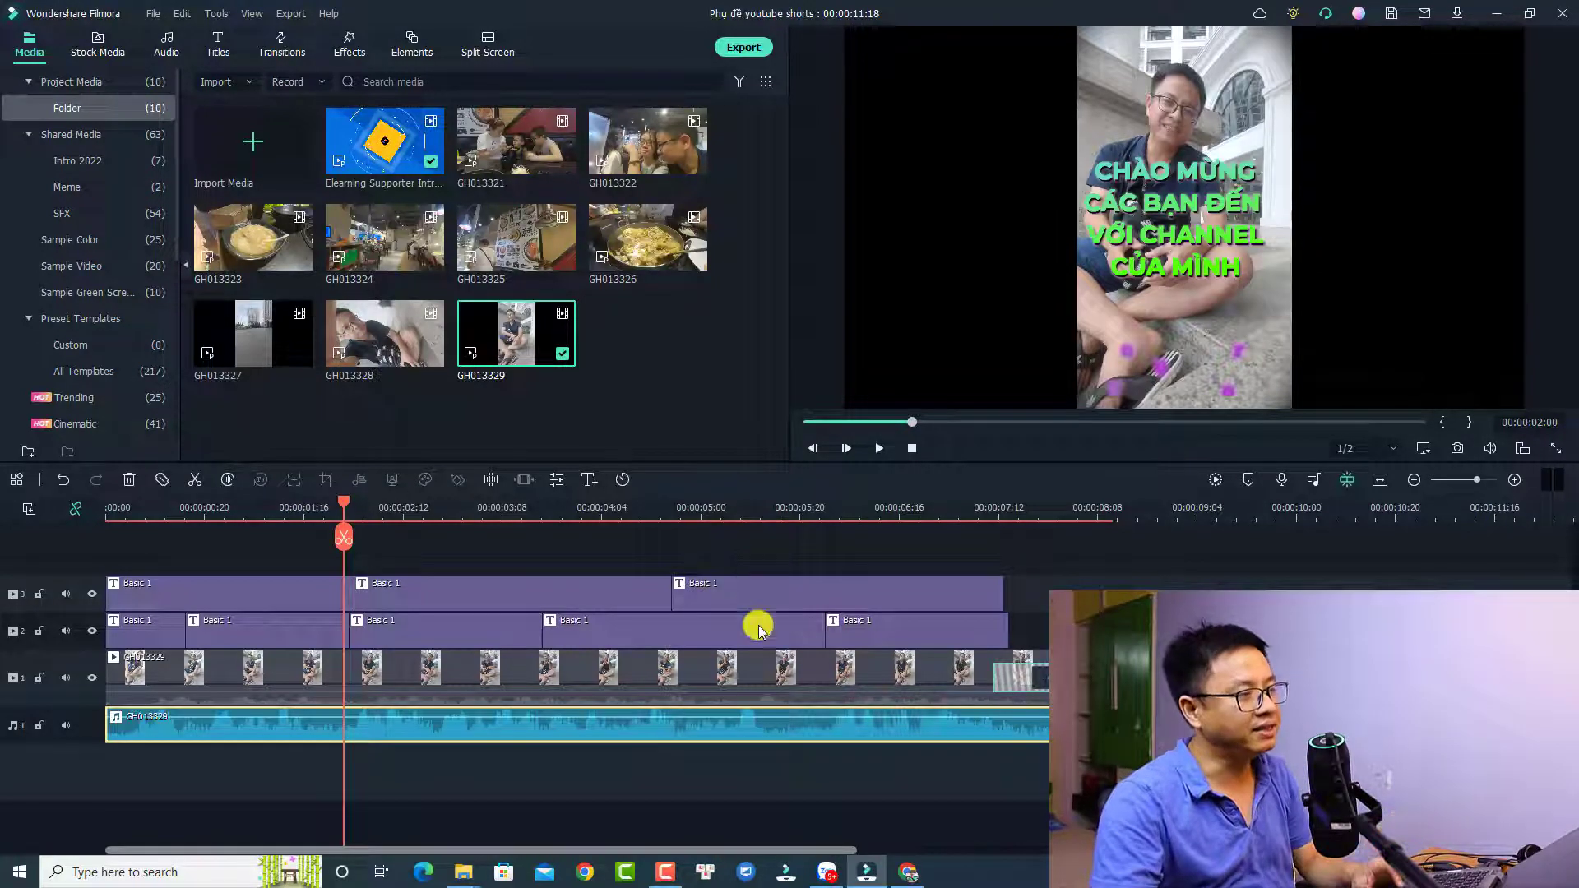
Create a new project with the 9:16 (Portrait) aspect ratio.
left_click(151, 14)
mouse_move(186, 37)
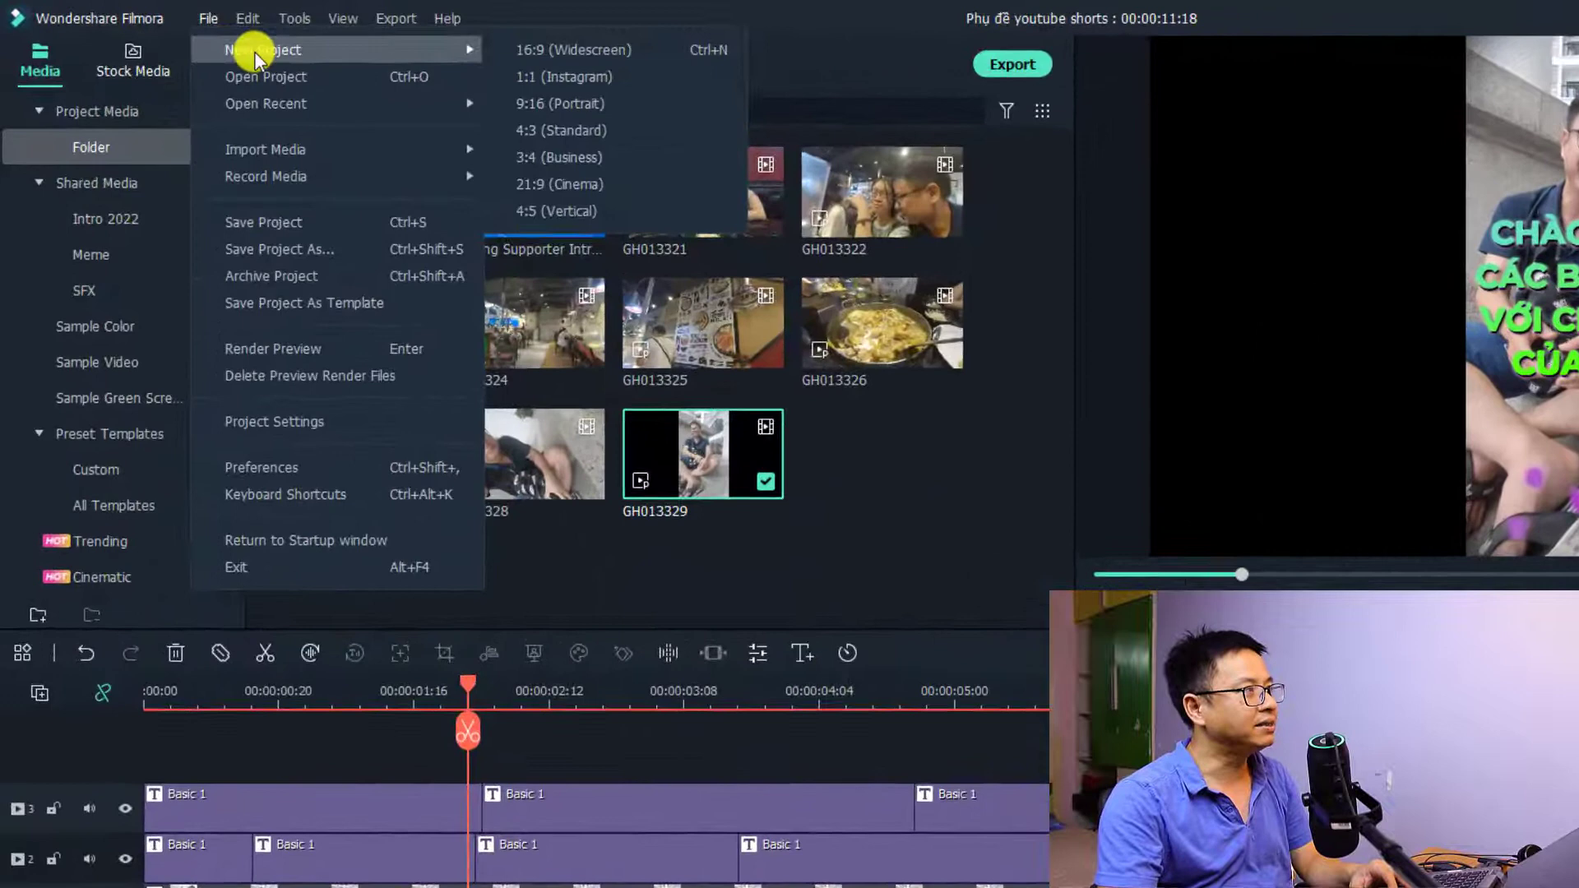
left_click(559, 110)
left_click(1085, 586)
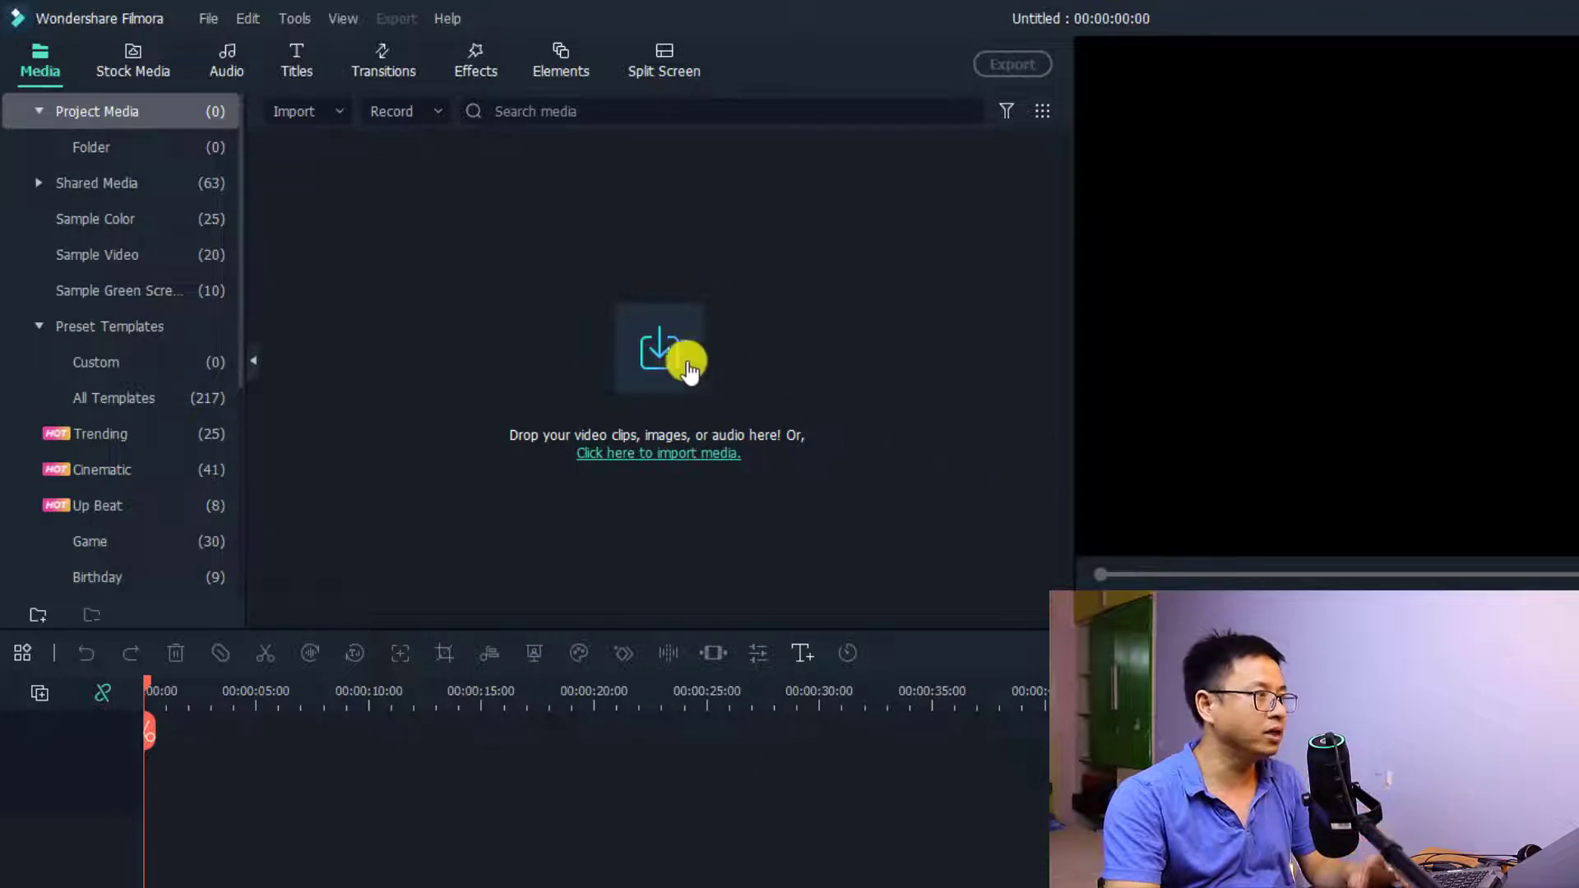
Import the video GH013329 from the GoPro7 > Royal City folder on drive C into the project media.
left_click(662, 351)
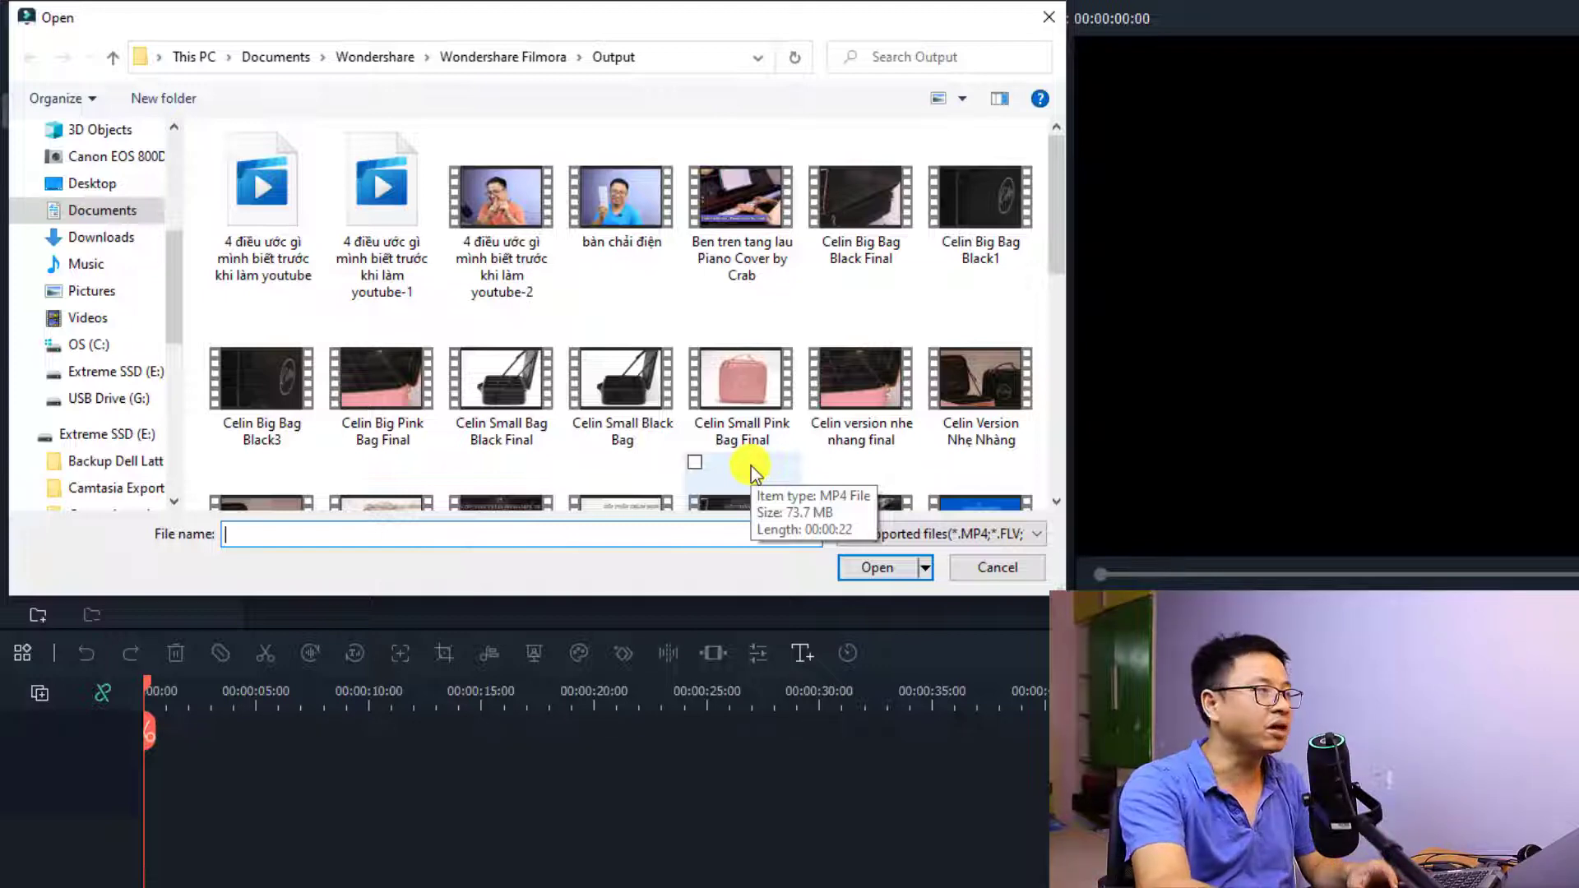
left_click(109, 376)
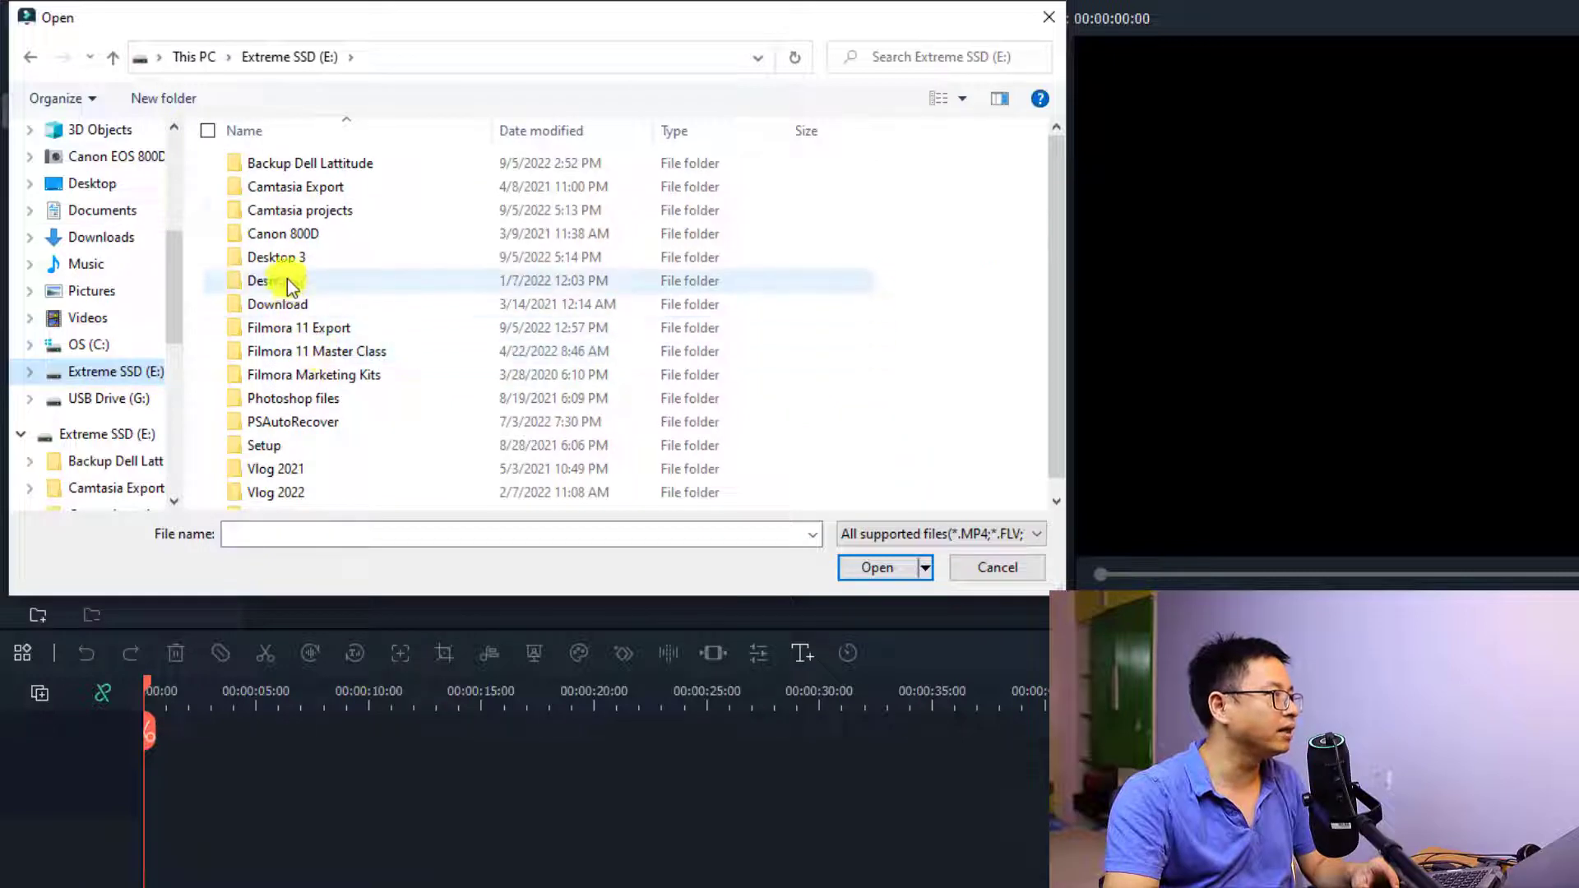
left_click(91, 344)
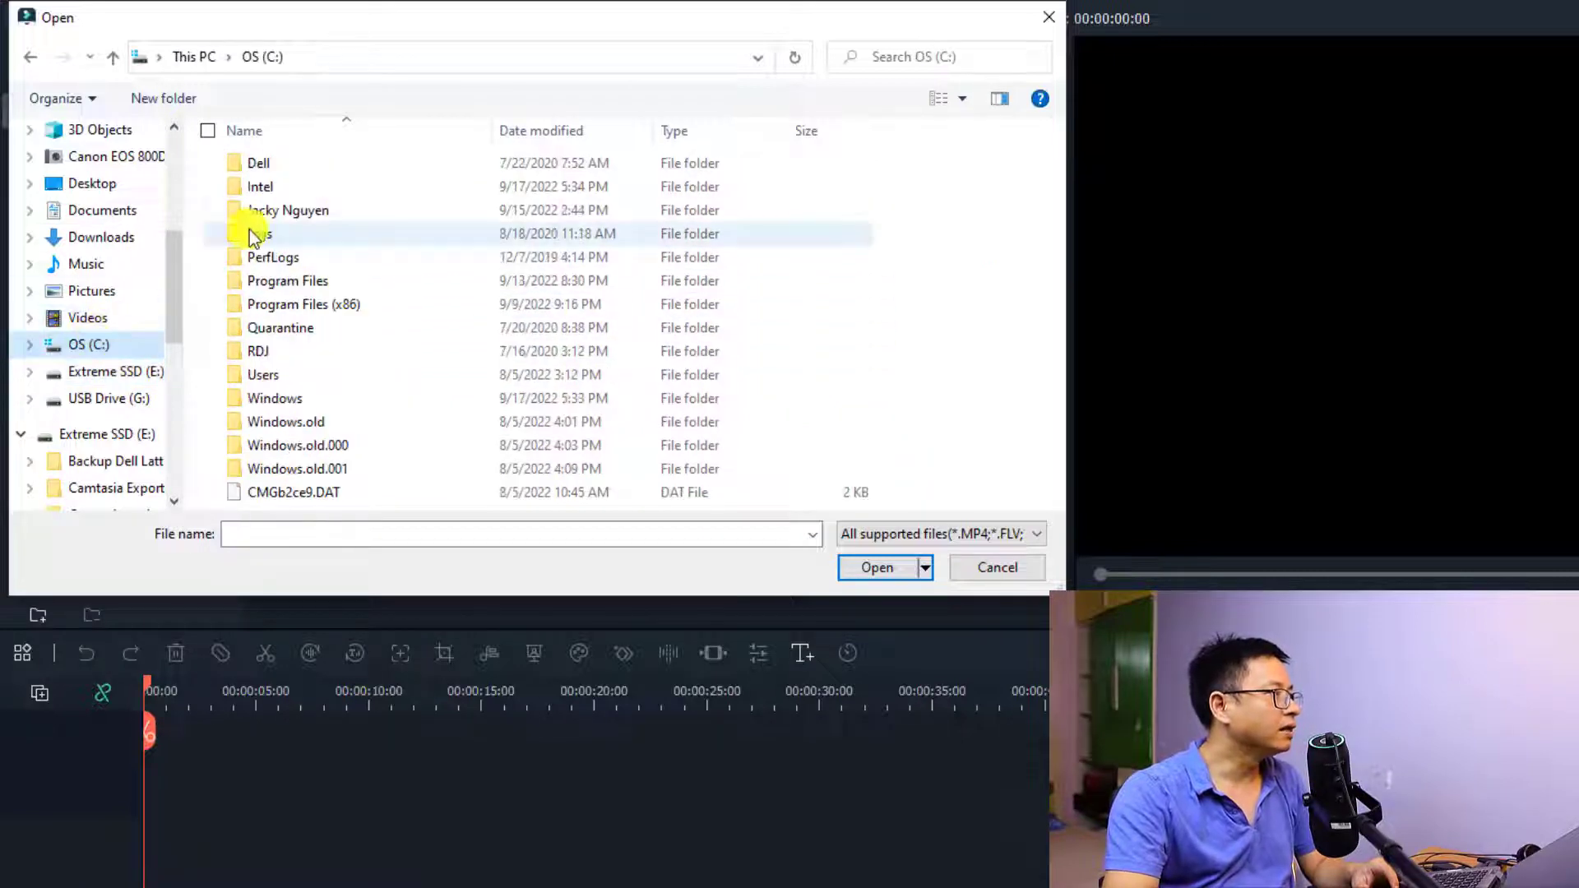
double_click(274, 209)
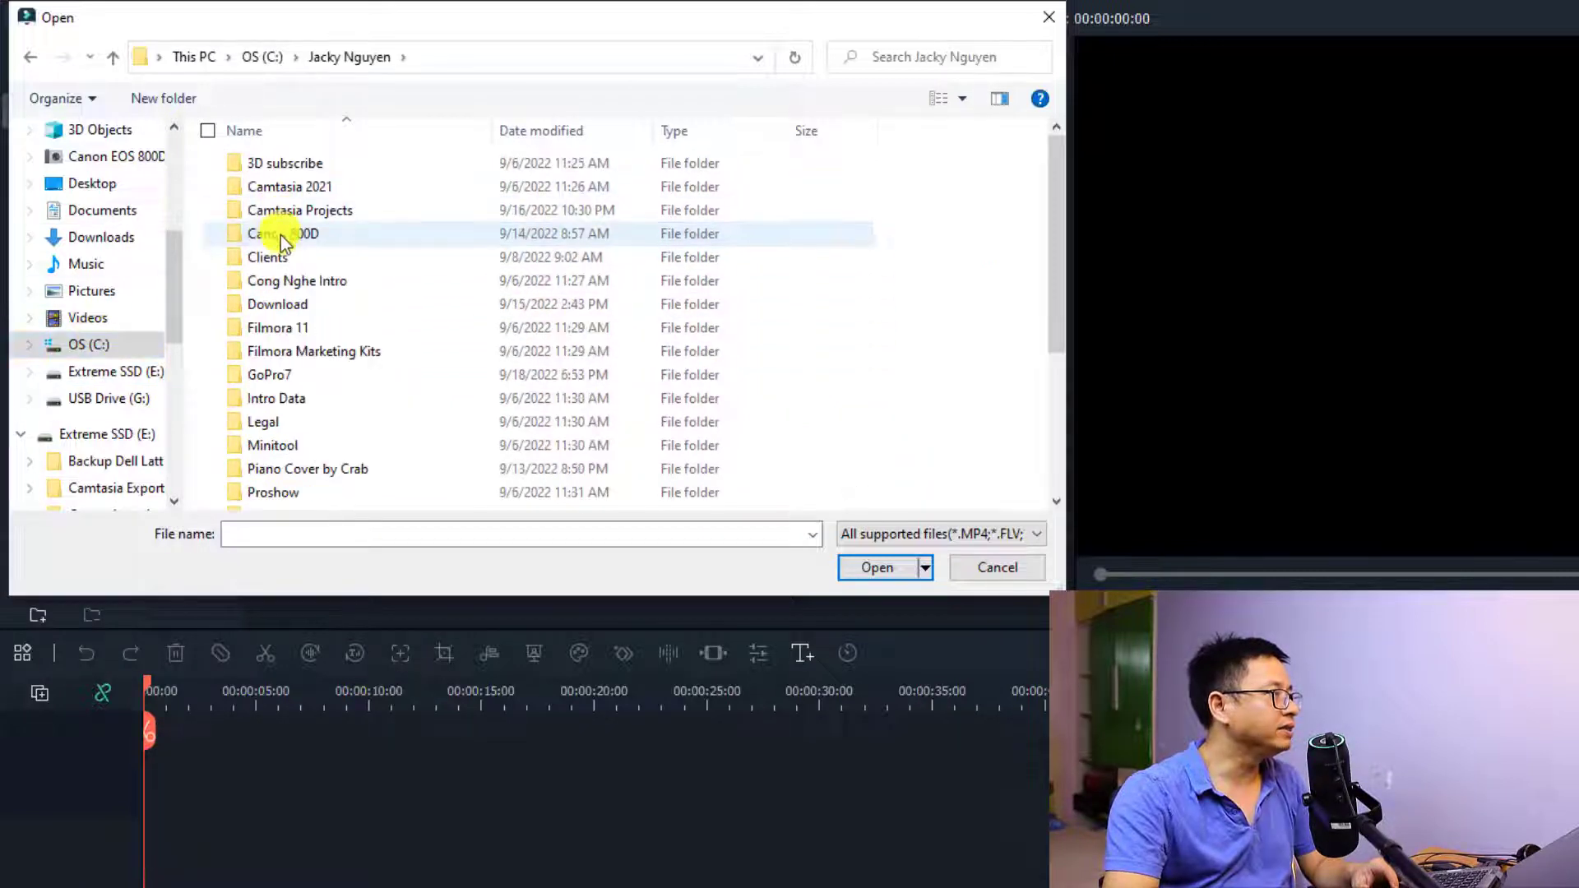
double_click(276, 374)
left_click(276, 189)
double_click(277, 191)
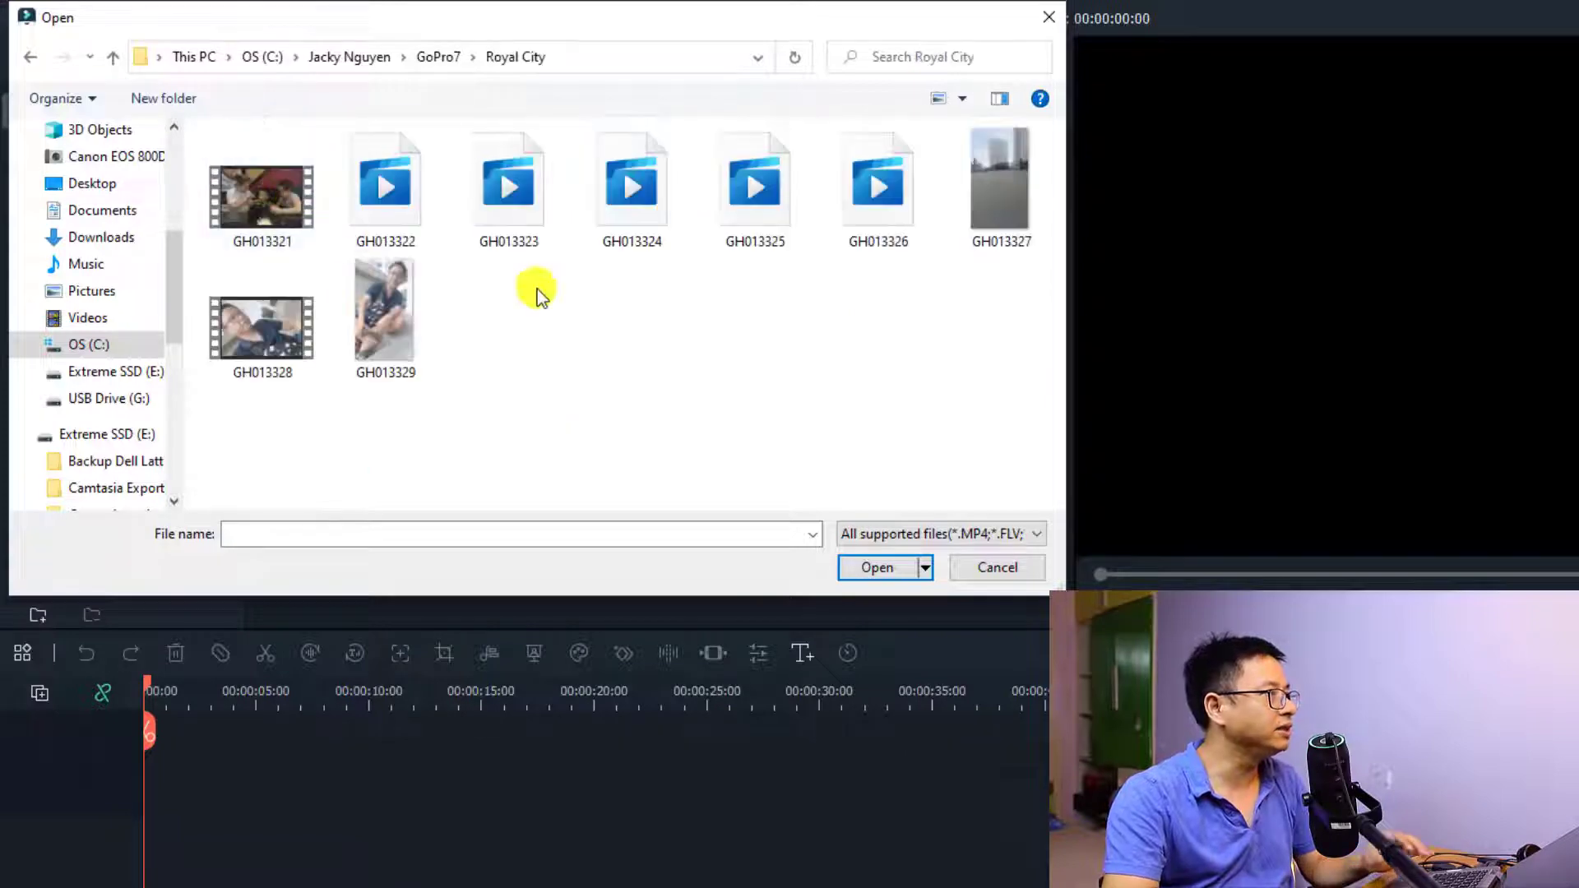
left_click(373, 342)
left_click(873, 569)
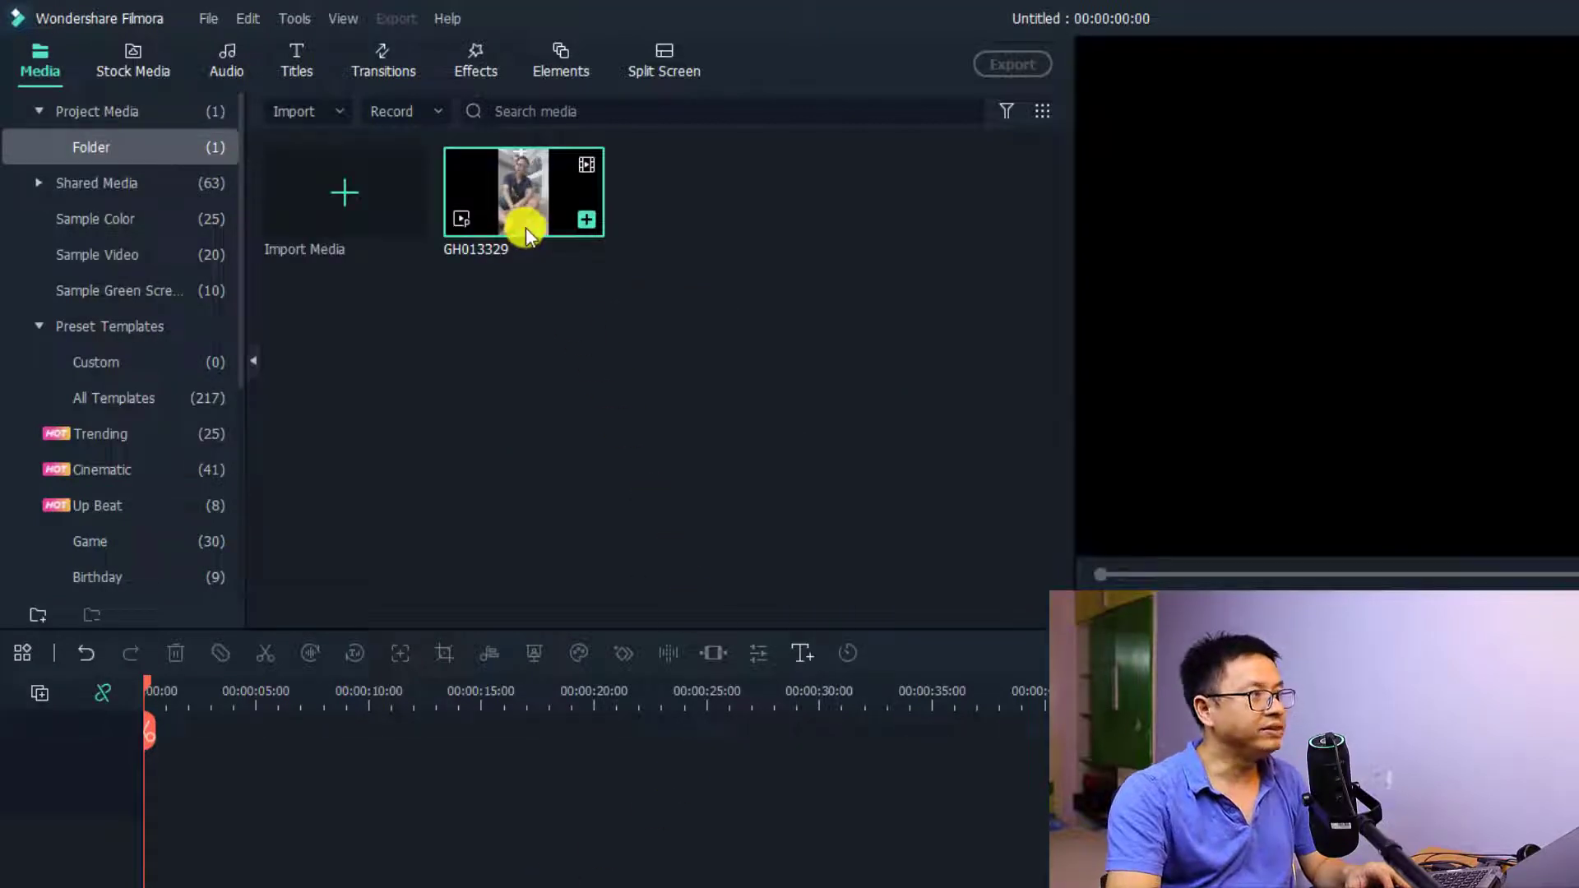
Examine the properties of the imported clip GH013329, including its resolution and frame rate.
right_click(525, 227)
left_click(564, 744)
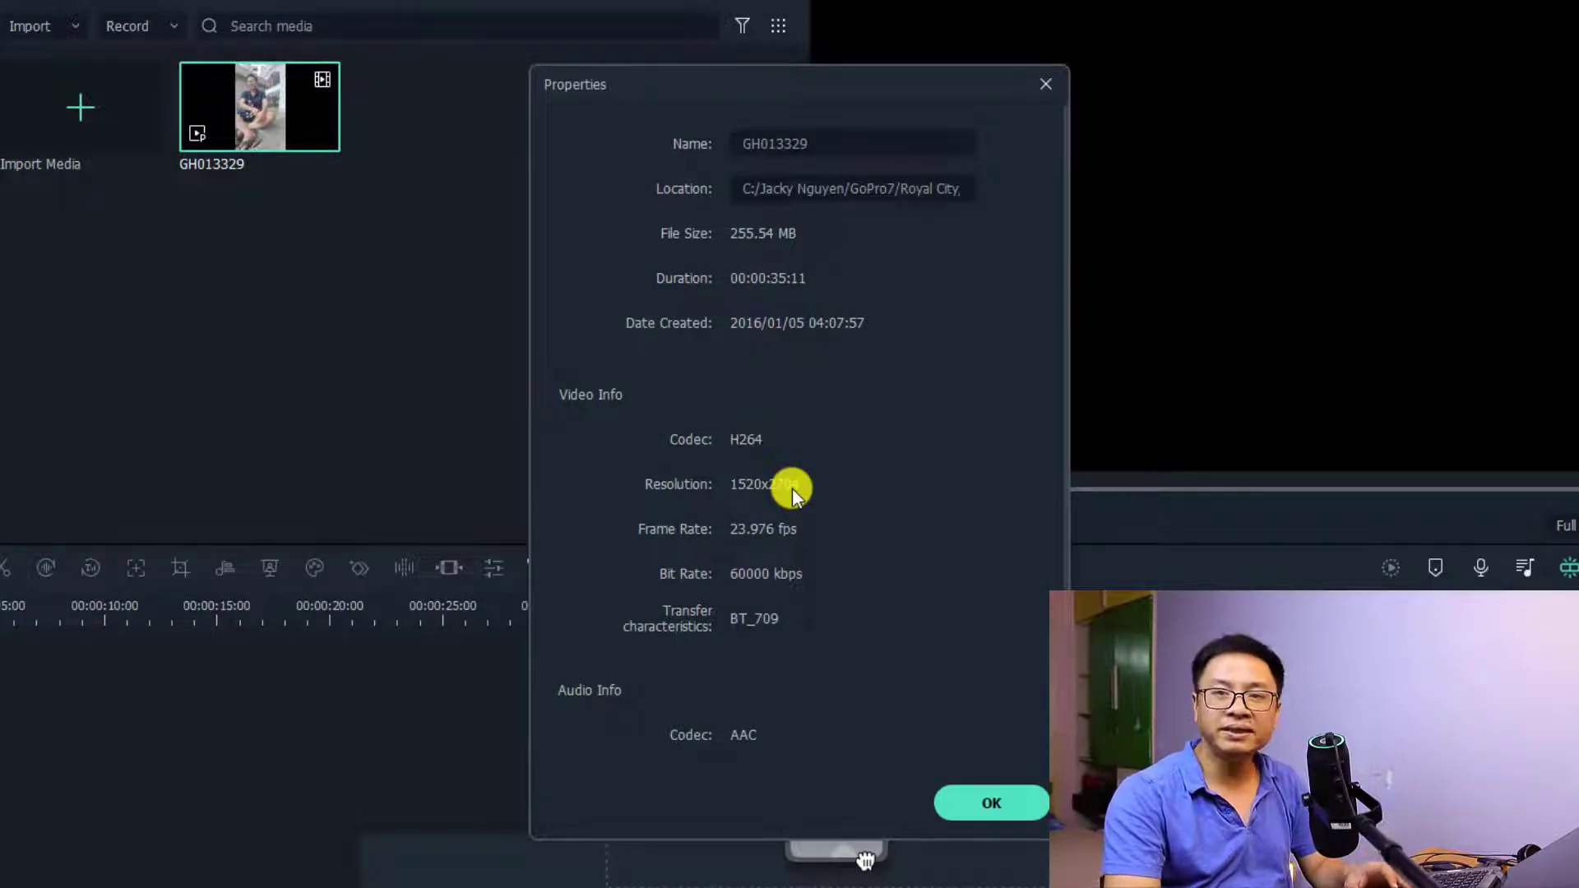
left_click(988, 819)
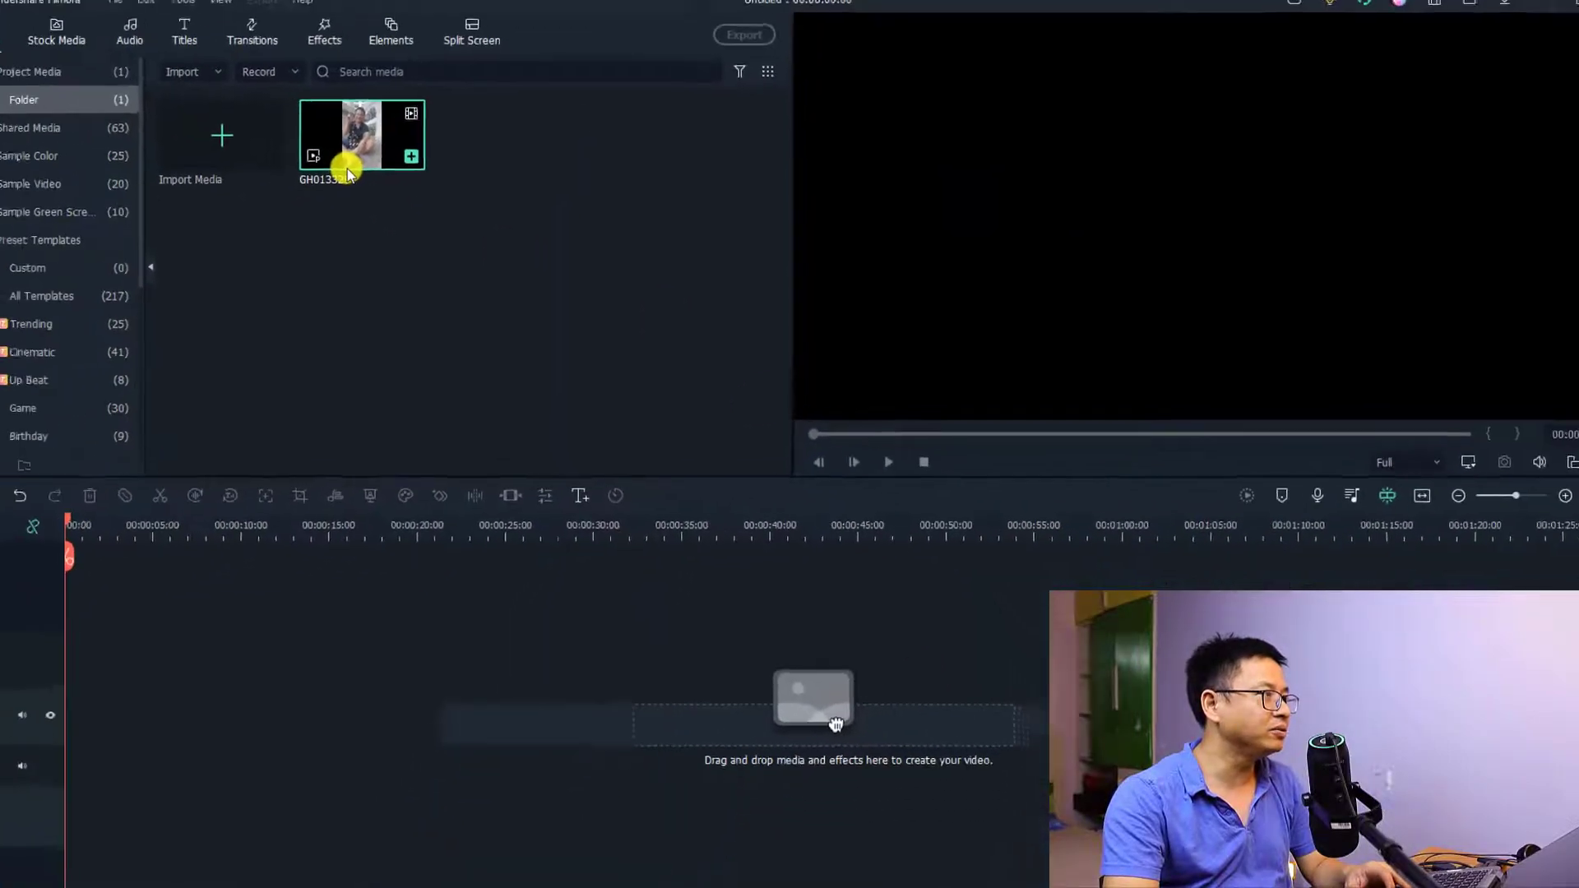
Place GH013329 at the start of video track 1, keeping the project settings of 1080 x 1920 at 25 fps.
left_click_drag(360, 141, 101, 679)
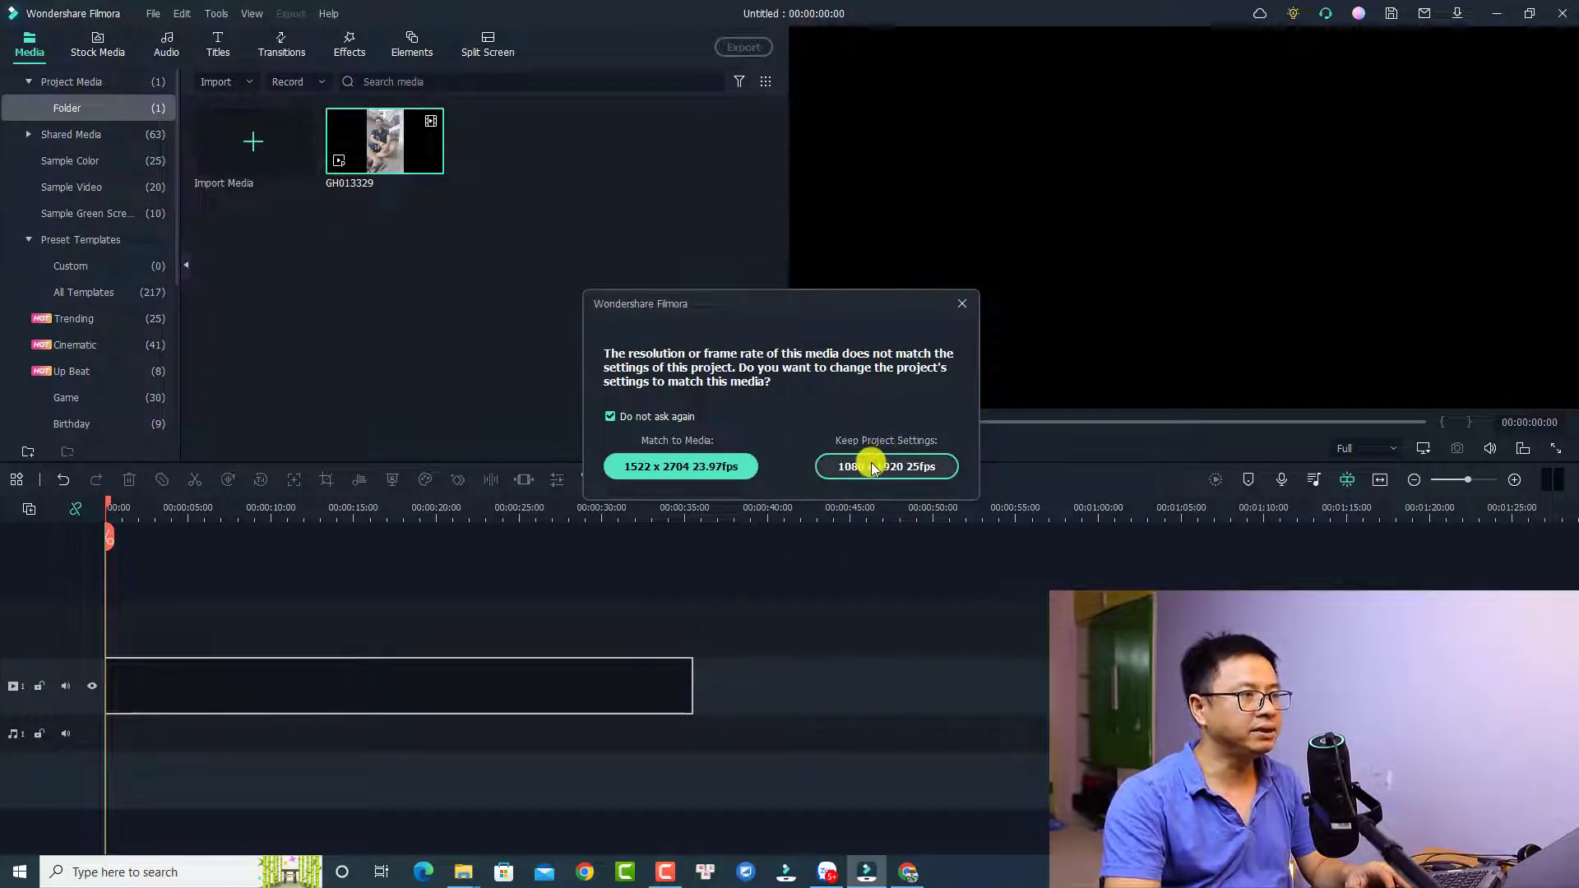
left_click(898, 467)
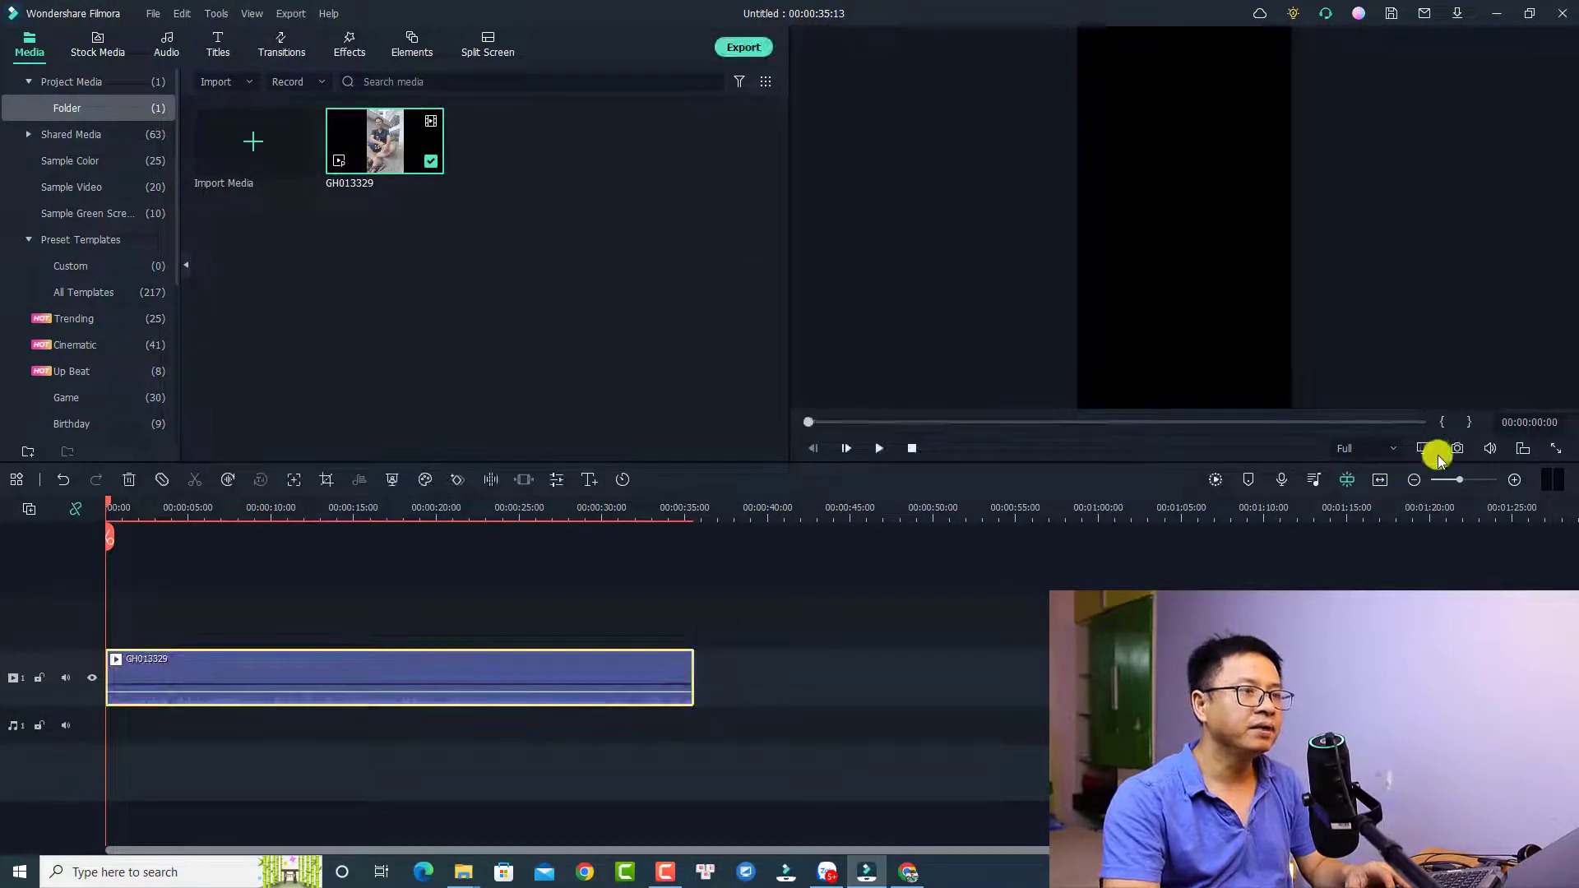
Set the project's frame rate to 24 fps.
left_click(1423, 448)
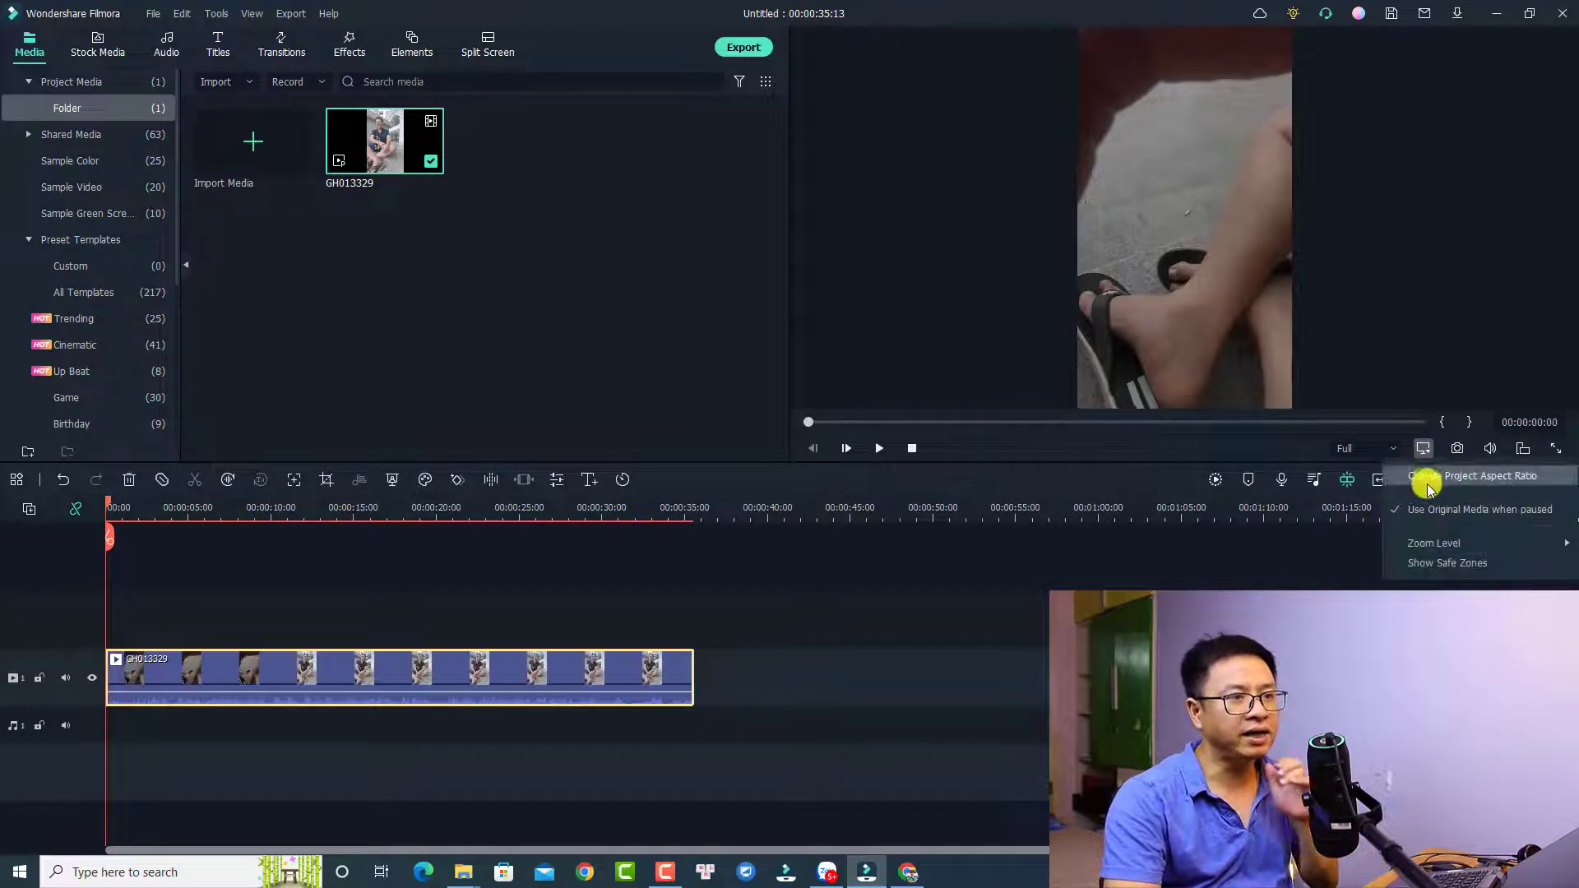
left_click(1414, 481)
left_click(807, 415)
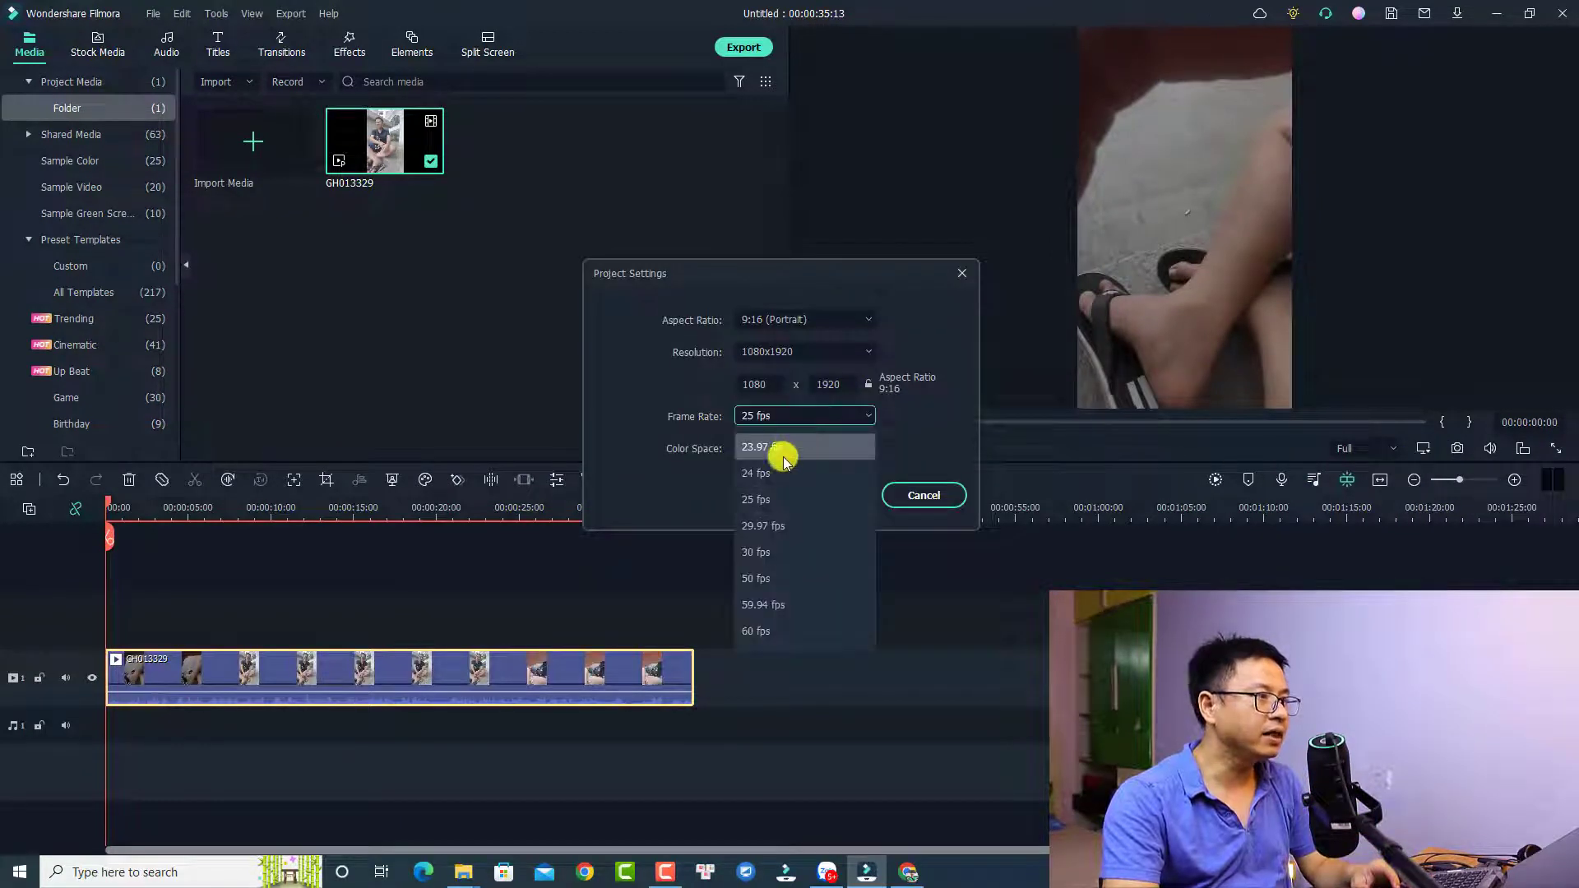
left_click(774, 473)
left_click(821, 494)
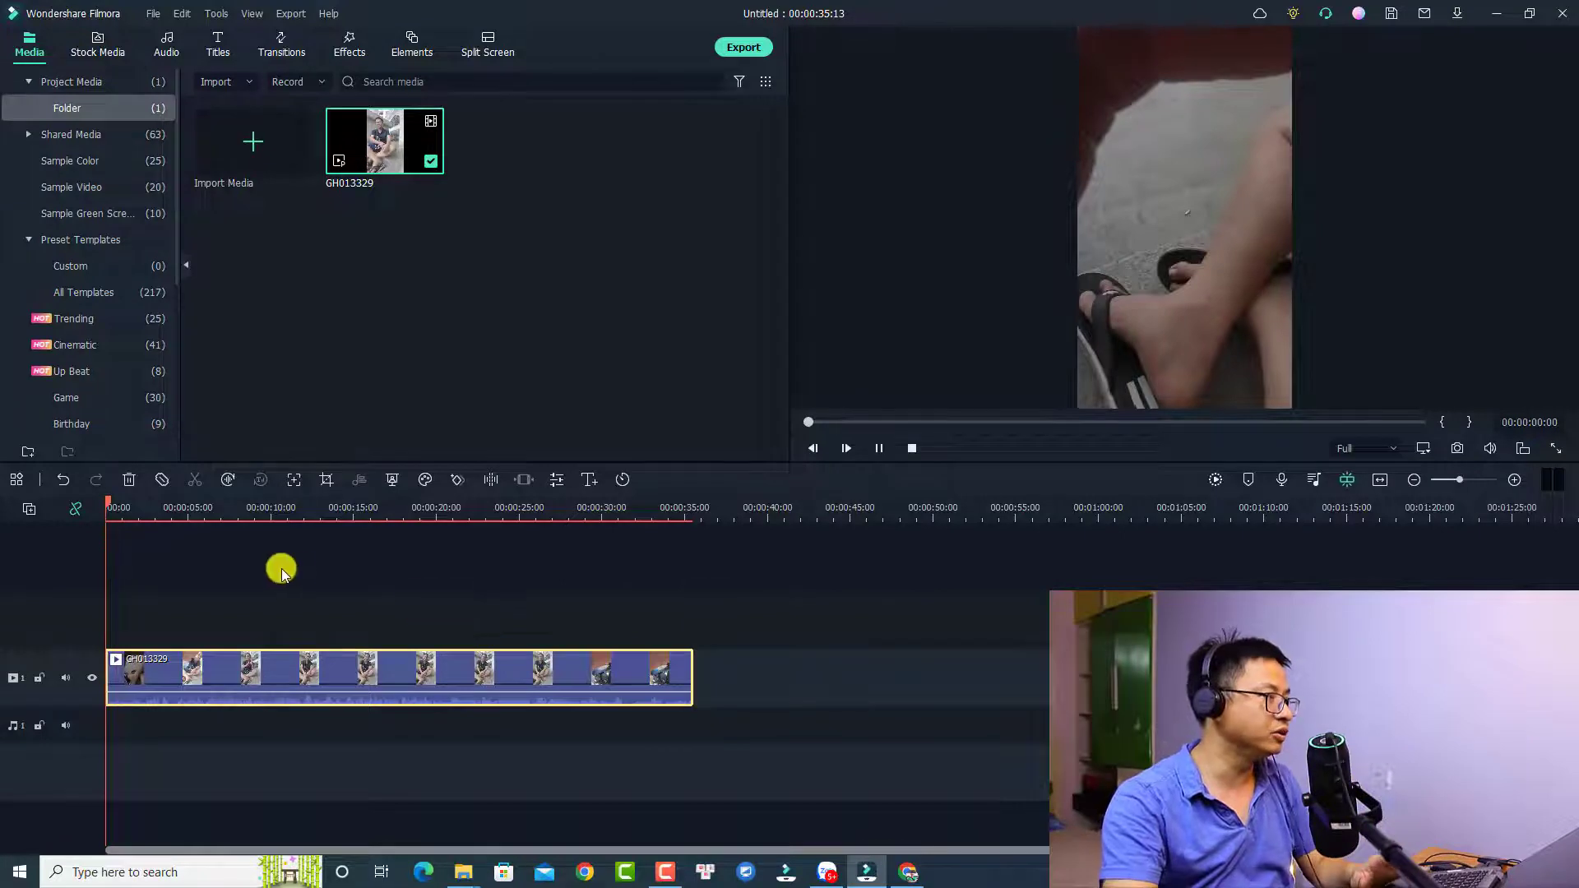
Play the clip's opening, split it at 00:00:03:22 and delete the part before the cut.
key("space")
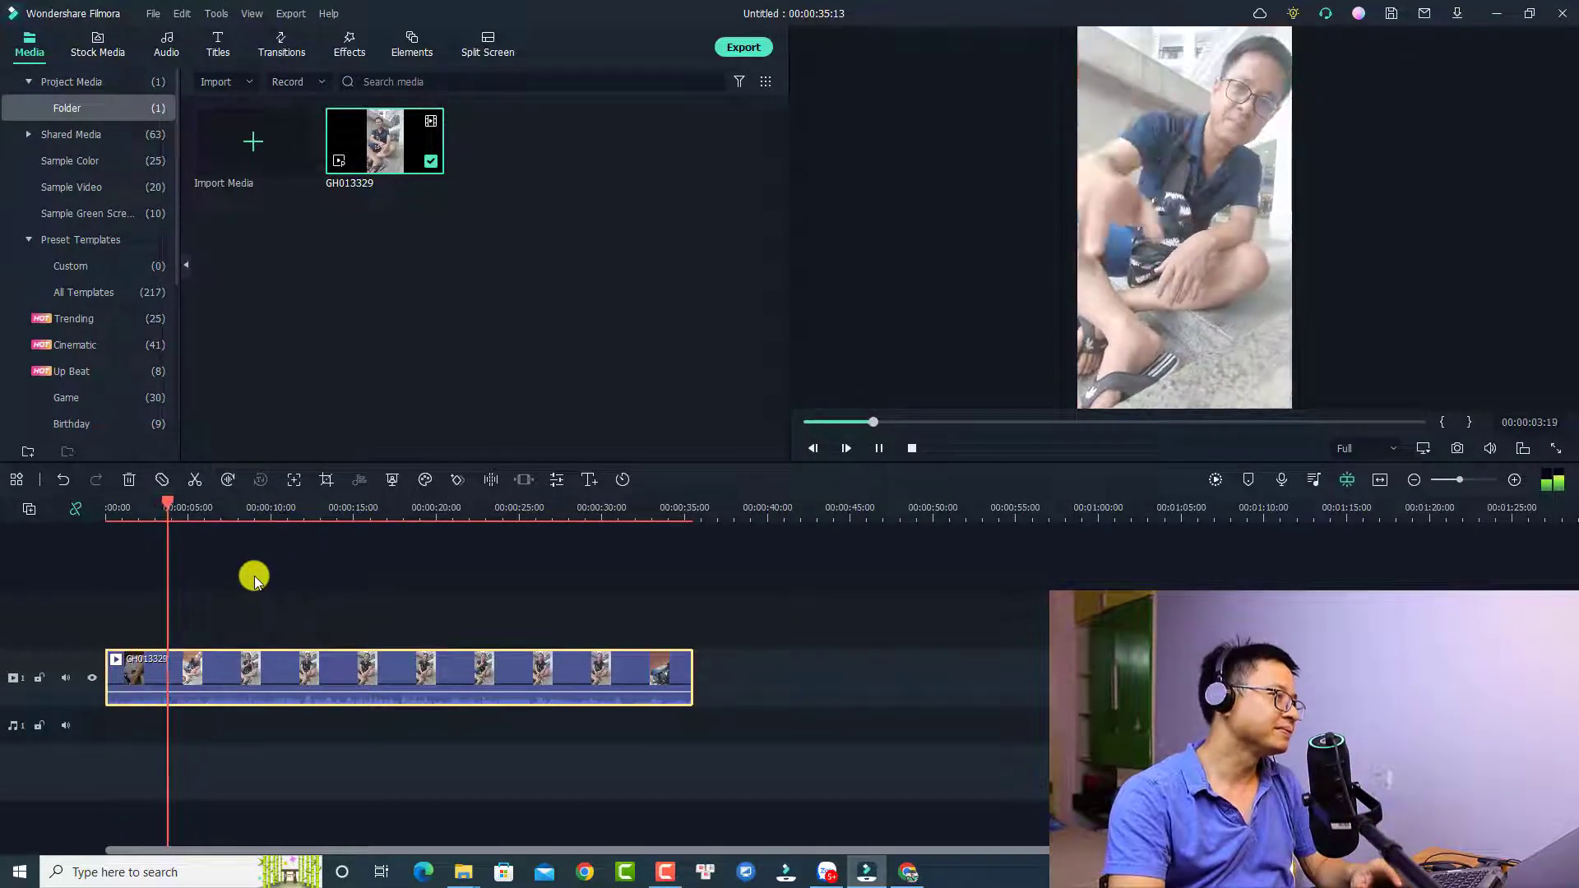
key("space")
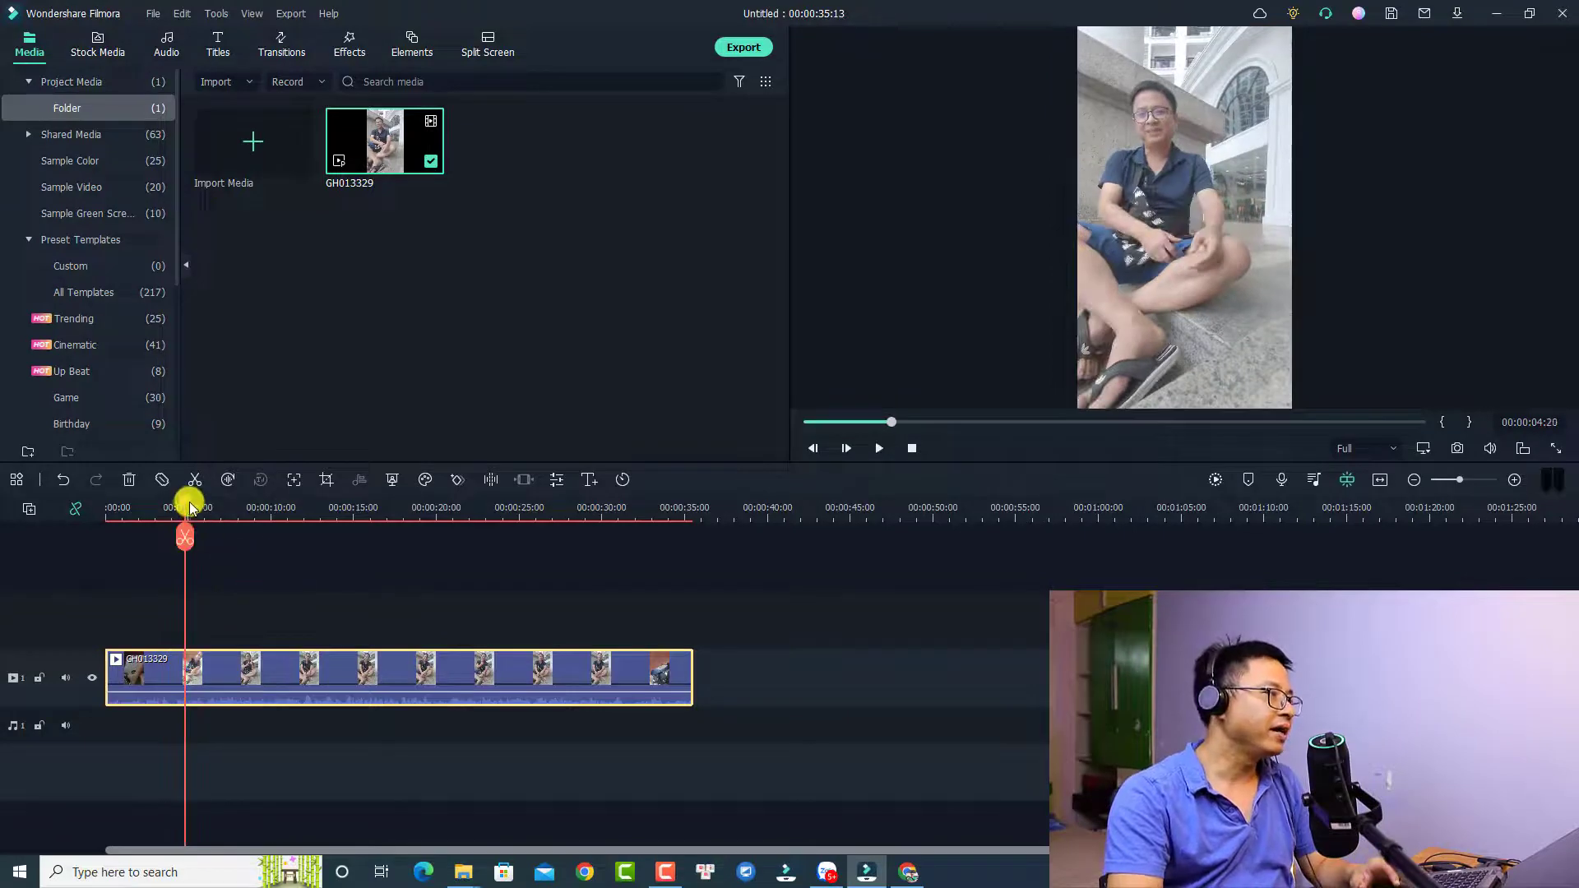
left_click_drag(189, 507, 169, 506)
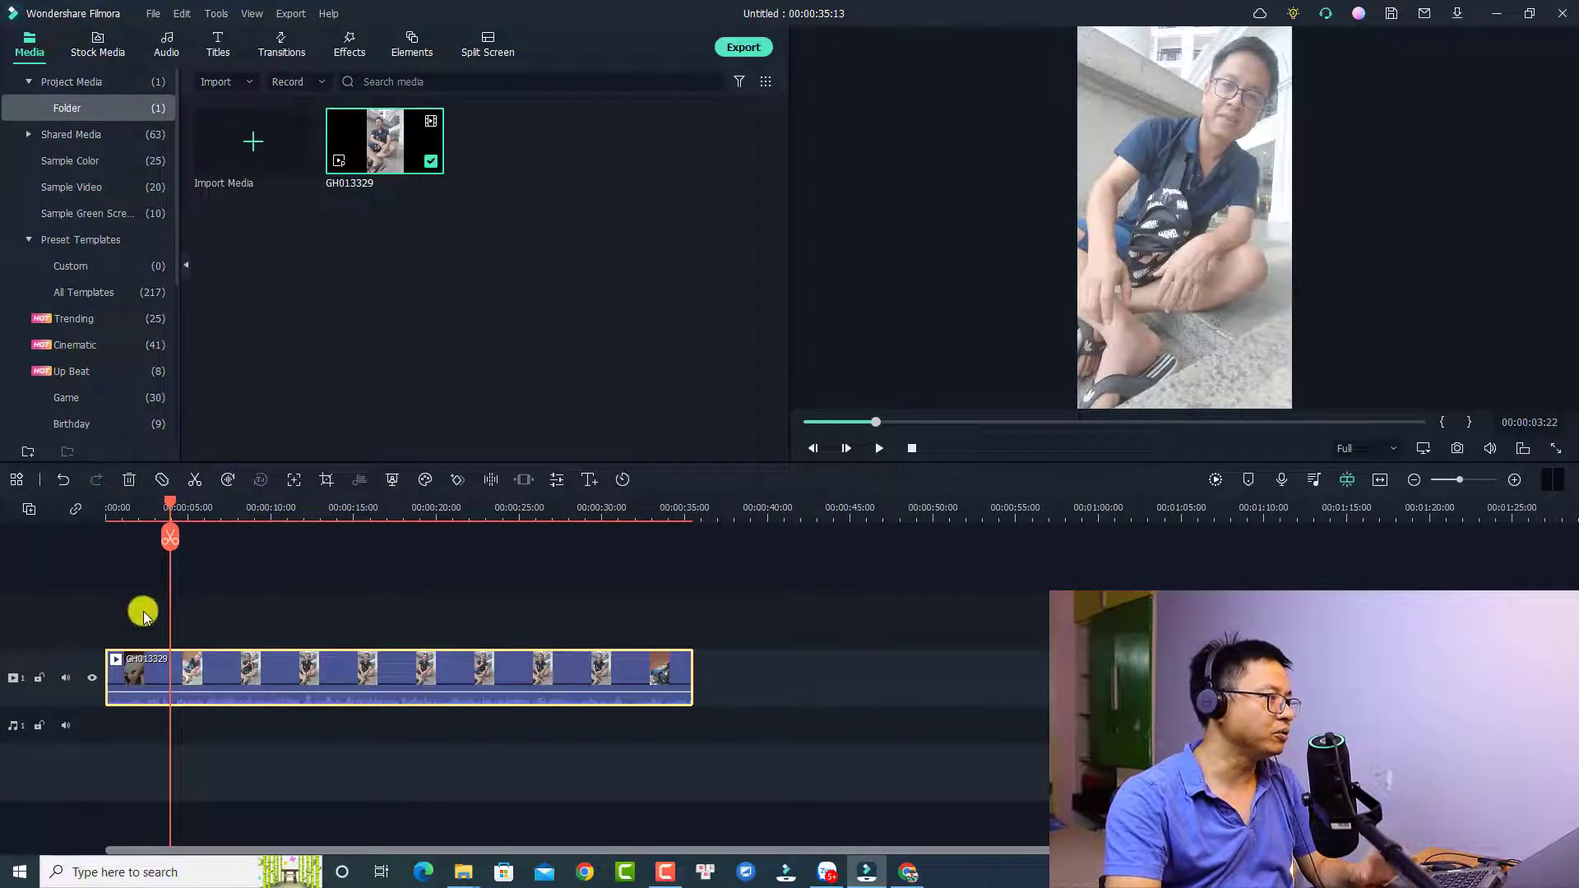
left_click(169, 537)
left_click(135, 677)
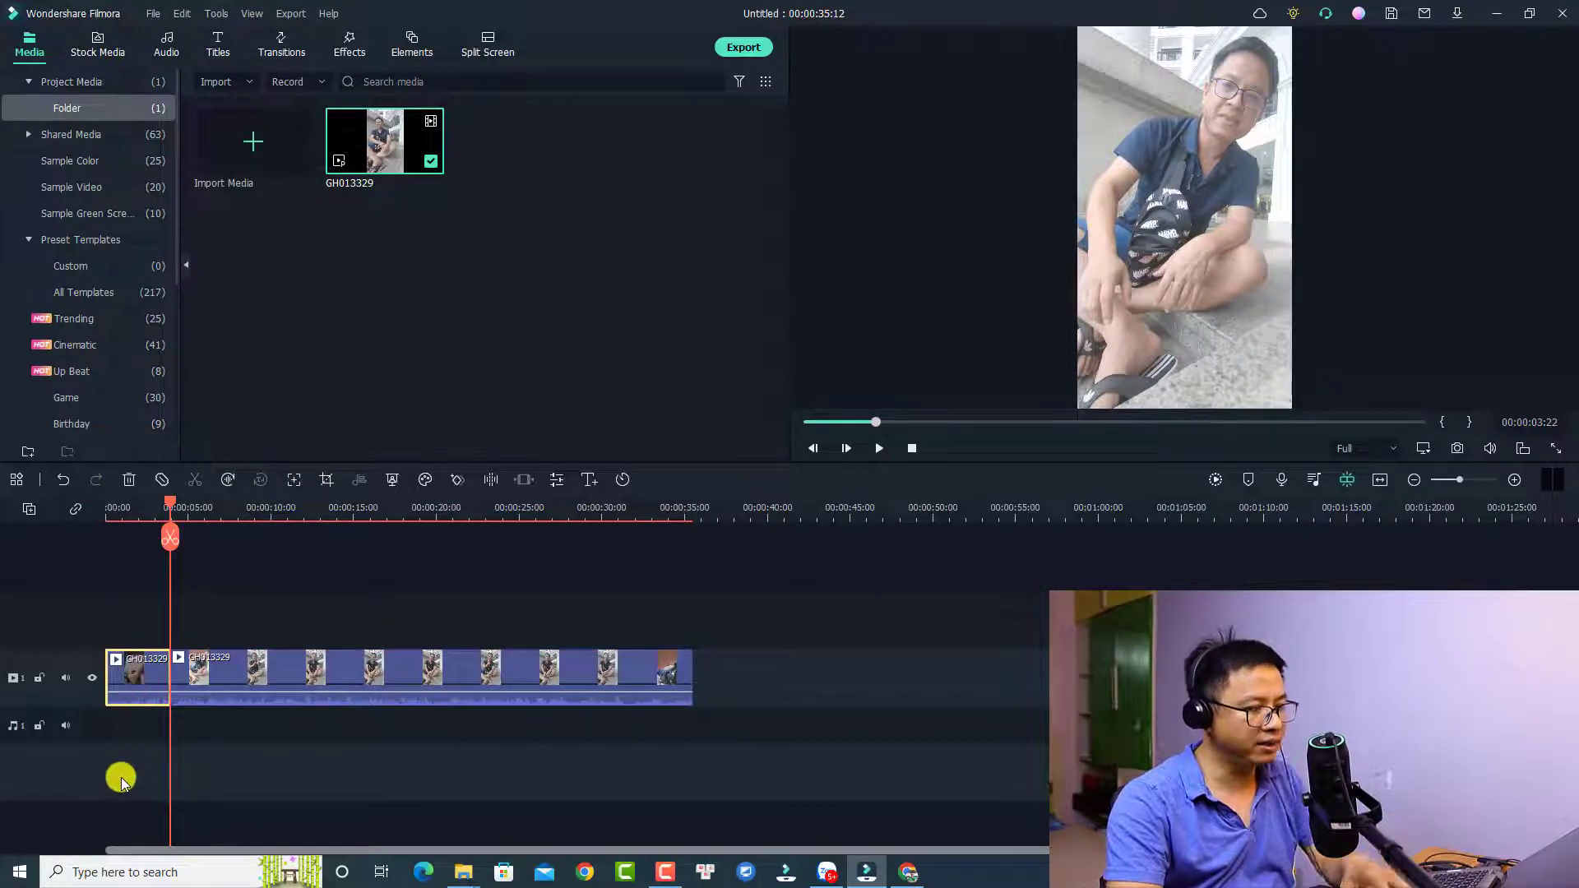
key("Delete")
Play the remaining clip, split it at 00:00:08:02 and delete everything after the cut.
key("space")
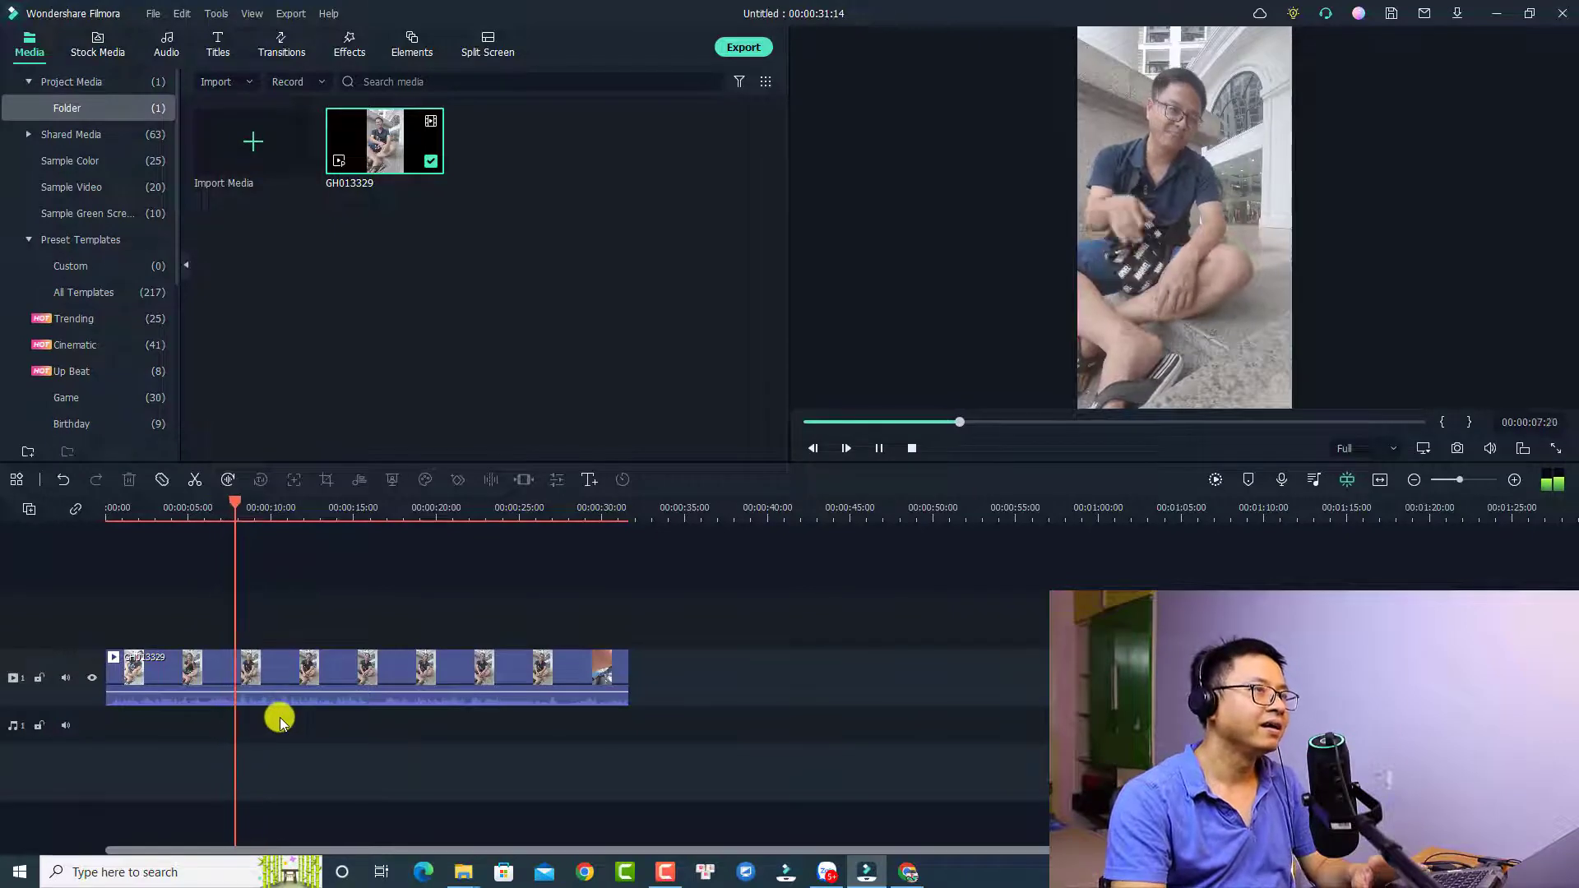
key("space")
left_click(279, 663)
key("ctrl+b")
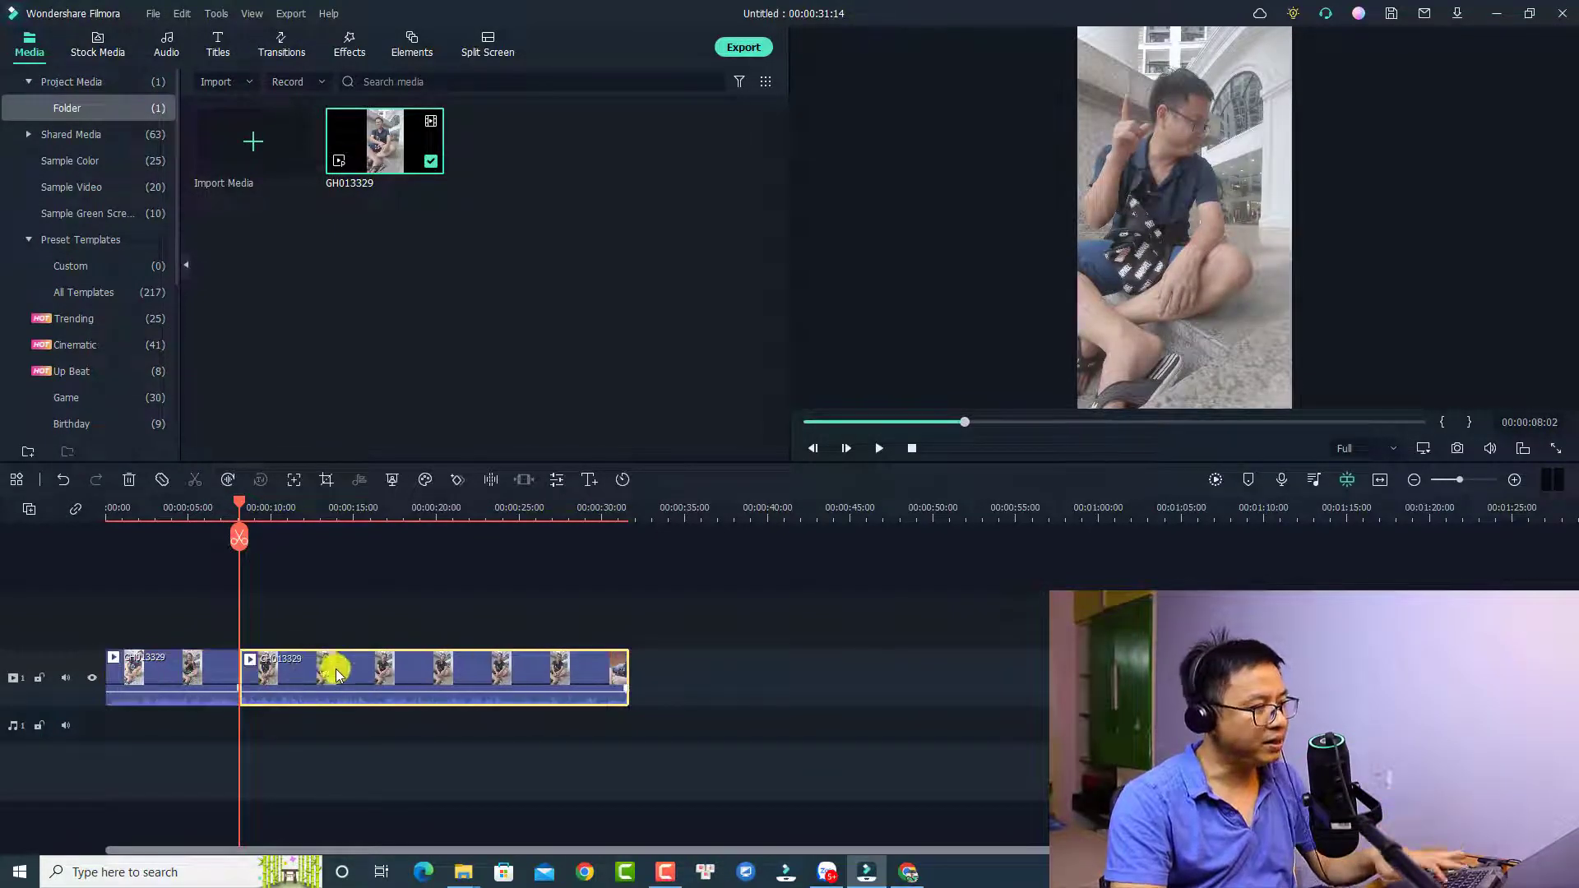
key("Delete")
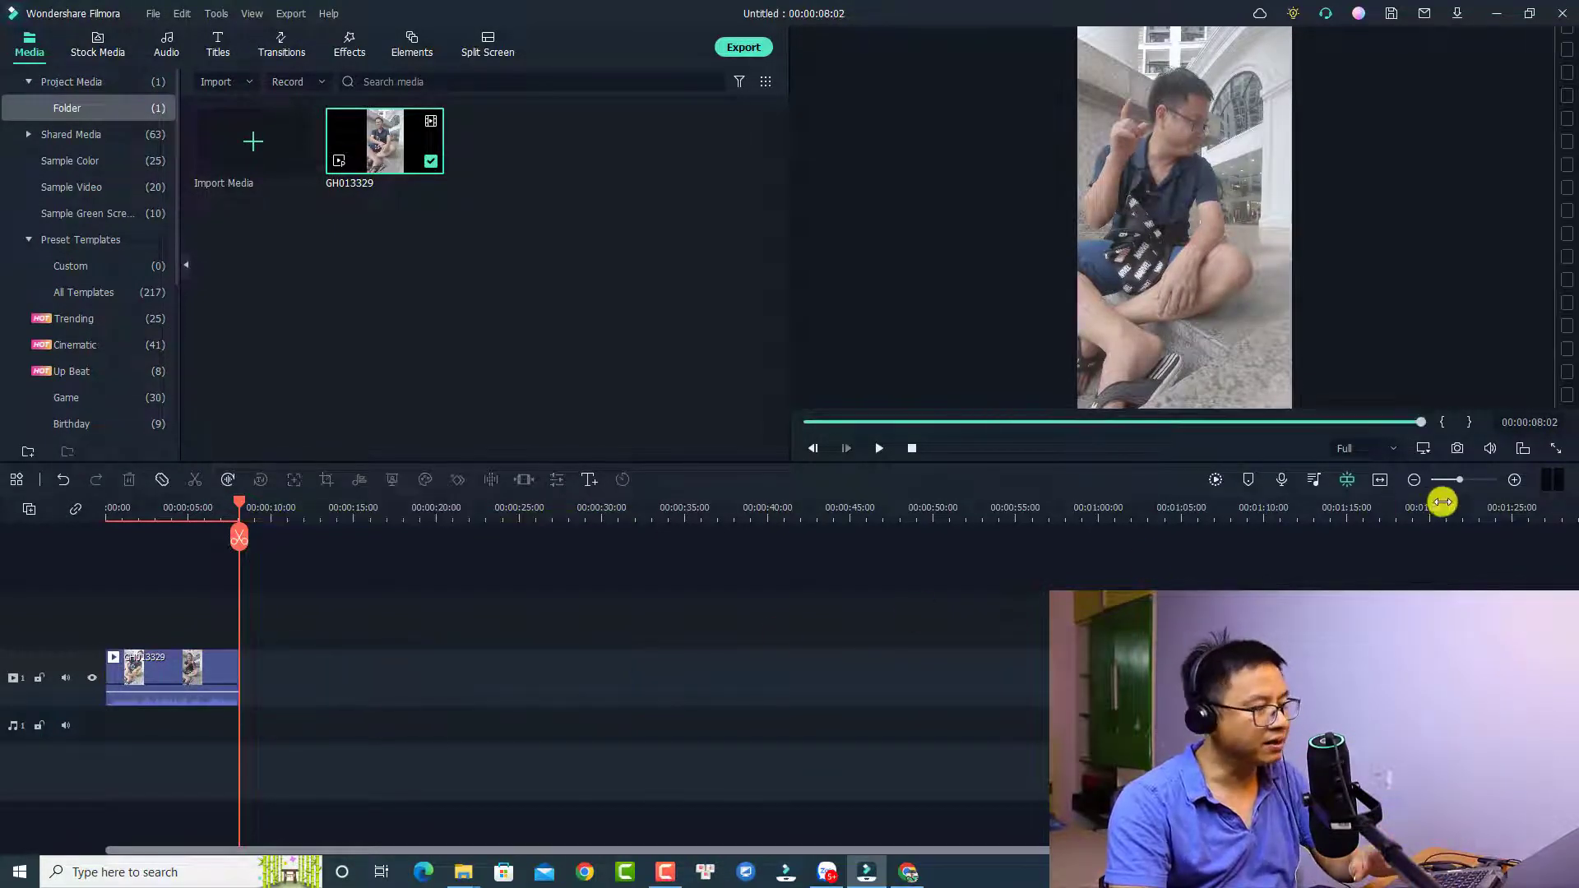
Fit the trimmed clip to the timeline, review its opening and add a timeline marker at 00:00:00:16.
left_click(1379, 481)
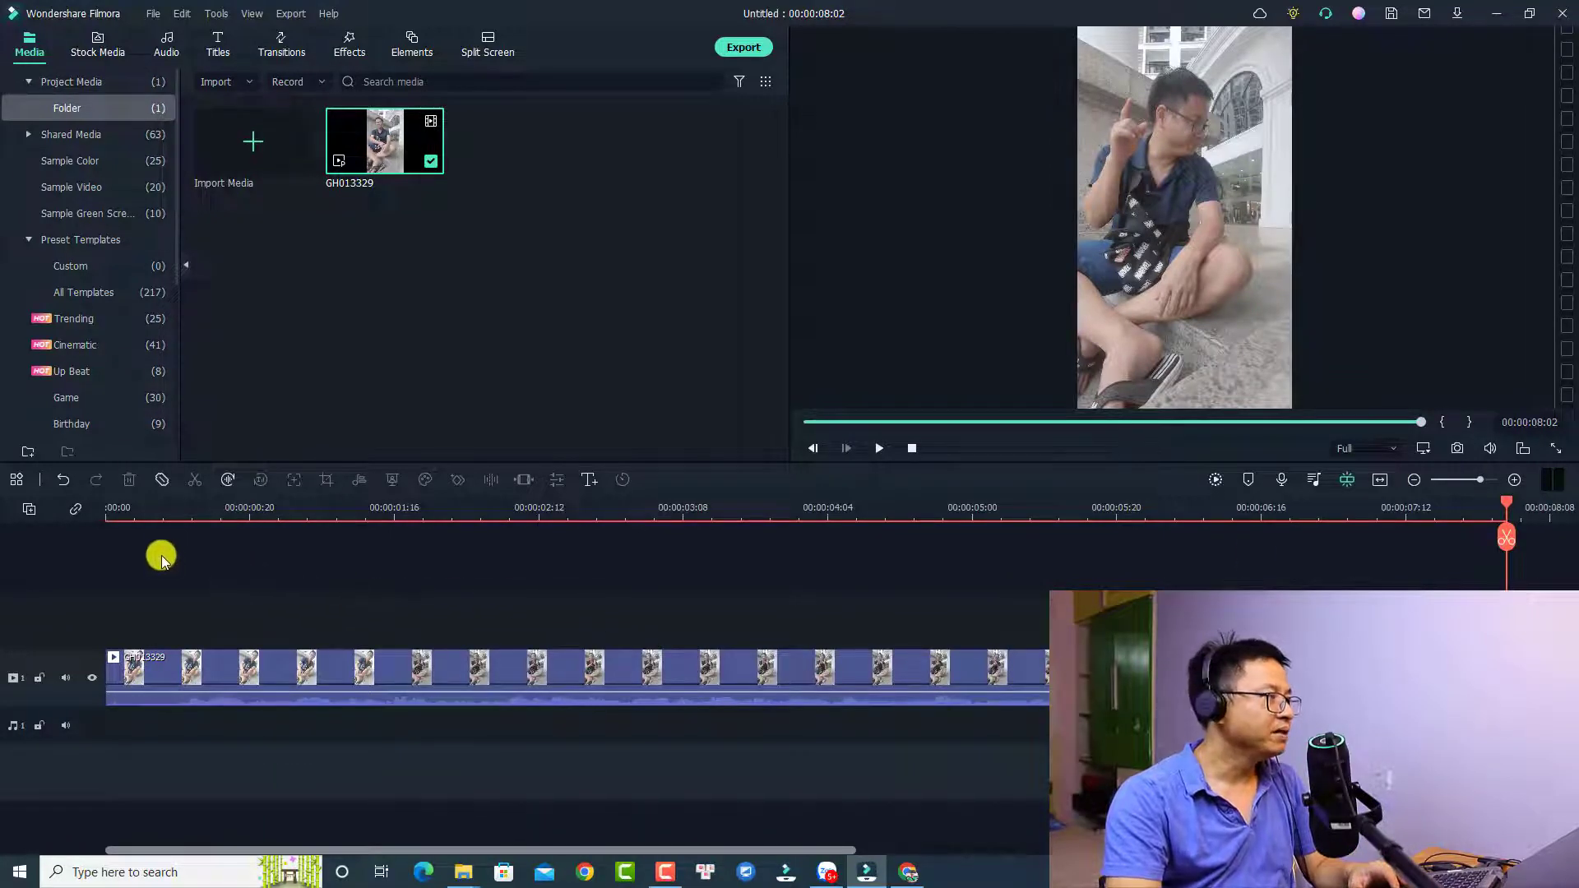
left_click(122, 519)
key("space")
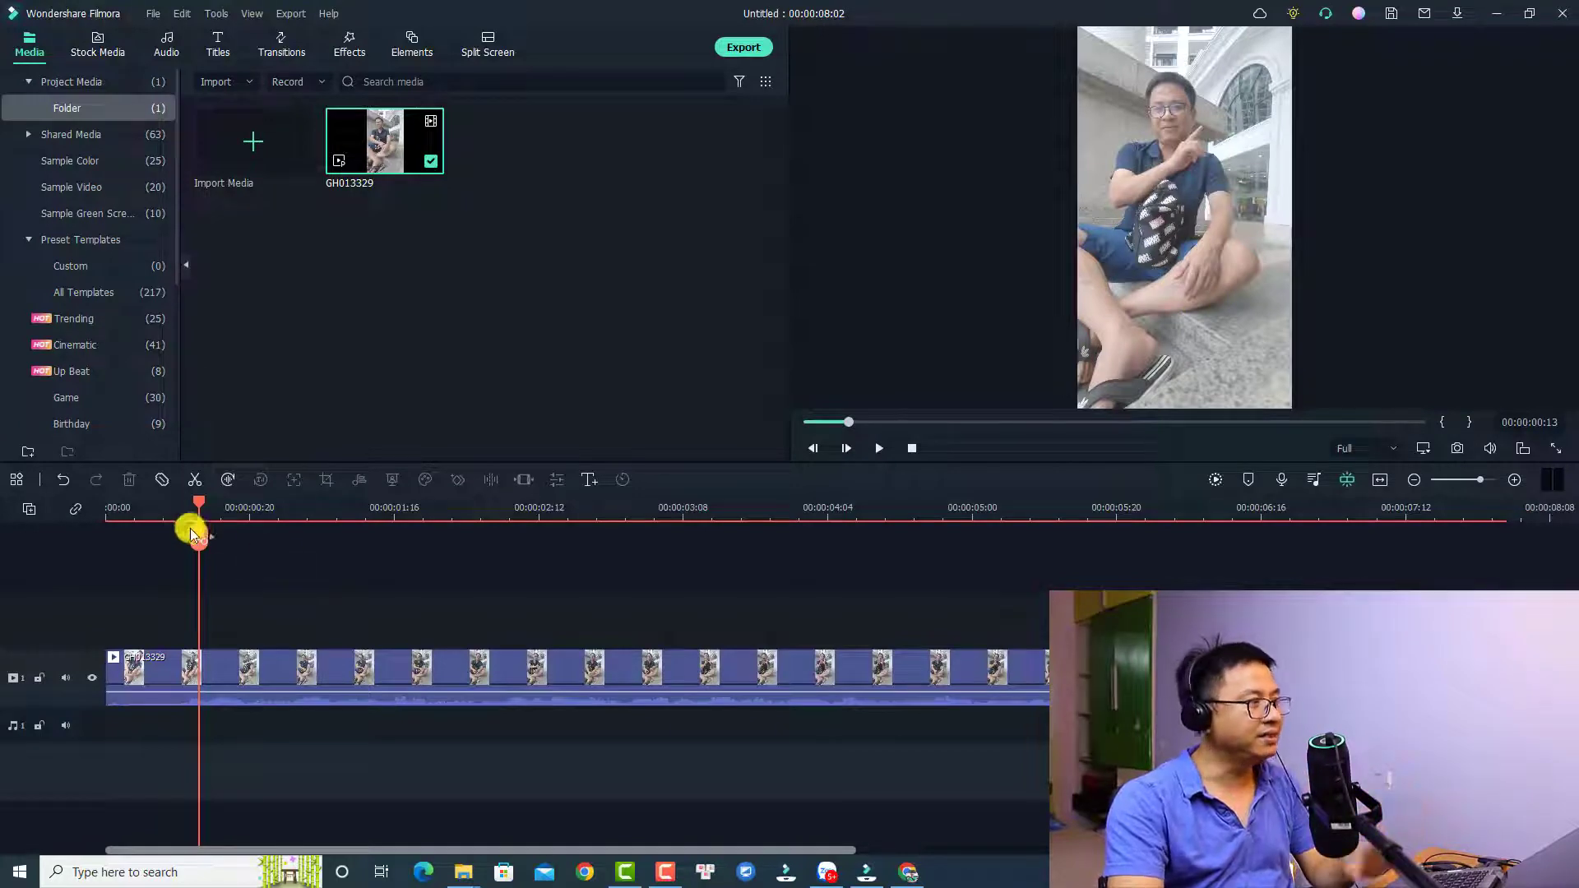
left_click_drag(191, 535, 171, 535)
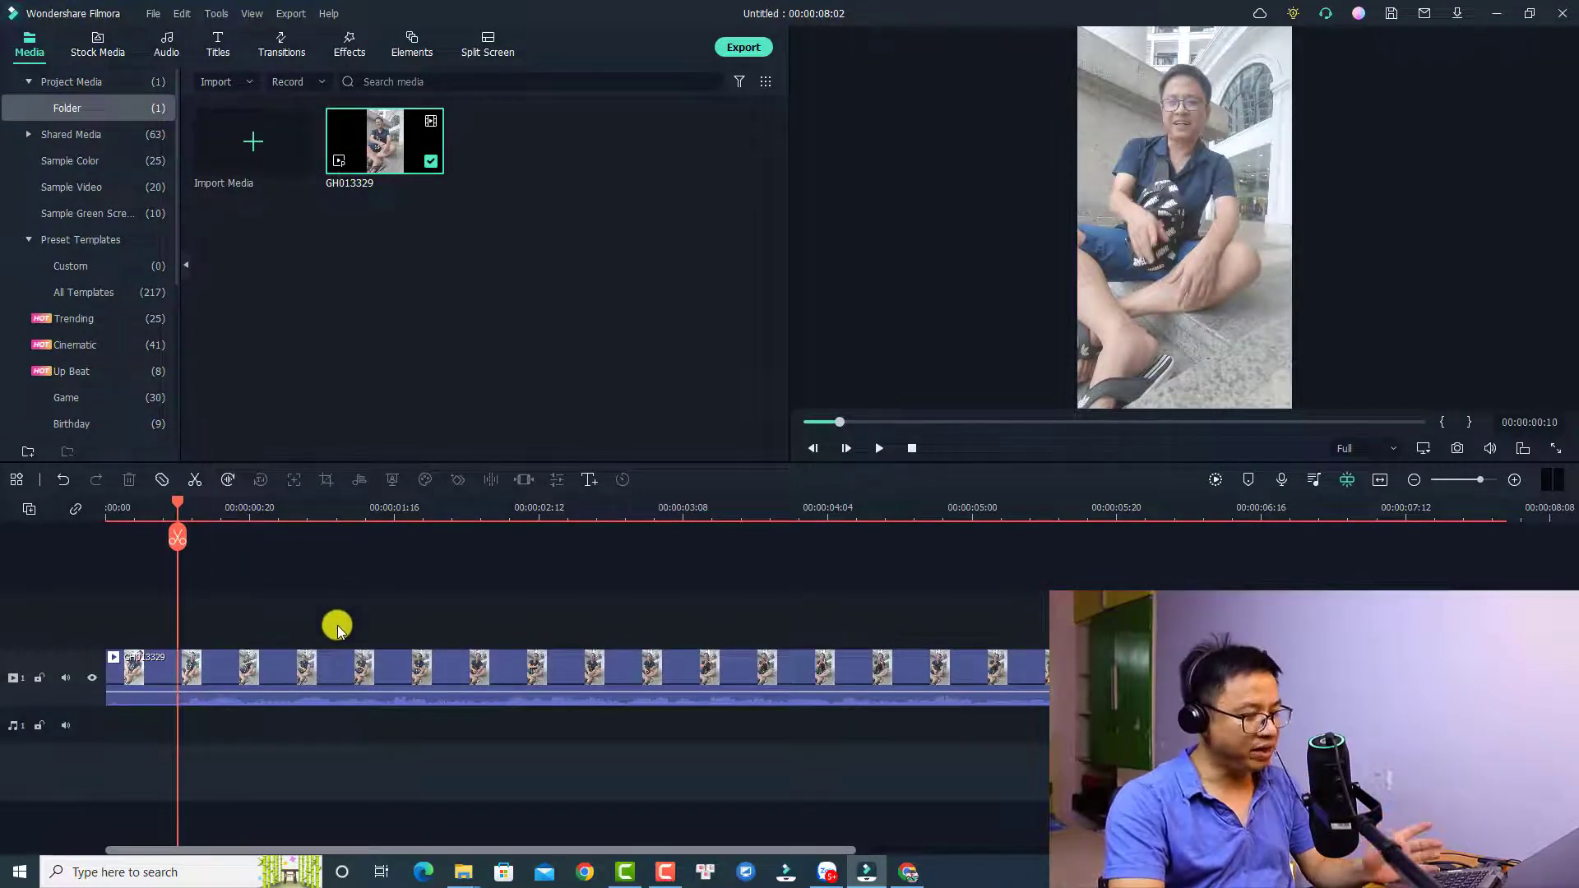
key("space")
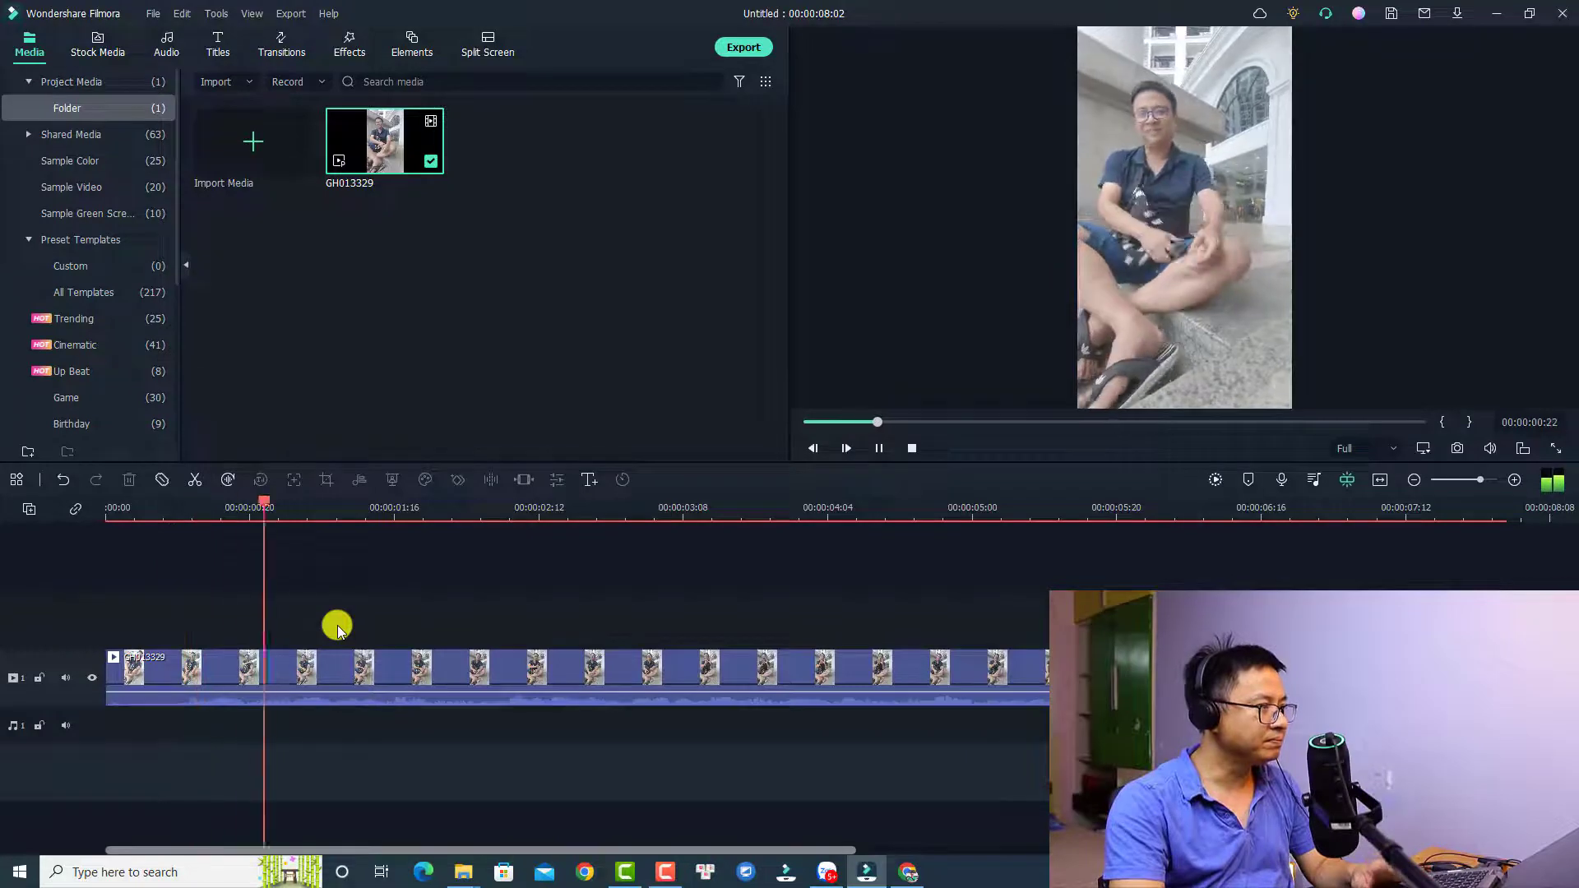
left_click(149, 506)
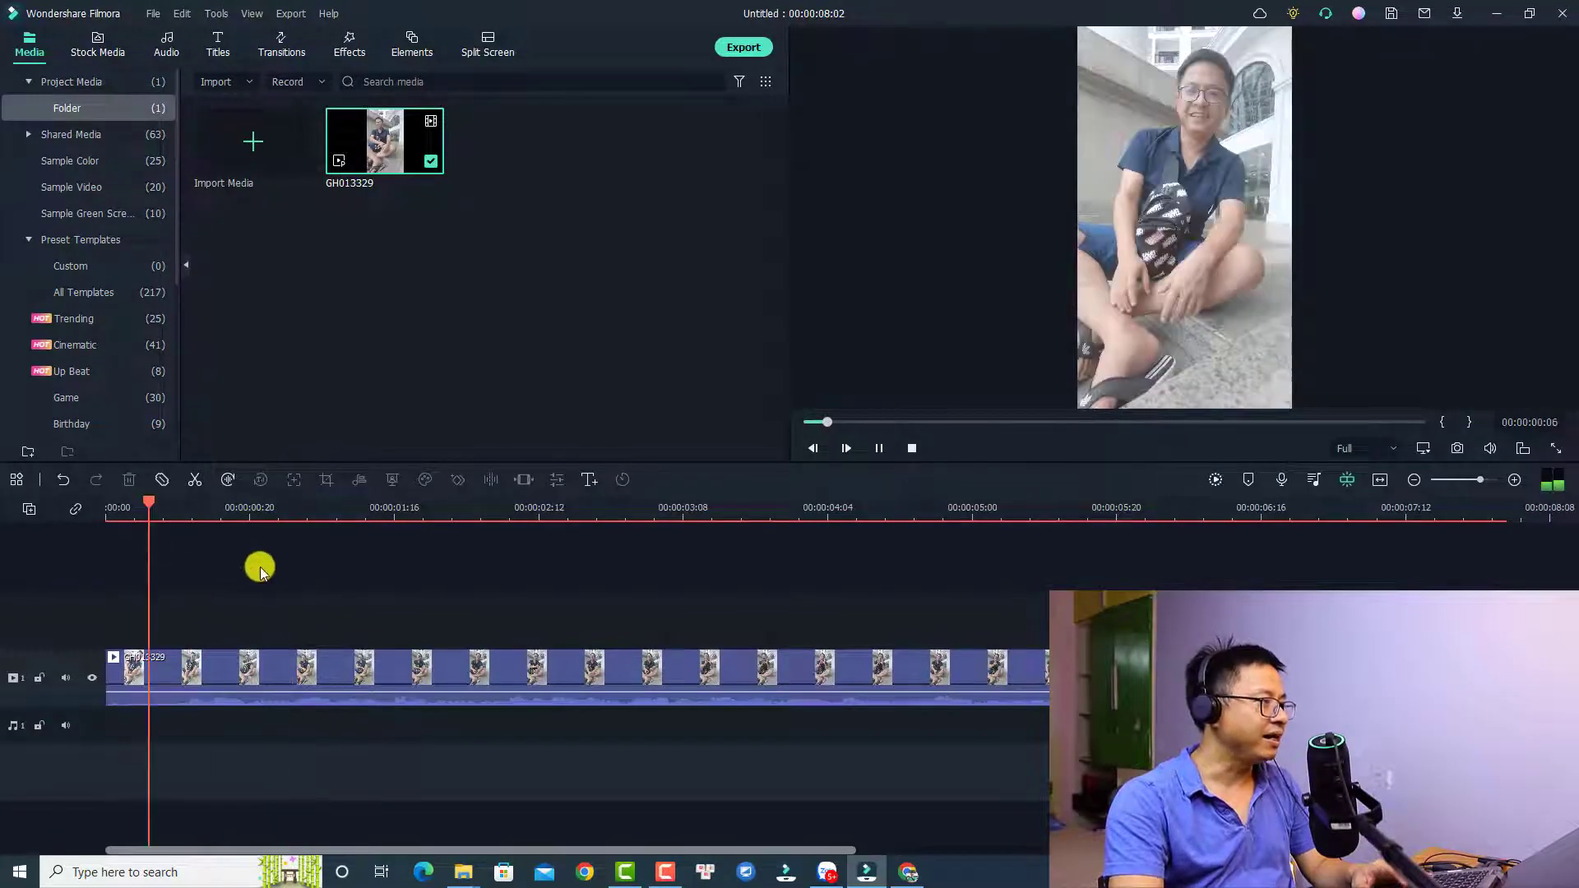
key("space")
left_click(222, 522)
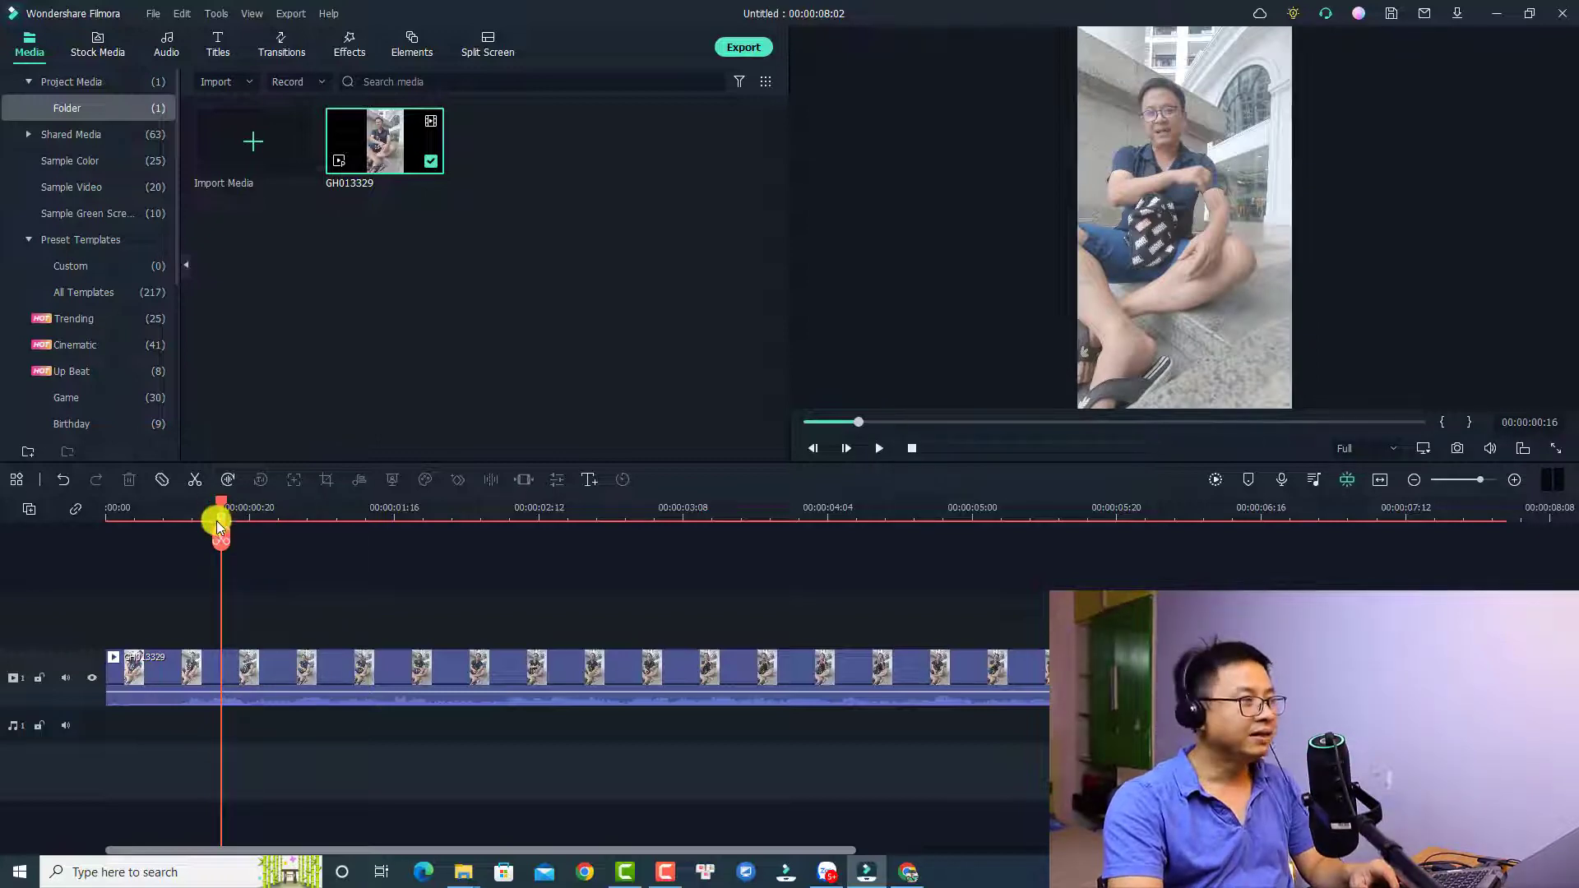
Play on from the first marker and add a second timeline marker at 00:00:02:03.
key("space")
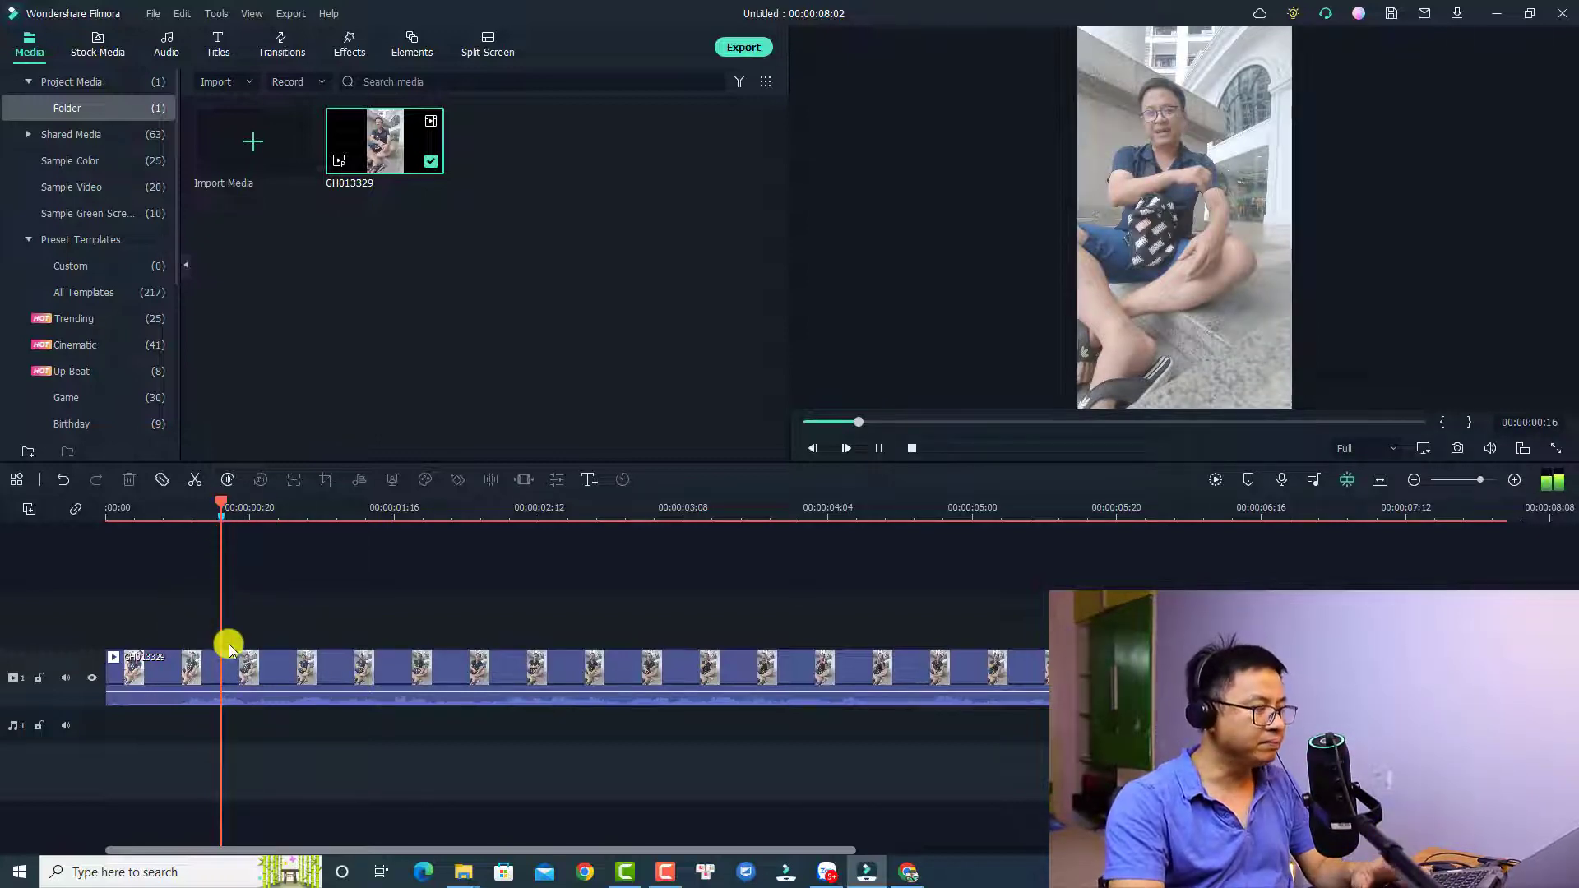
key("space")
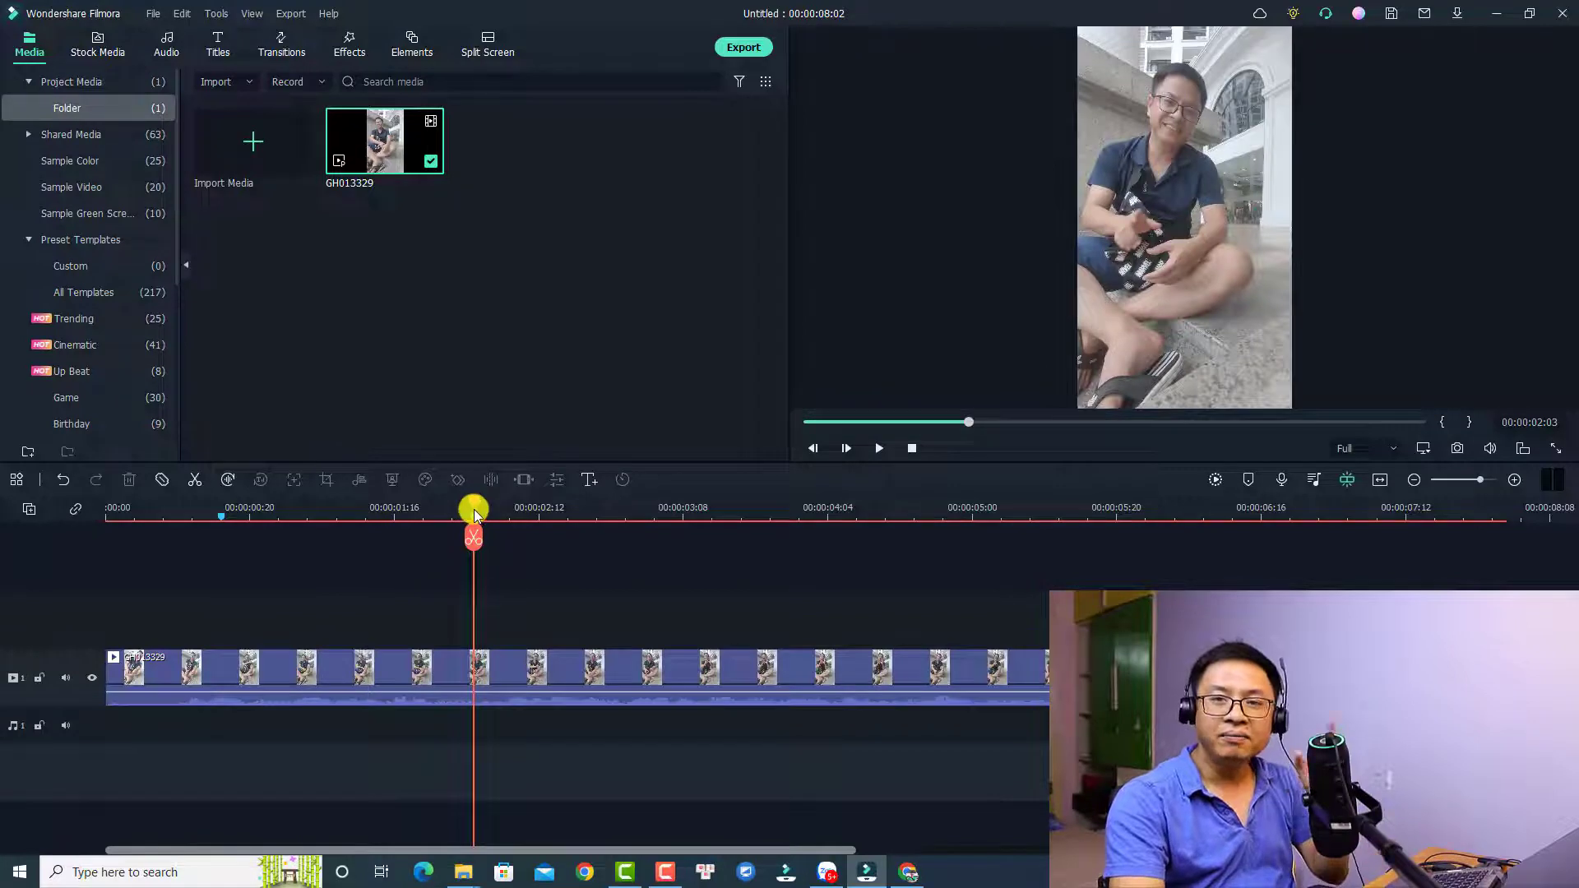
key("m")
Play on from the second marker and add a third timeline marker at 00:00:03:14.
key("space")
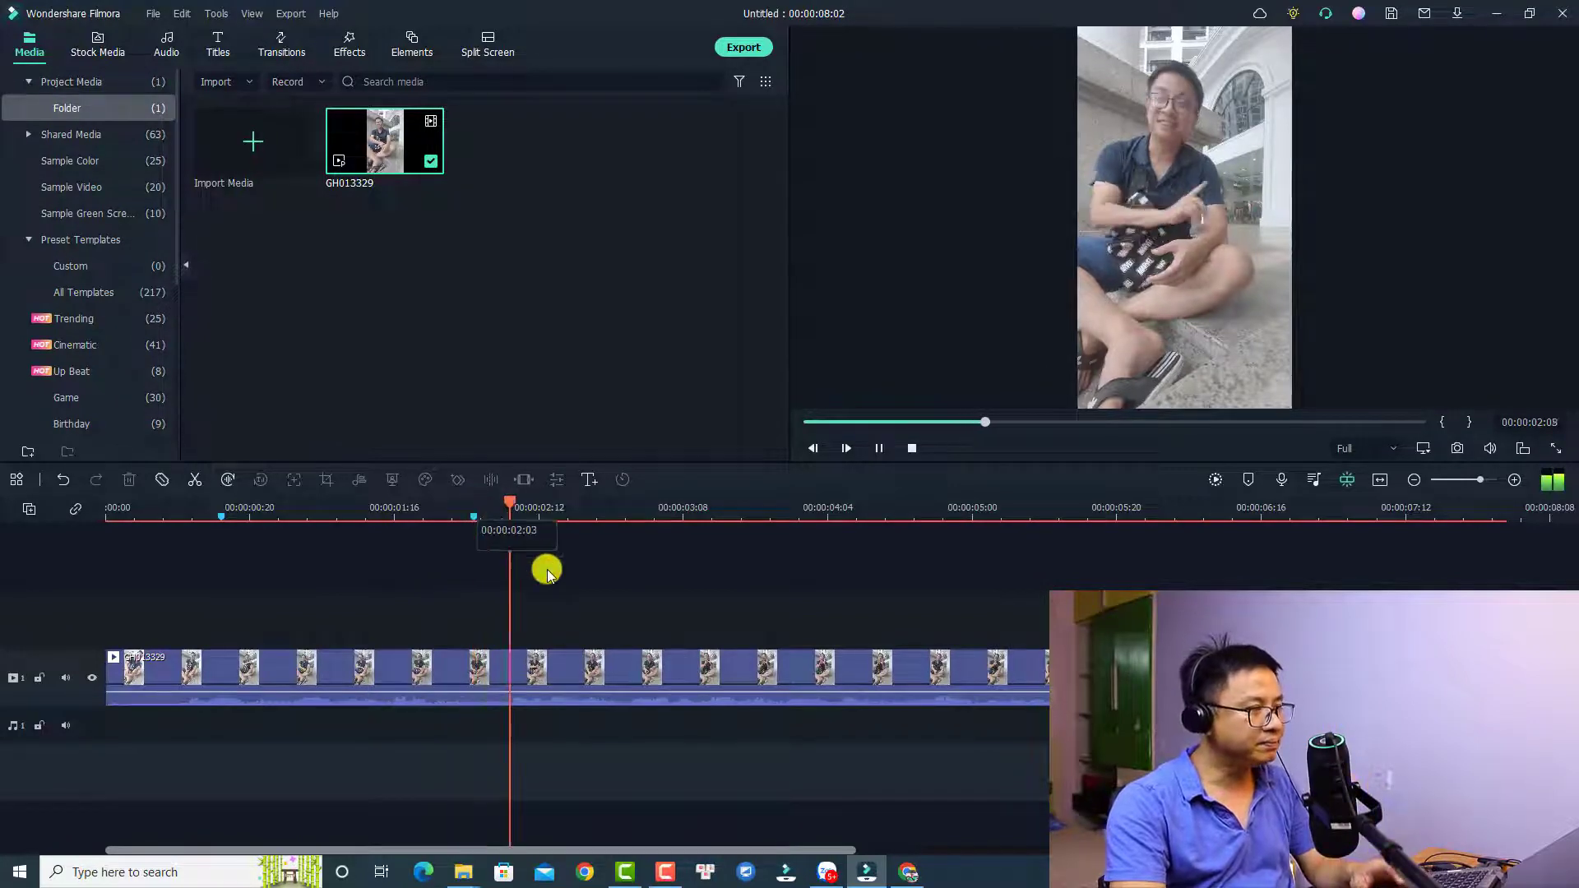
key("space")
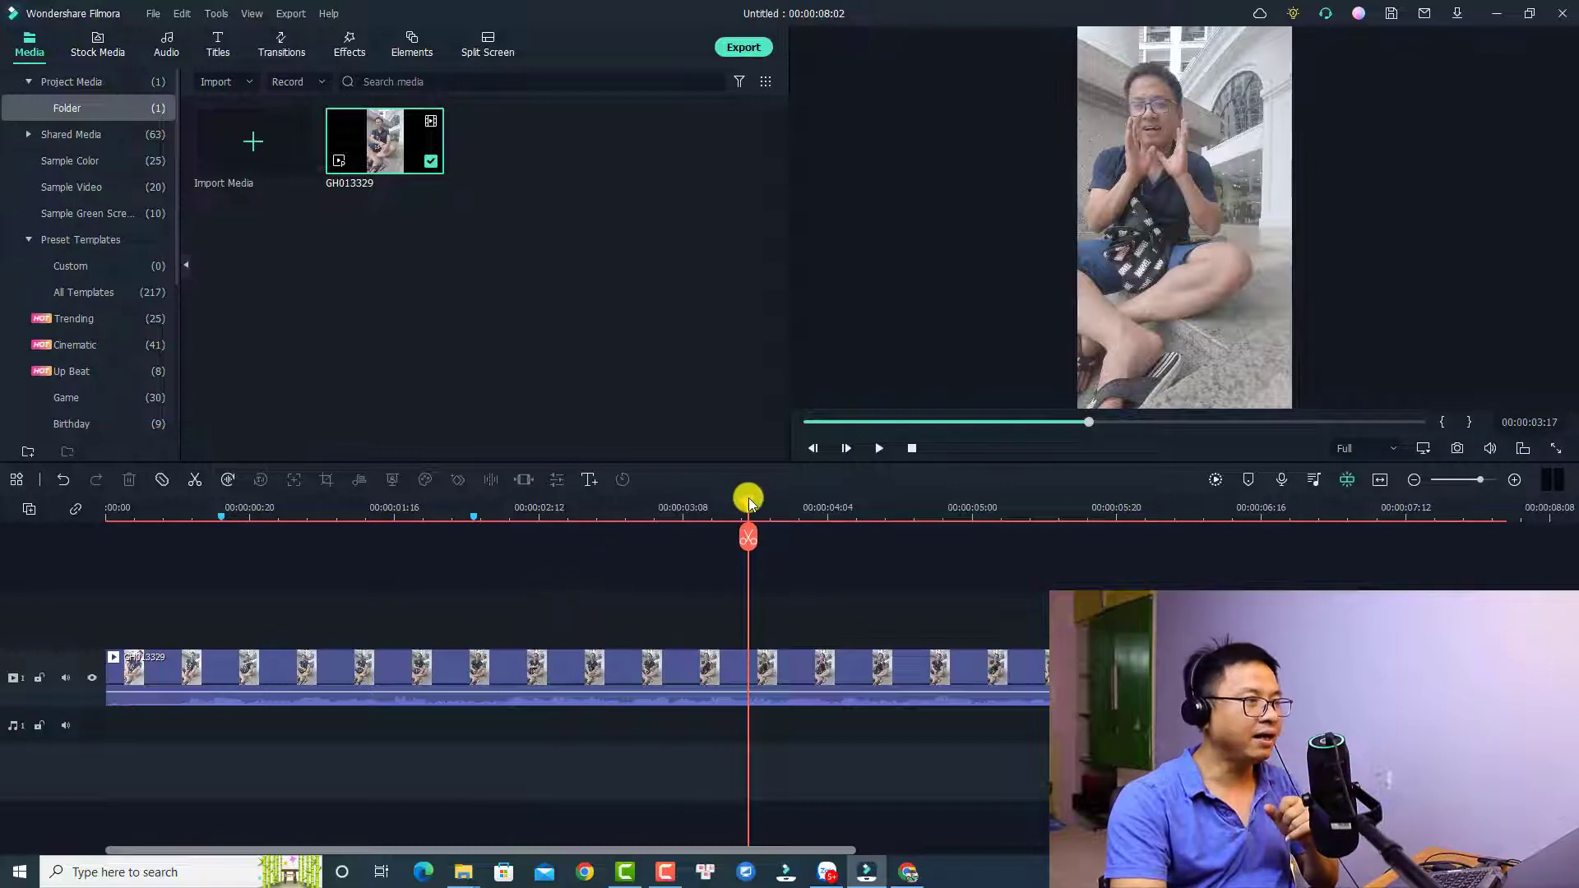
left_click_drag(749, 502, 727, 505)
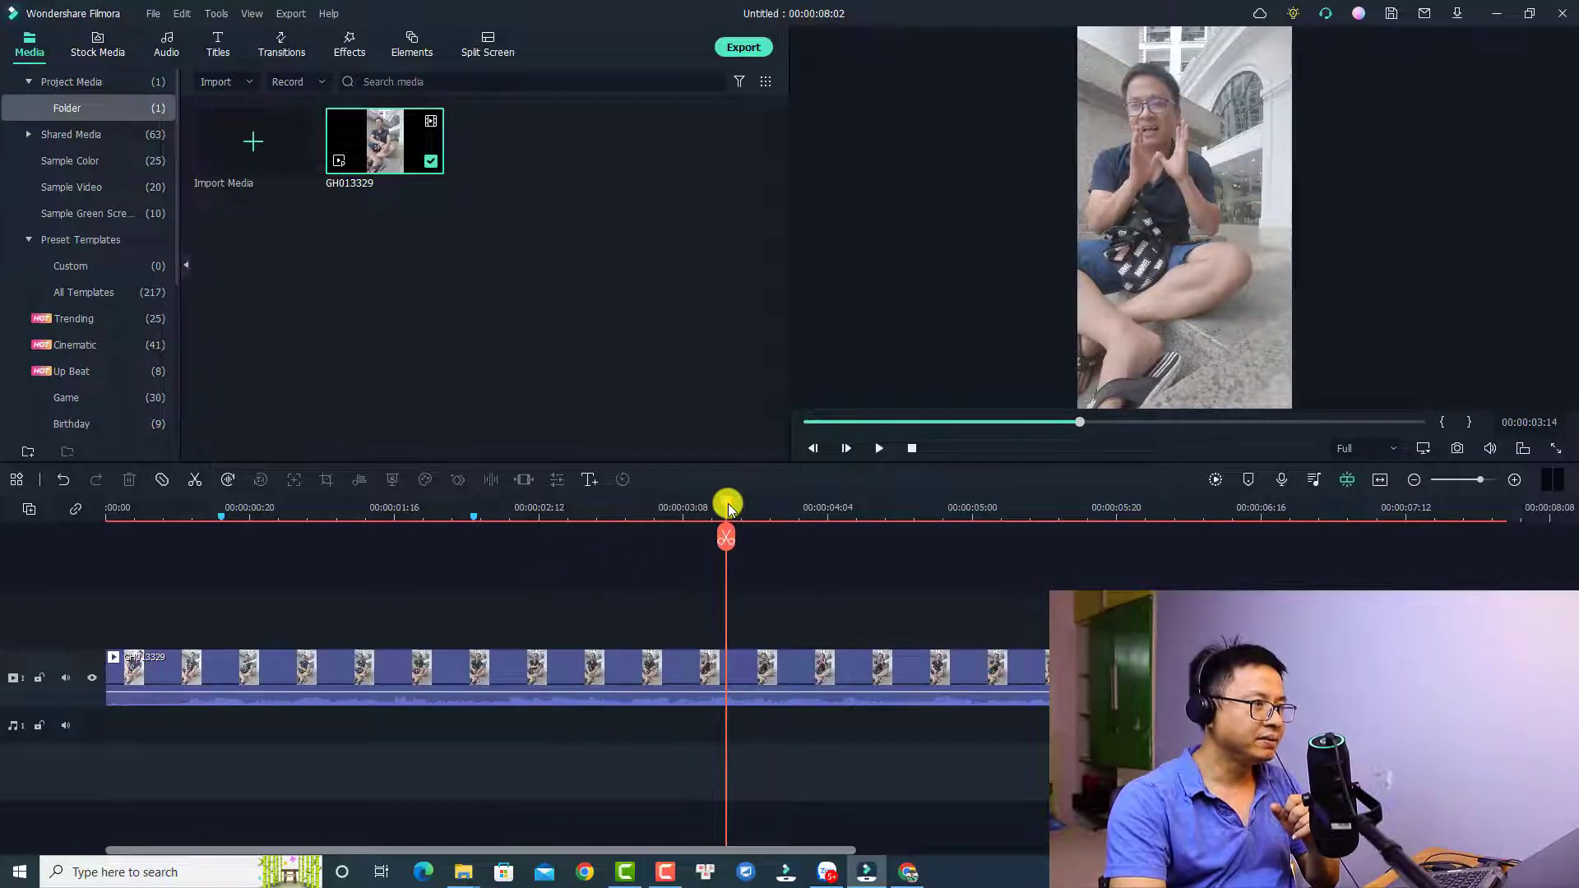
key("m")
Play on from the third marker and add timeline markers at 00:00:05:00, 00:00:05:23 and 00:00:07:23.
key("space")
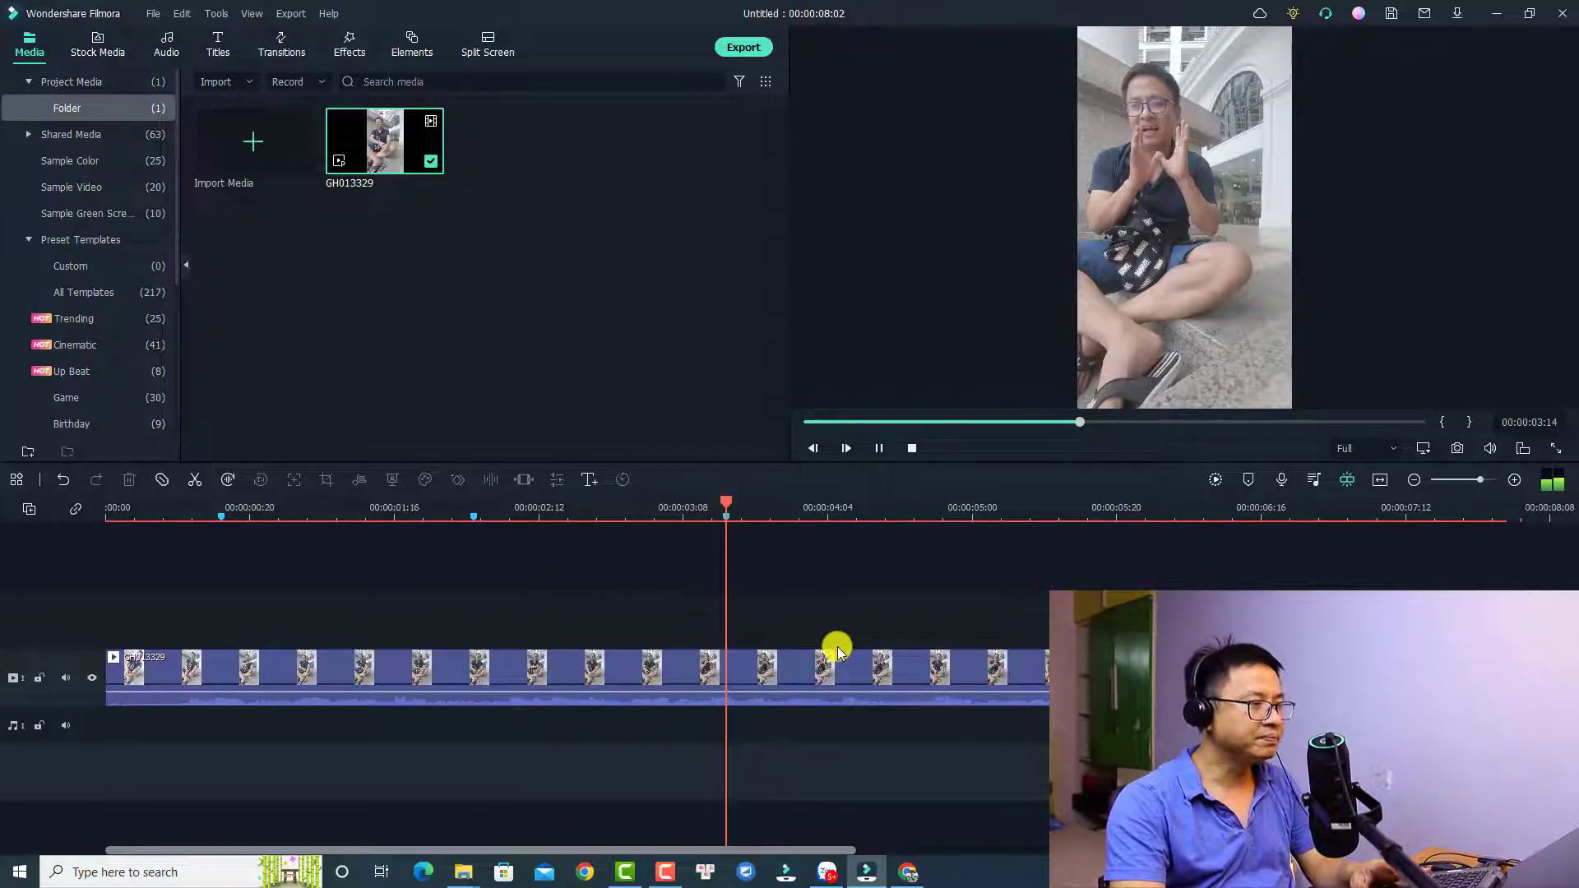
key("space")
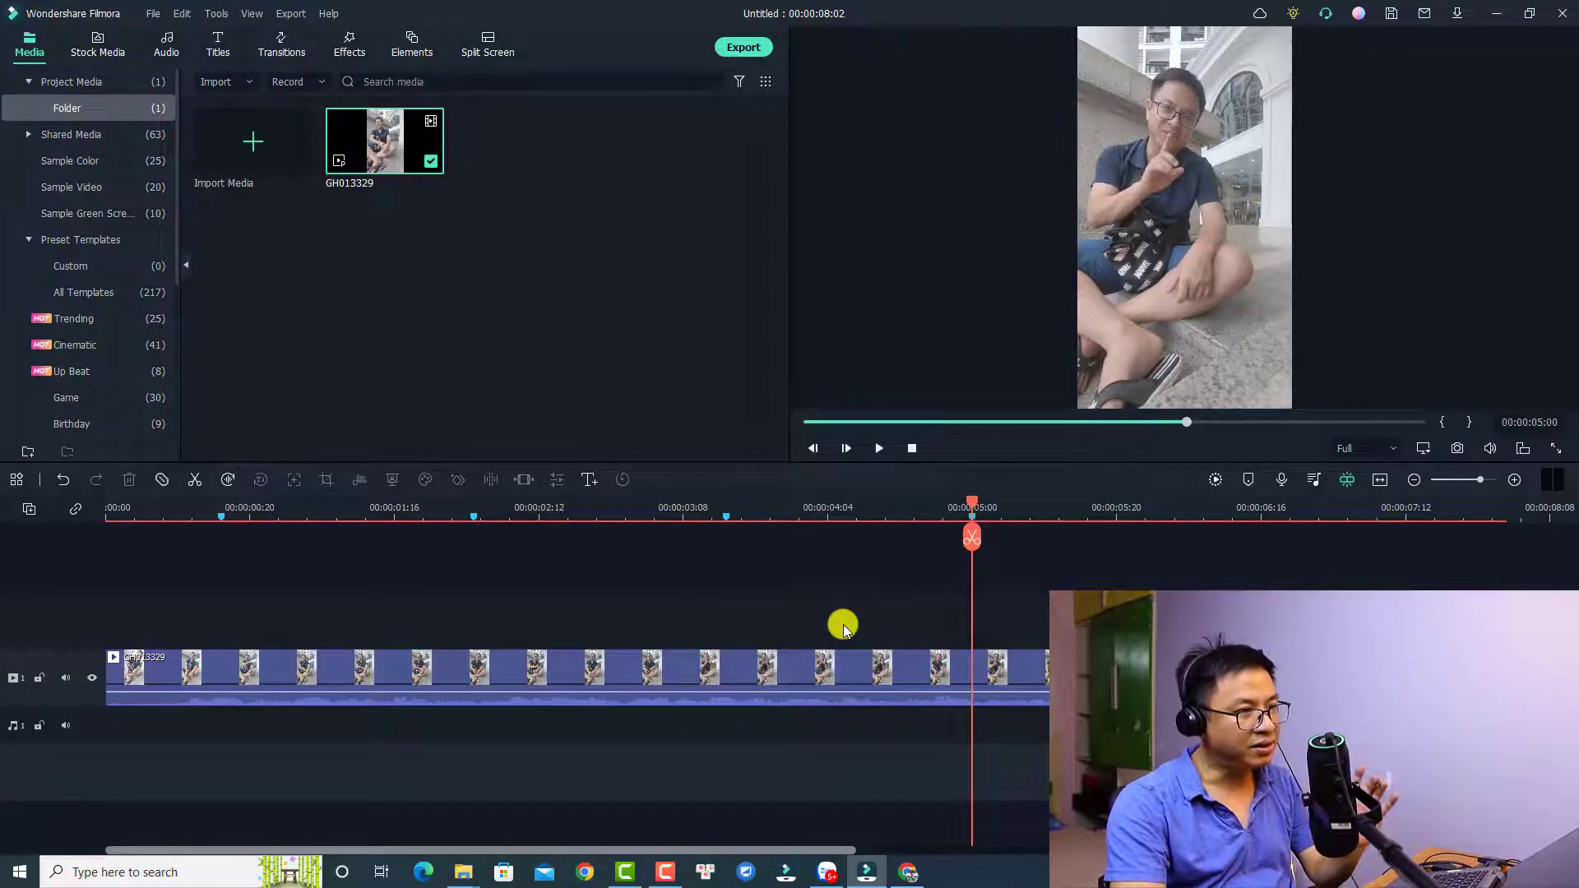
key("space")
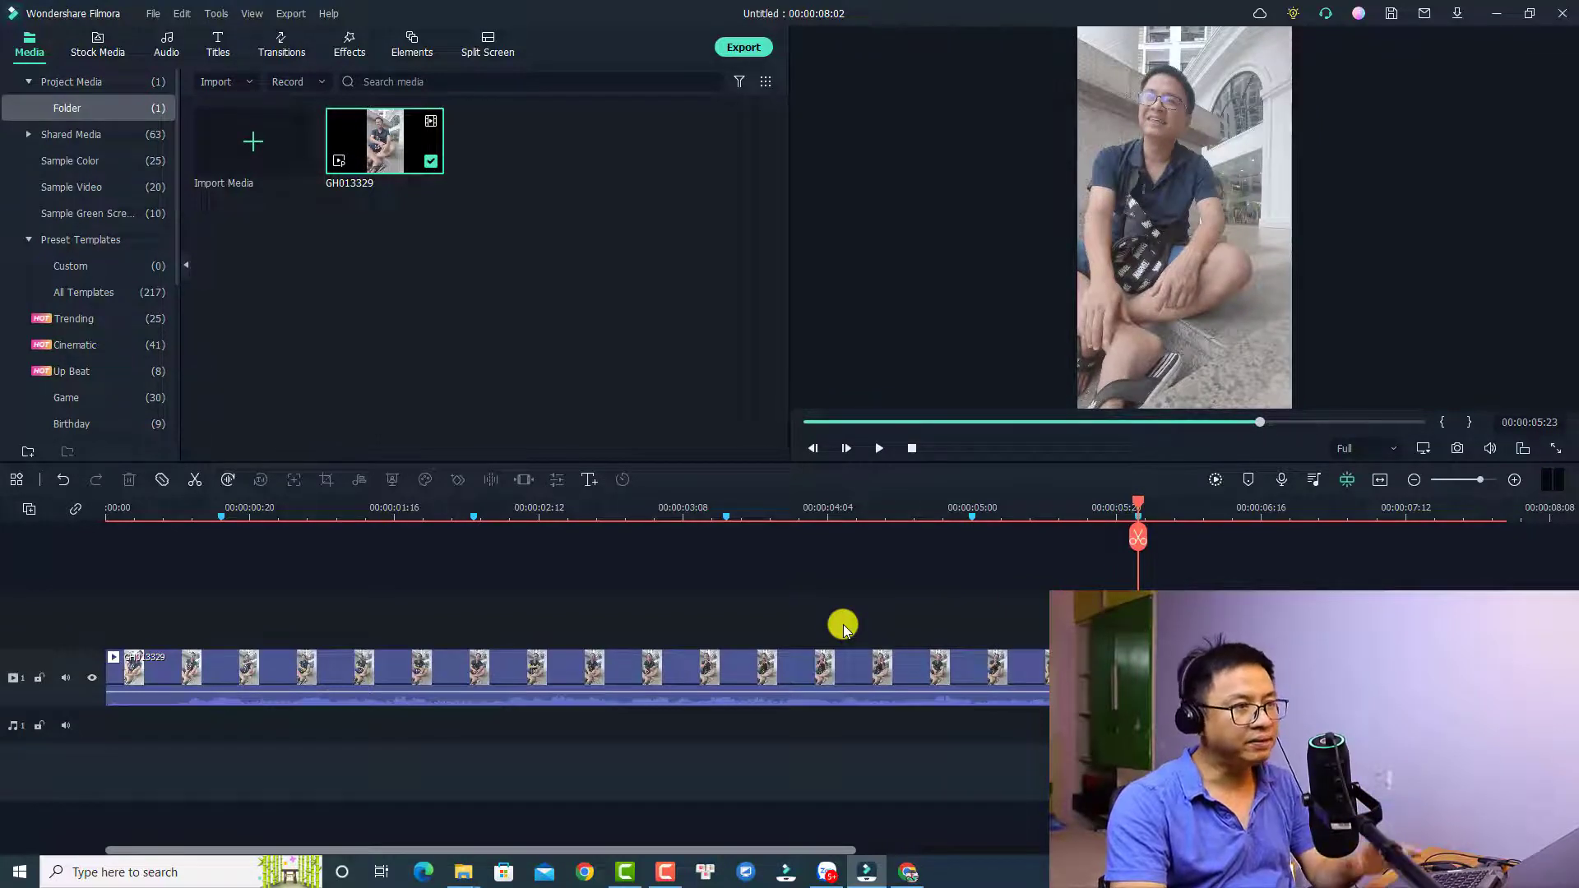
key("space")
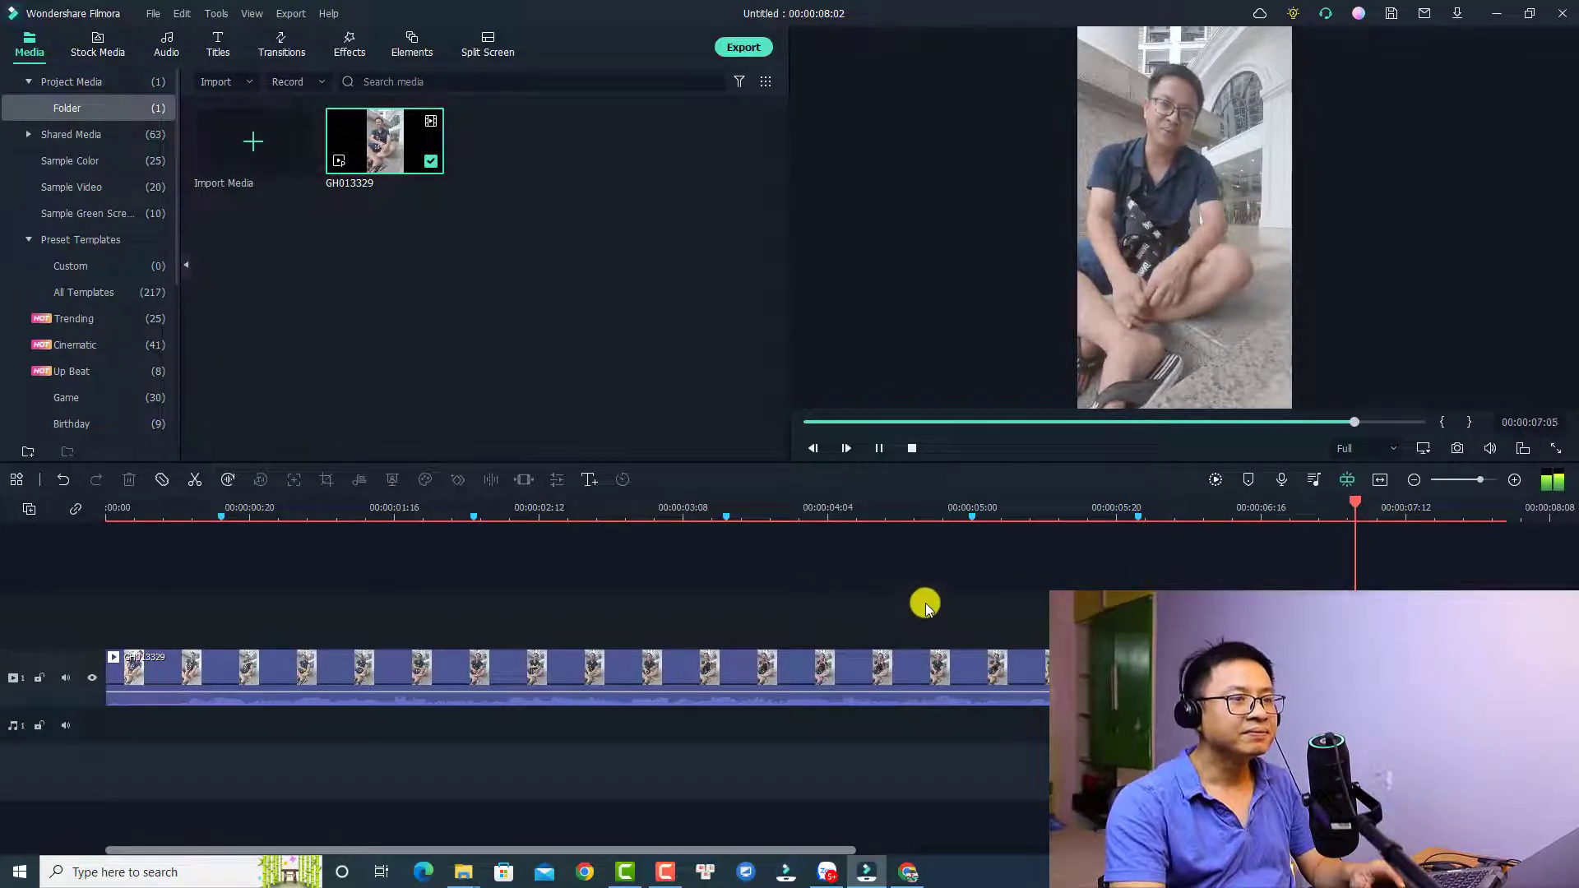
key("space")
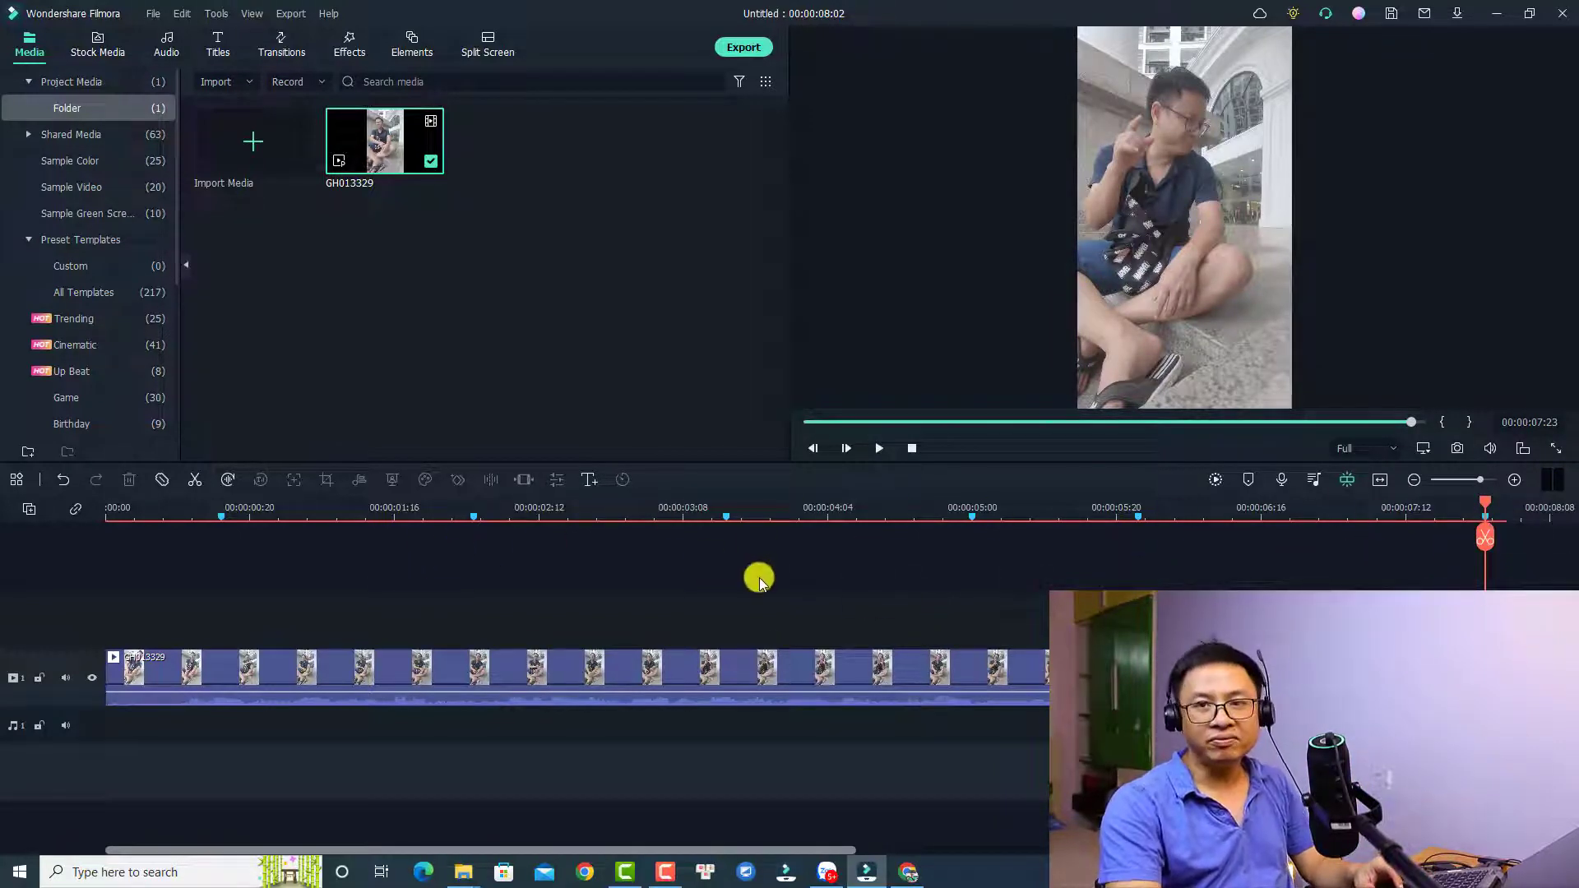
Place the playhead just before the first marker at 00:00:00:11 and add a basic title there.
left_click(223, 504)
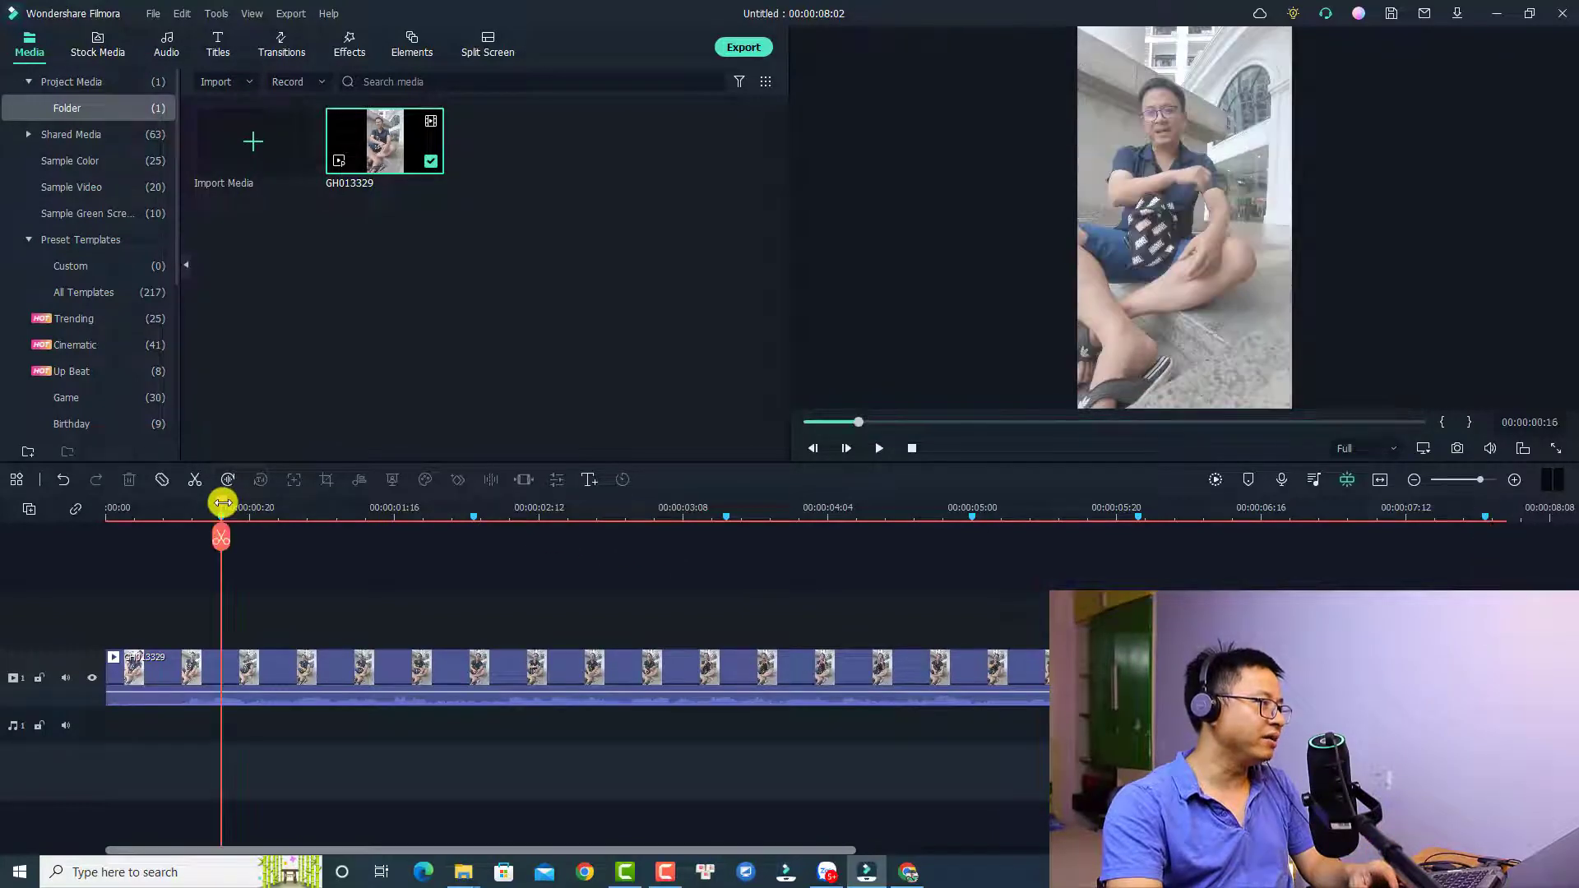
mouse_move(223, 504)
left_mouse_down()
mouse_move(175, 501)
mouse_move(235, 501)
left_mouse_up()
left_click(183, 510)
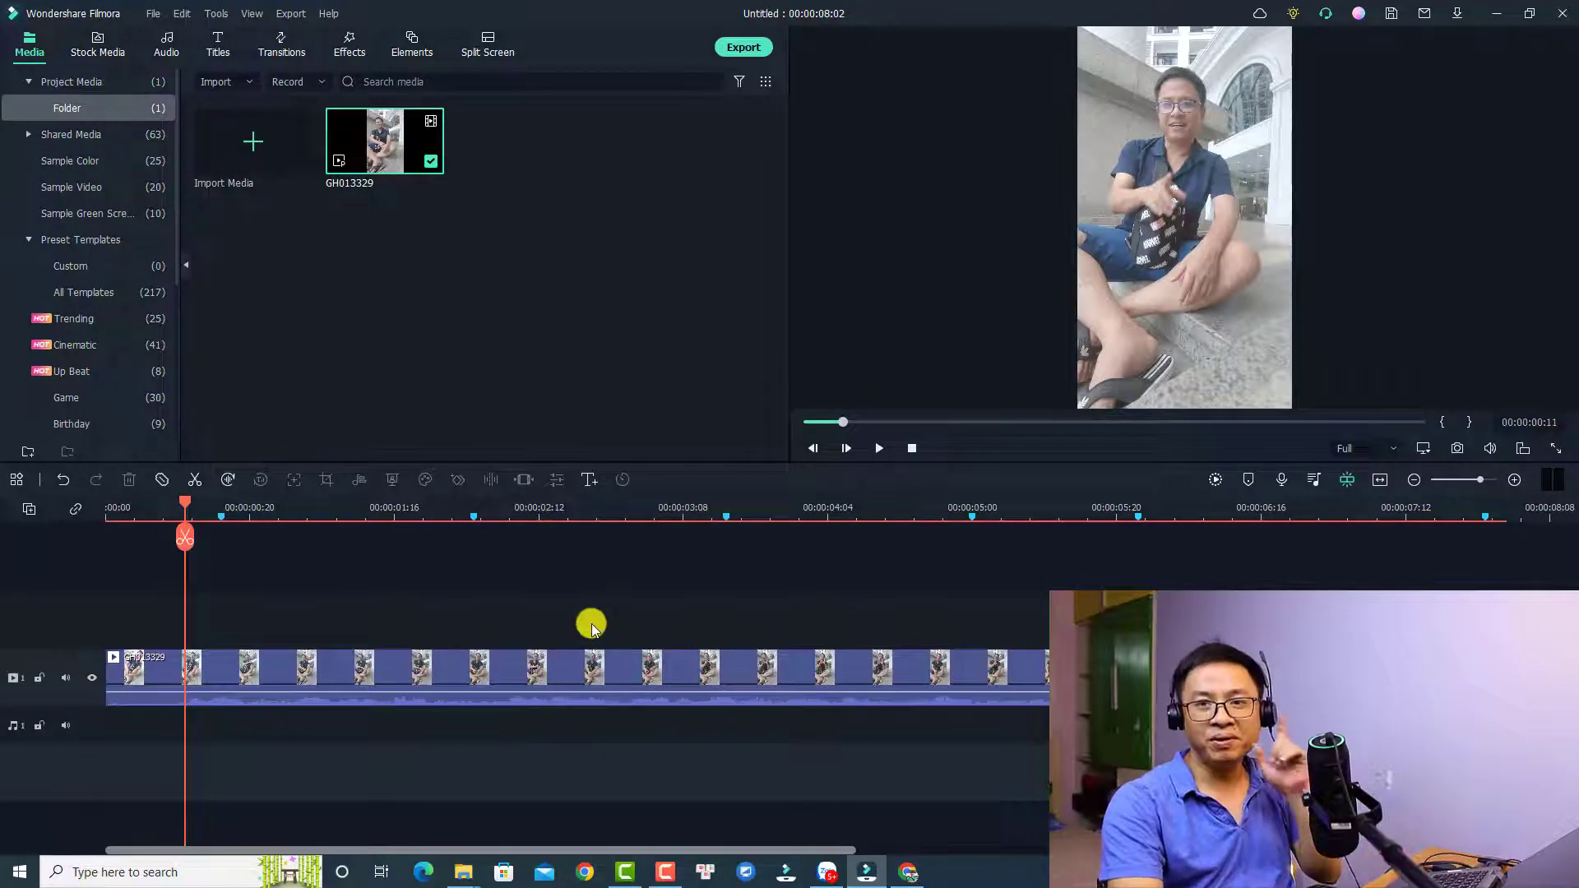
left_click(585, 481)
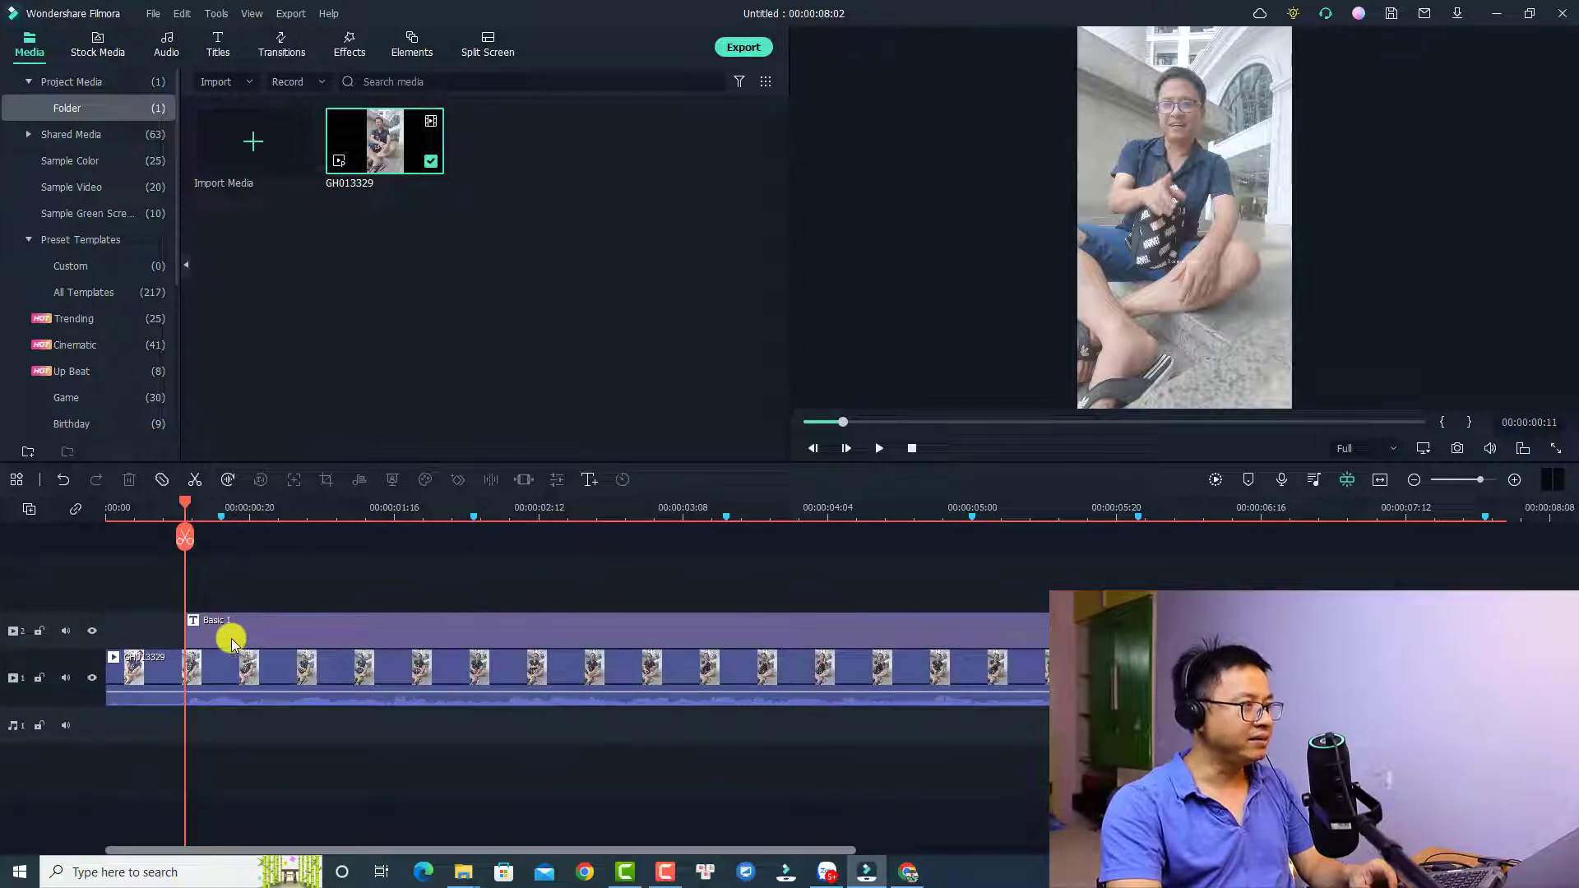
Open the new title for editing with the playhead at 00:00:01:03 and set its font to Montserrat Bold.
left_click(238, 635)
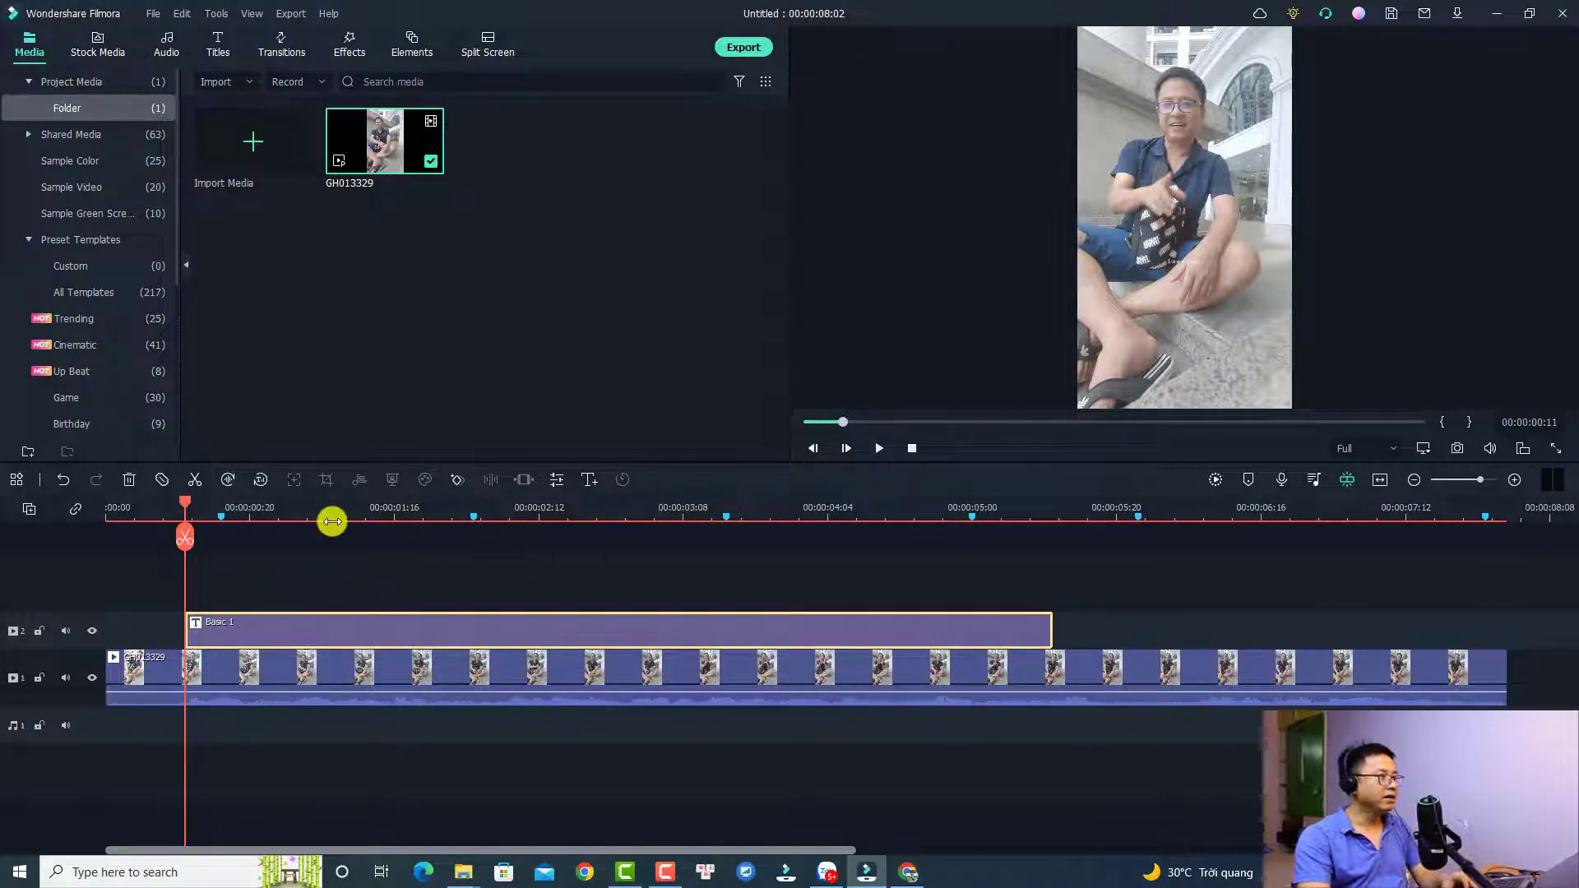
left_click(301, 513)
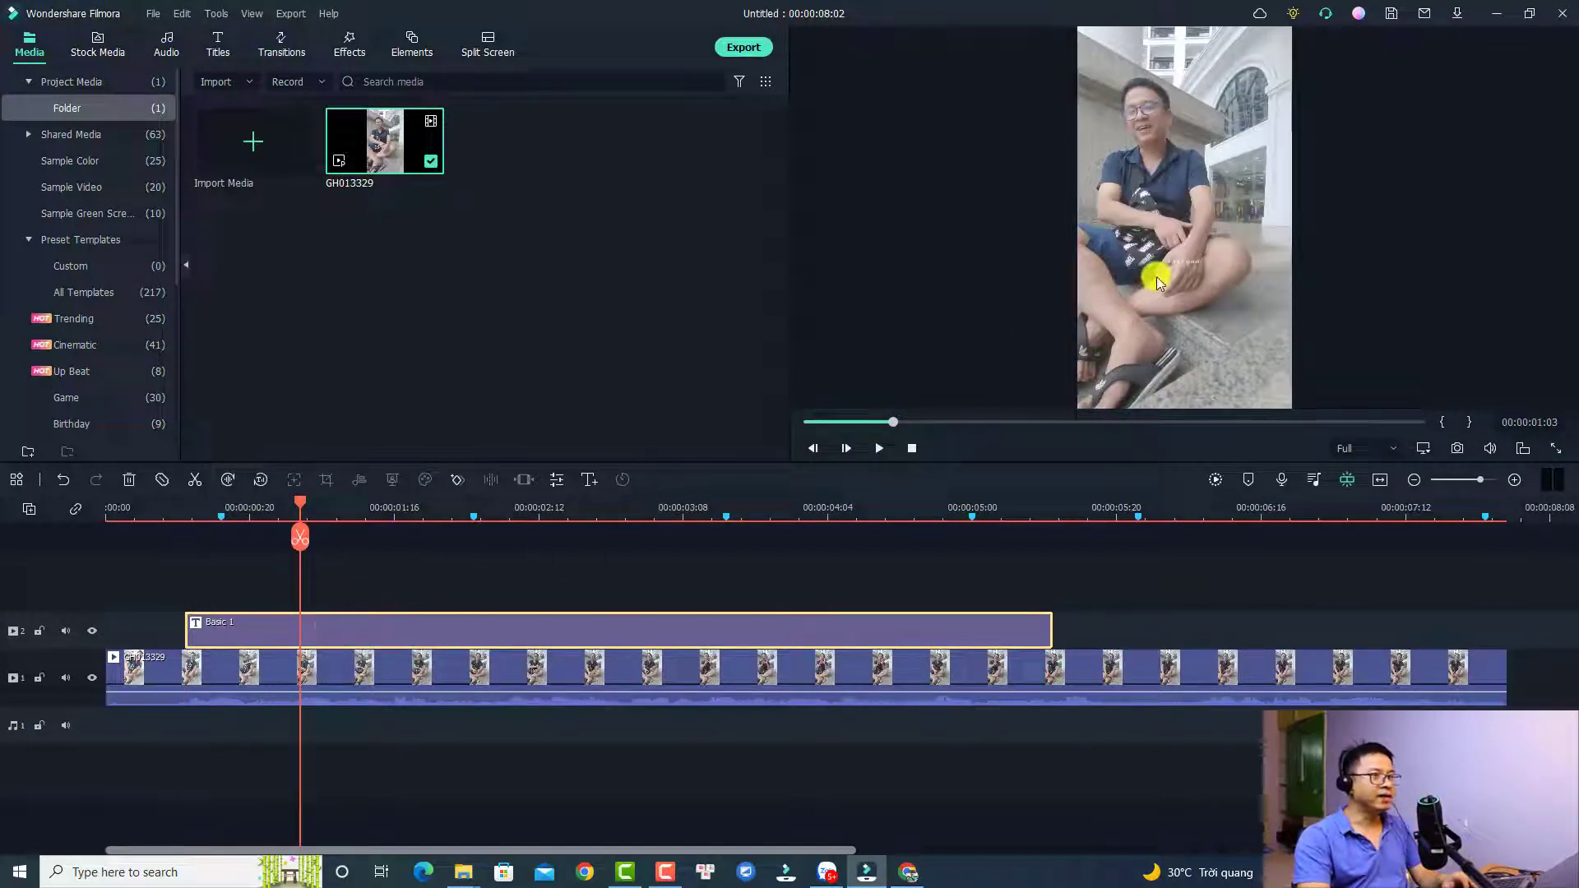
double_click(337, 625)
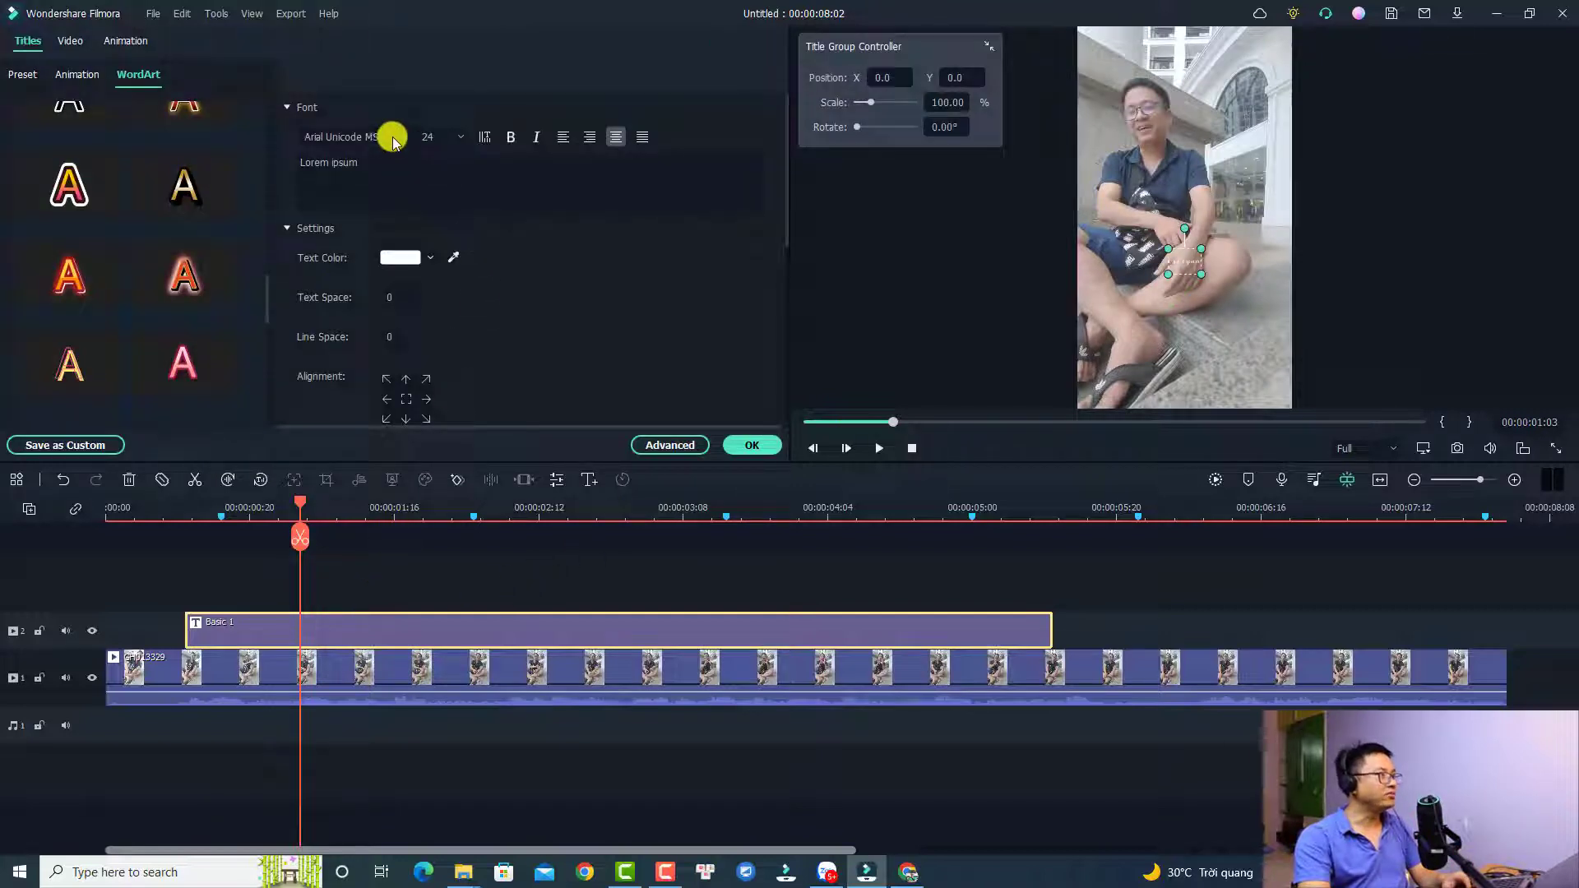
left_click(394, 139)
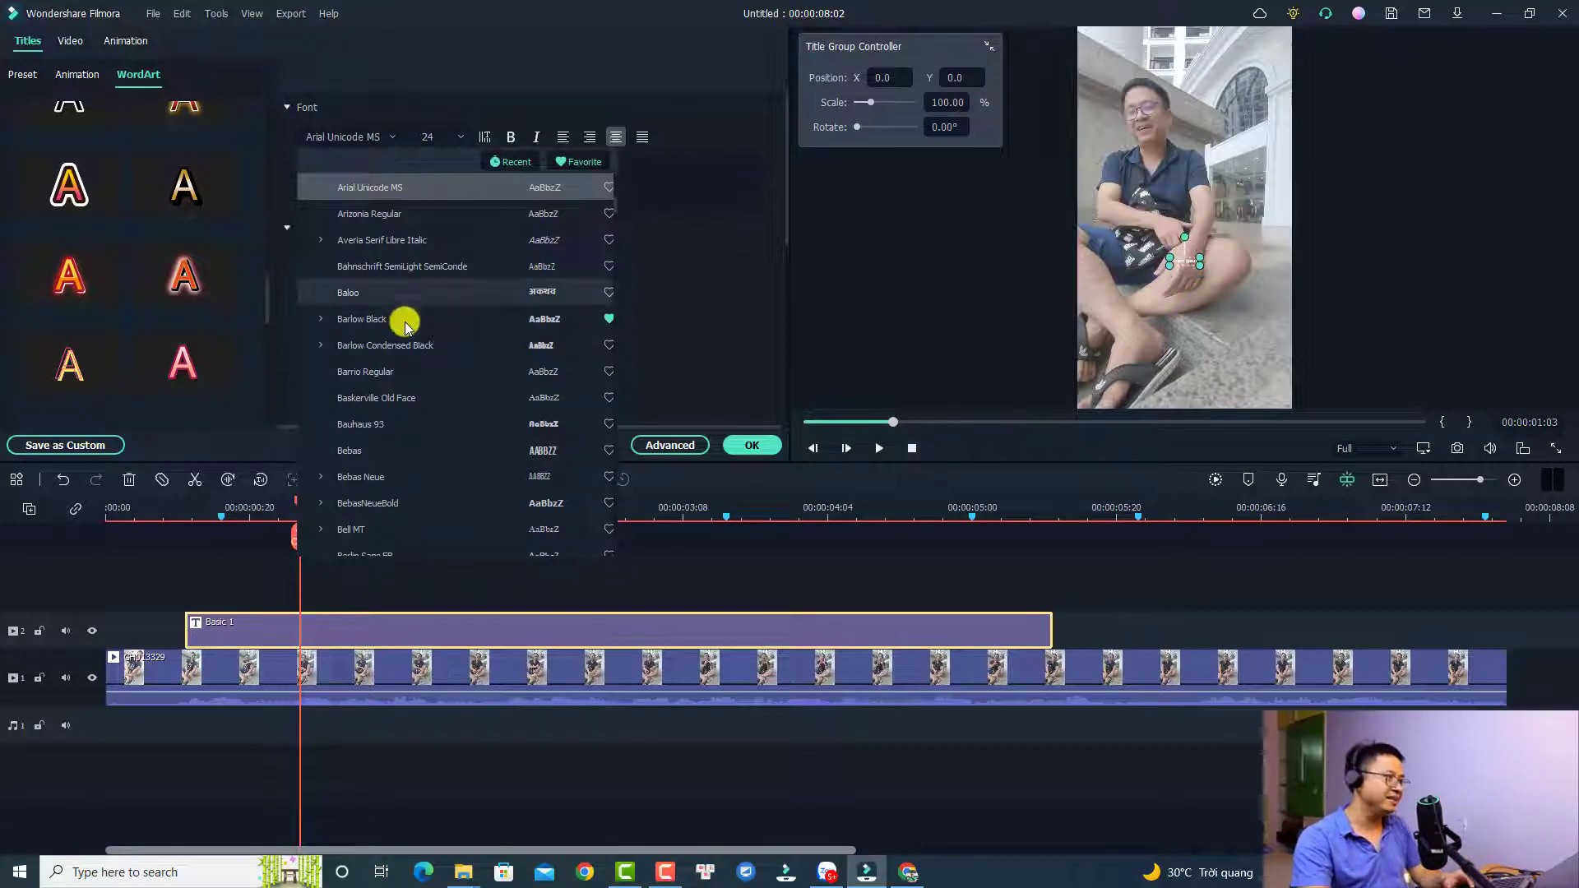
scroll(405, 324, "down", 8)
scroll(436, 412, "down", 12)
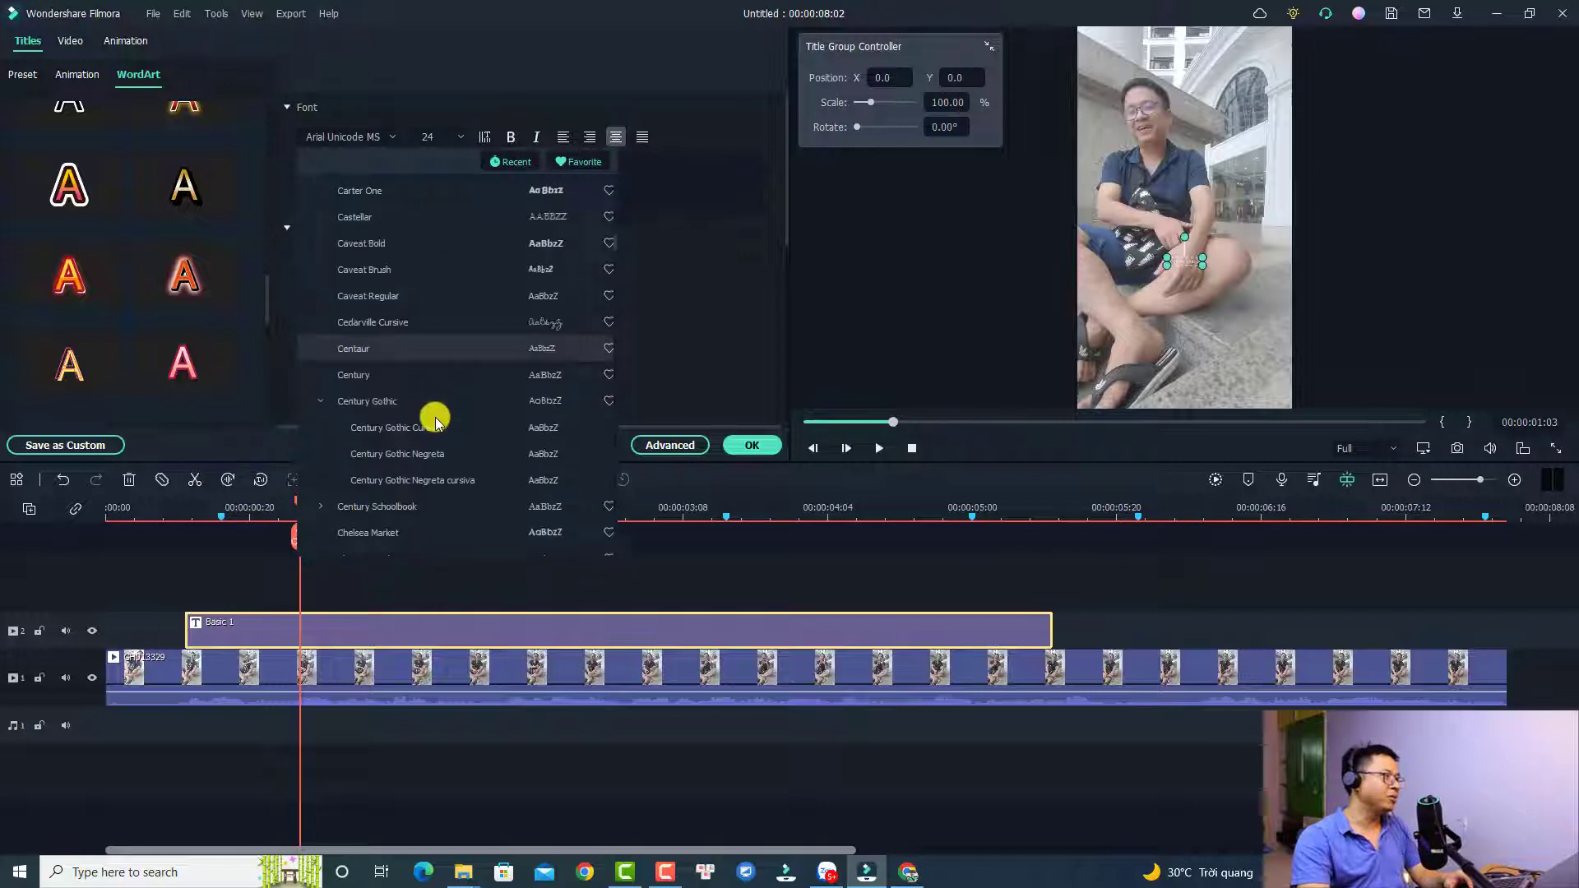
scroll(436, 423, "down", 12)
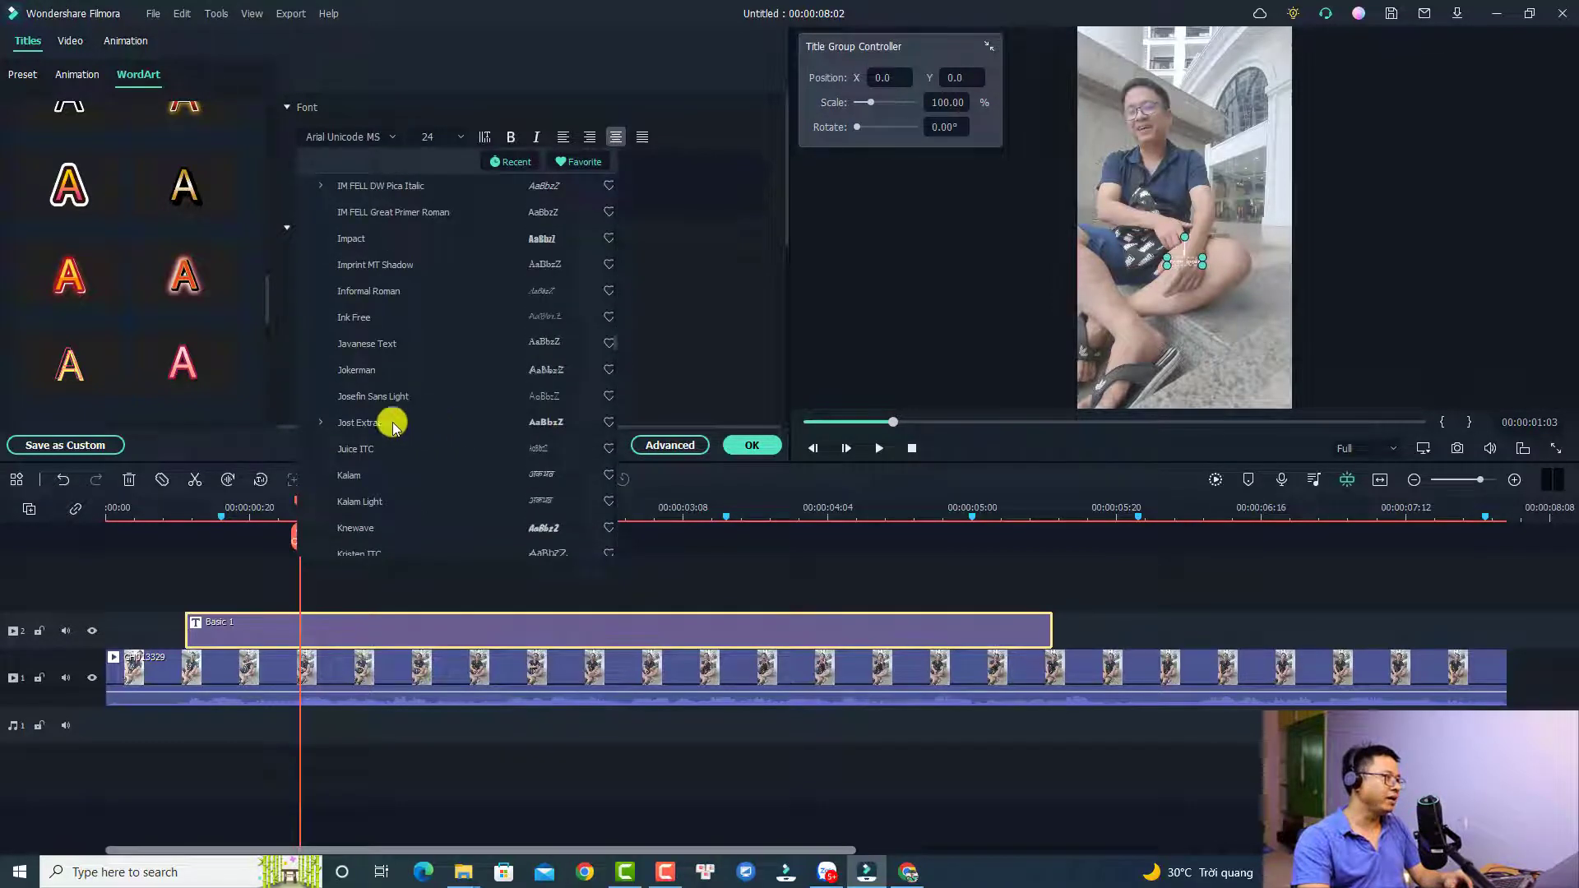
scroll(362, 422, "down", 5)
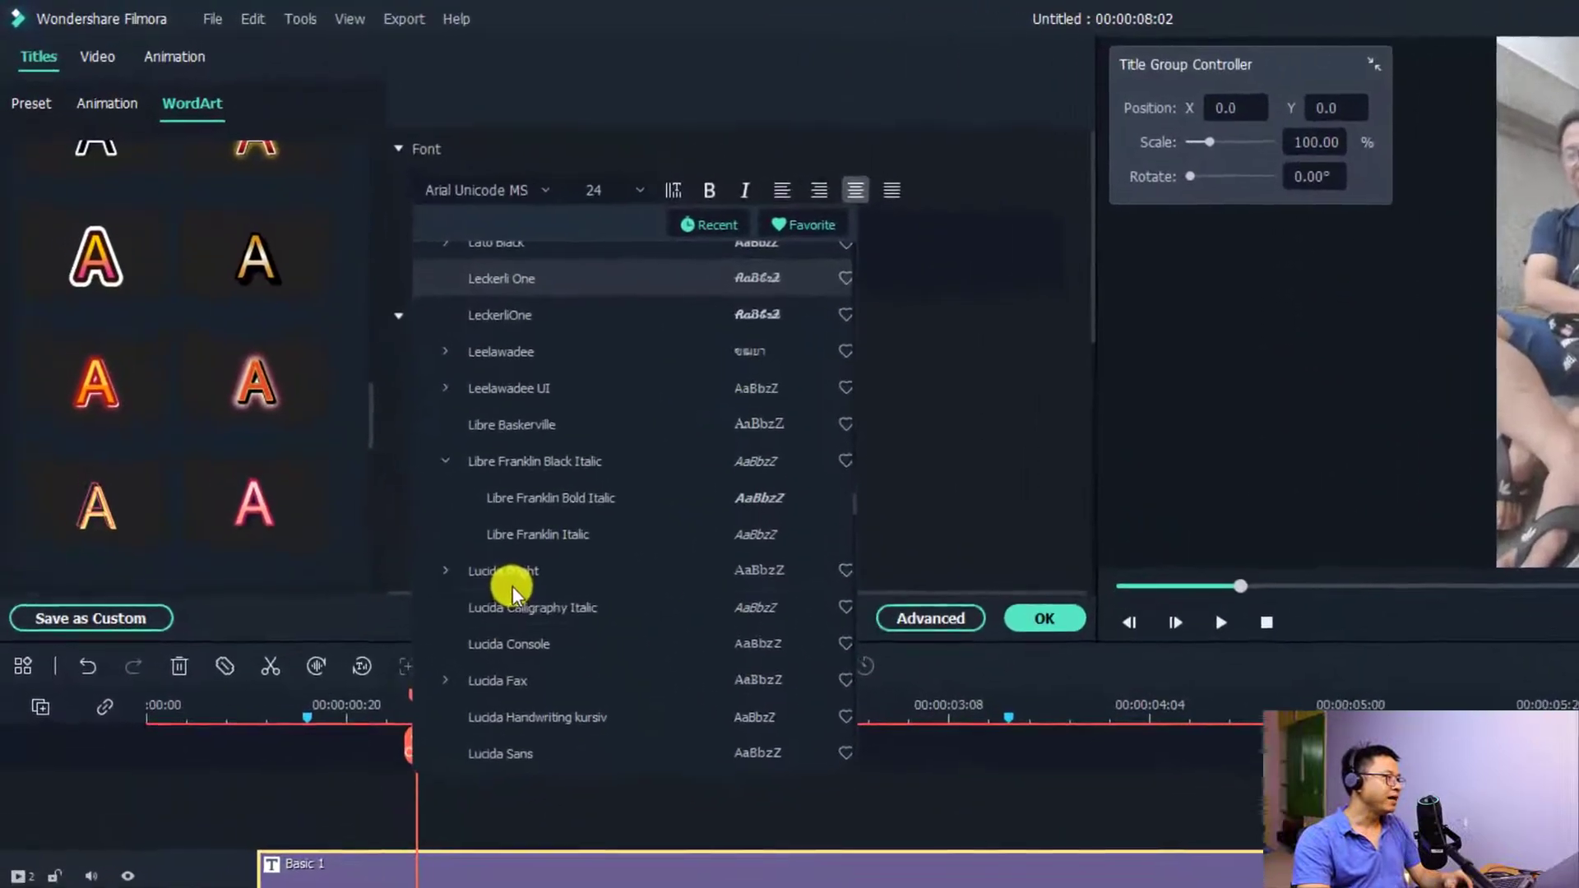
scroll(423, 490, "down", 5)
scroll(517, 595, "down", 5)
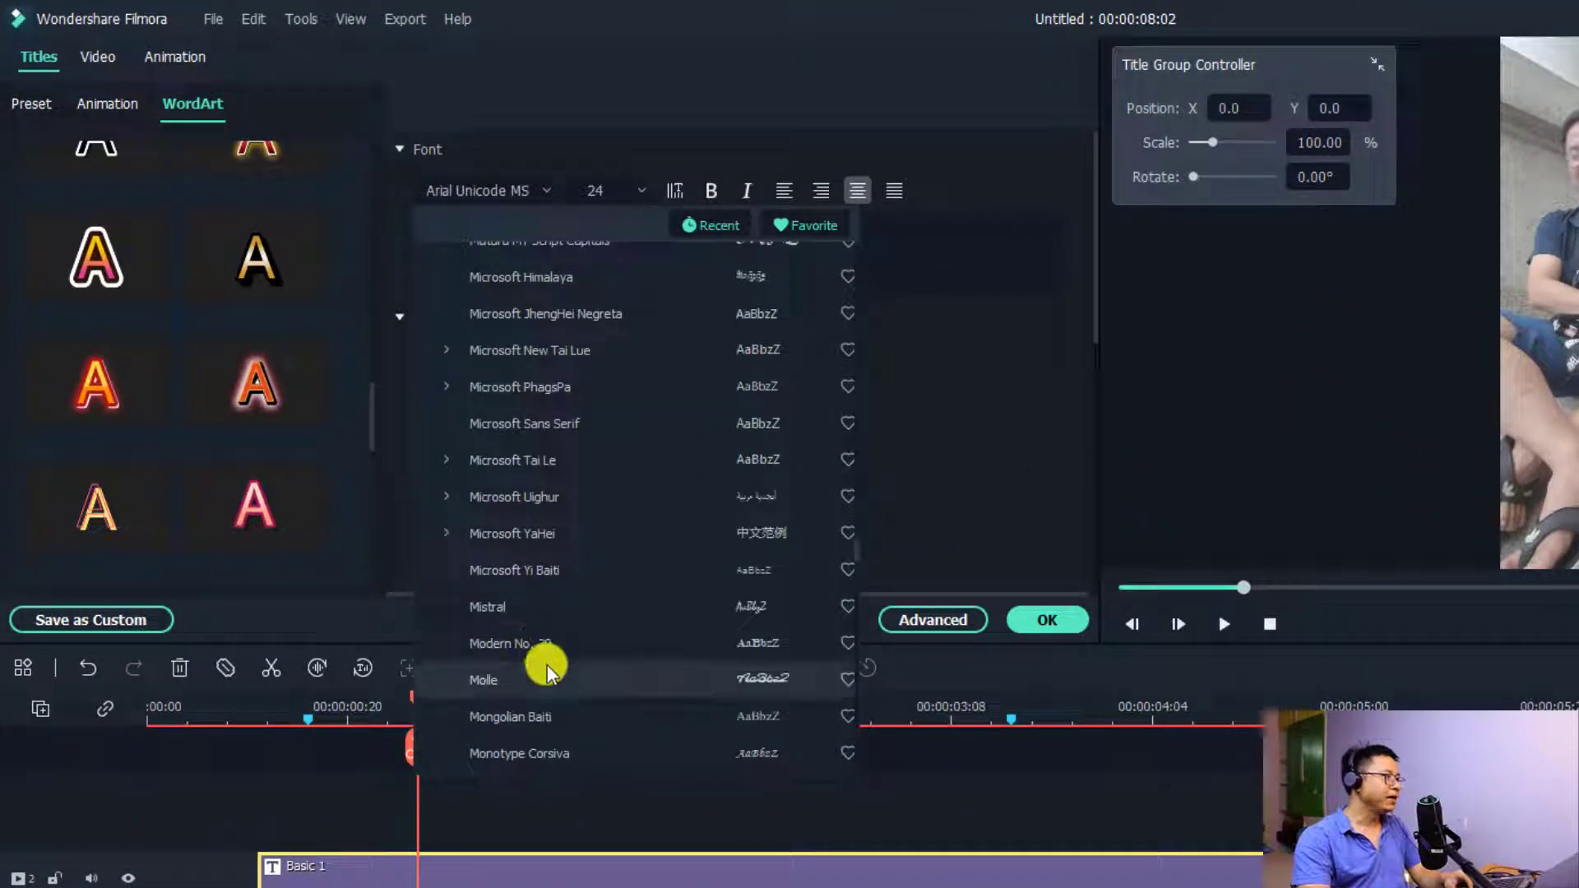
scroll(546, 664, "down", 3)
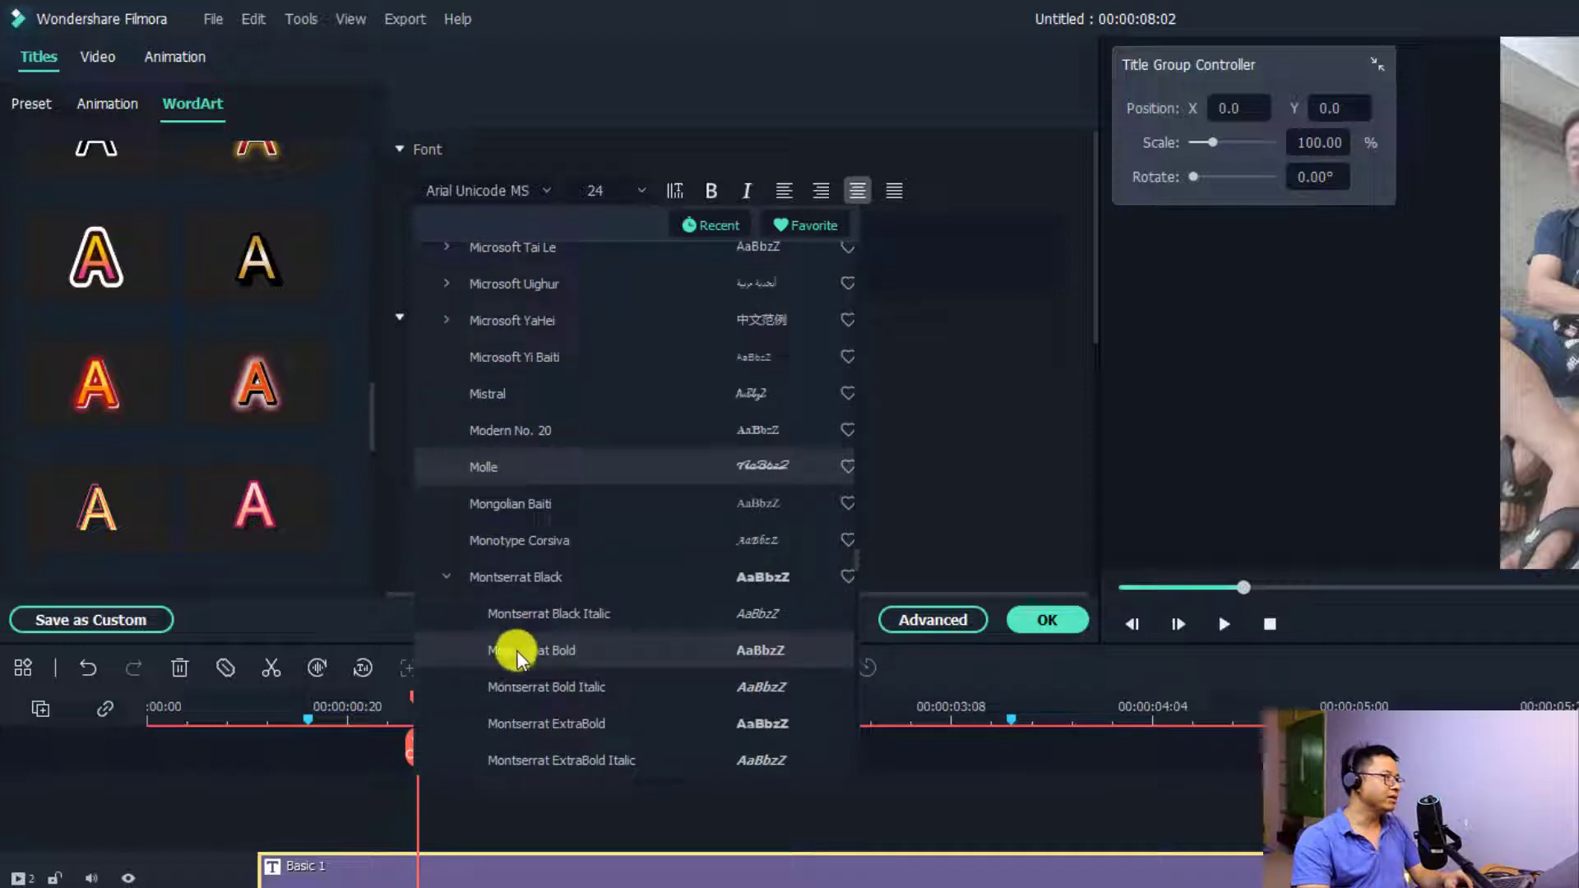
left_click(571, 654)
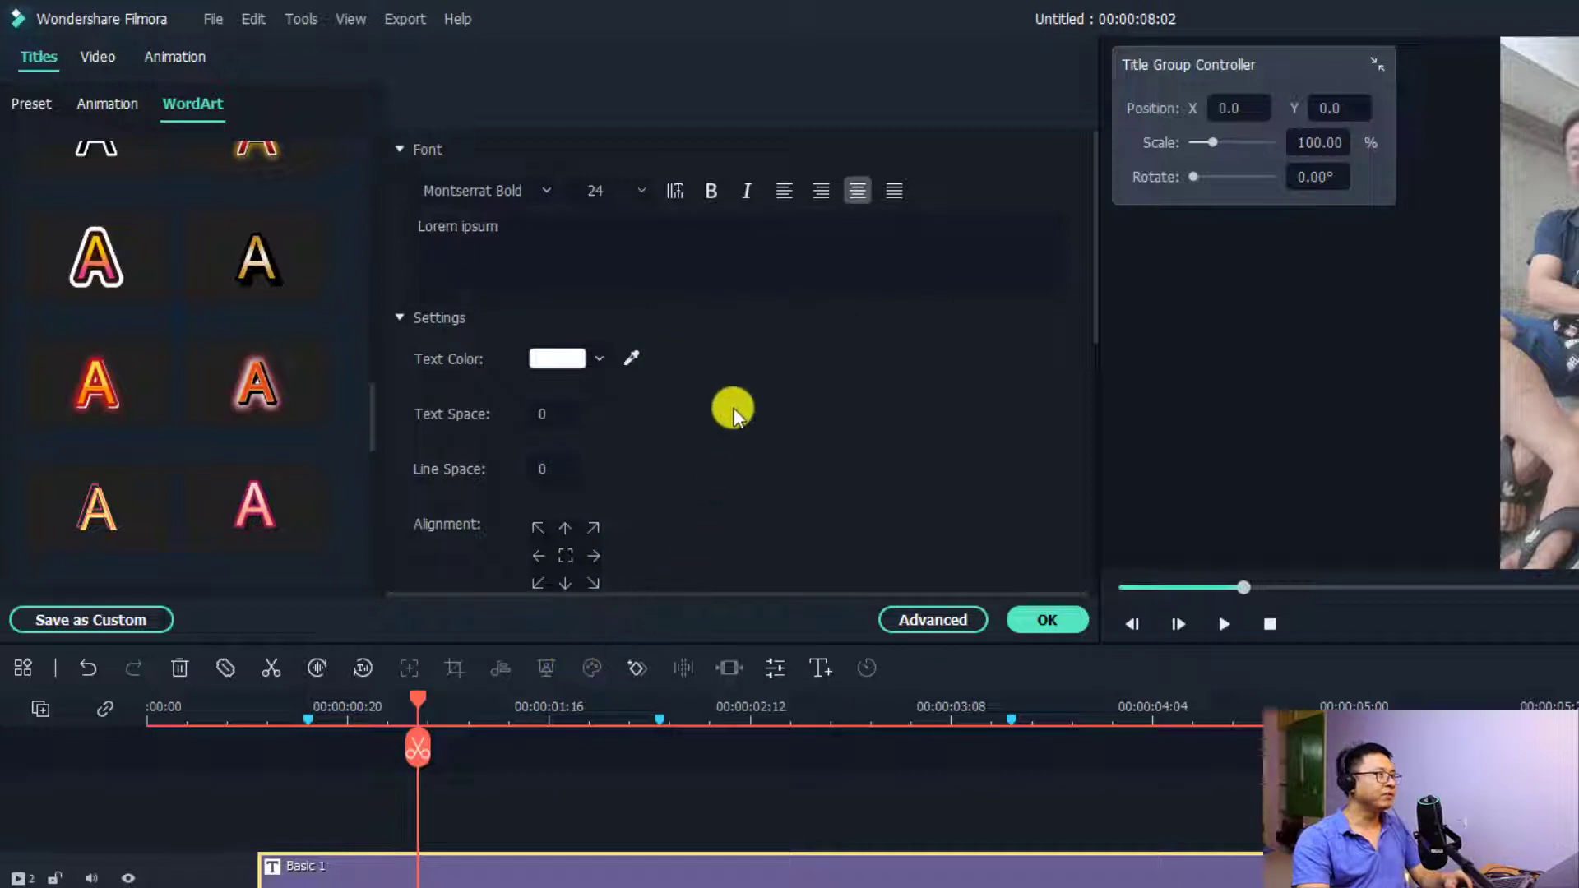
Replace the title's placeholder text with "CHÀO CÁC BẠN".
left_click(581, 237)
key("ctrl+a")
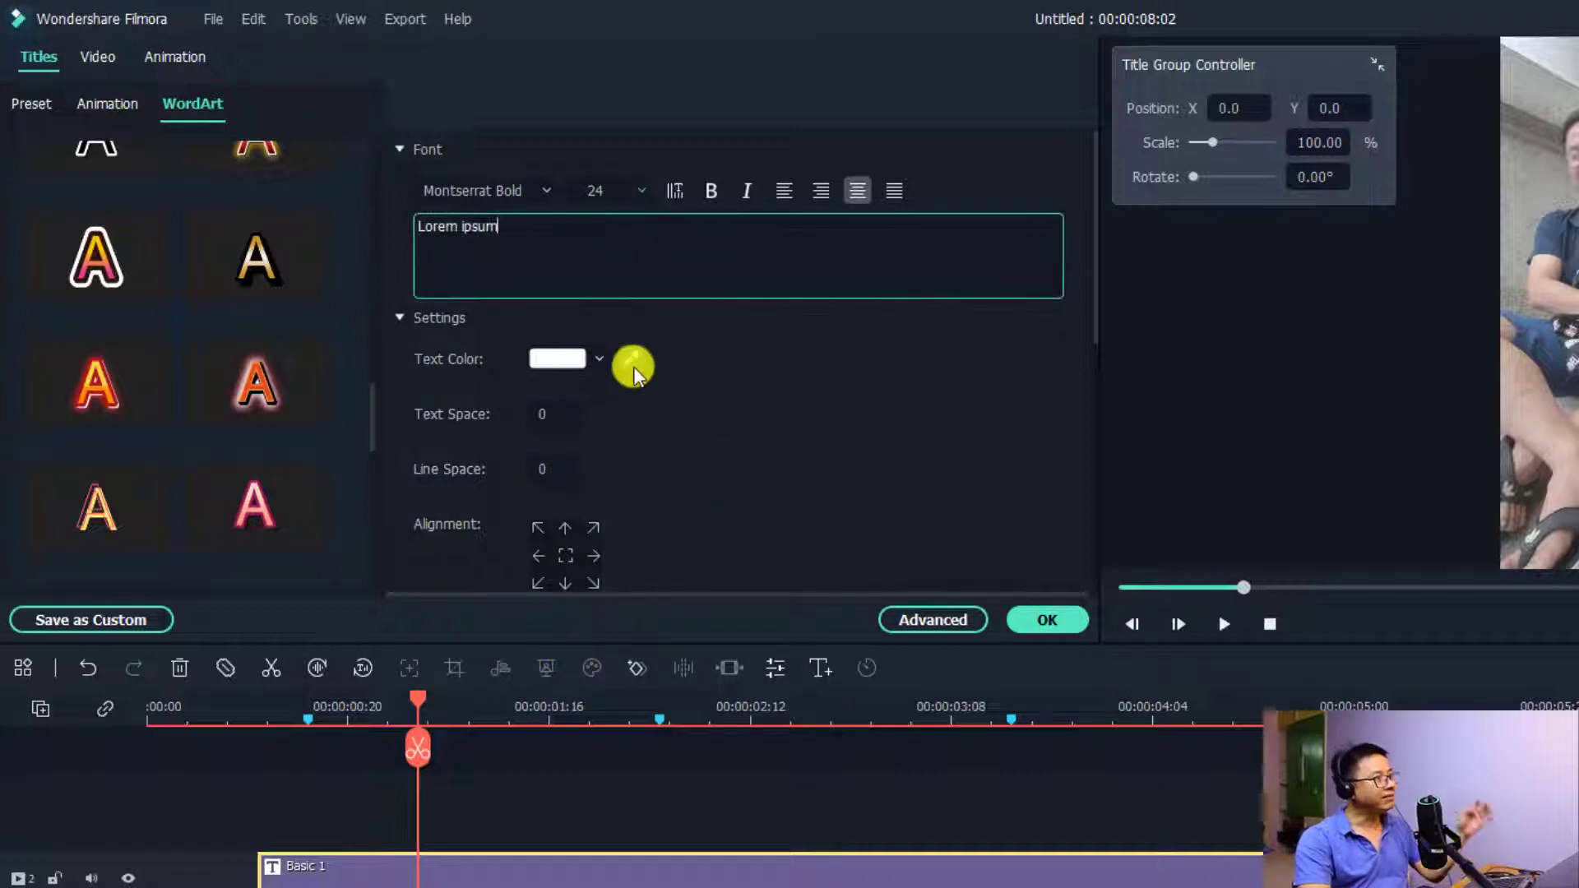
type("C")
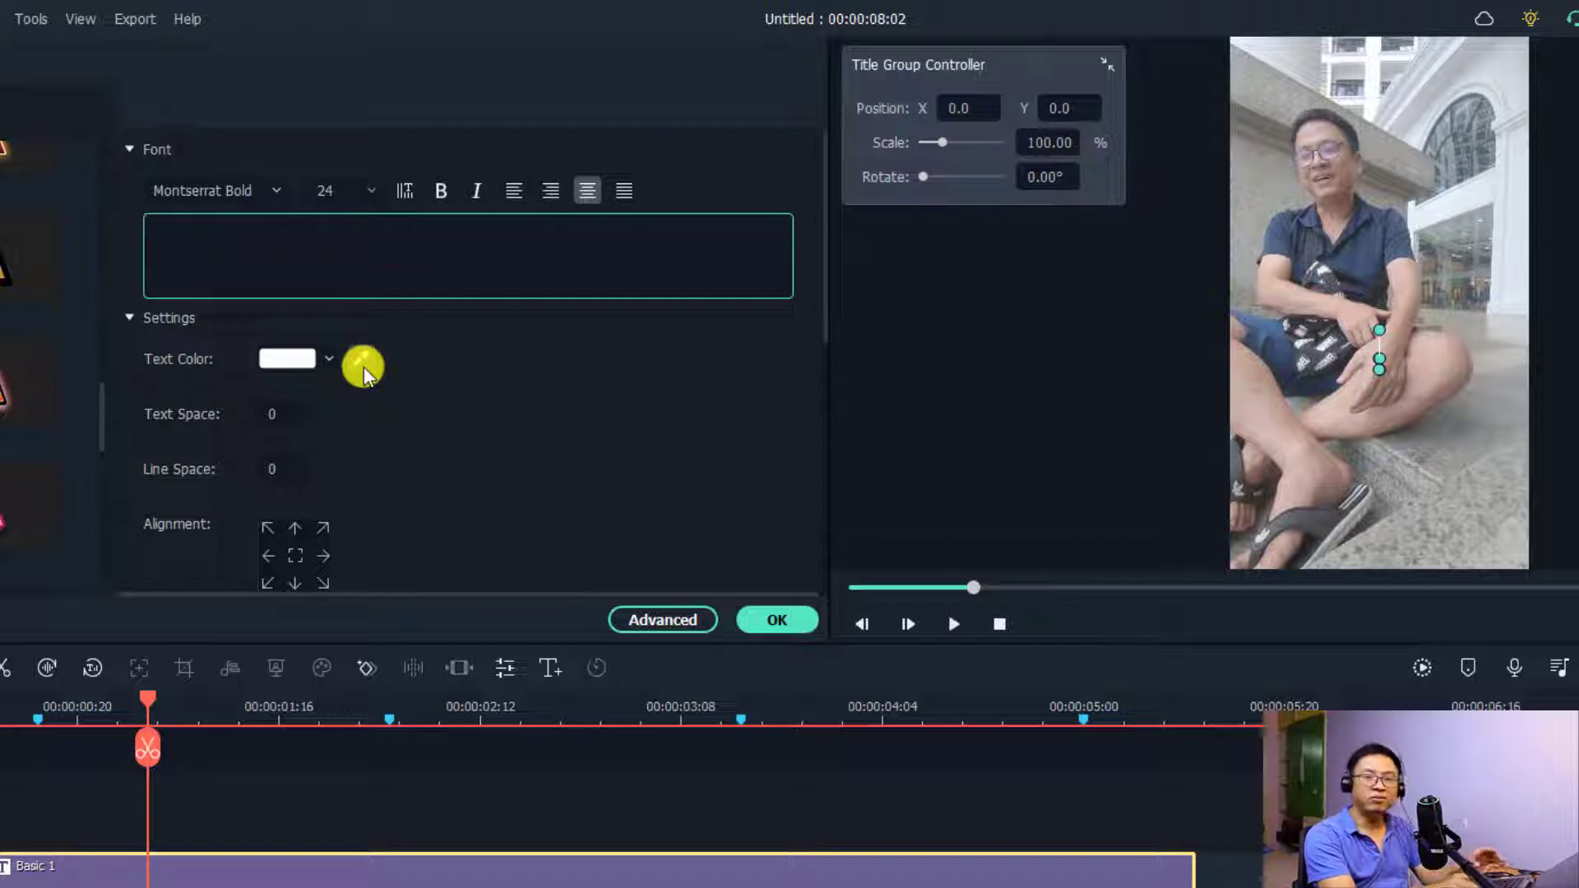
type("HÀO CÁC BAN")
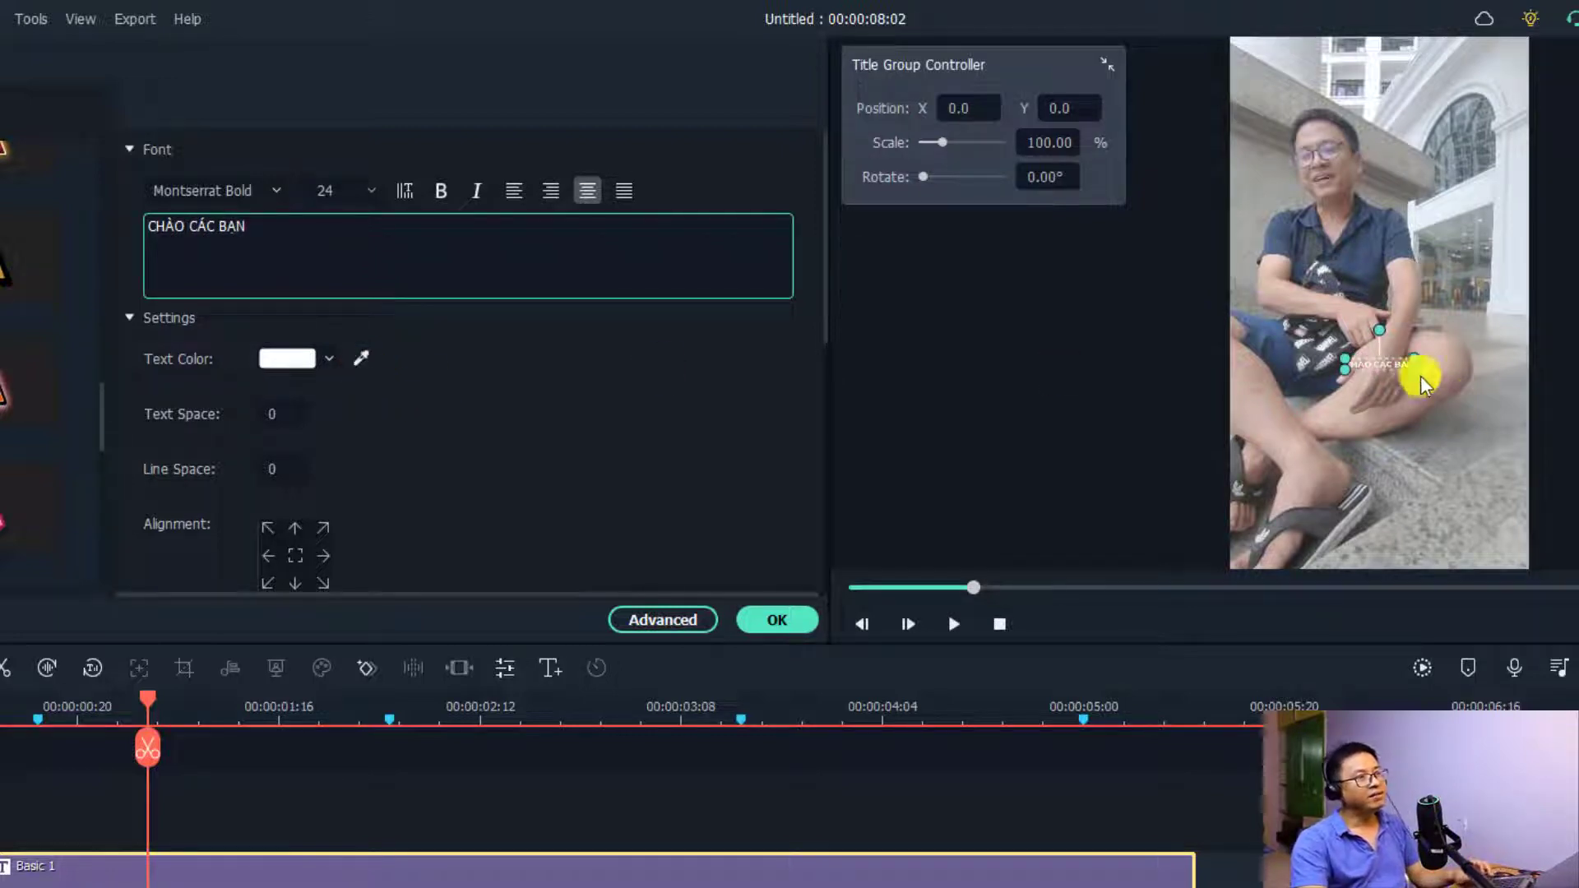
Enlarge and reposition the title text in the preview, and set its font size to 80.
left_click(366, 189)
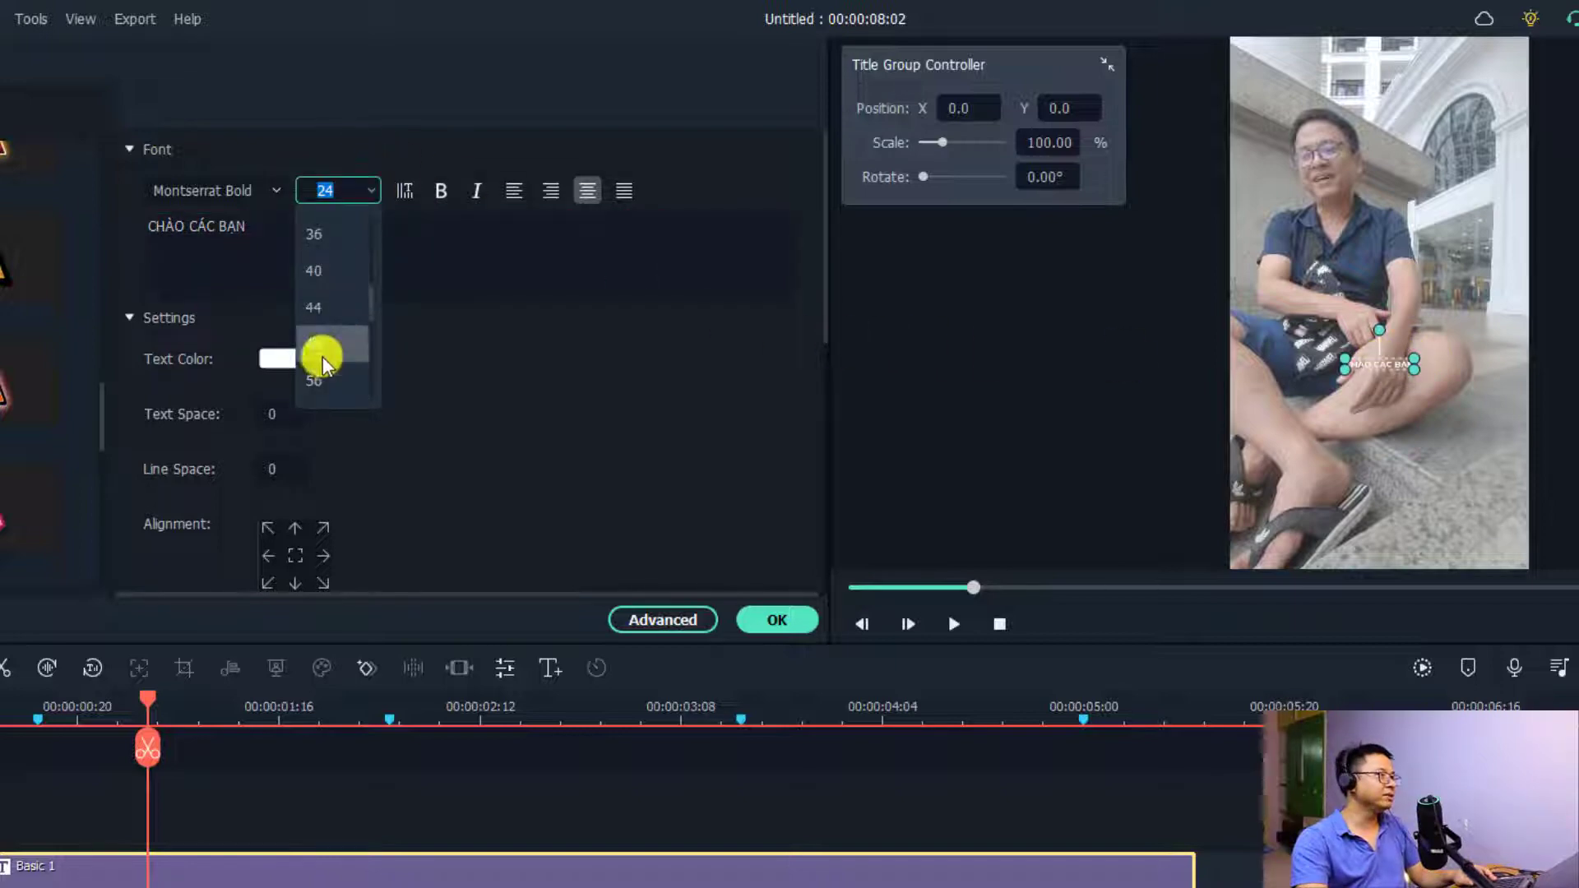
left_click(317, 309)
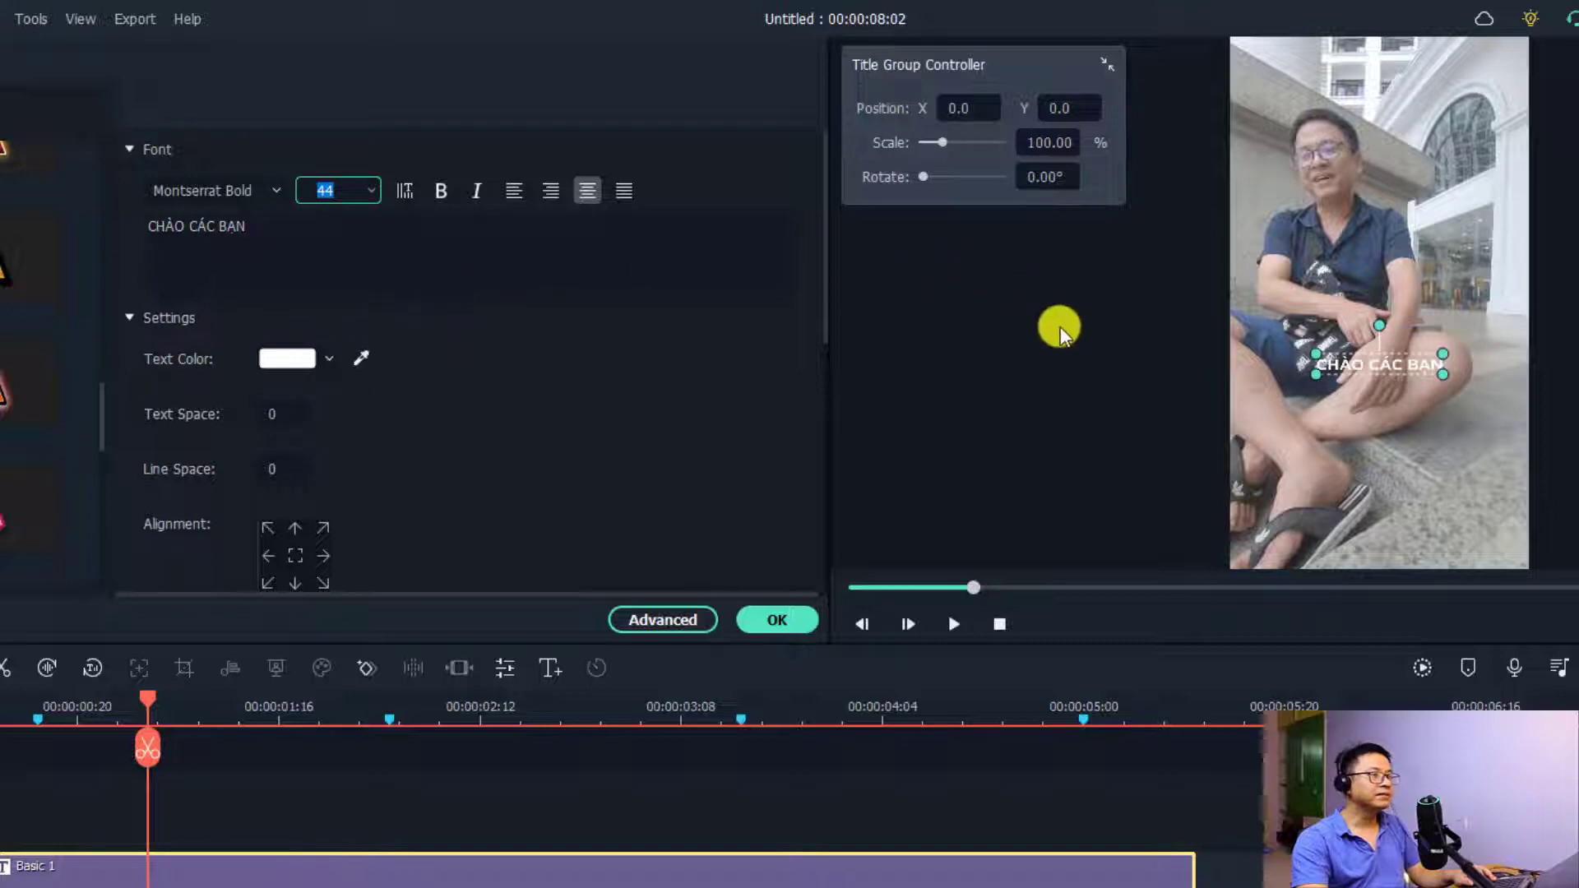
left_click_drag(1314, 373, 1401, 344)
mouse_move(1496, 363)
left_mouse_down()
mouse_move(1472, 362)
mouse_move(1492, 361)
left_mouse_up()
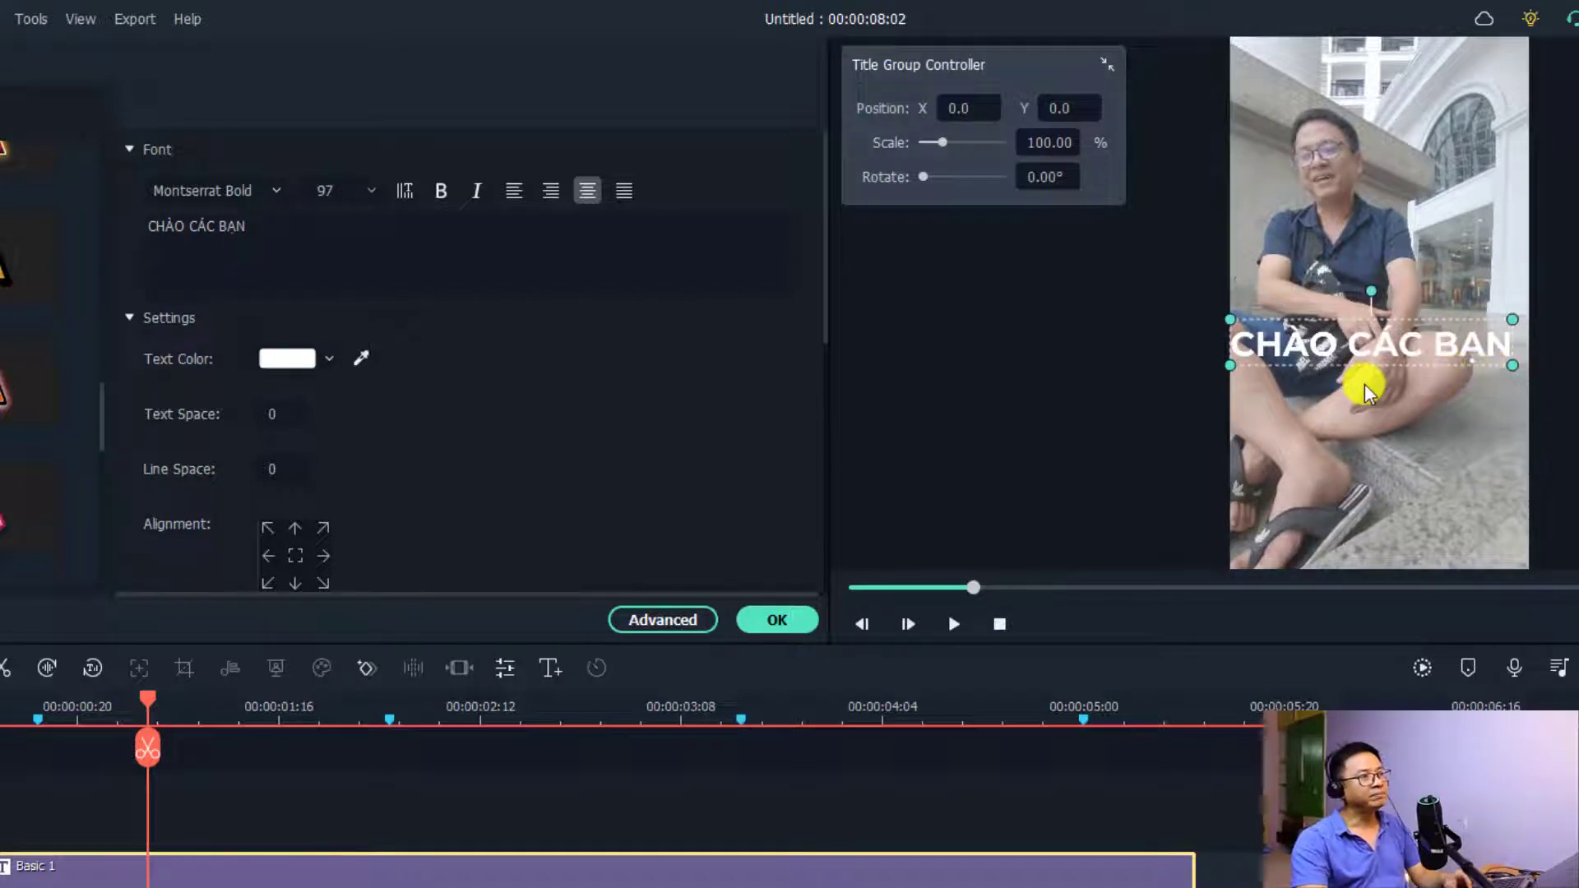
double_click(316, 191)
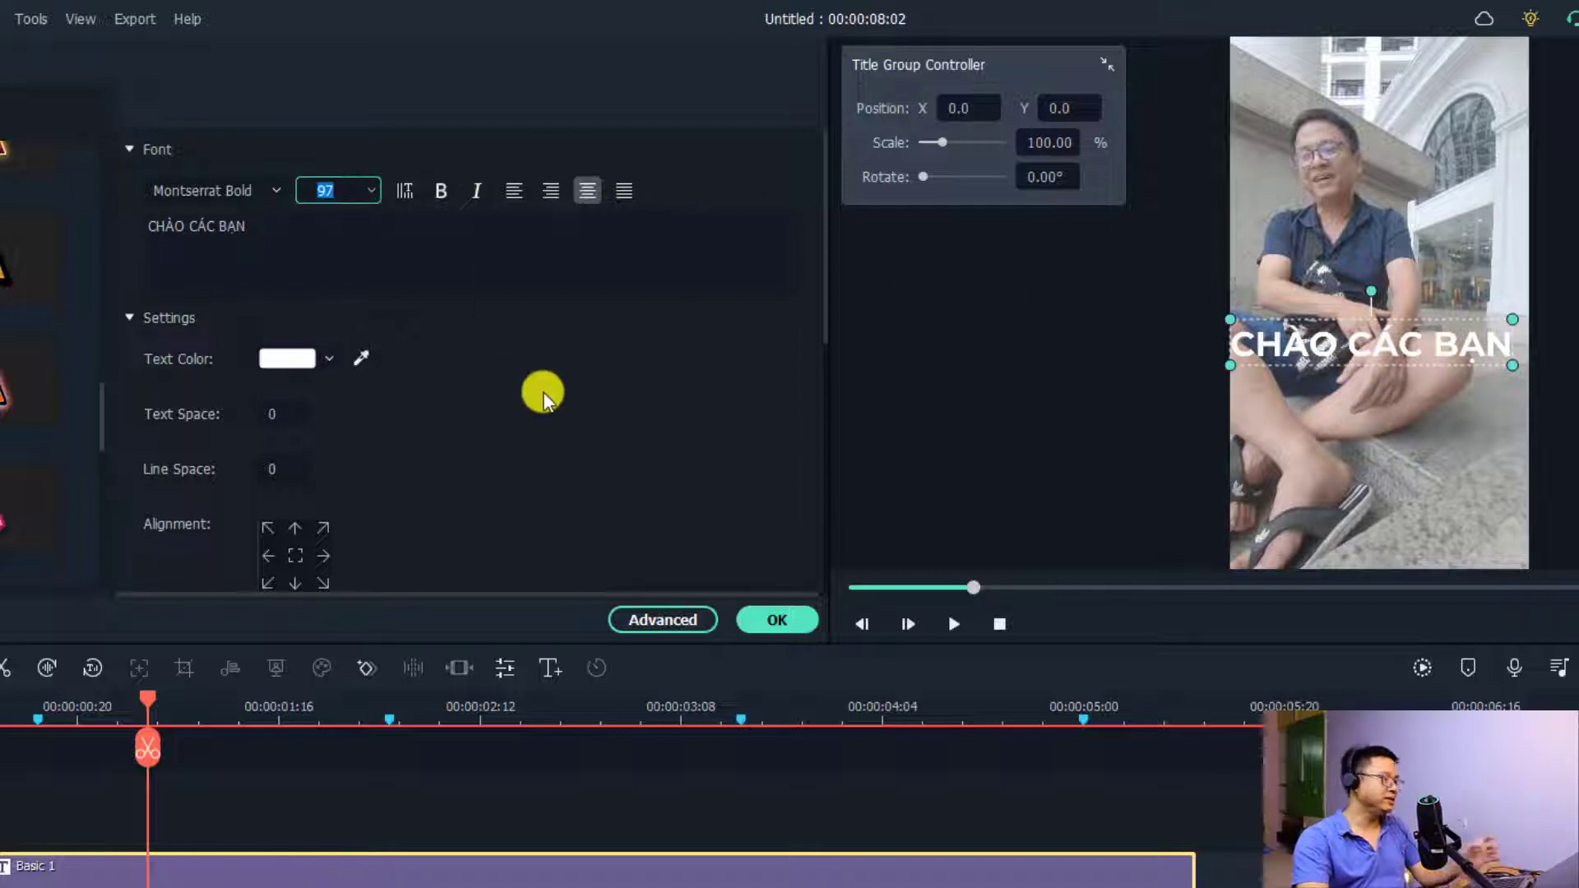
type("80")
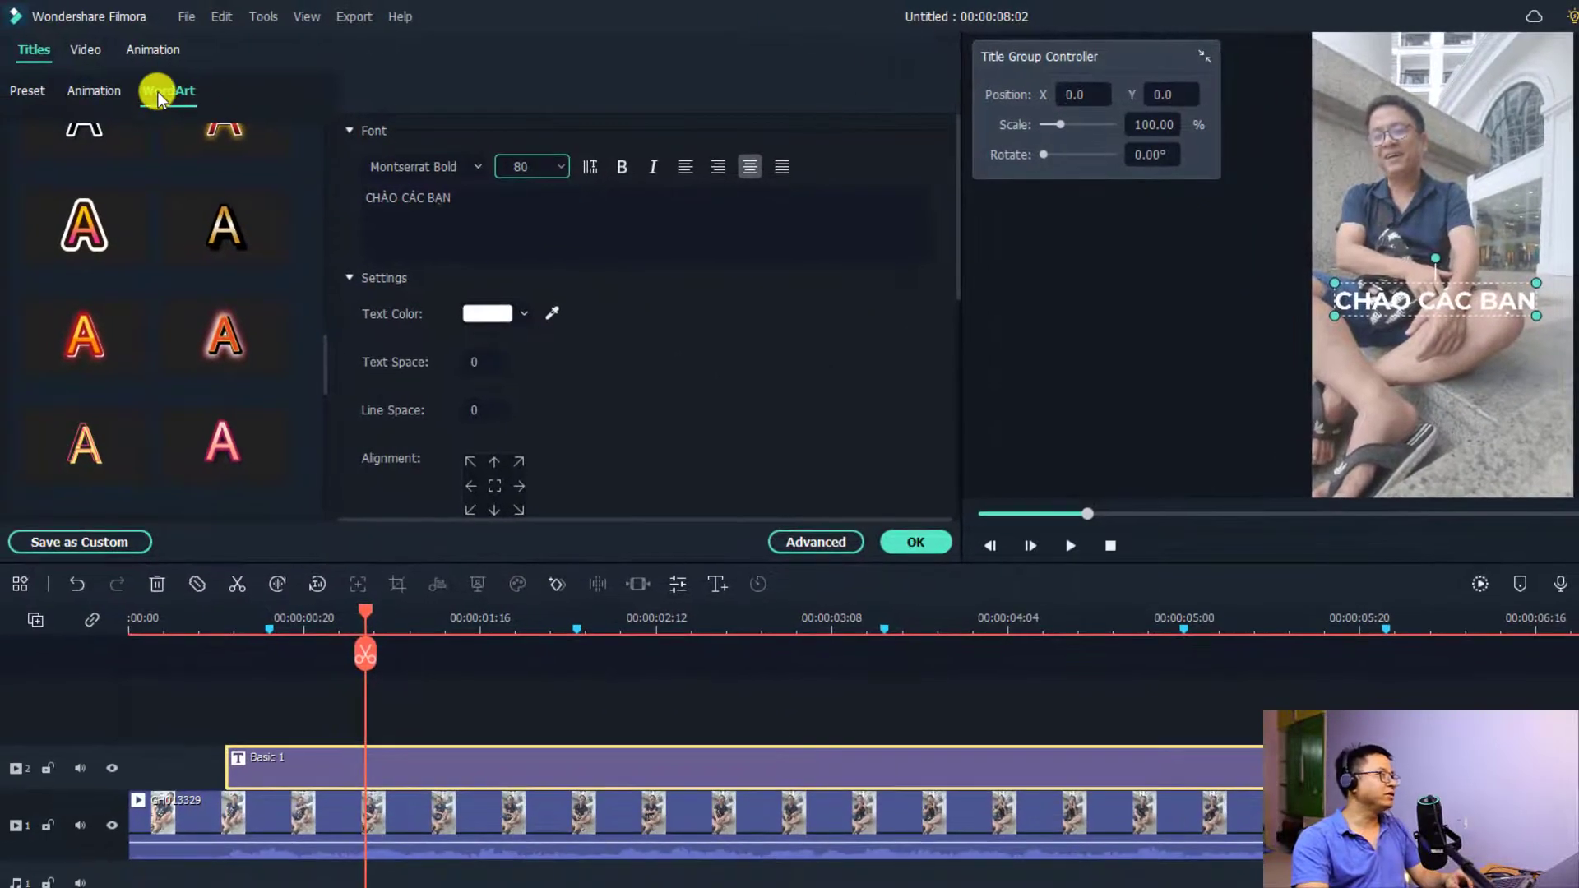
Apply the purple WordArt style with a white outline to the title.
left_click(158, 97)
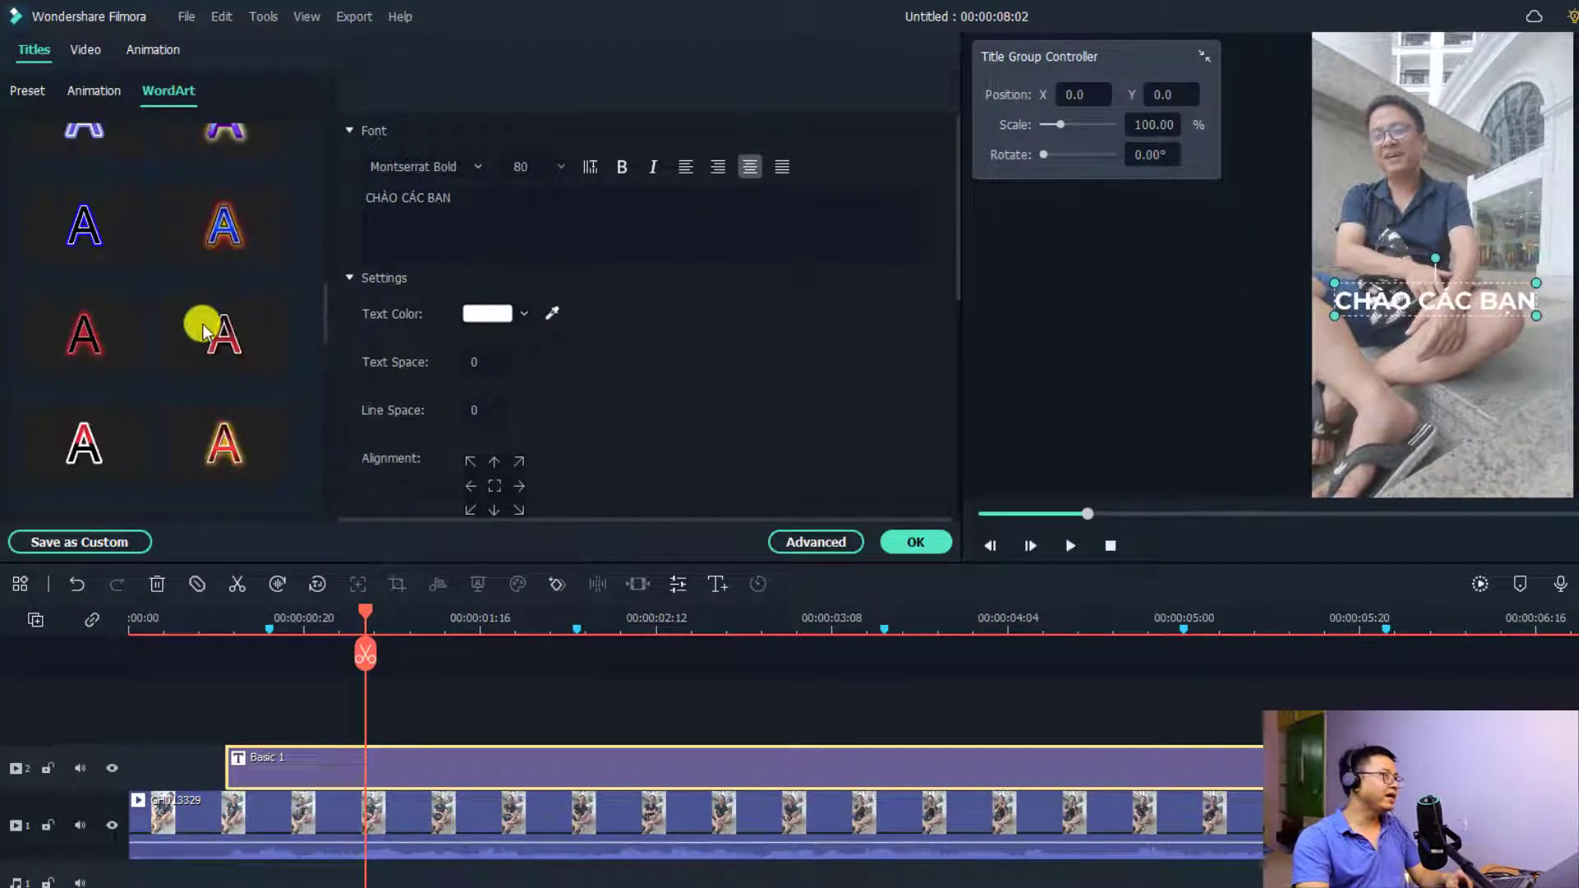
mouse_move(212, 328)
scroll(207, 383, "down", 2)
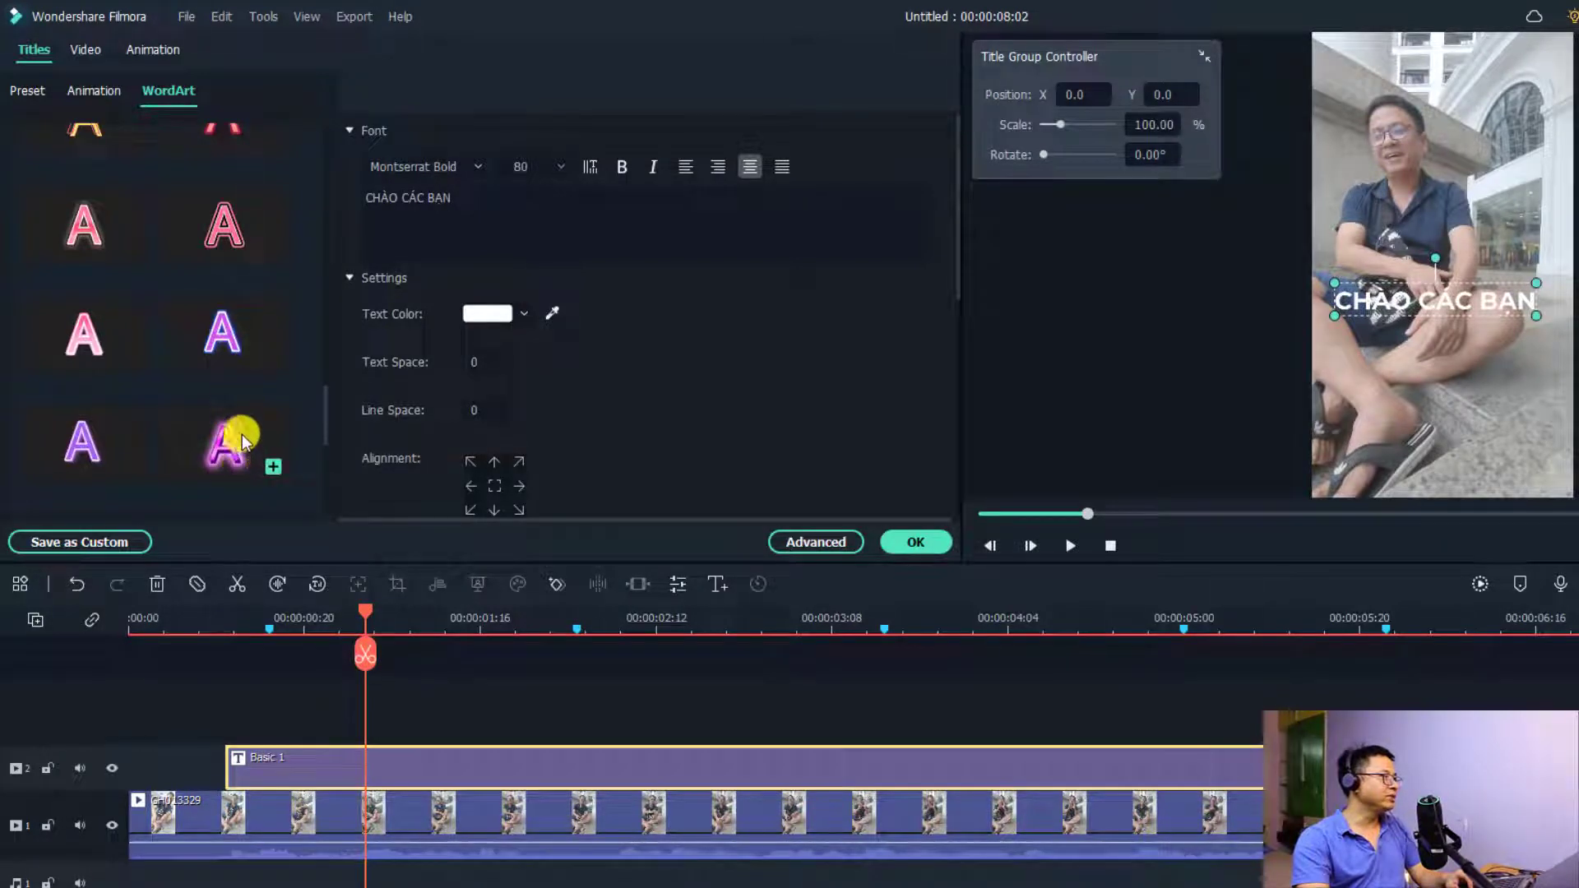
left_click(241, 353)
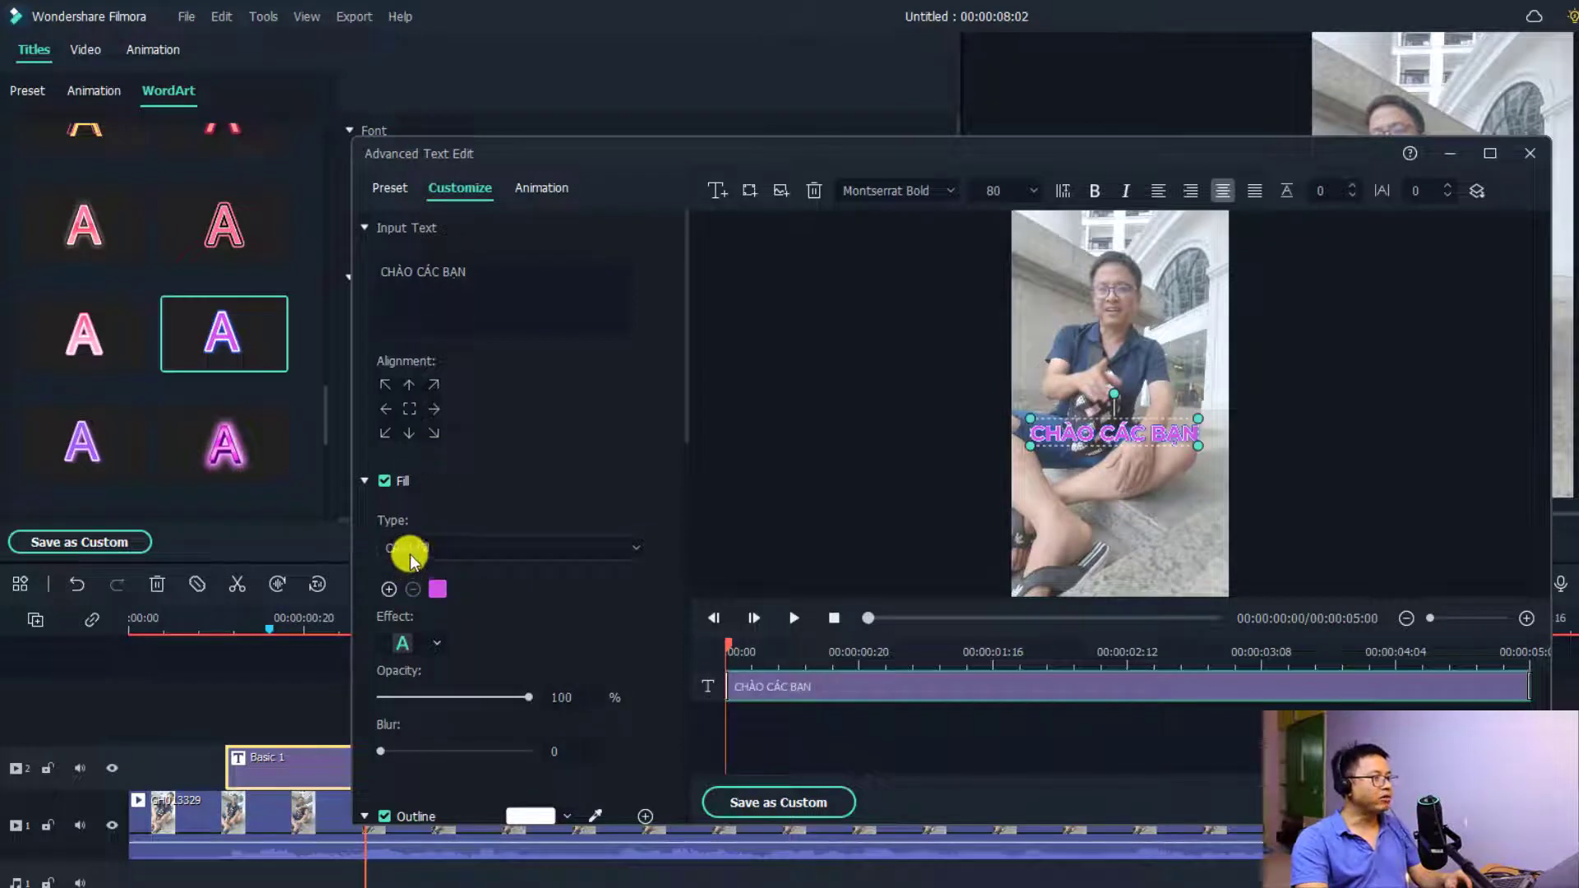
In the advanced text editor, change the title's fill to a gradient from light green to teal.
left_click(462, 549)
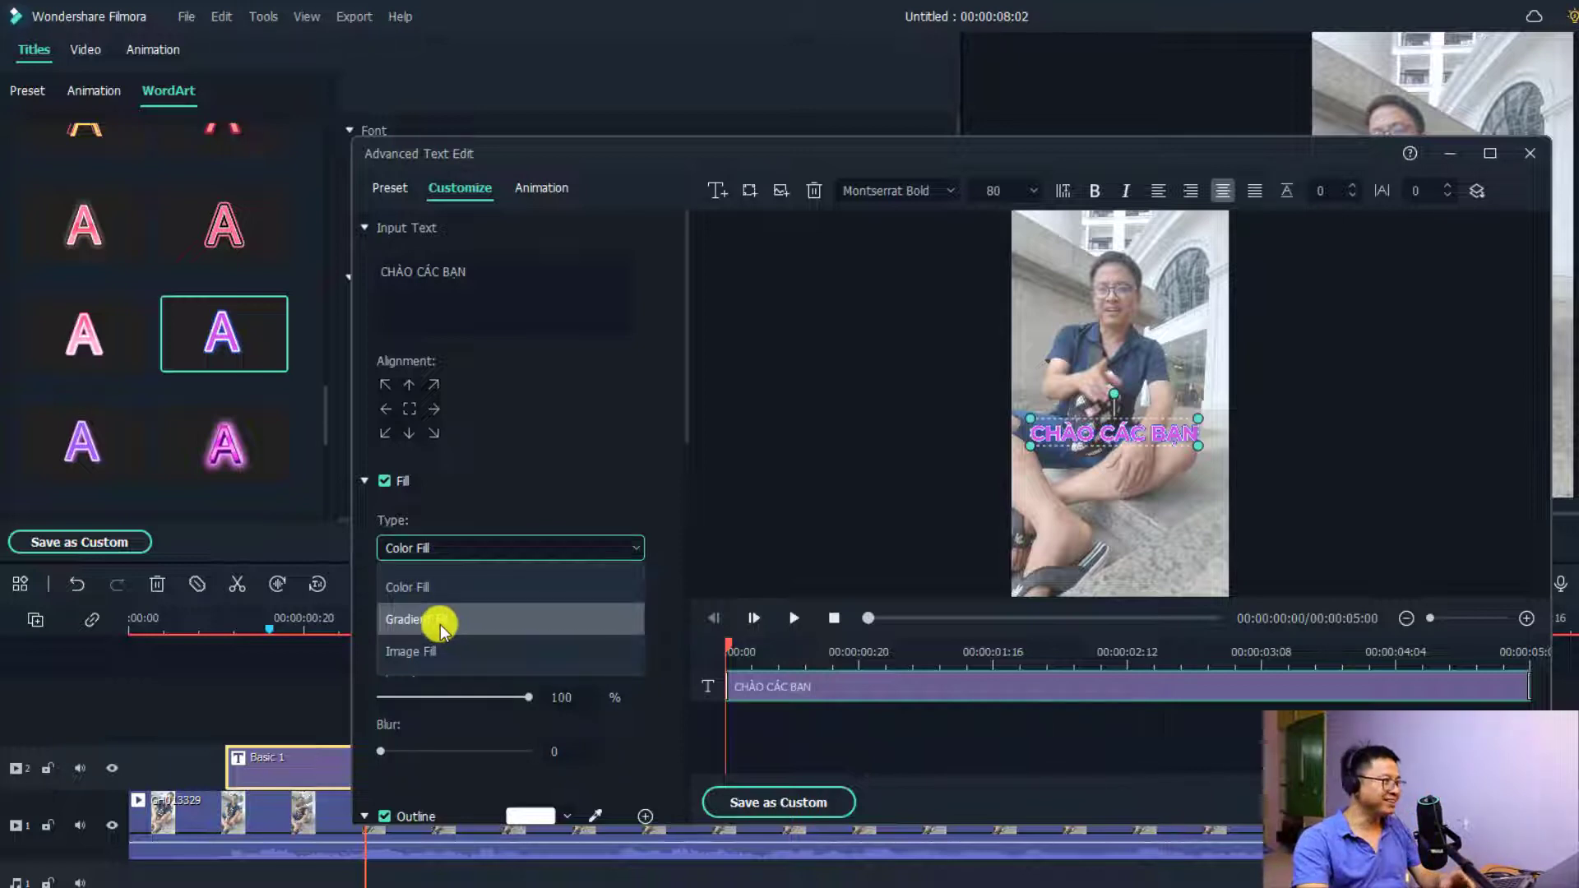
left_click(442, 621)
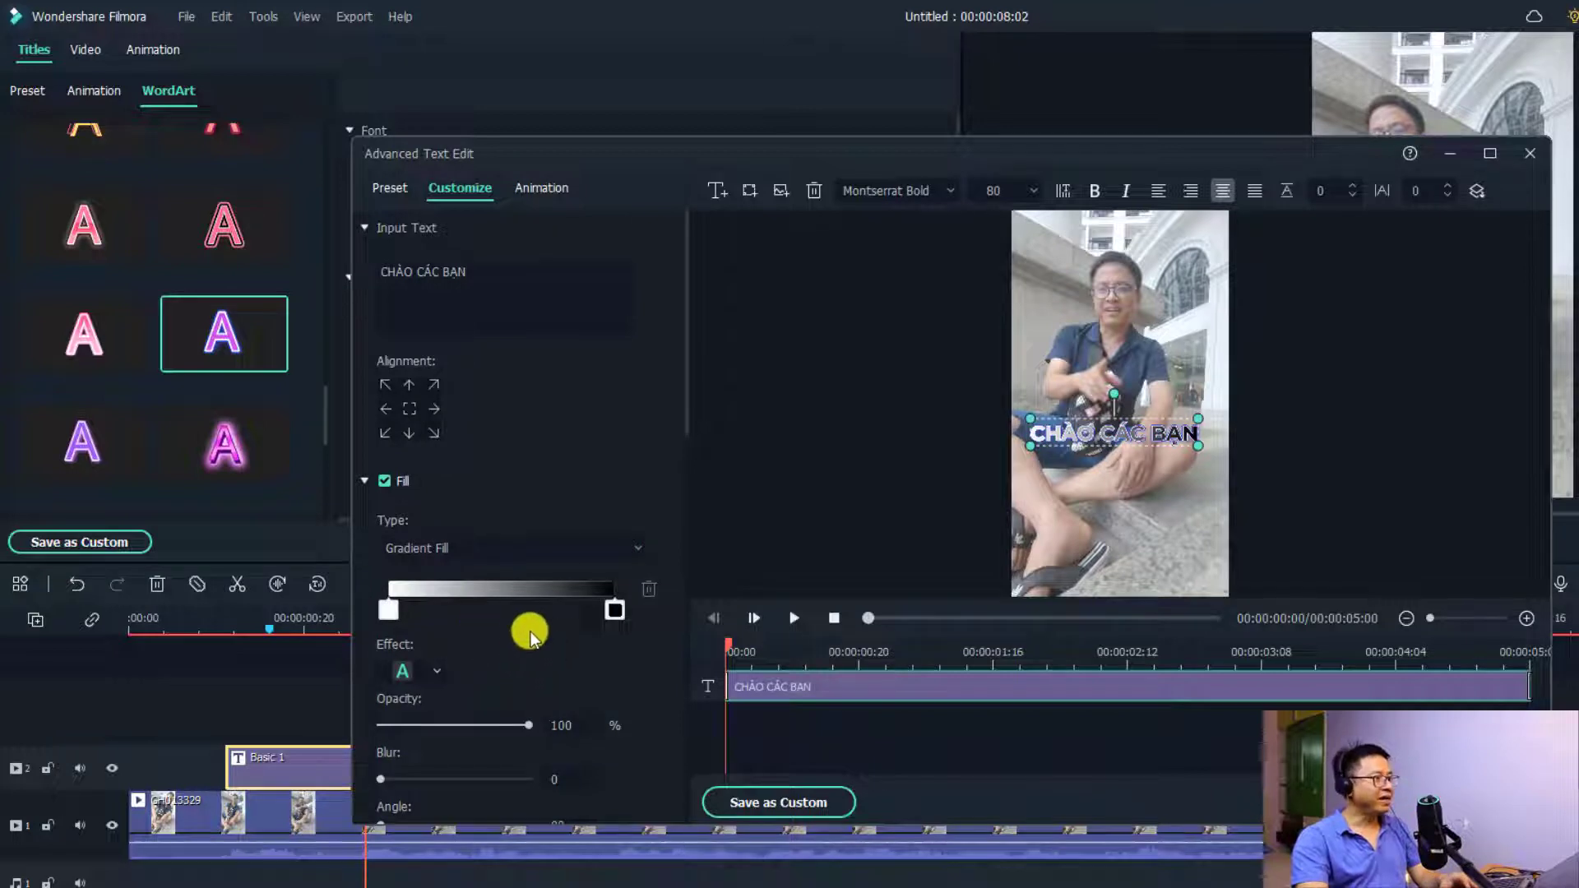
left_click(615, 610)
left_click(389, 610)
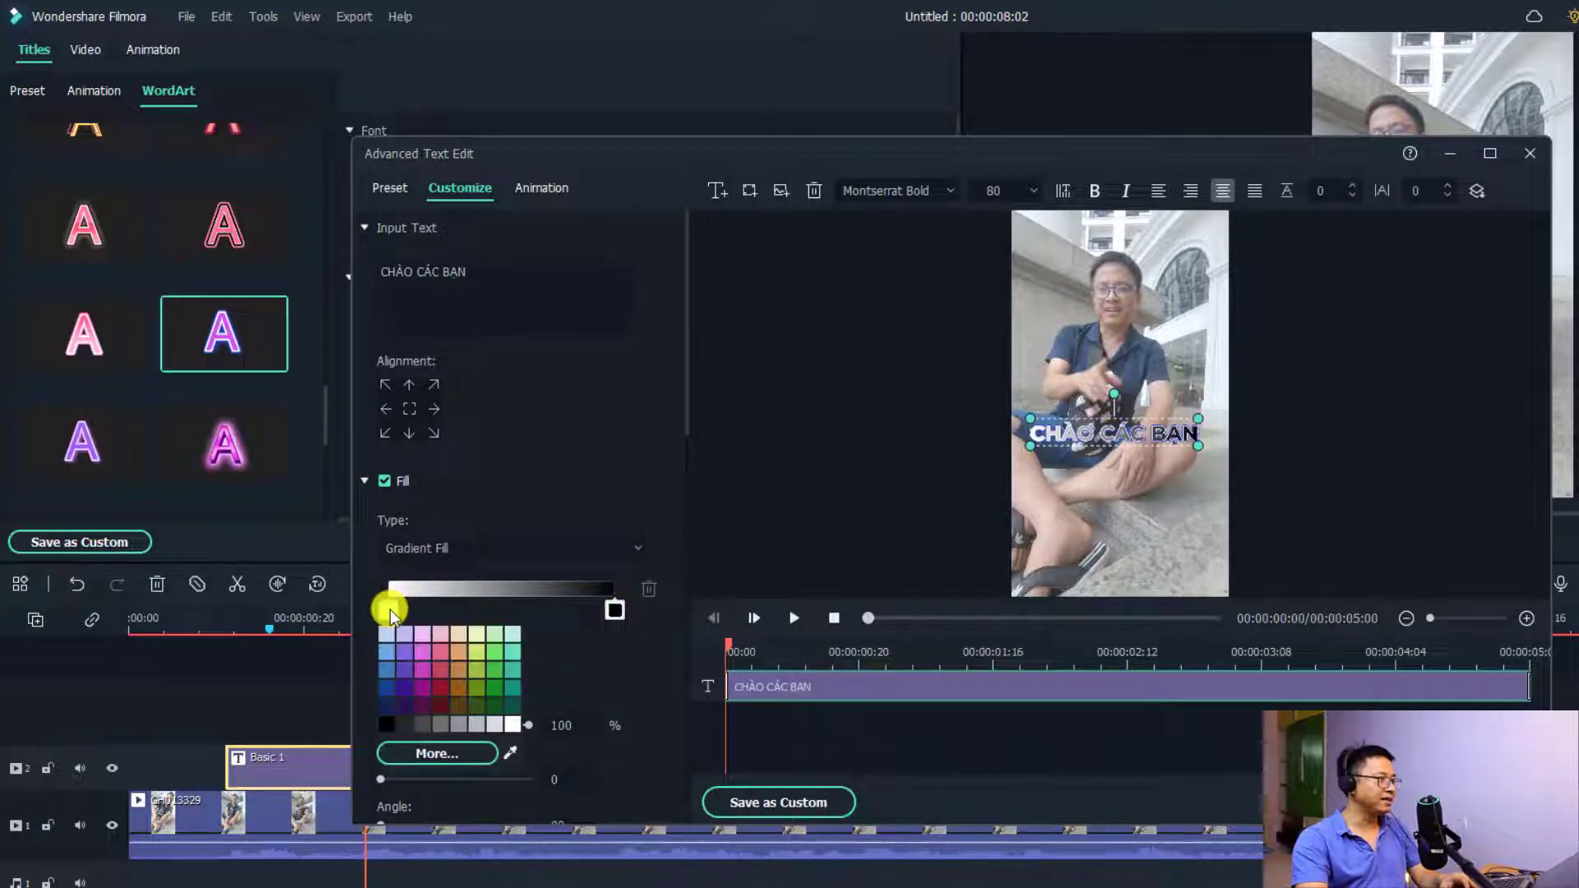
left_click(496, 654)
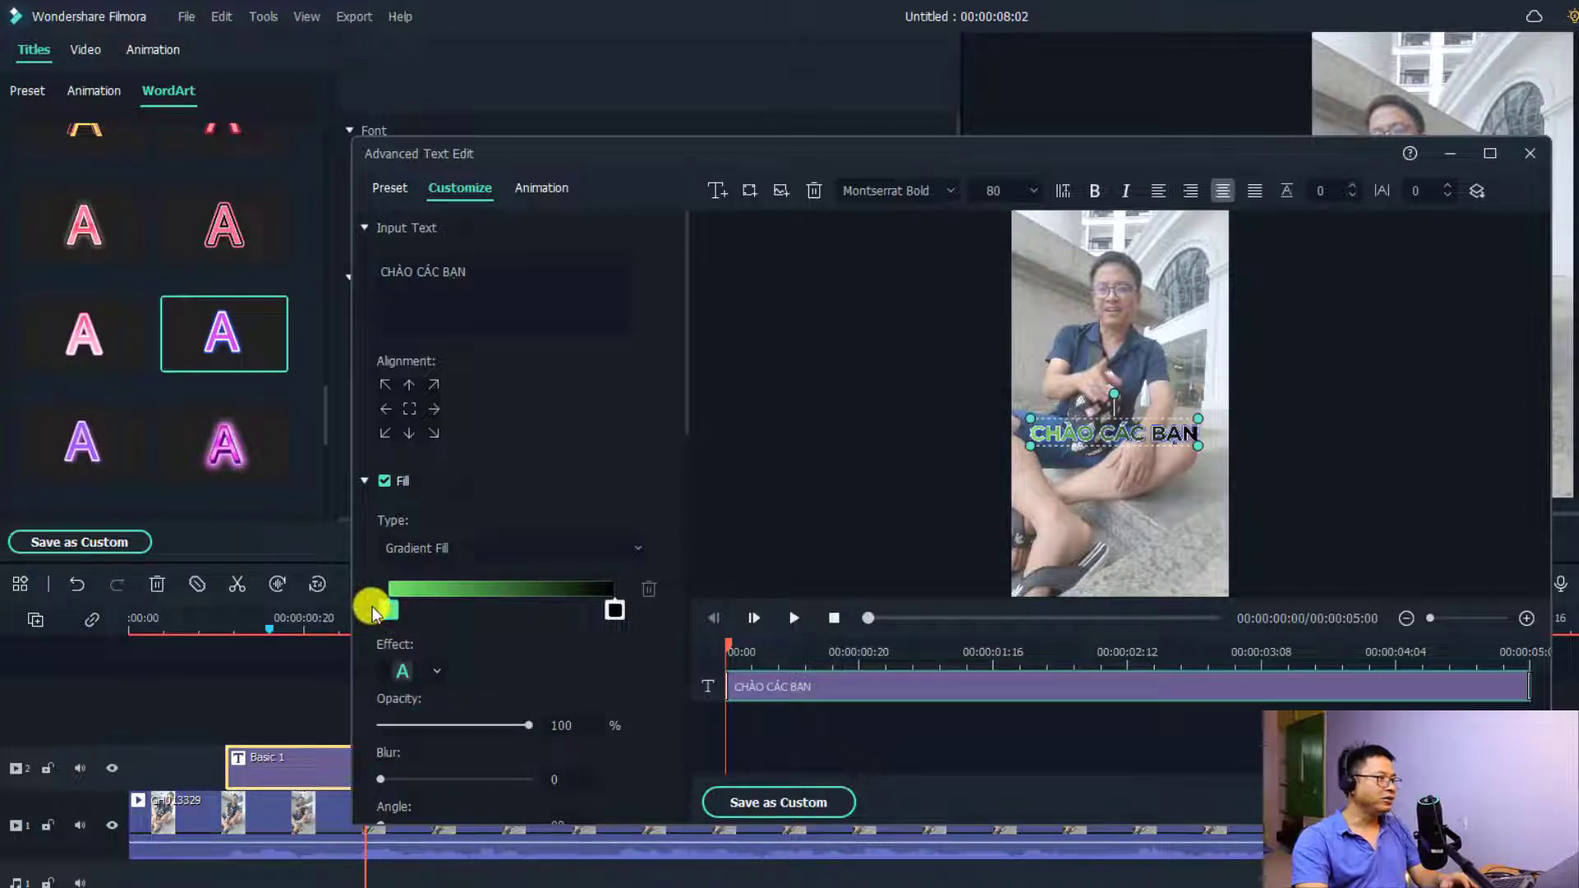
left_click(613, 612)
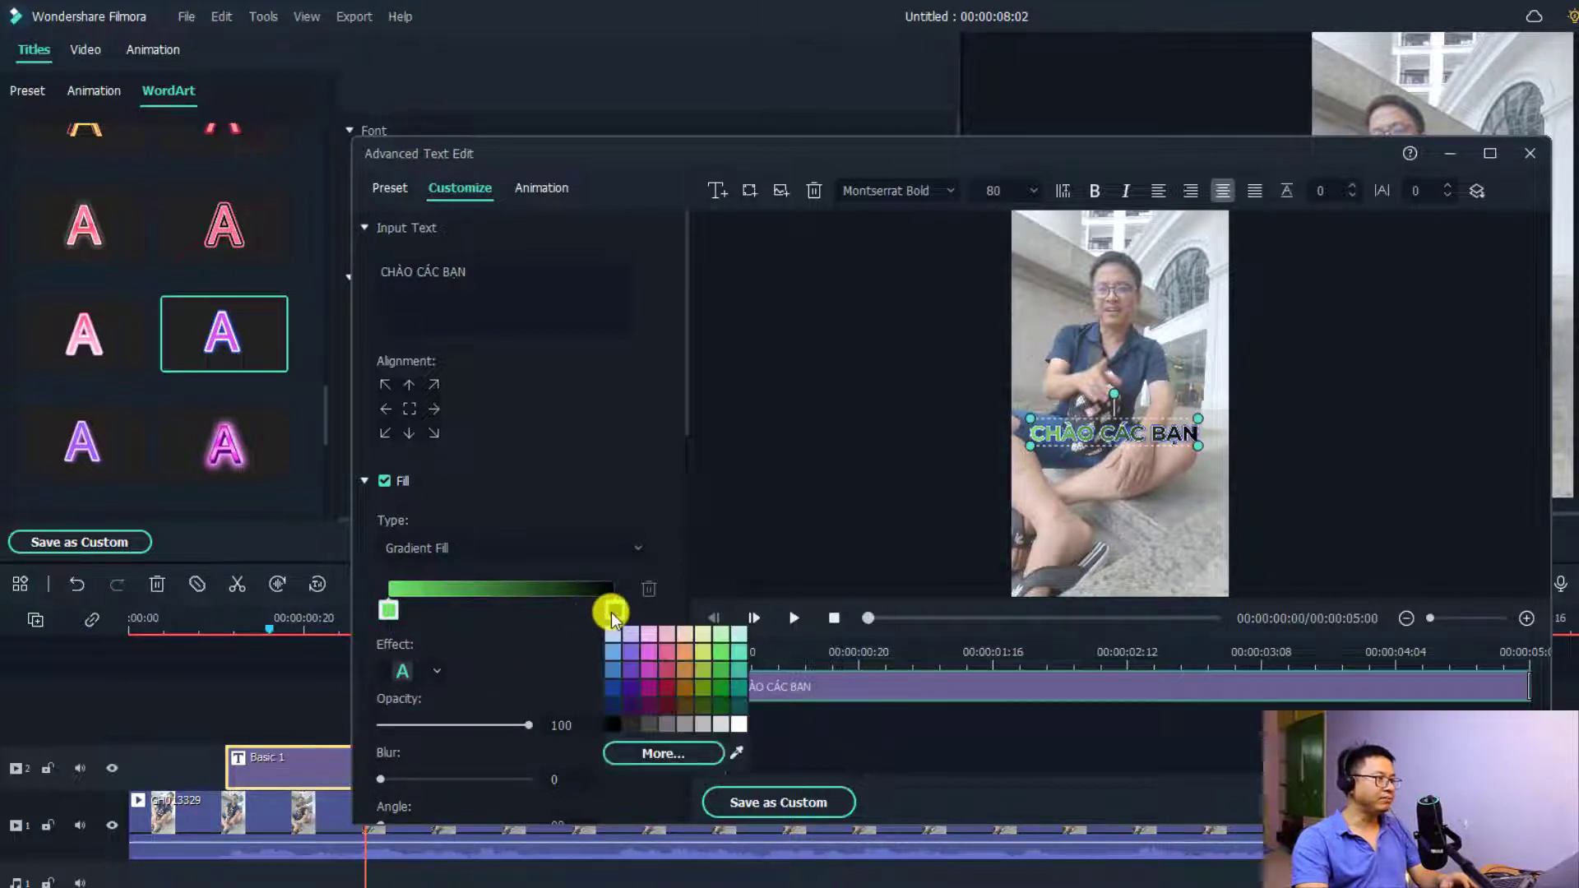
left_click(739, 675)
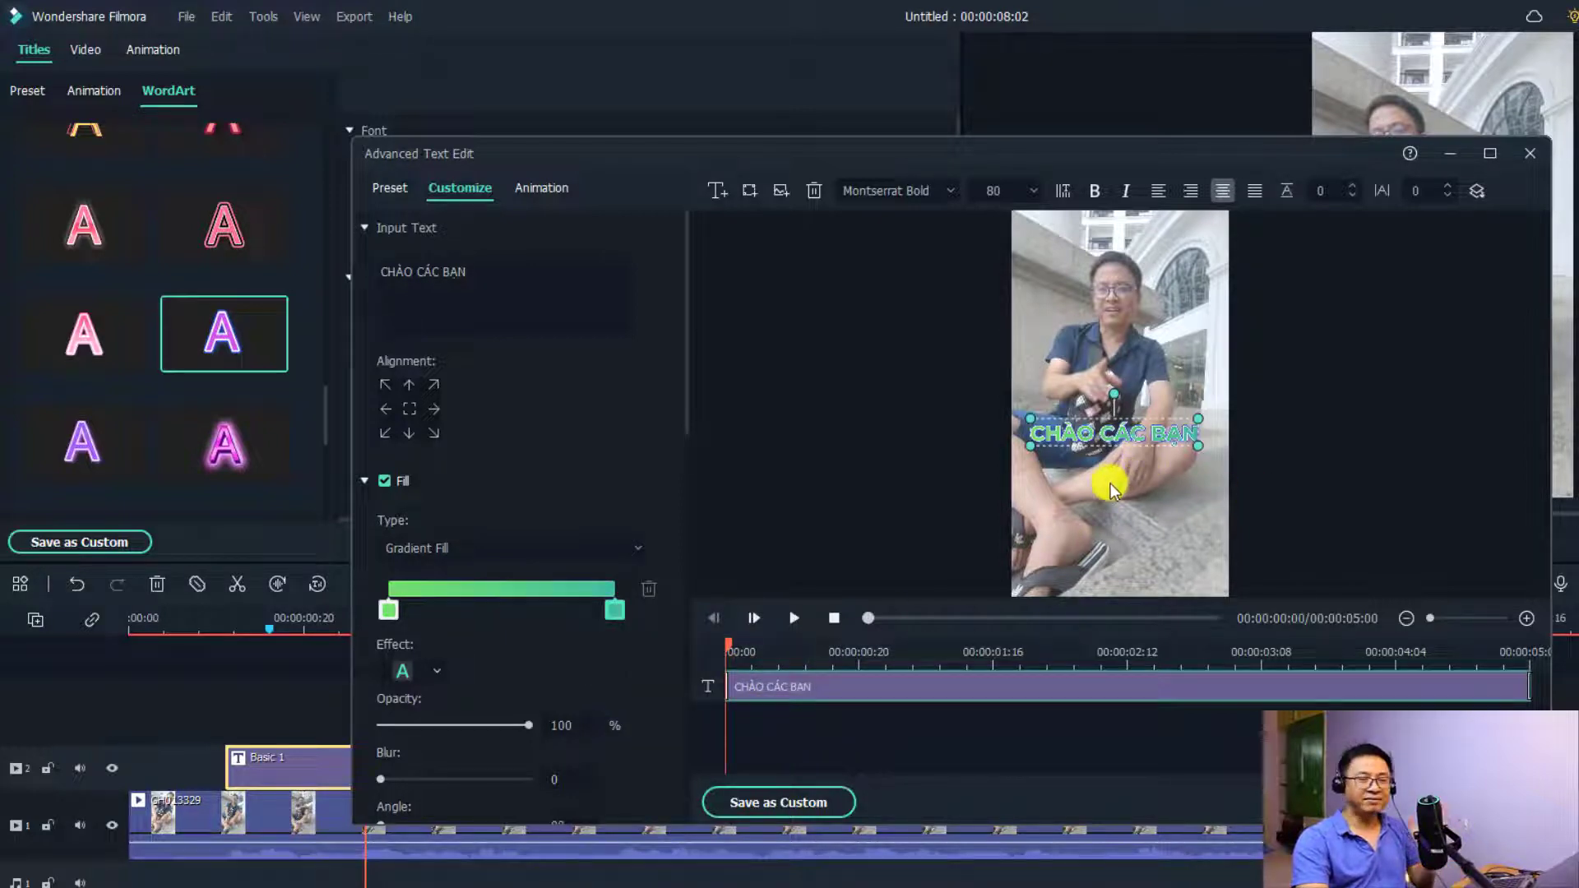
Change the title's gradient fill effect to the softly blurred style with blur 3.
left_click(421, 671)
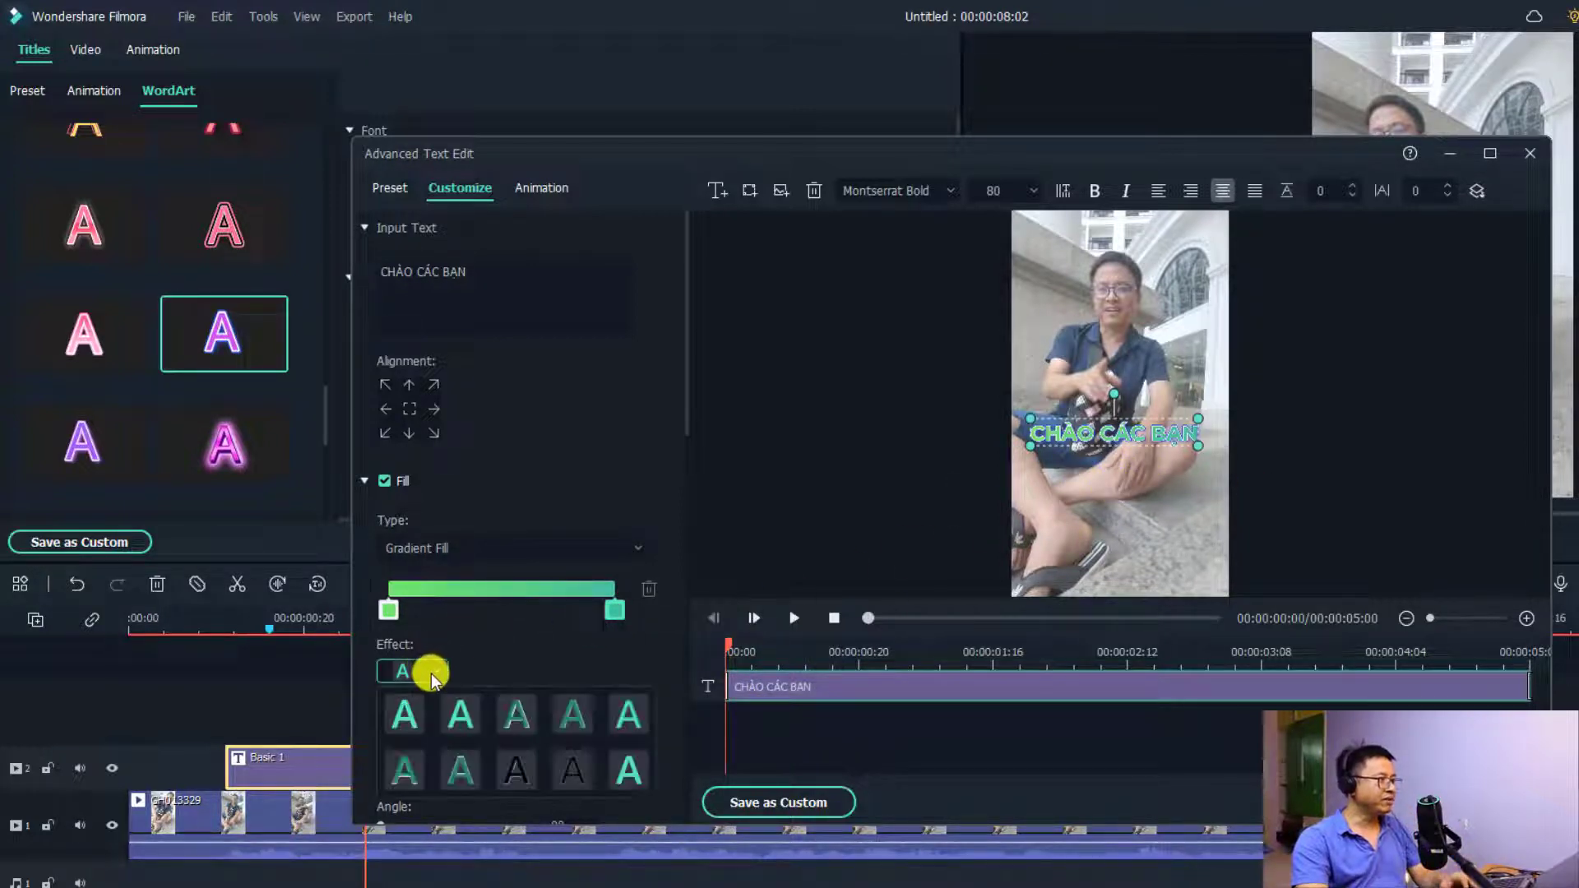
left_click(625, 773)
scroll(581, 694, "down", 2)
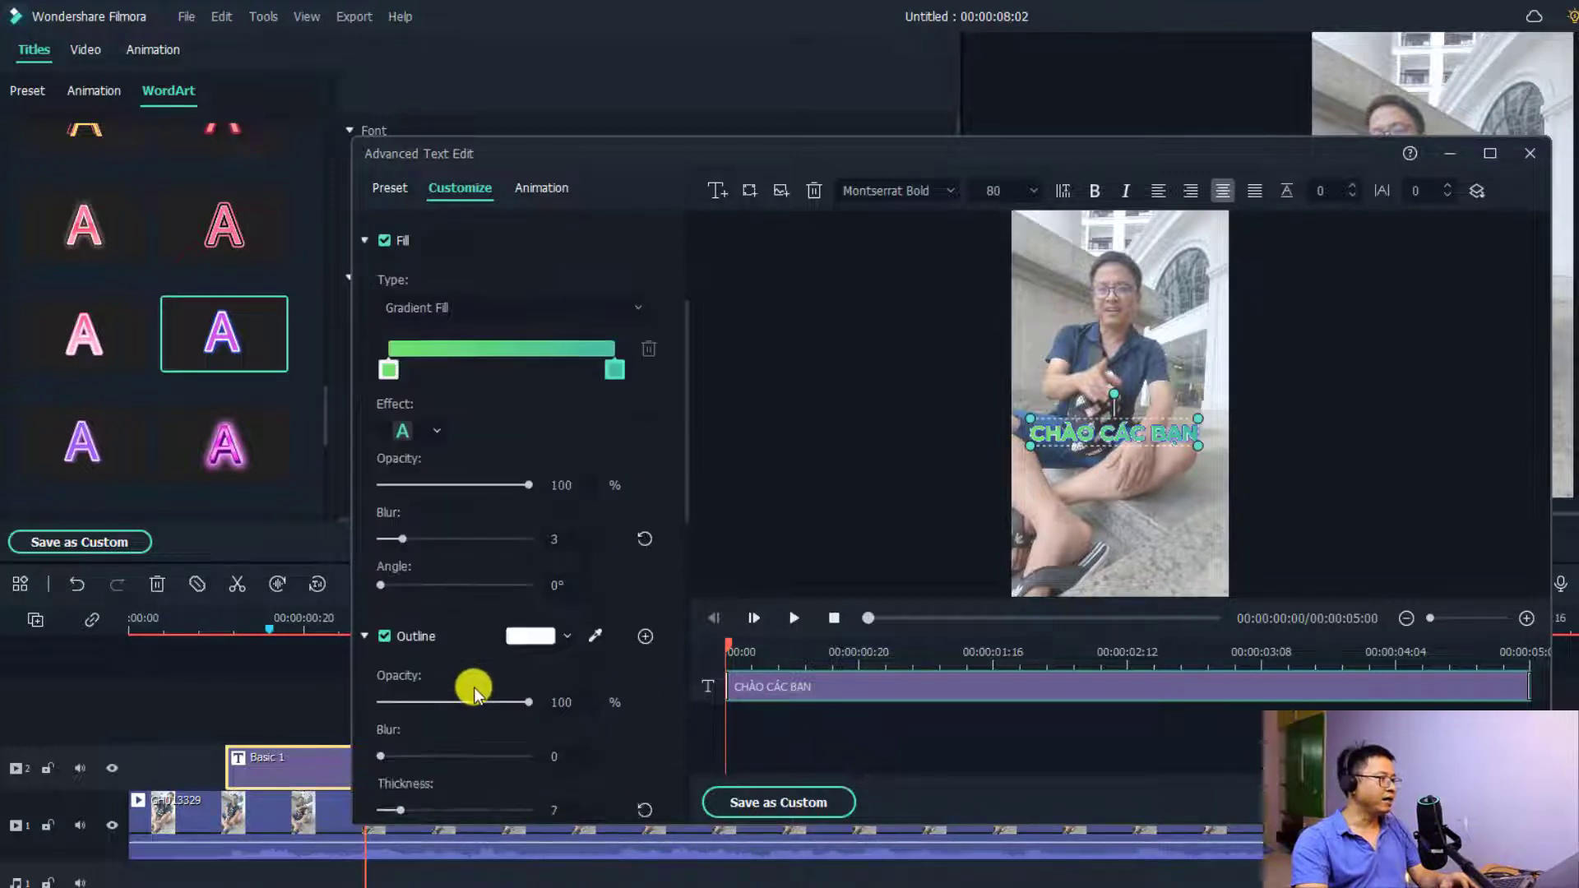
Reduce the white outline's thickness to 2 and remove the second, blue outline from the title.
scroll(467, 689, "down", 2)
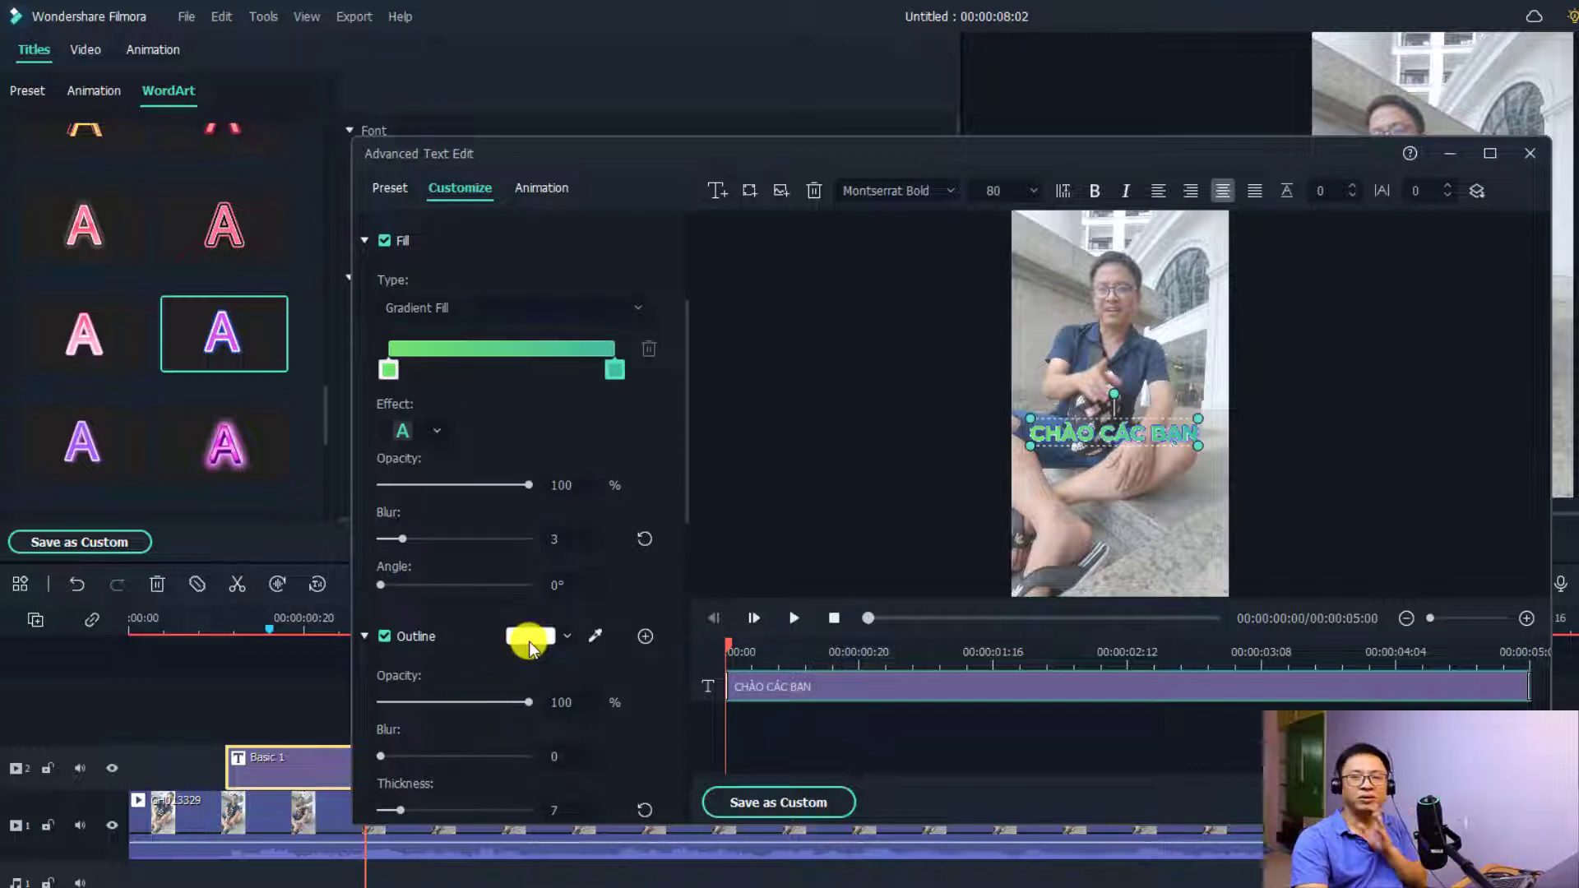
scroll(528, 674, "down", 2)
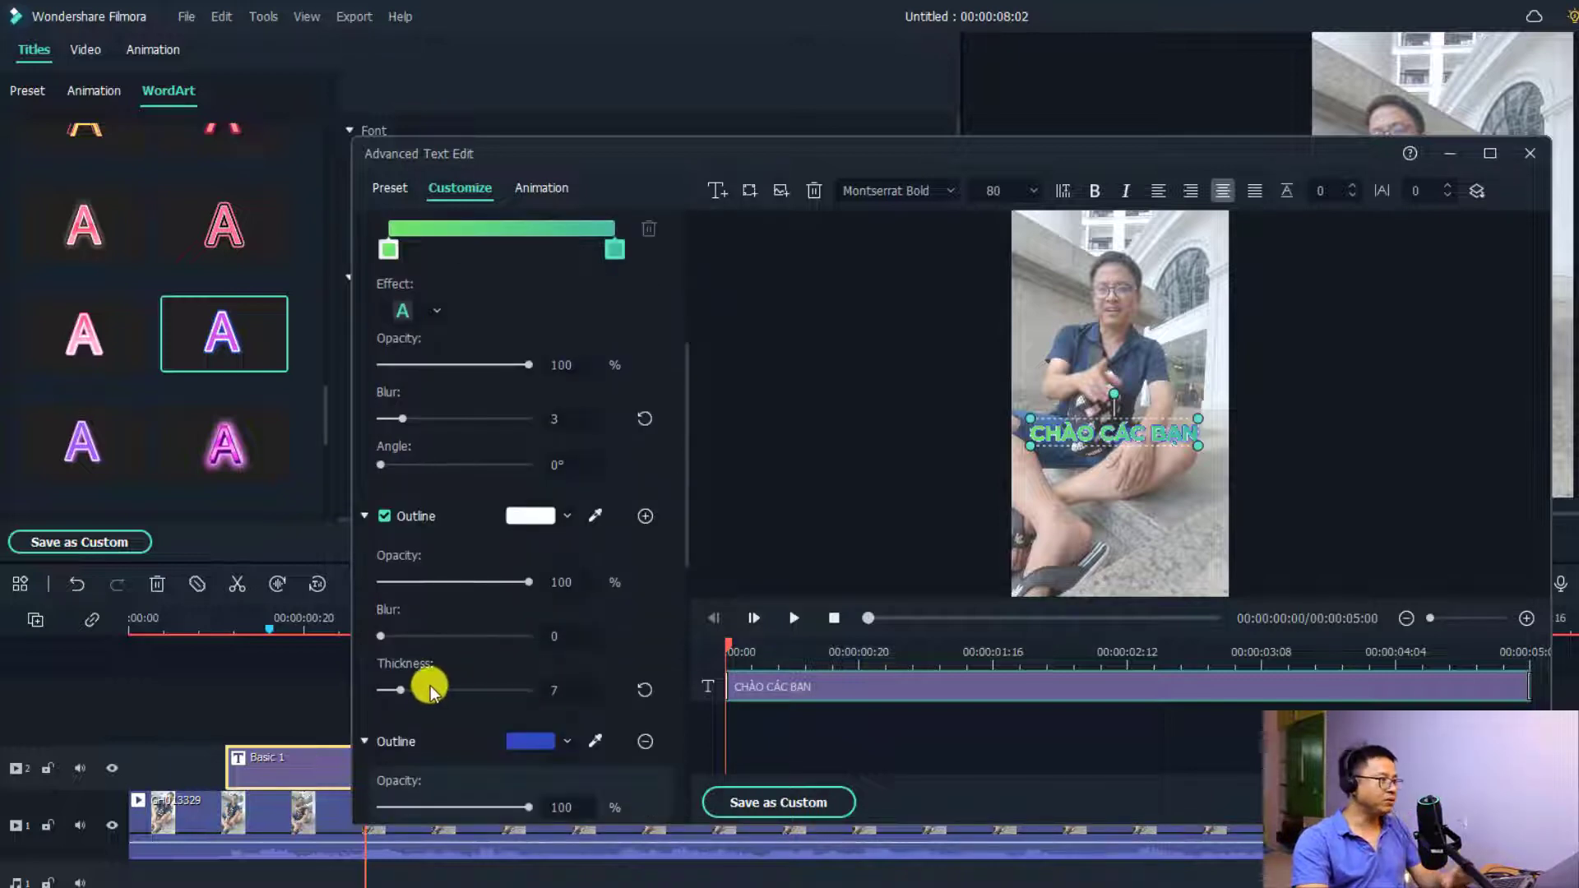
left_click_drag(400, 689, 390, 692)
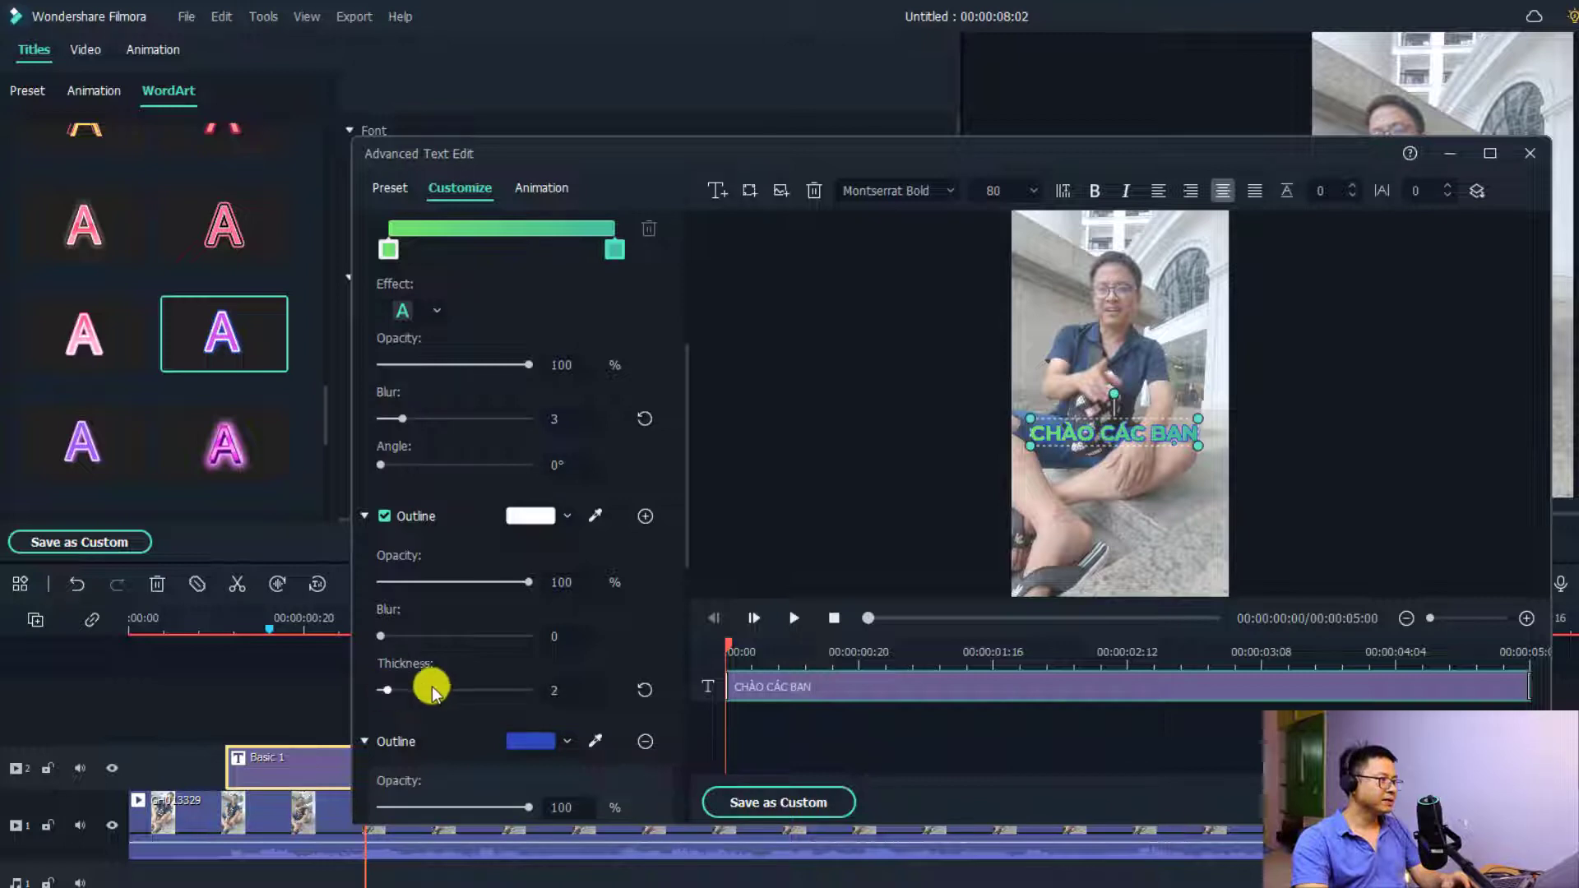
scroll(469, 674, "down", 2)
scroll(592, 633, "down", 1)
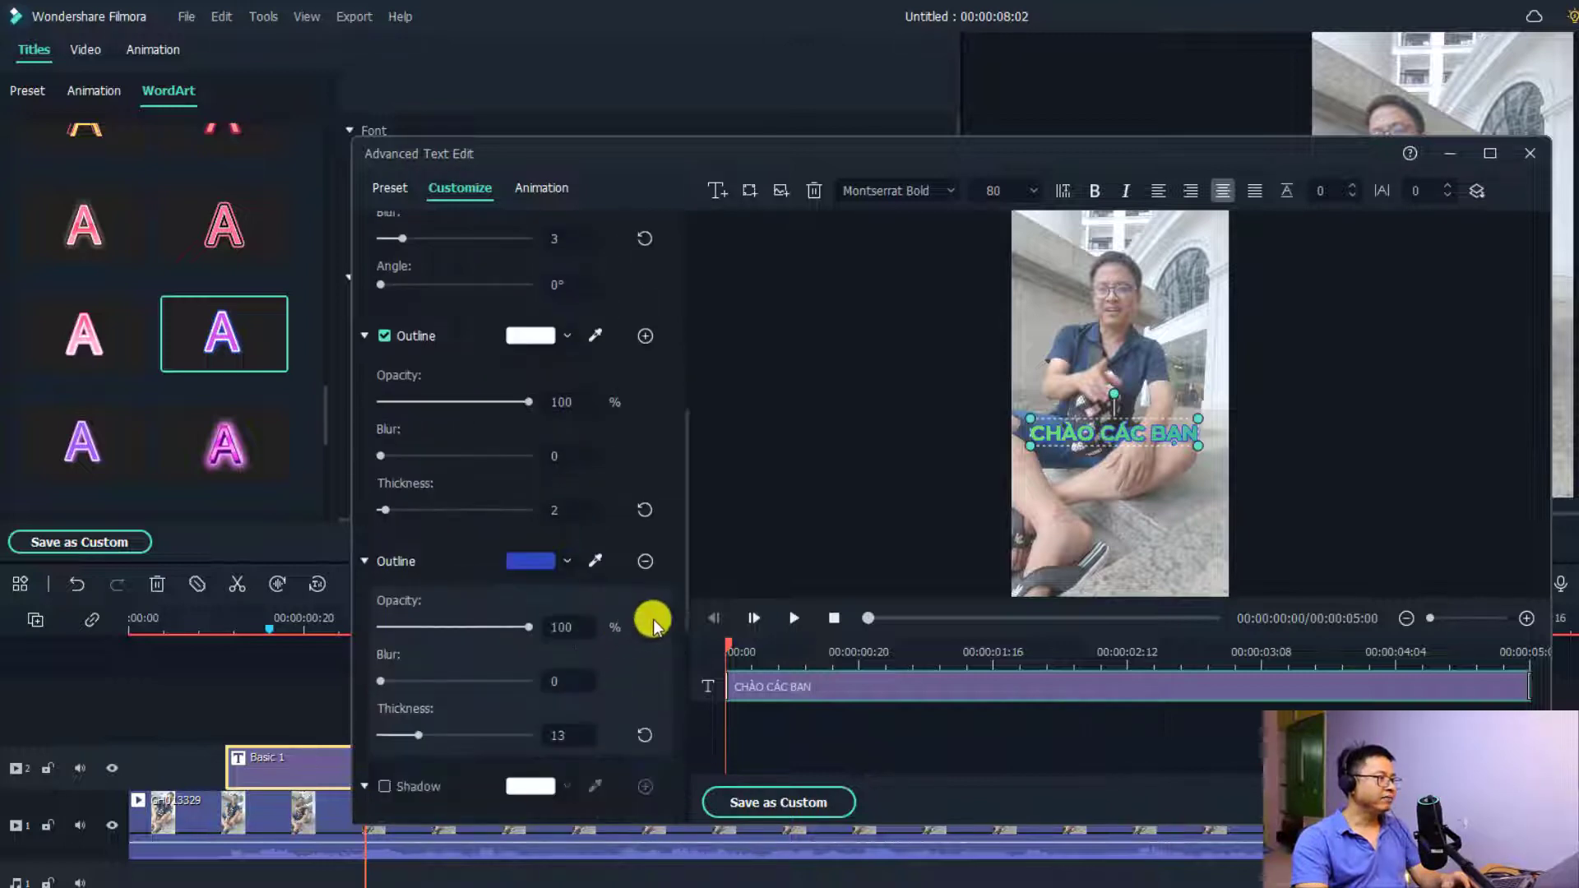
left_click(646, 560)
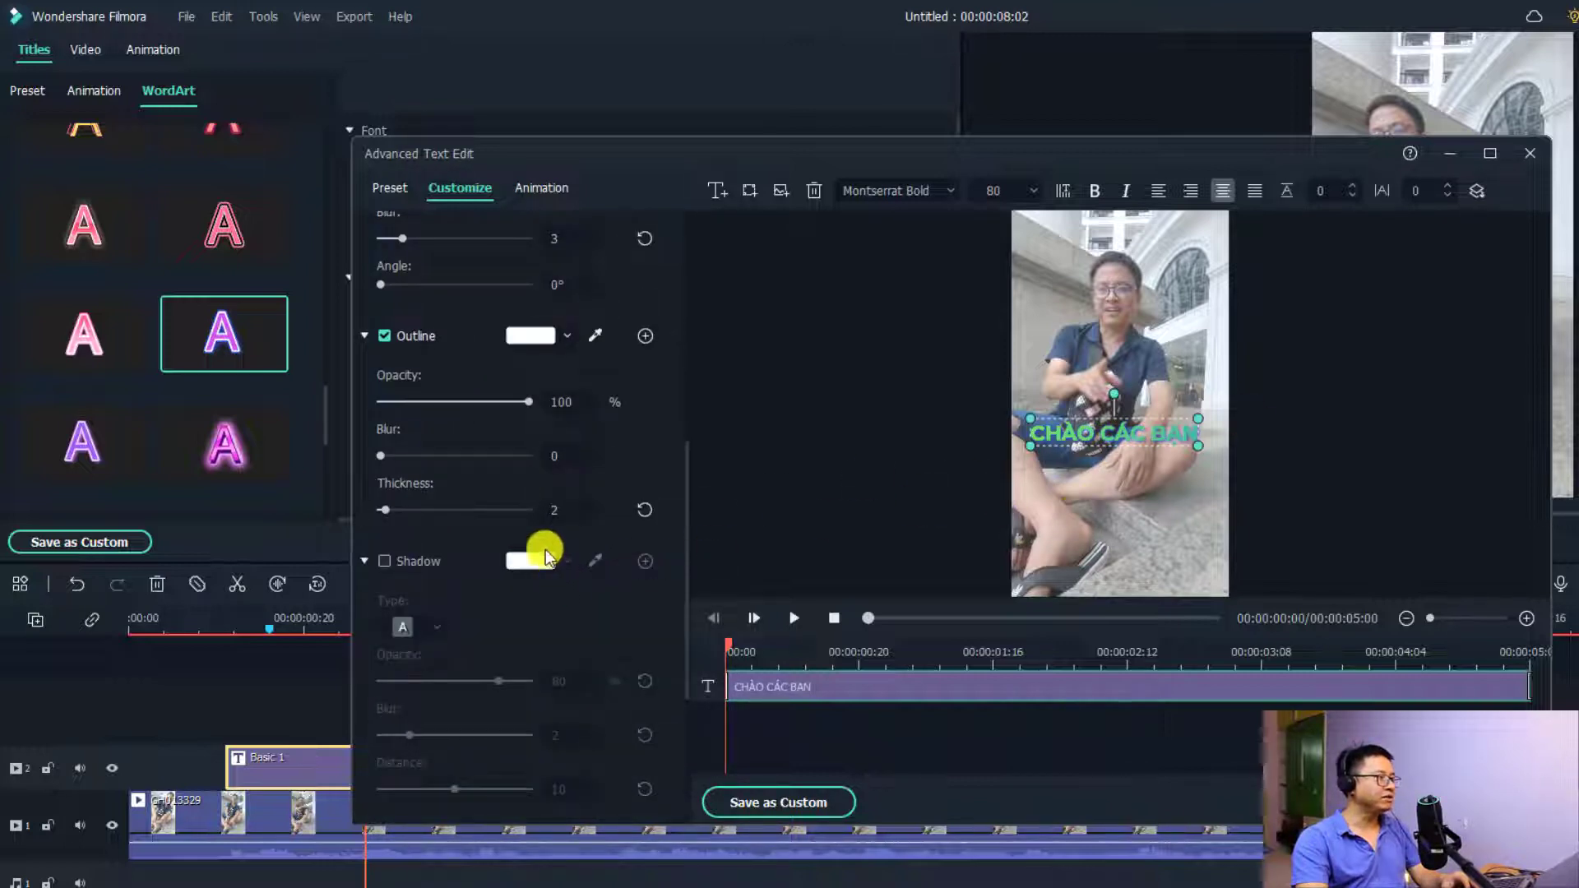
Enable the title's shadow, color it black and set its distance to 5.
left_click(387, 564)
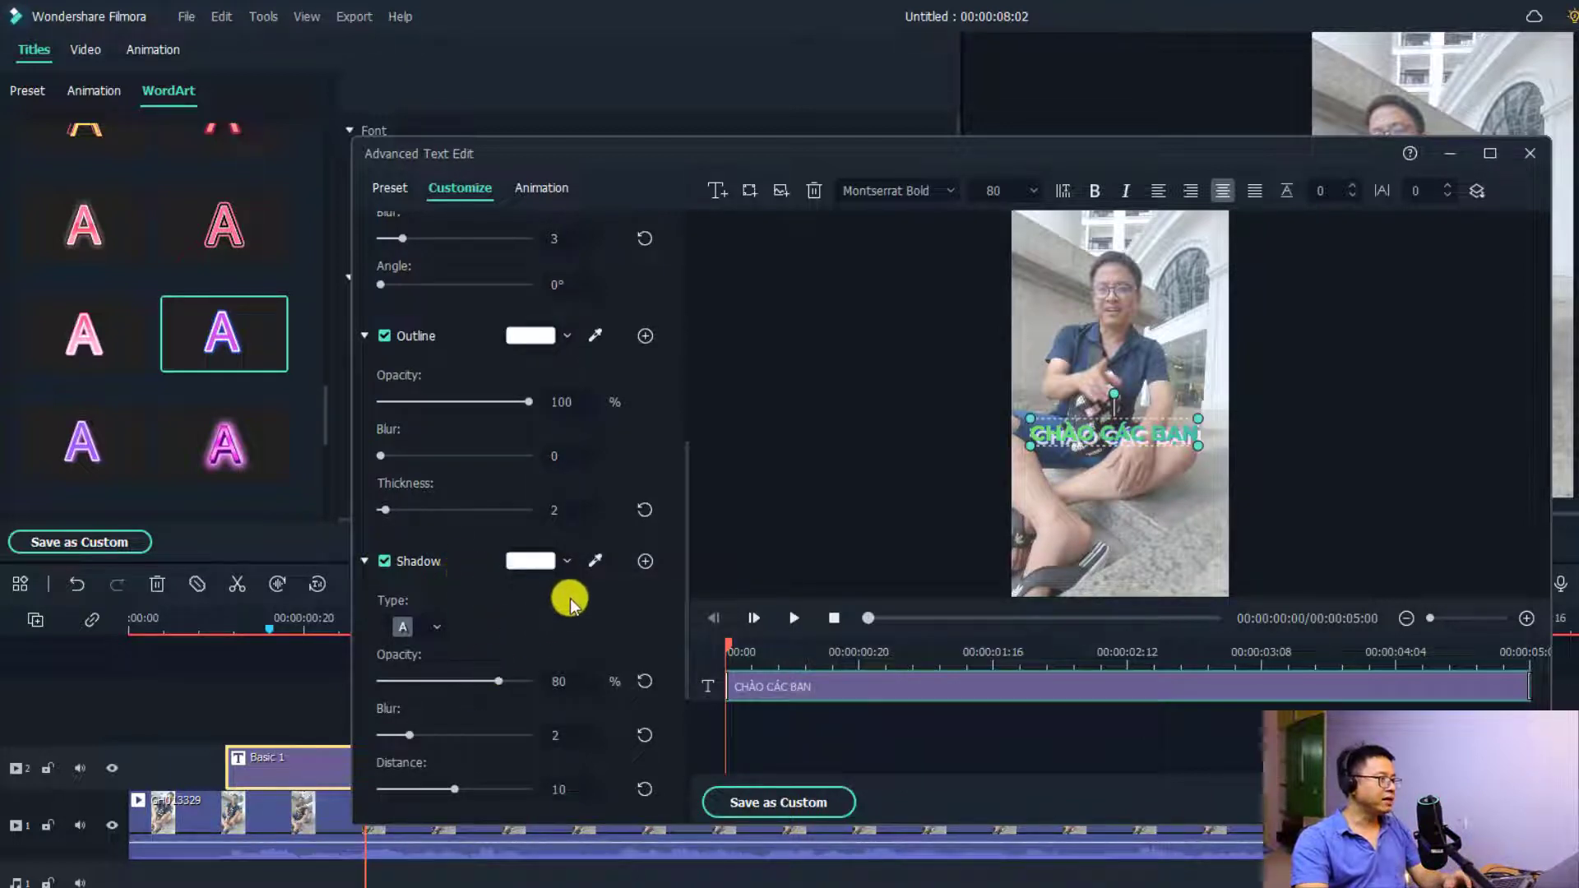
left_click(547, 560)
left_click(514, 676)
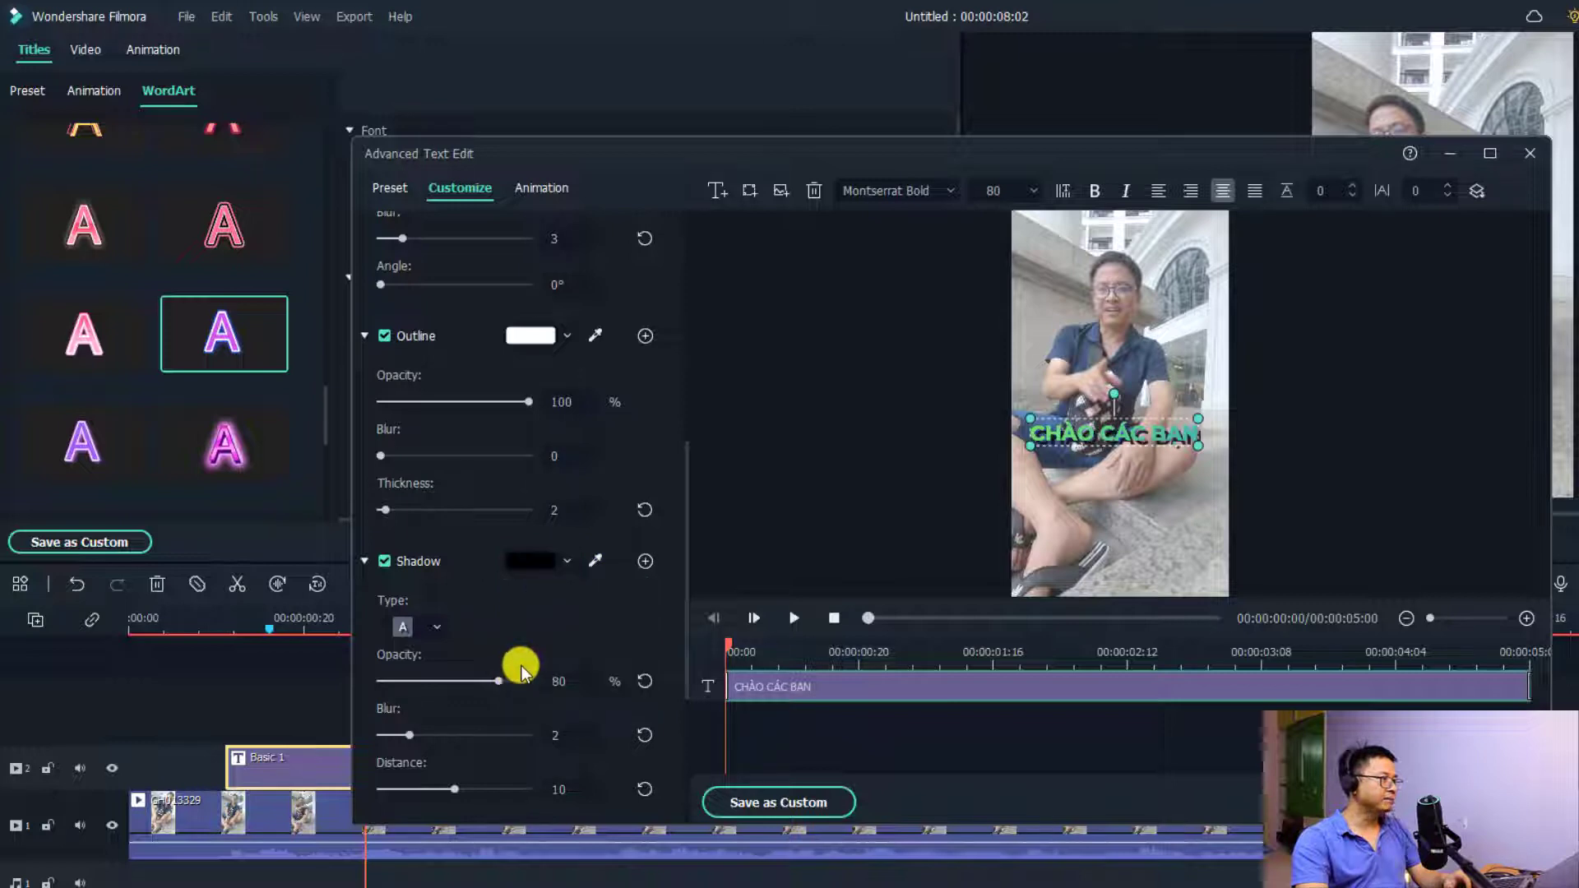
scroll(607, 628, "down", 1)
left_click_drag(448, 730, 426, 729)
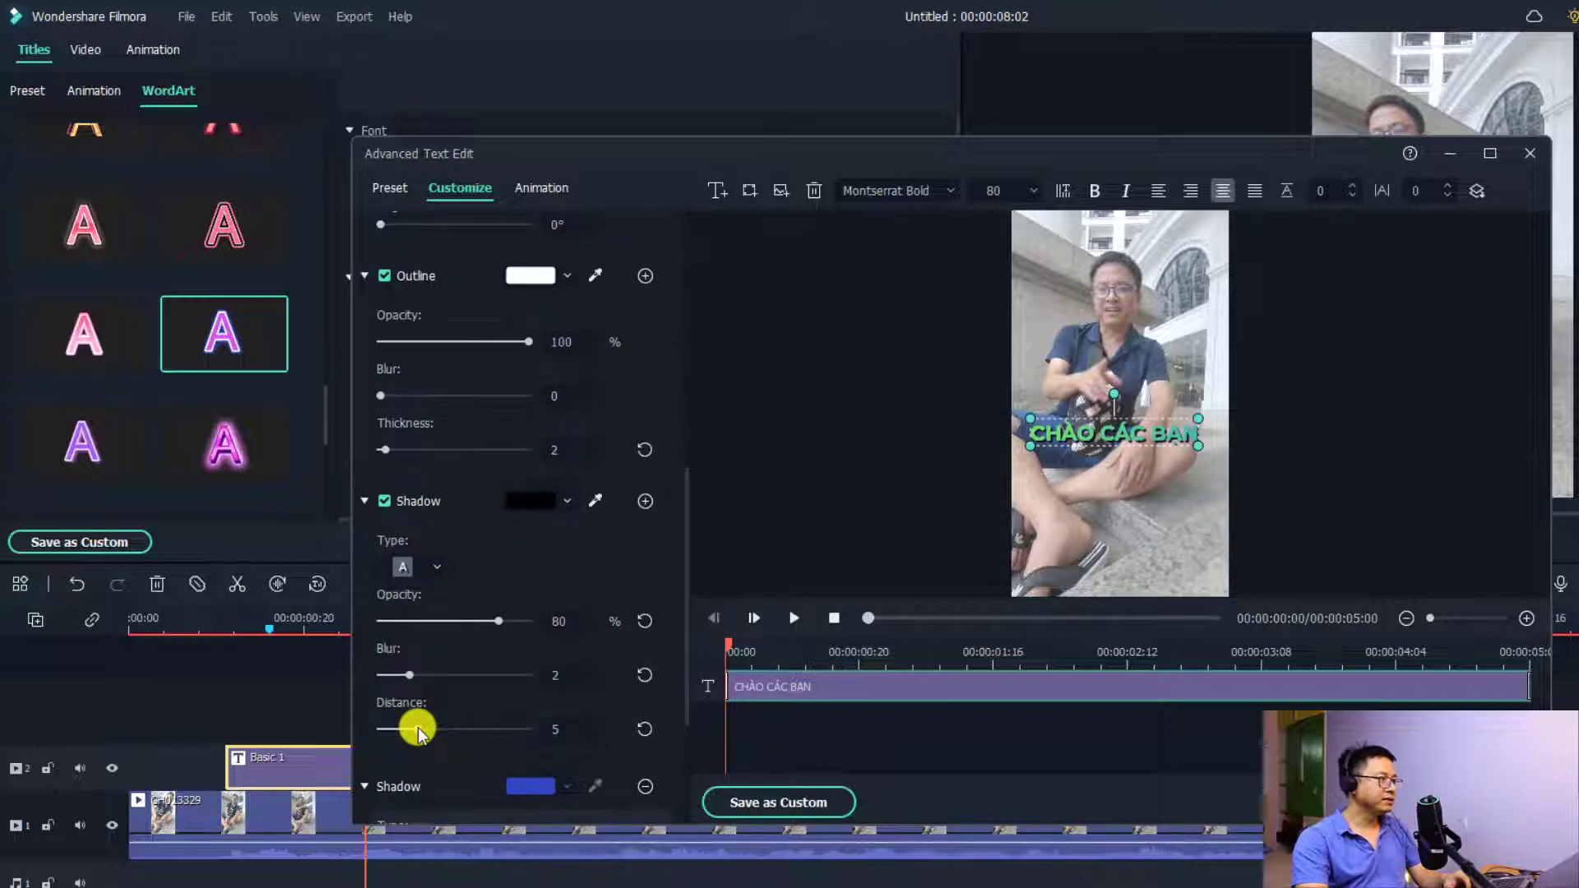
scroll(476, 658, "down", 2)
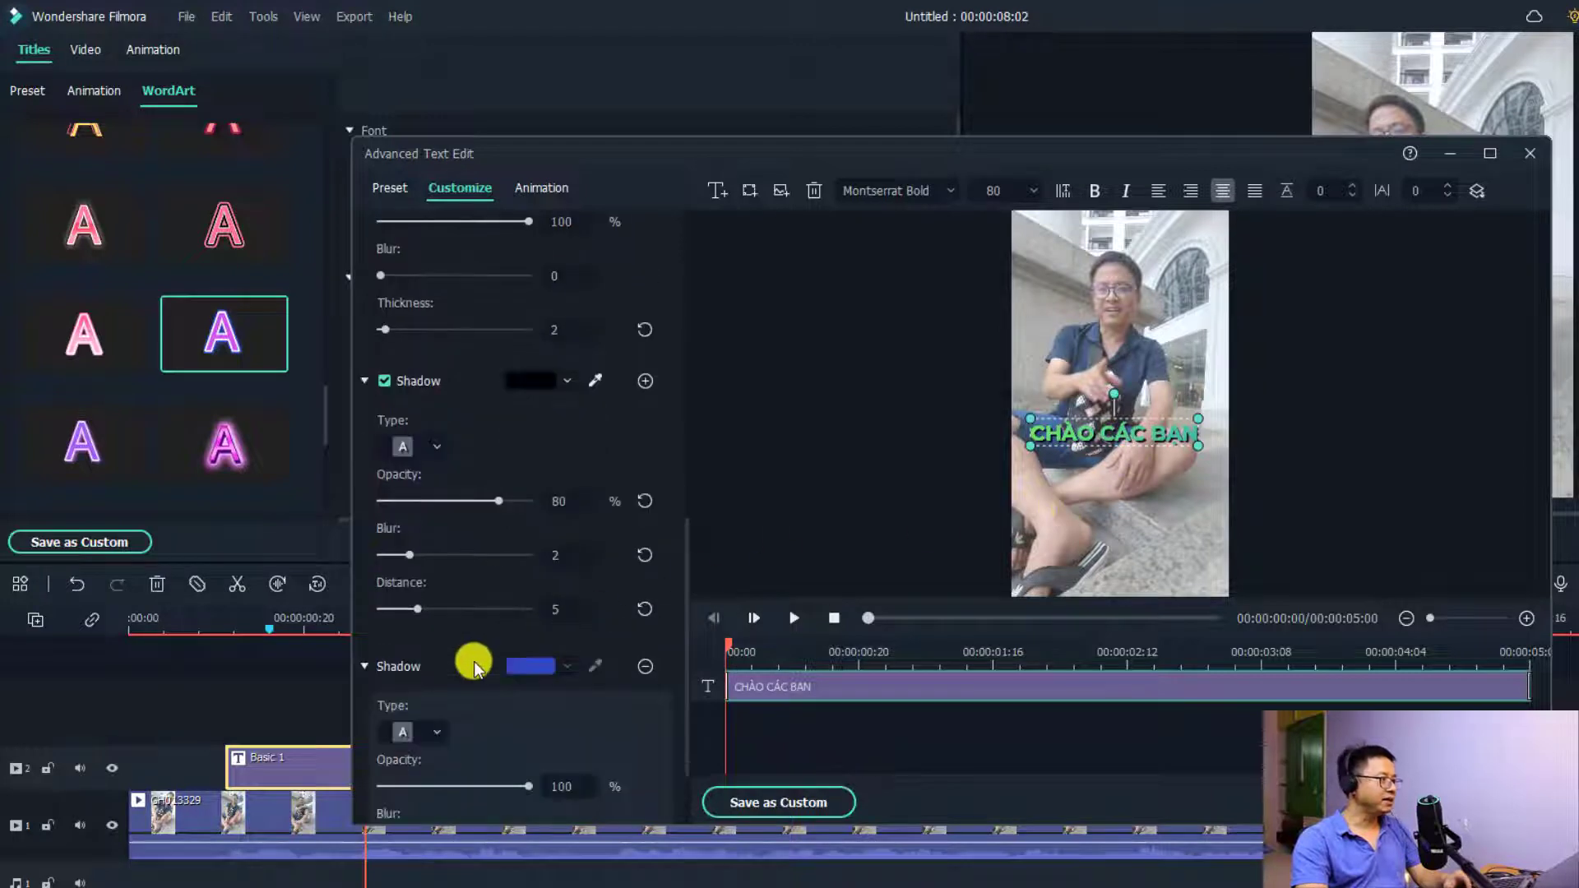
scroll(474, 666, "down", 2)
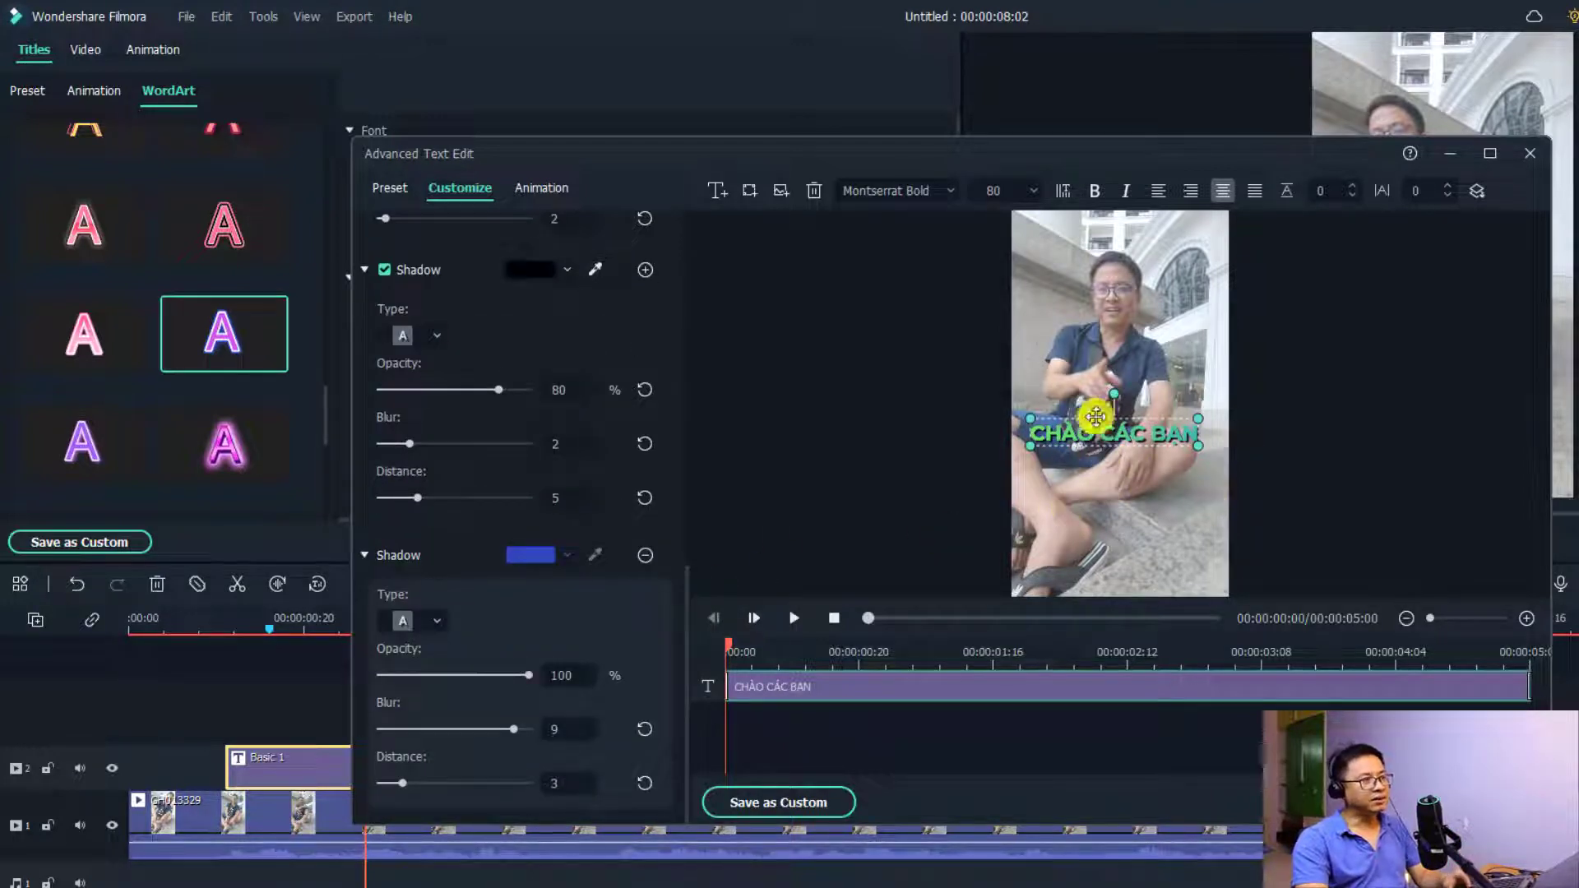
Apply the String Blur animation to the title and shorten its opening part on the text timeline.
left_click(533, 195)
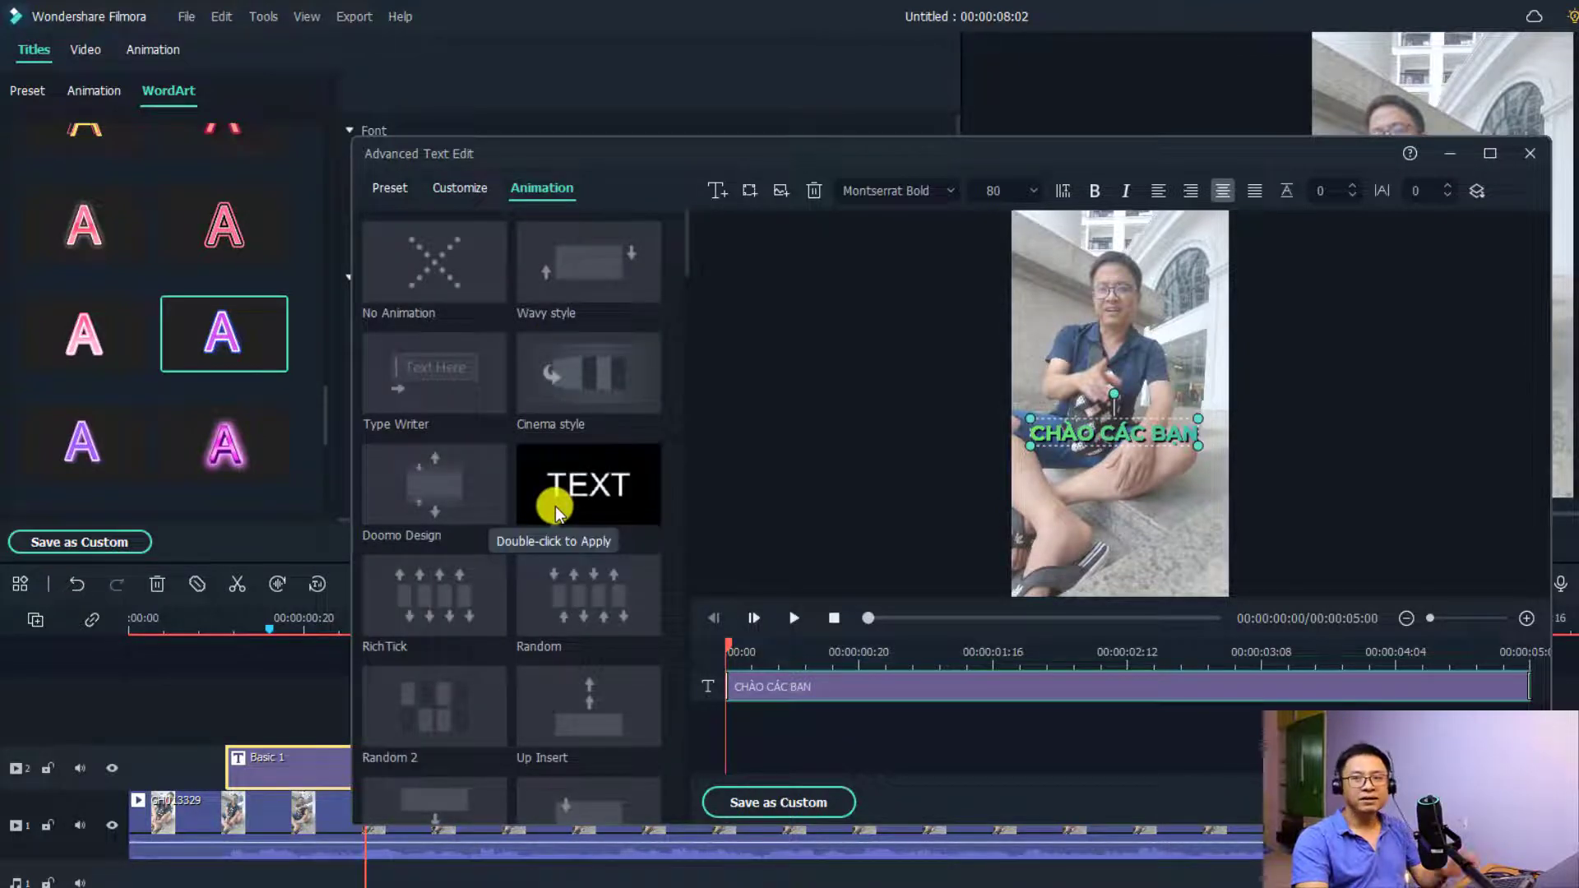
double_click(555, 506)
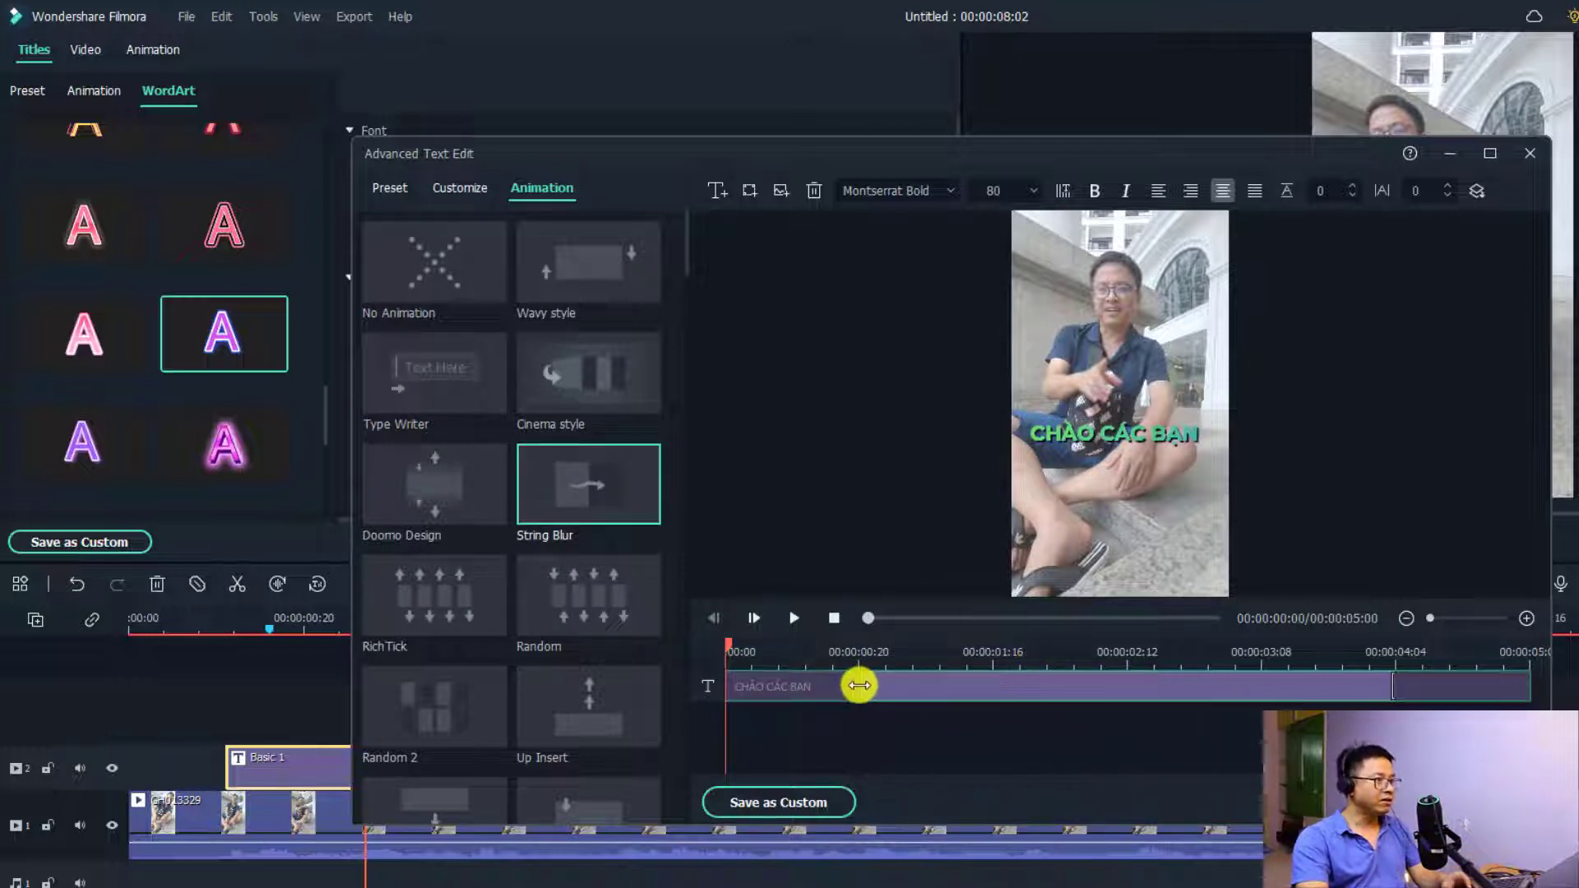
left_click_drag(859, 685, 787, 689)
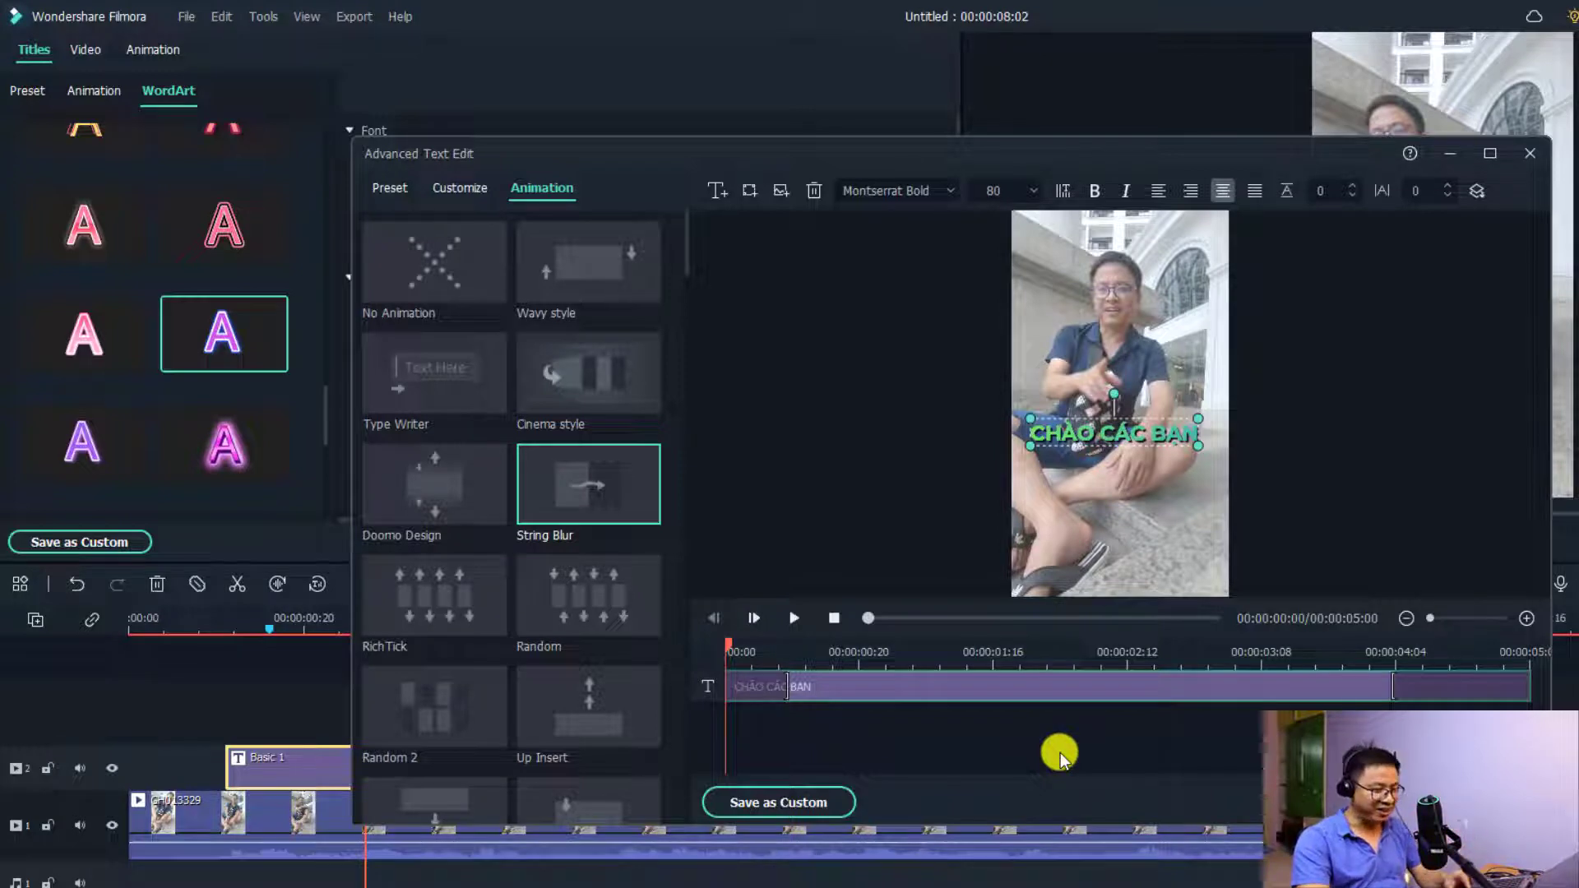
Shorten the String Blur animation's closing part to the very end of the title and play it back from the start.
key("space")
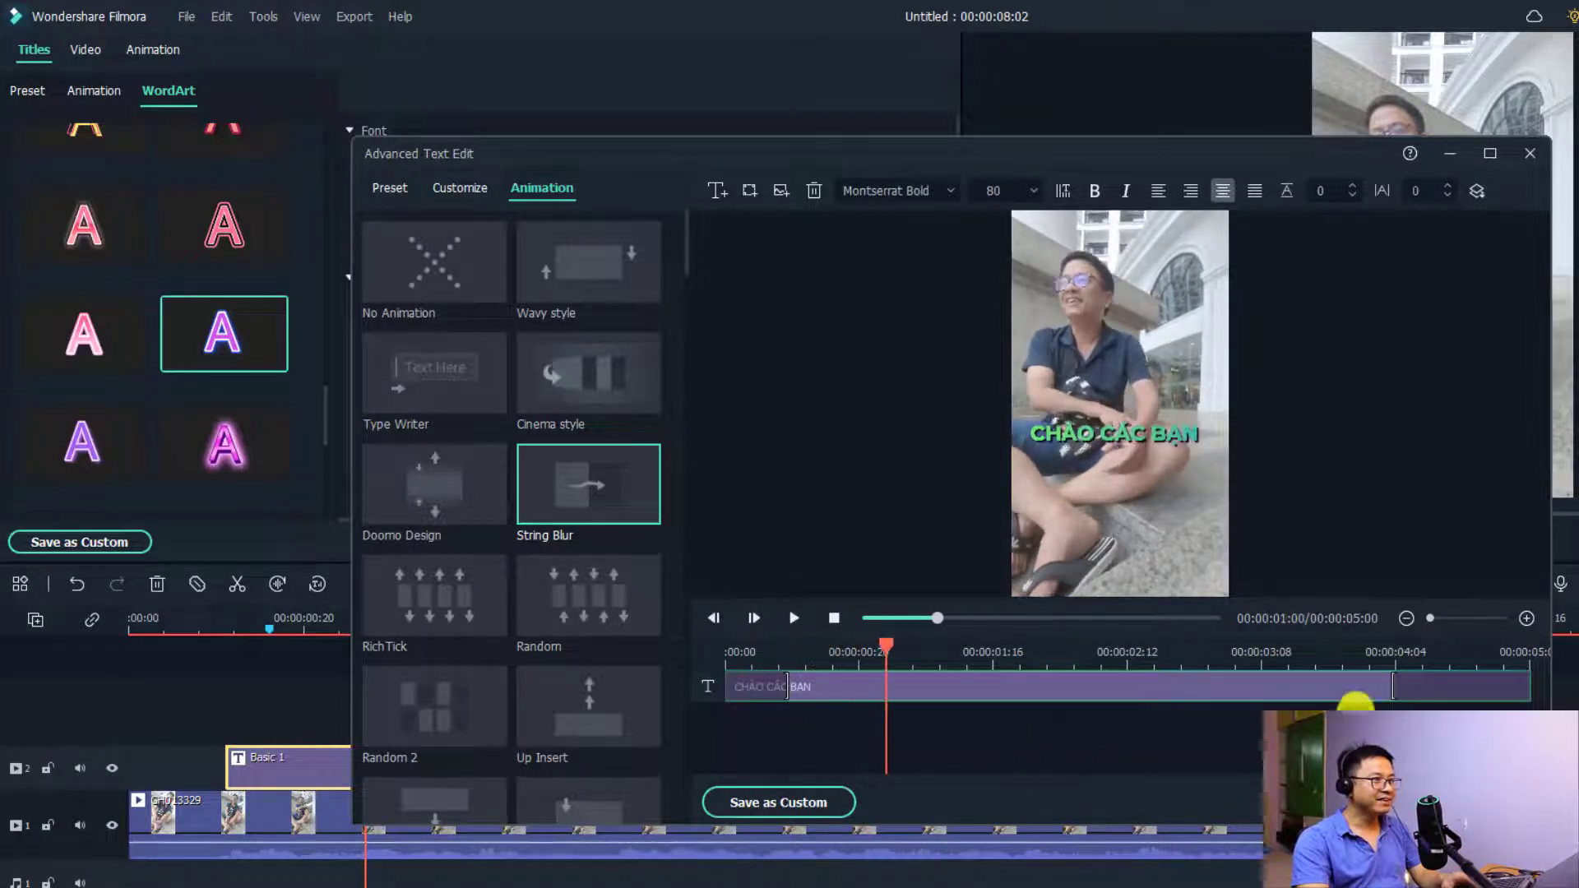
left_click(1395, 686)
left_click_drag(1421, 695, 1514, 690)
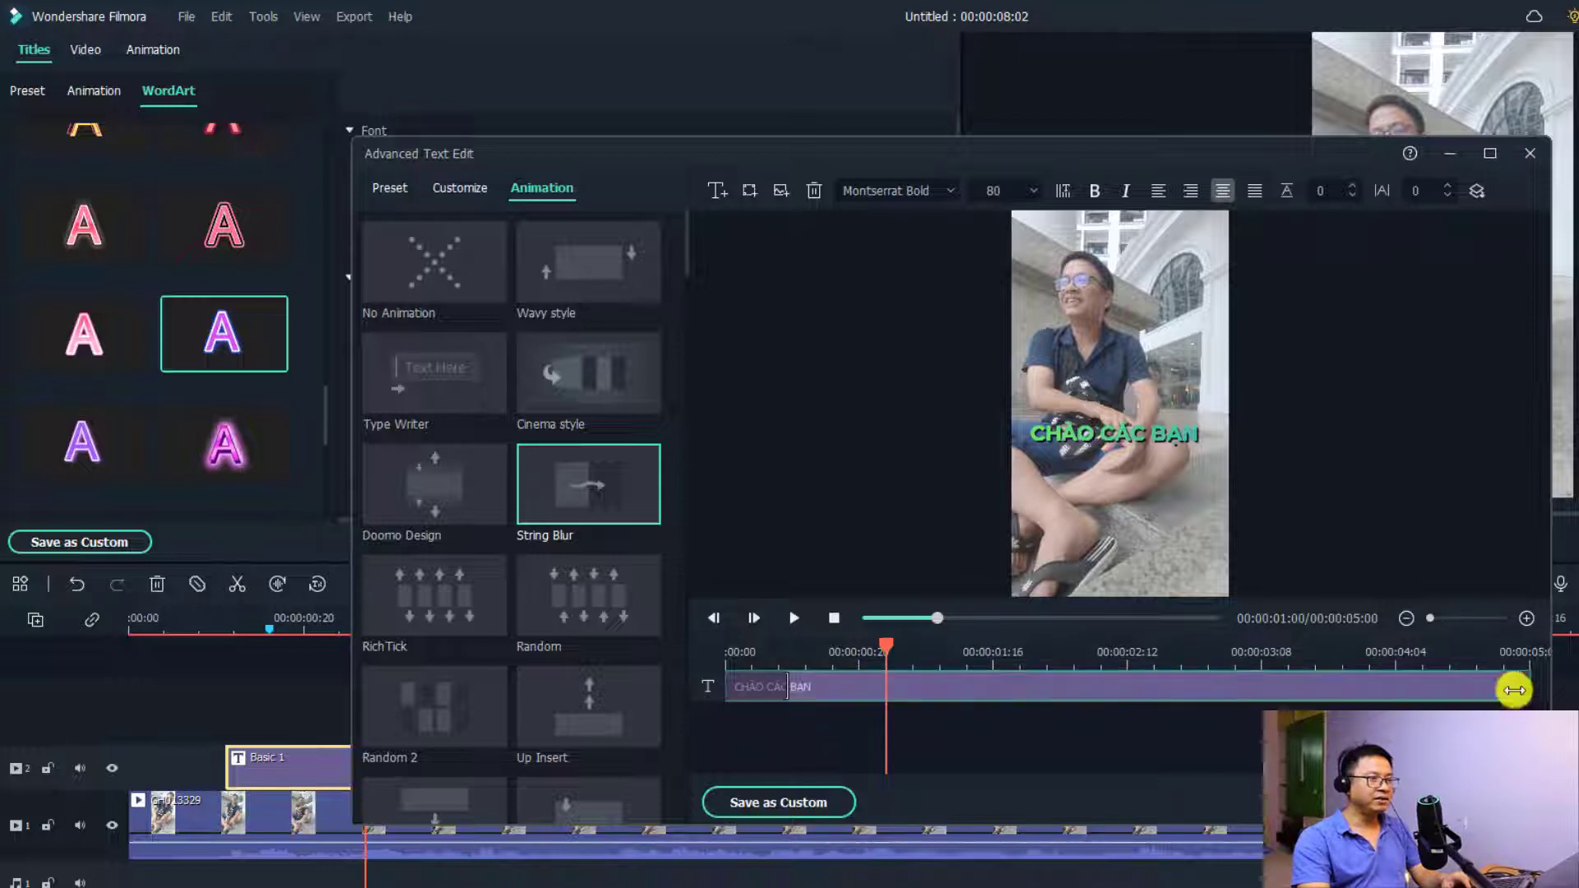
left_click(740, 653)
key("space")
key("space")
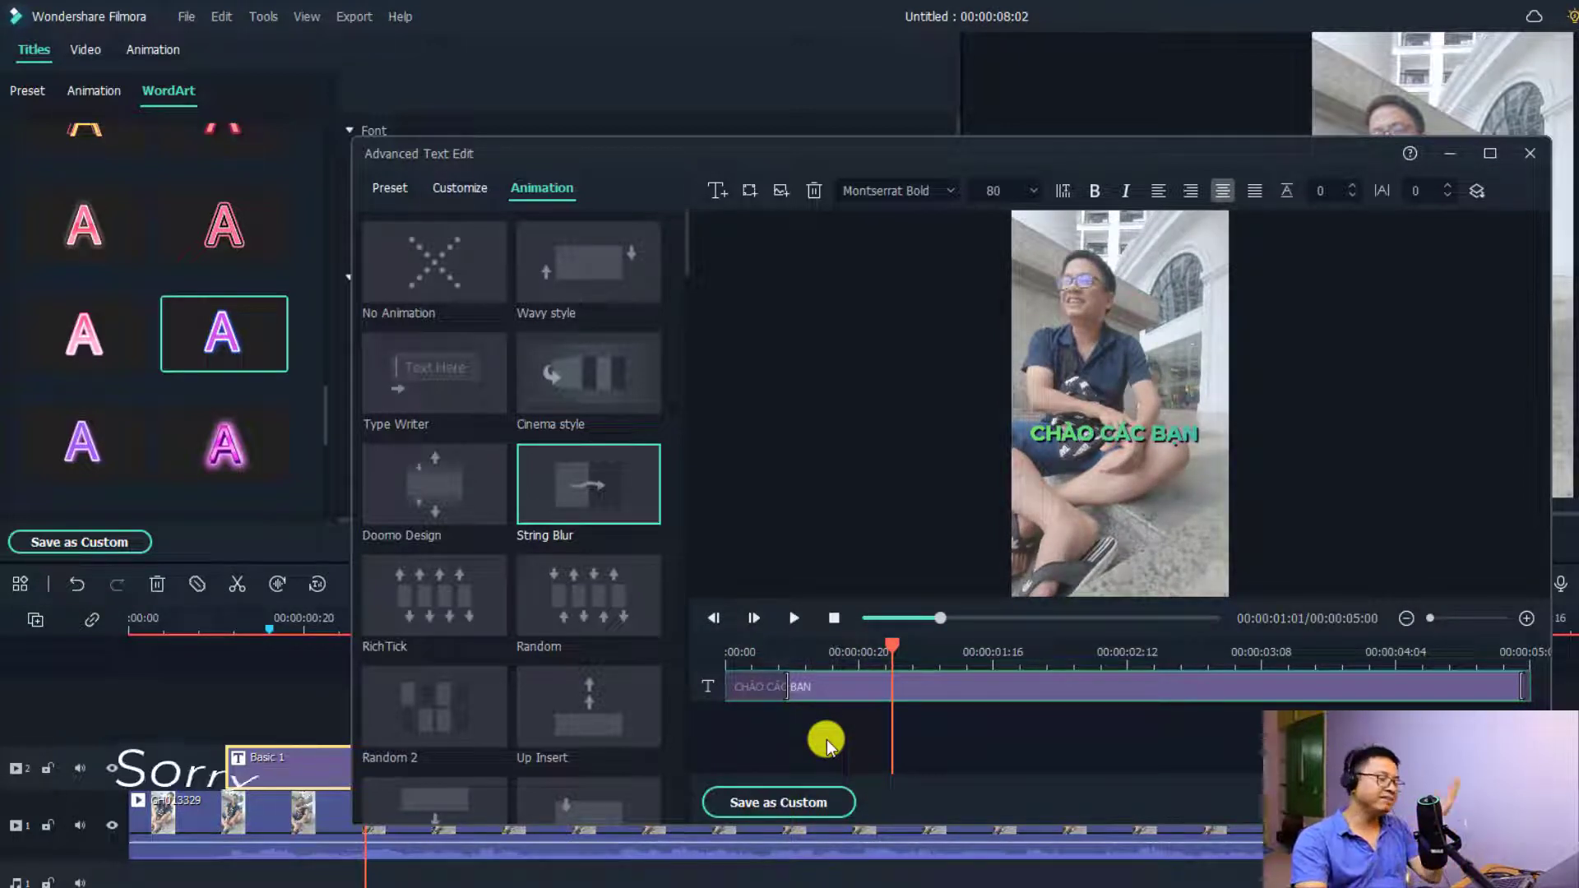
Save the title styling as a custom preset named "TITLE SHORTS" and confirm the advanced text edits.
left_click(786, 803)
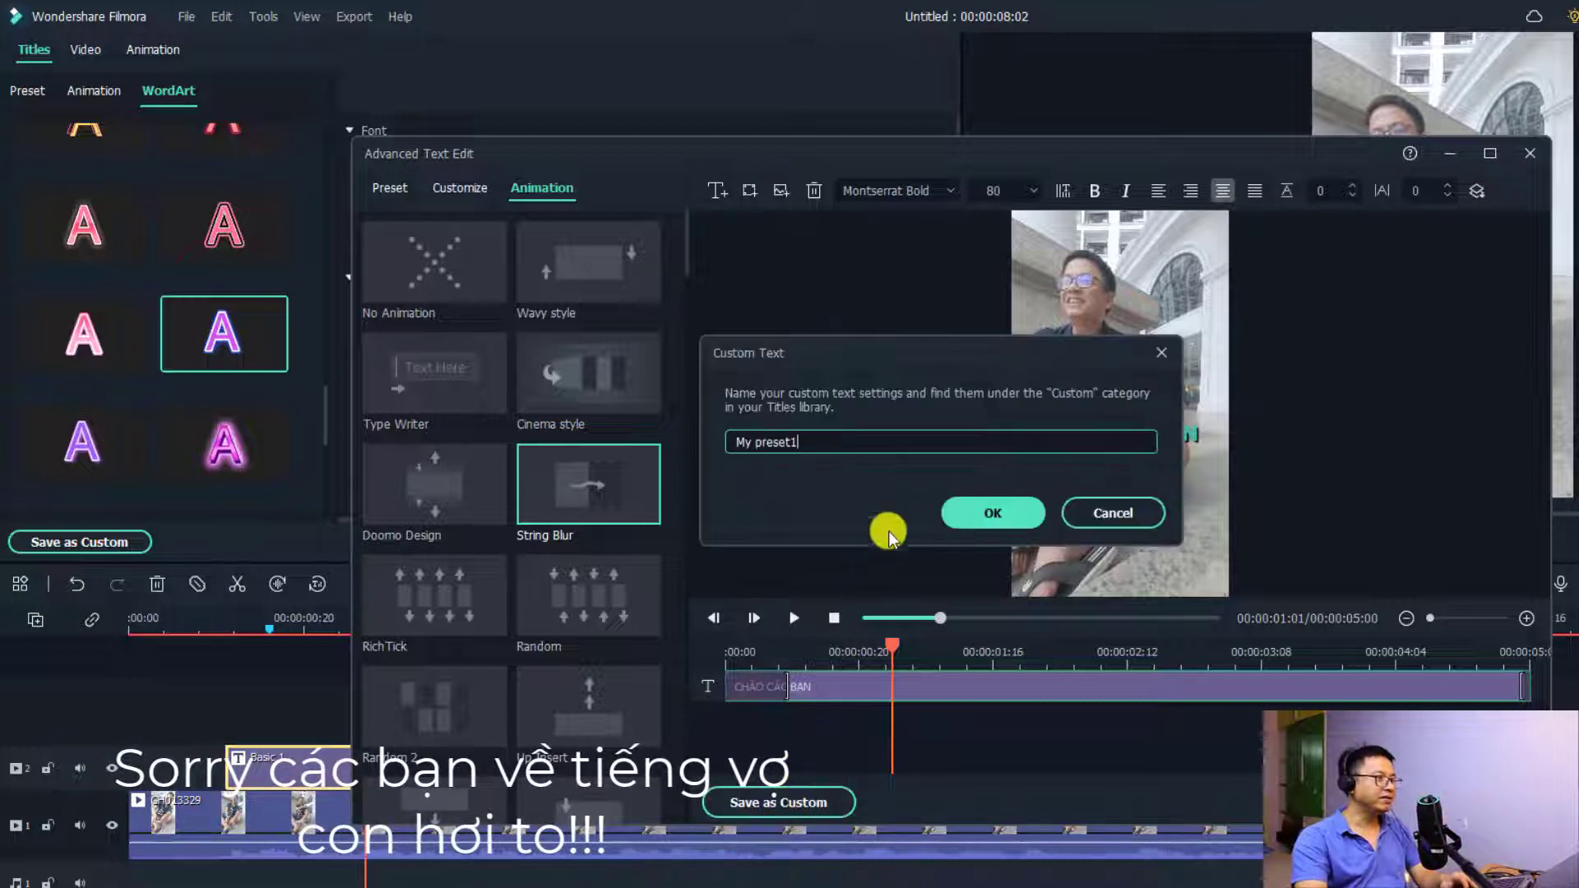
type("tITLE SH")
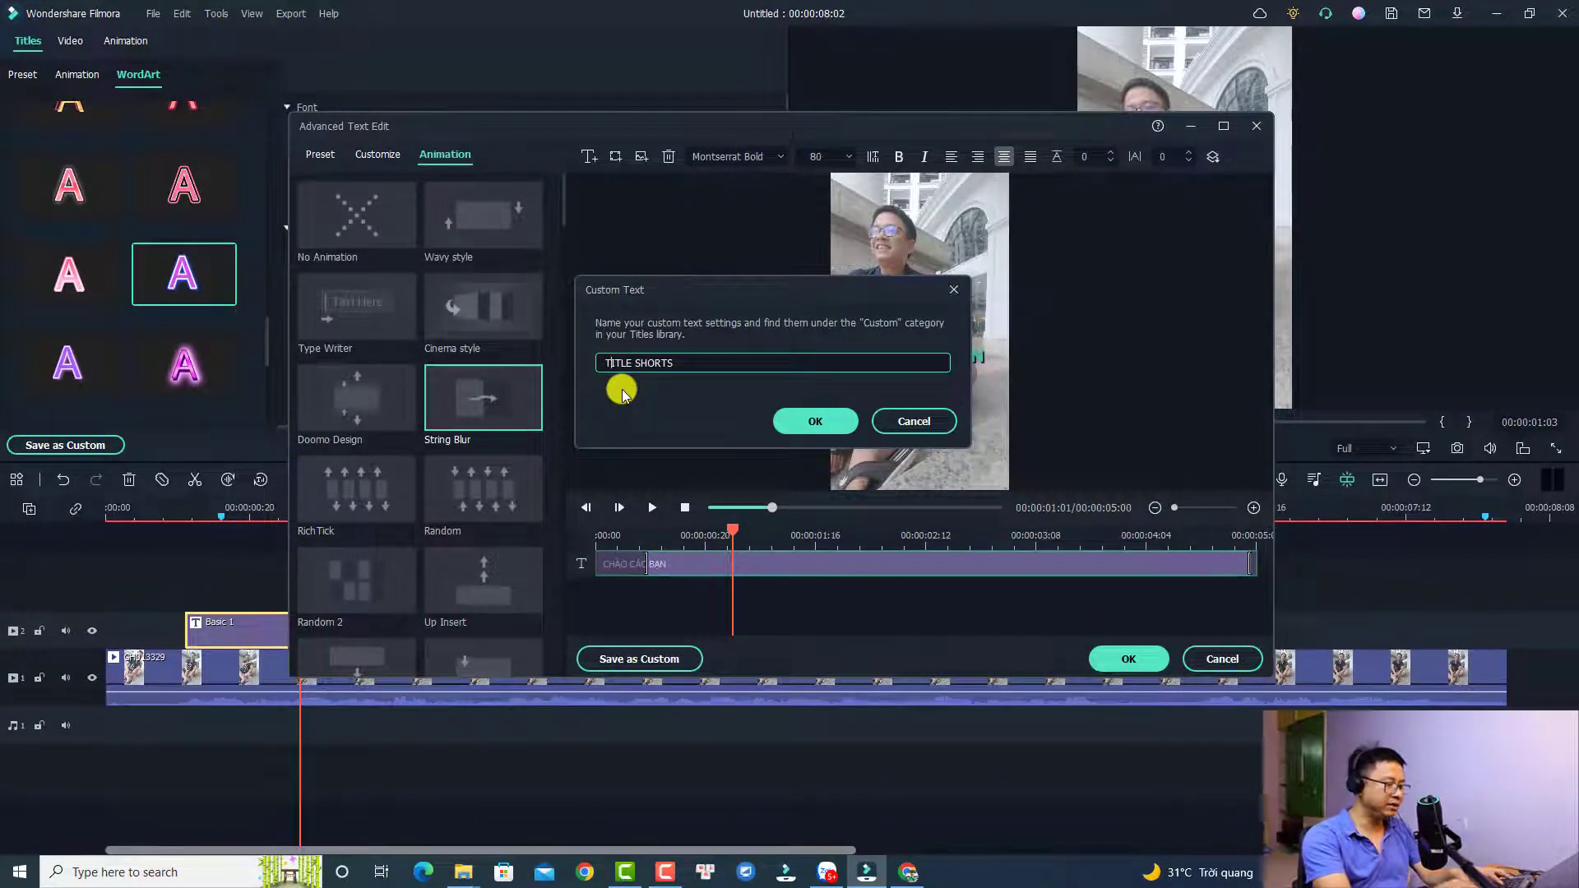
left_click(814, 422)
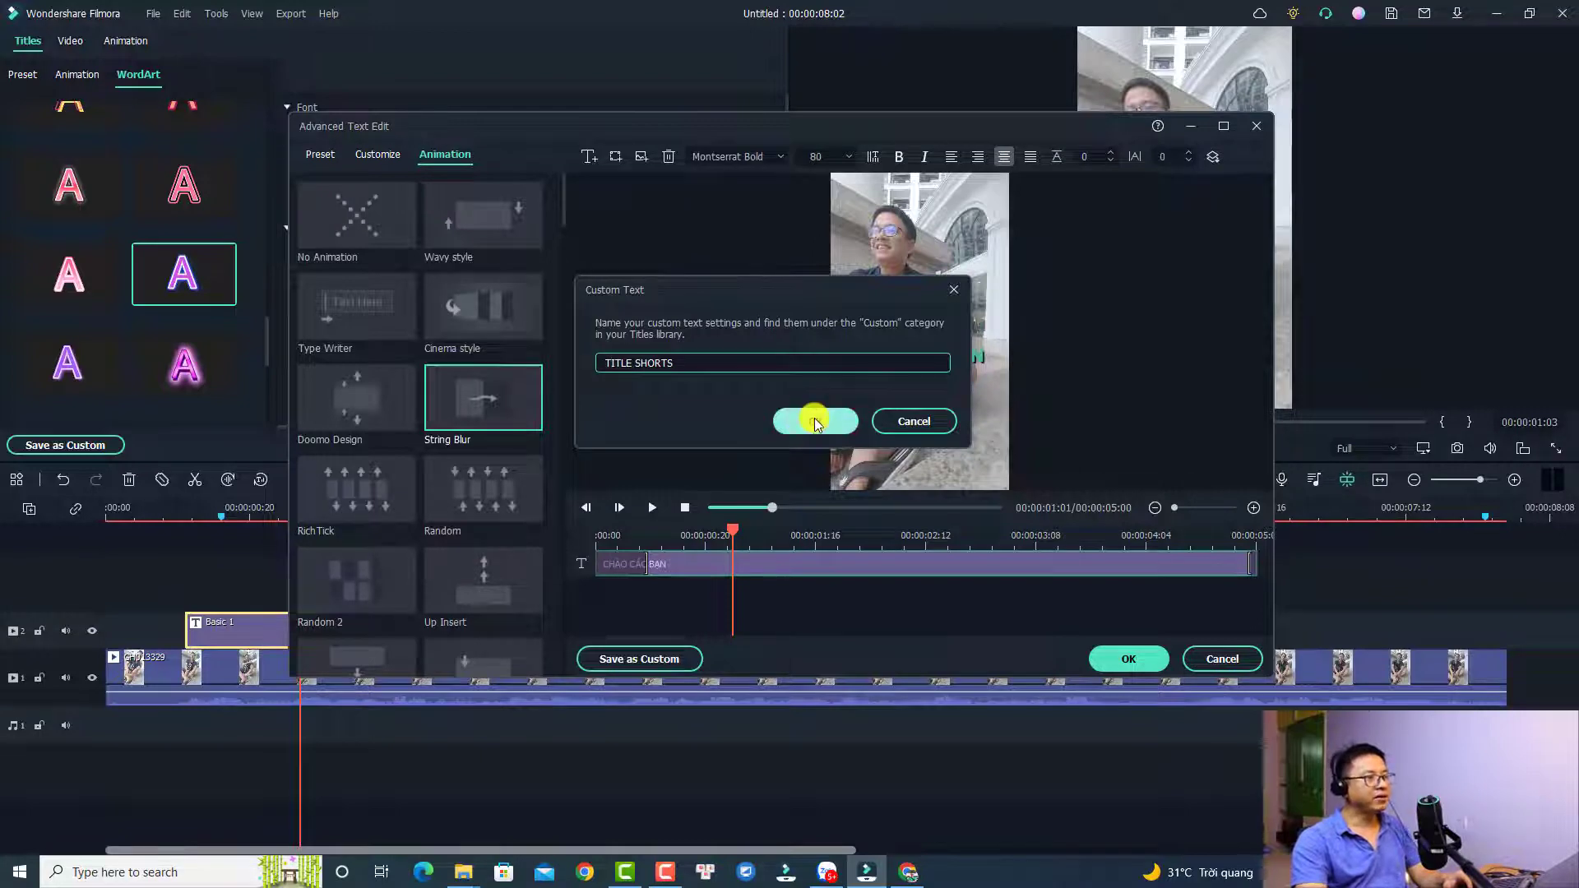
left_click(1123, 657)
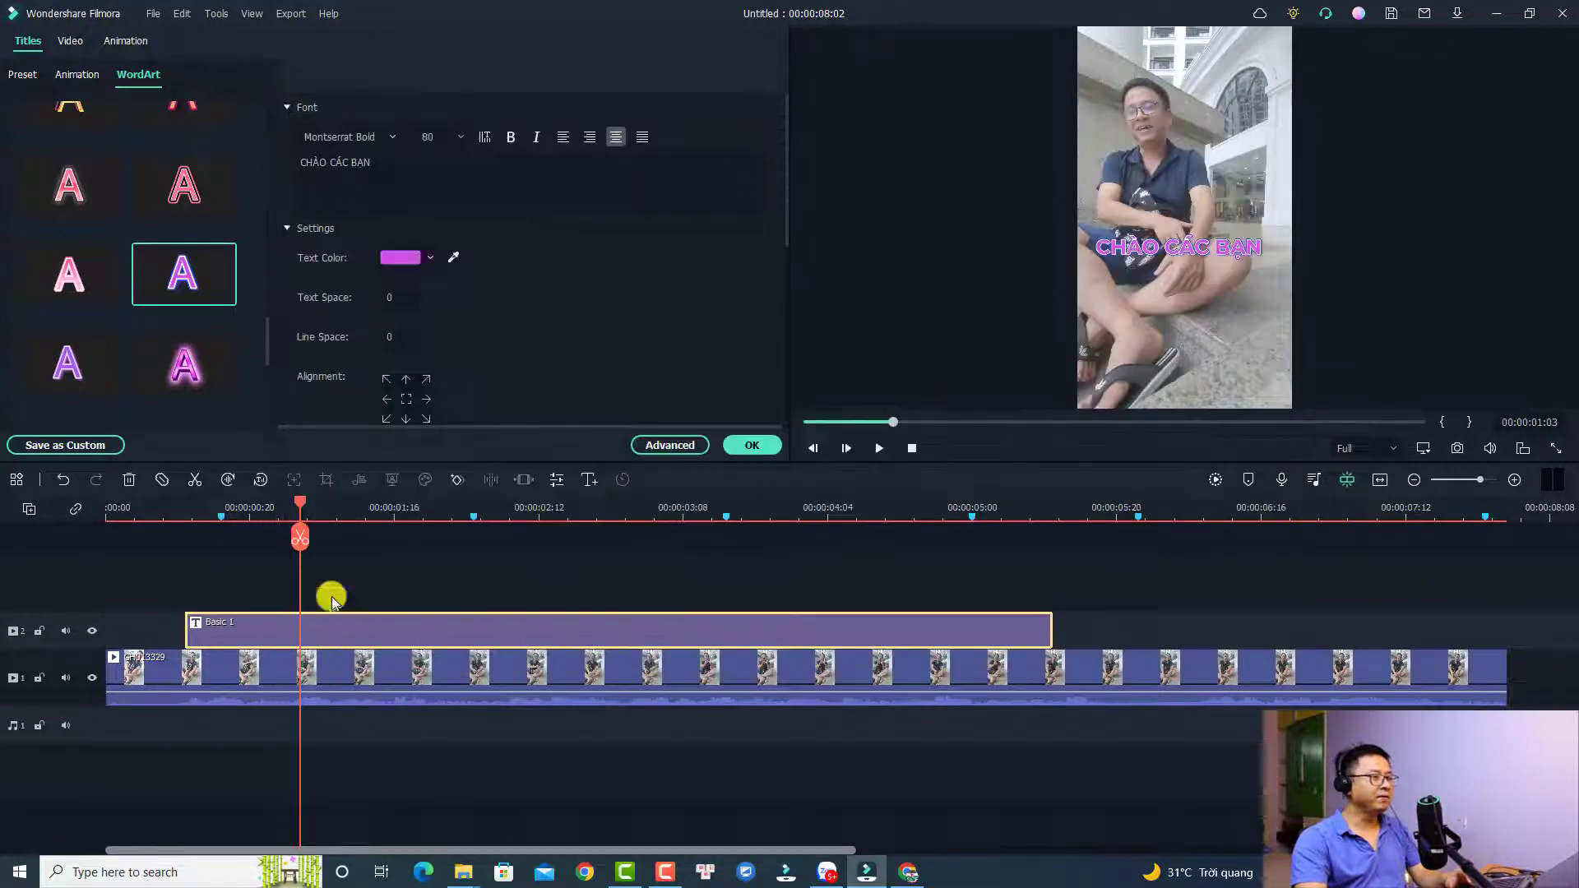
Preview the styled title on the timeline and split its clip at the first marker, 00:00:00:16.
left_click(170, 509)
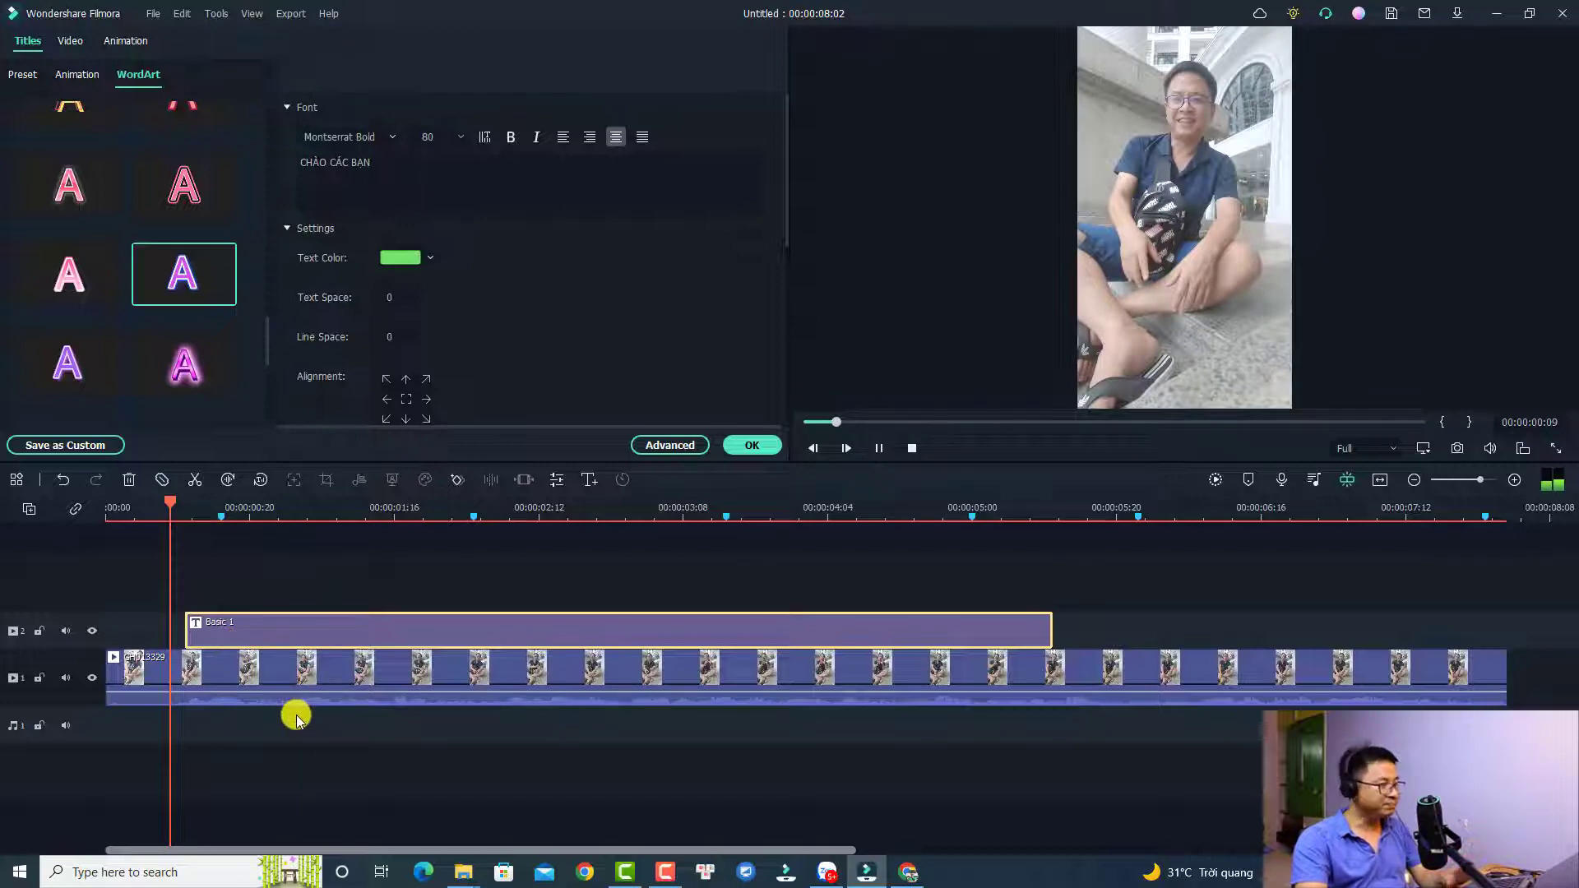
key("space")
key("space")
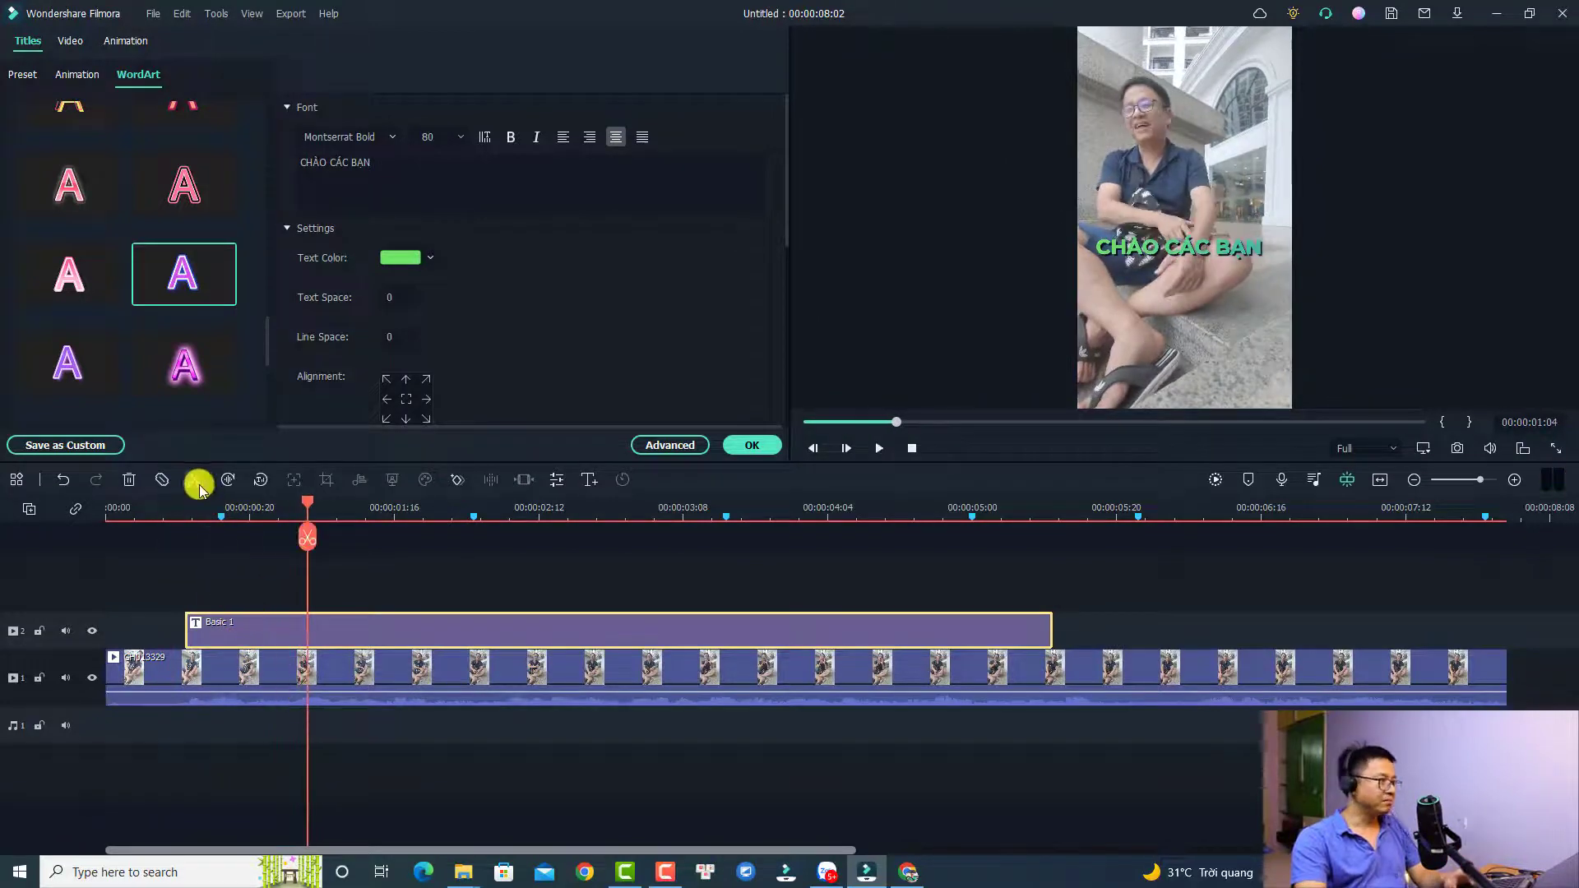
left_click(222, 515)
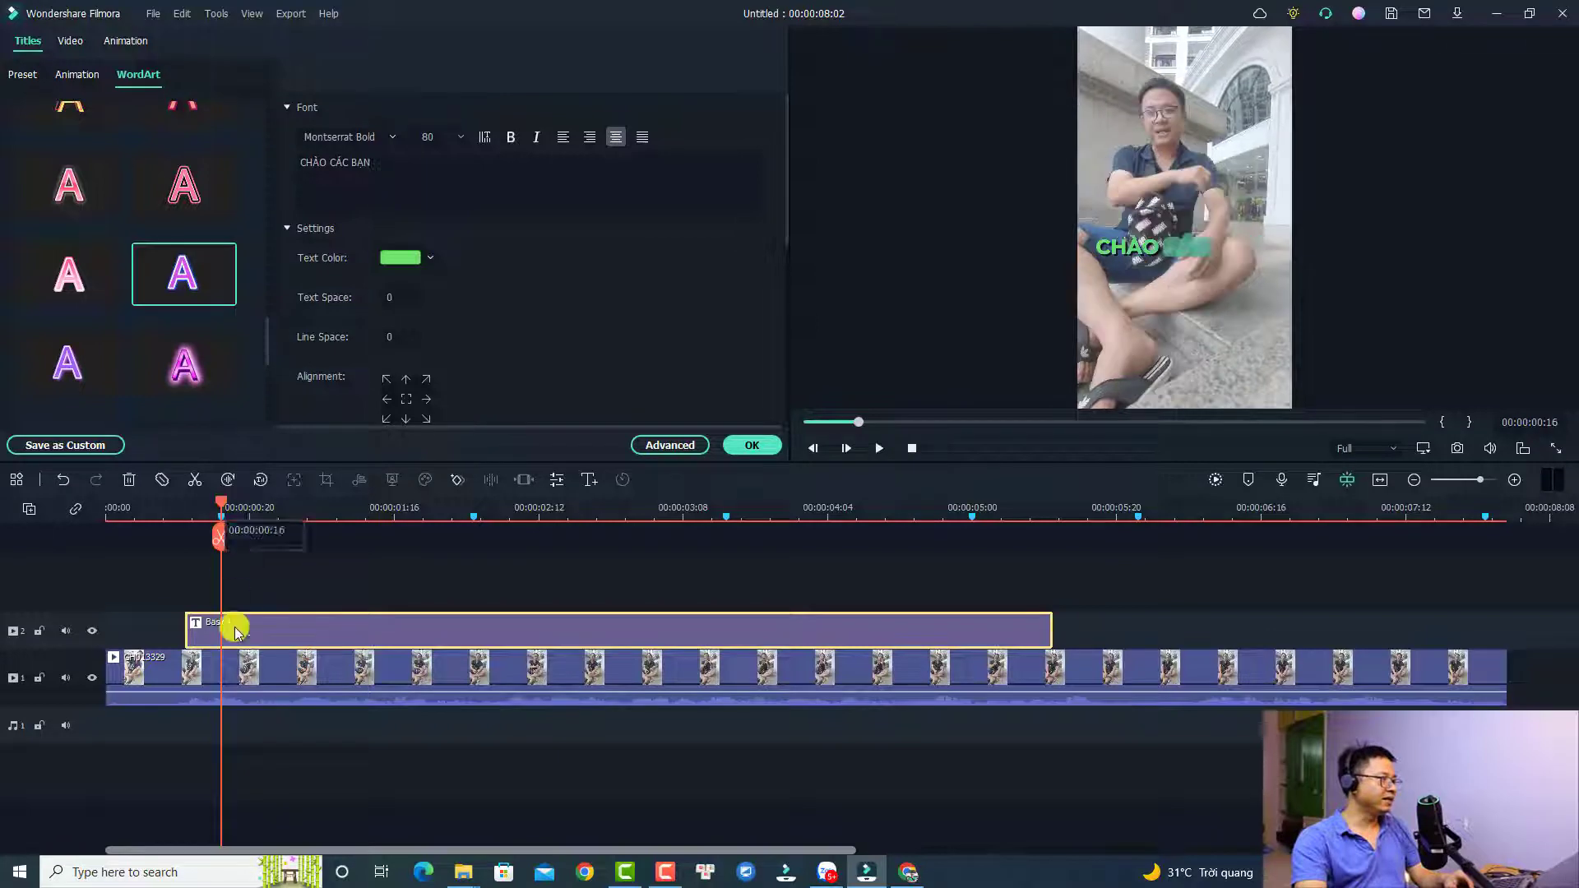
key("ctrl+b")
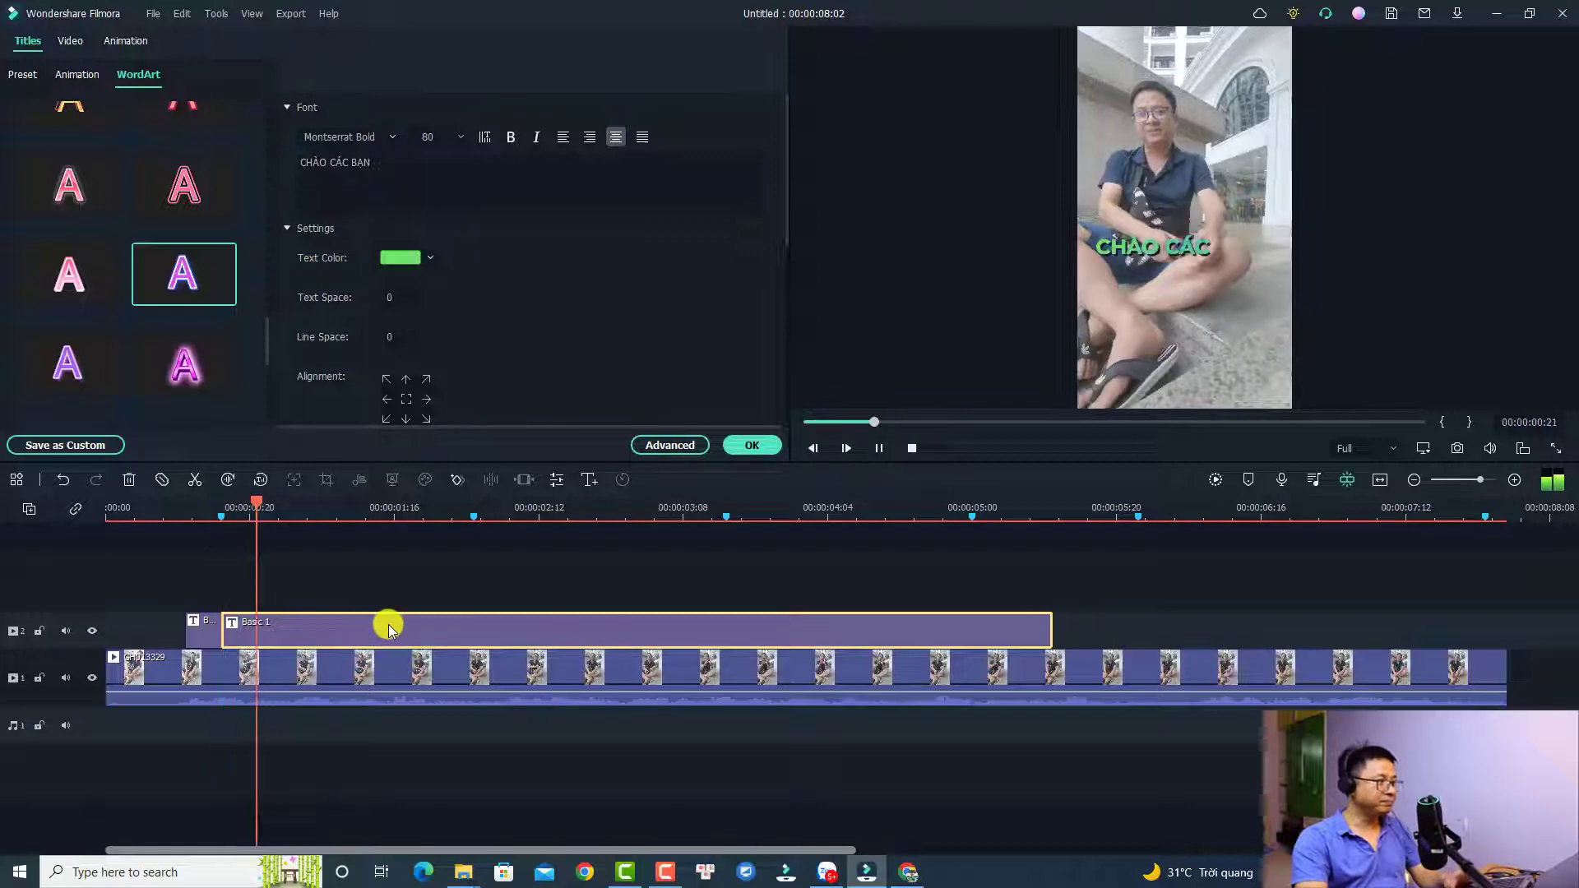
Split the remaining title clip at the second and third markers, 00:00:02:03 and 00:00:03:14.
key("space")
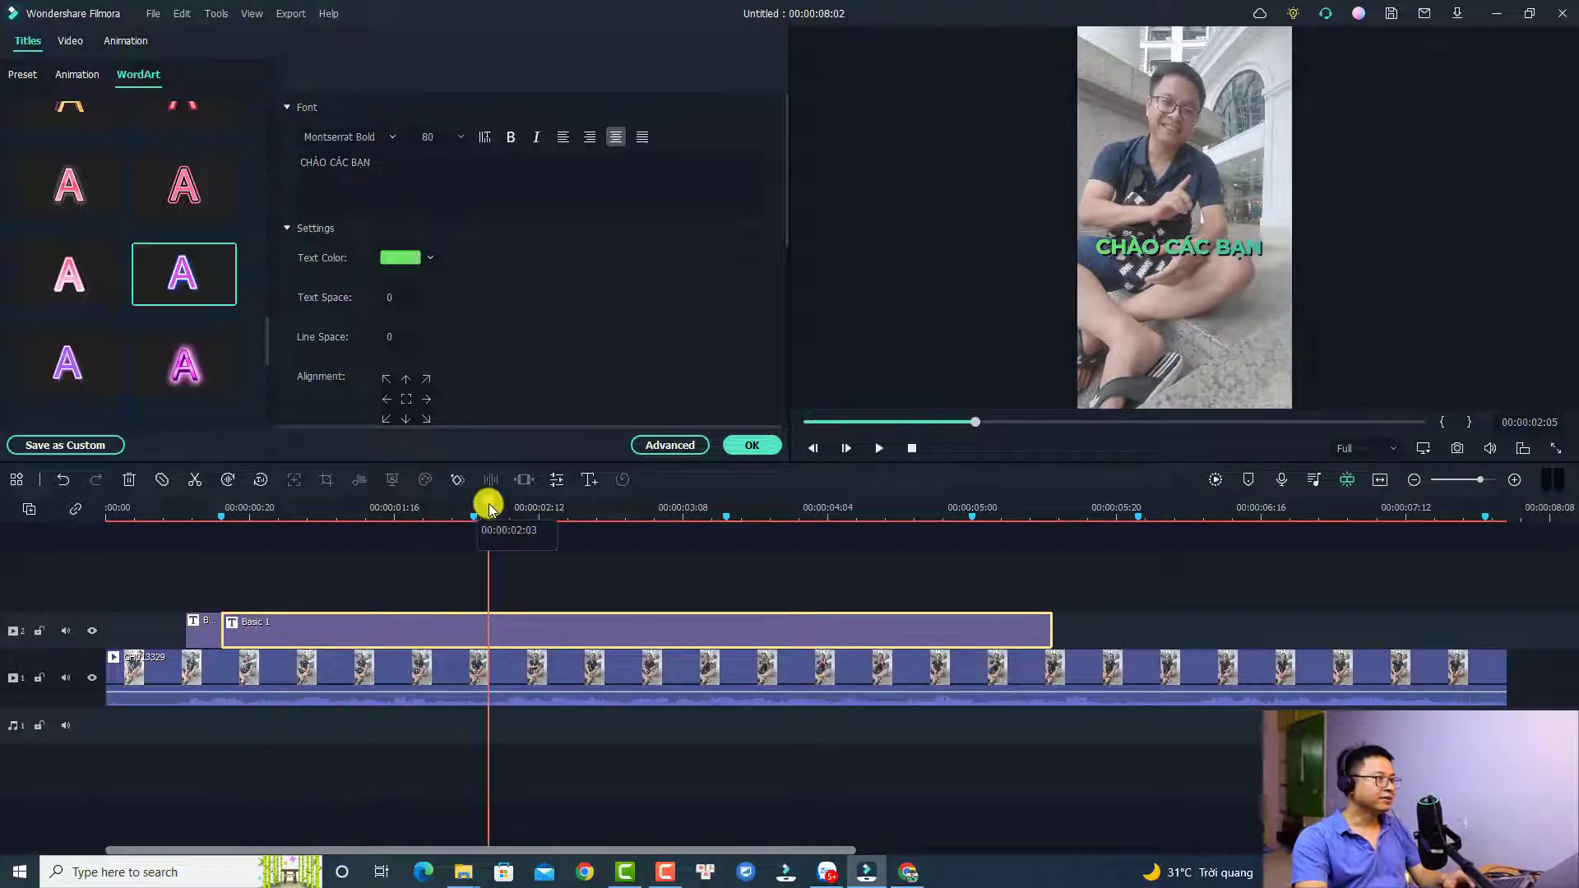
left_click_drag(487, 503, 474, 503)
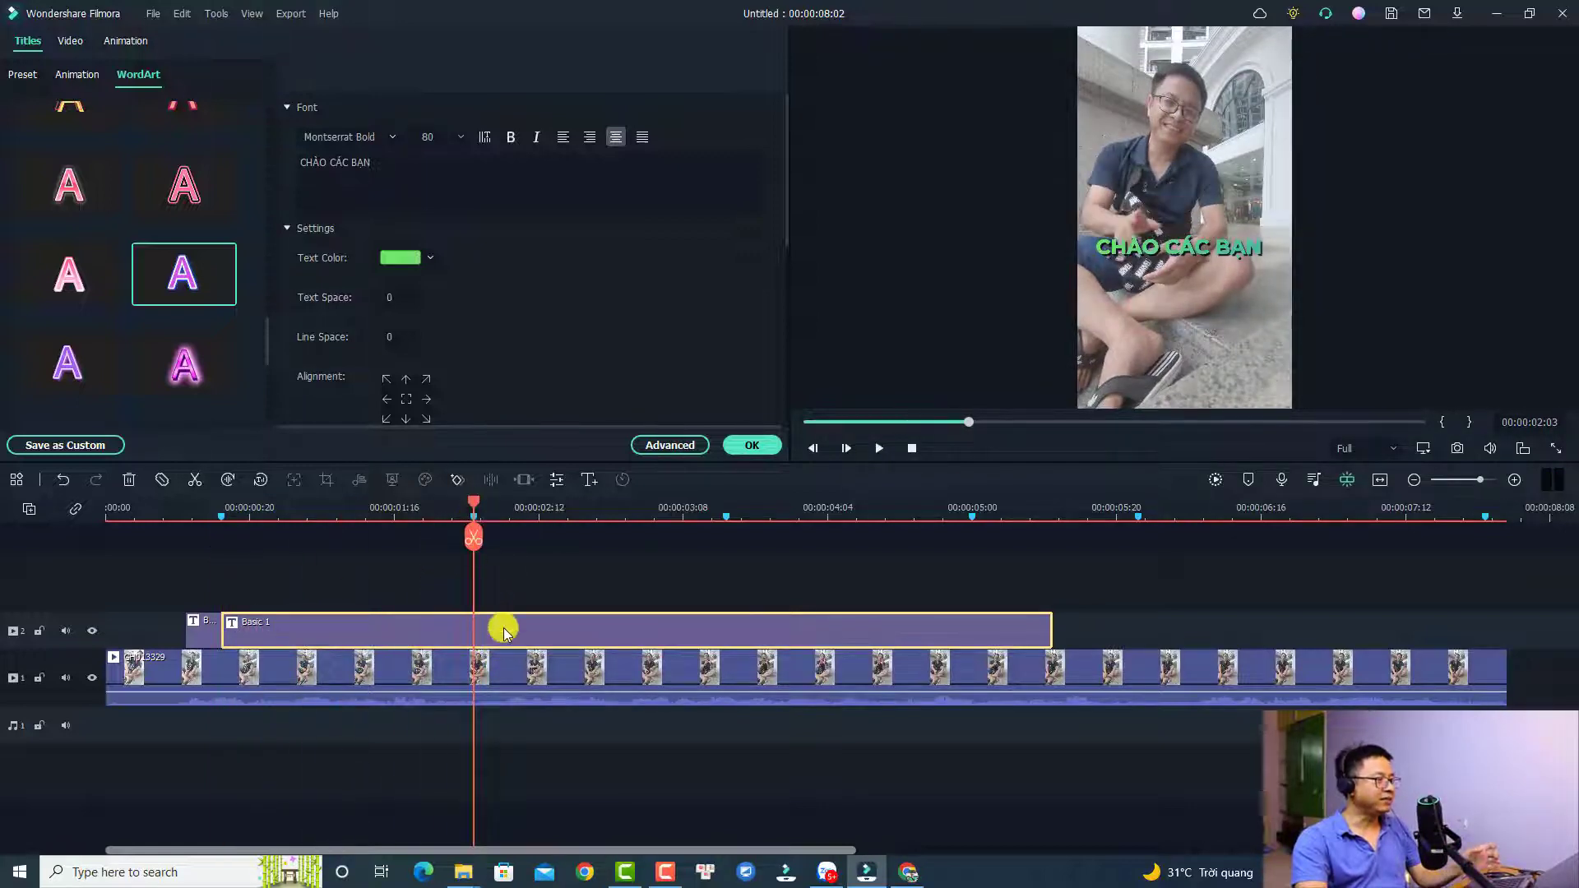
key("ctrl+b")
key("space")
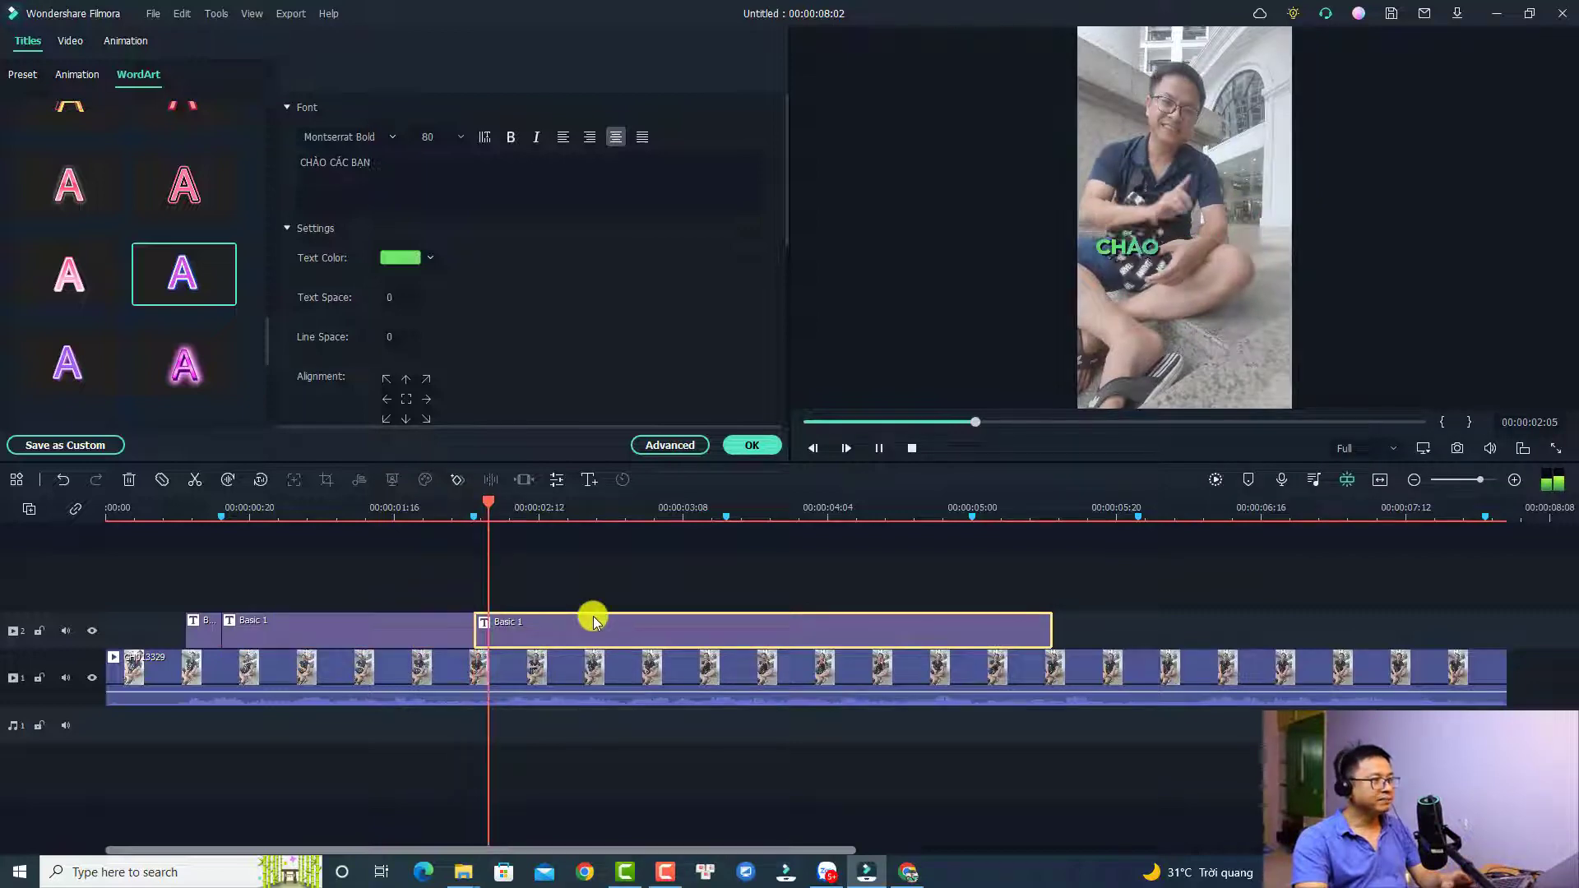
key("space")
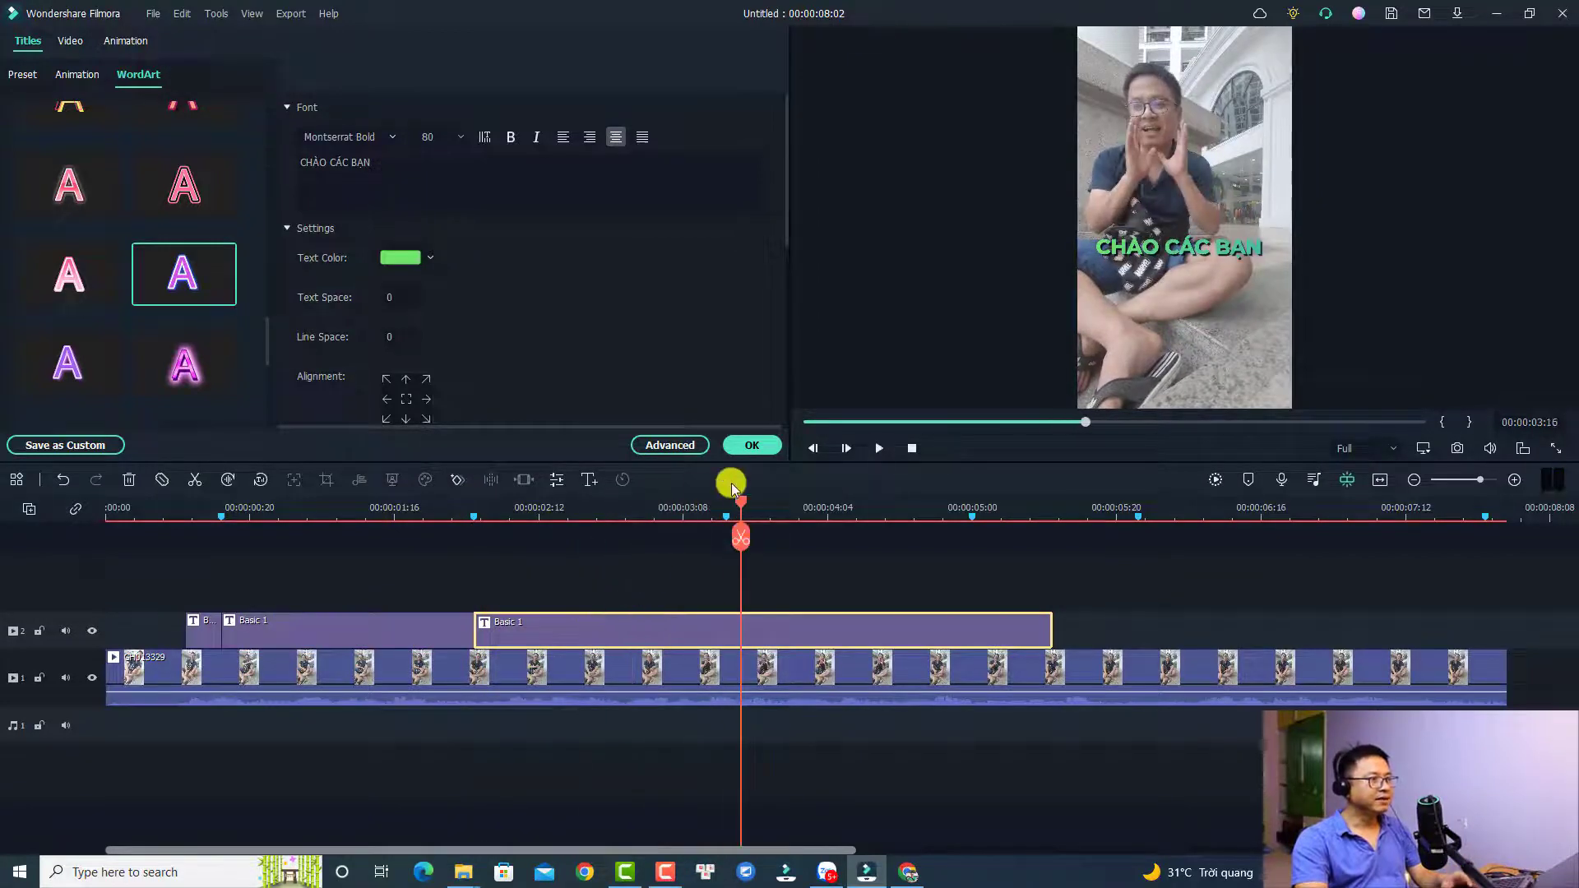
left_click_drag(742, 508, 727, 503)
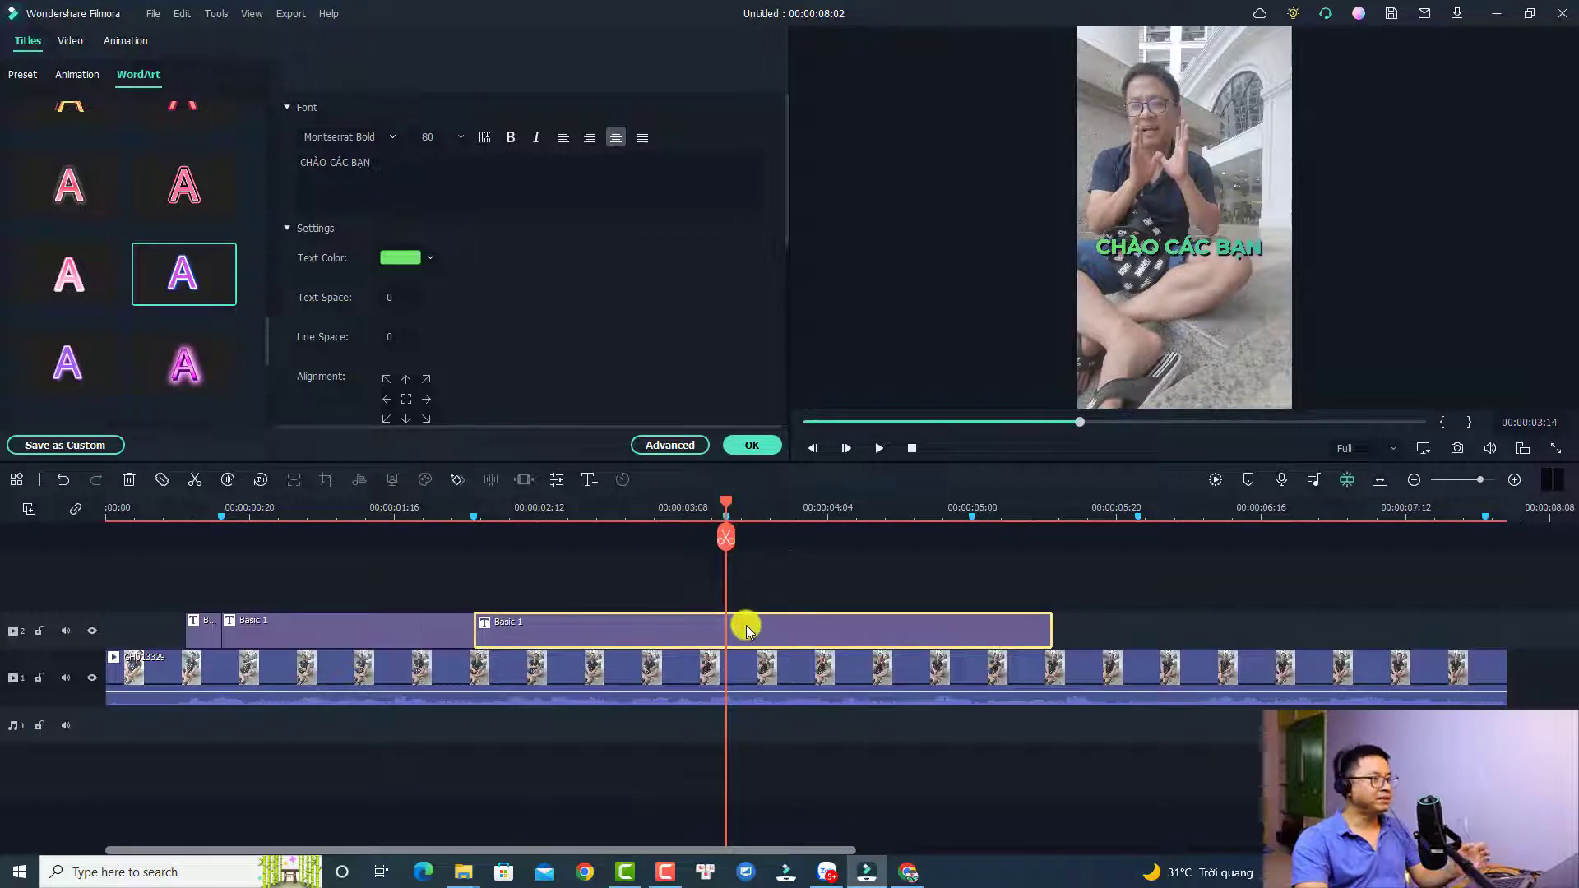
key("ctrl+b")
Split the title clip at the 00:00:05:00 marker and extend the last piece to the end of the video clip.
key("space")
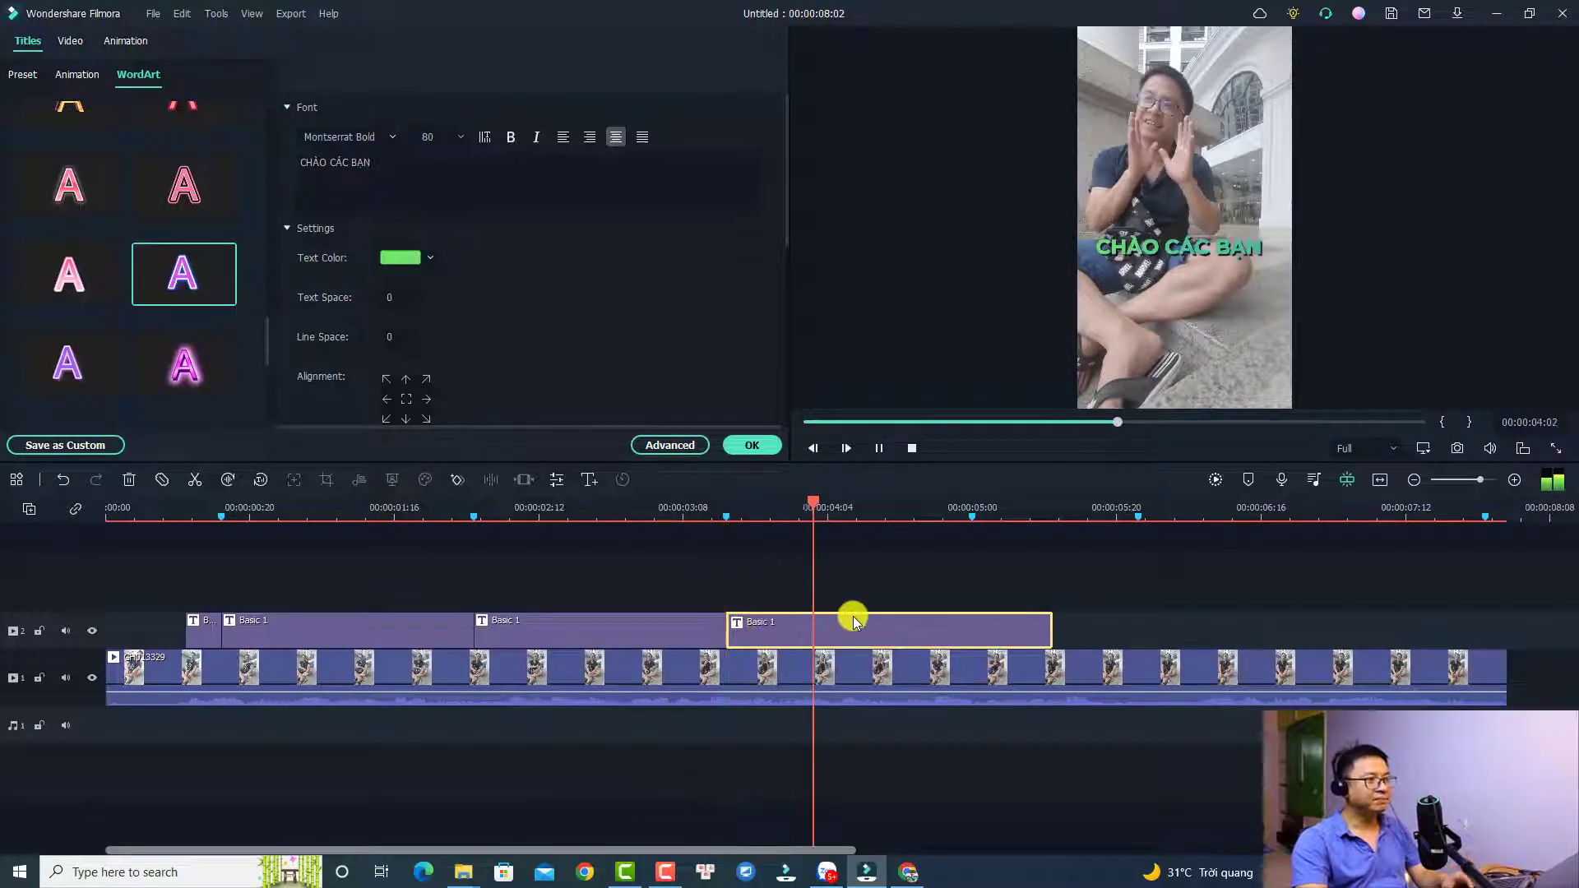
key("space")
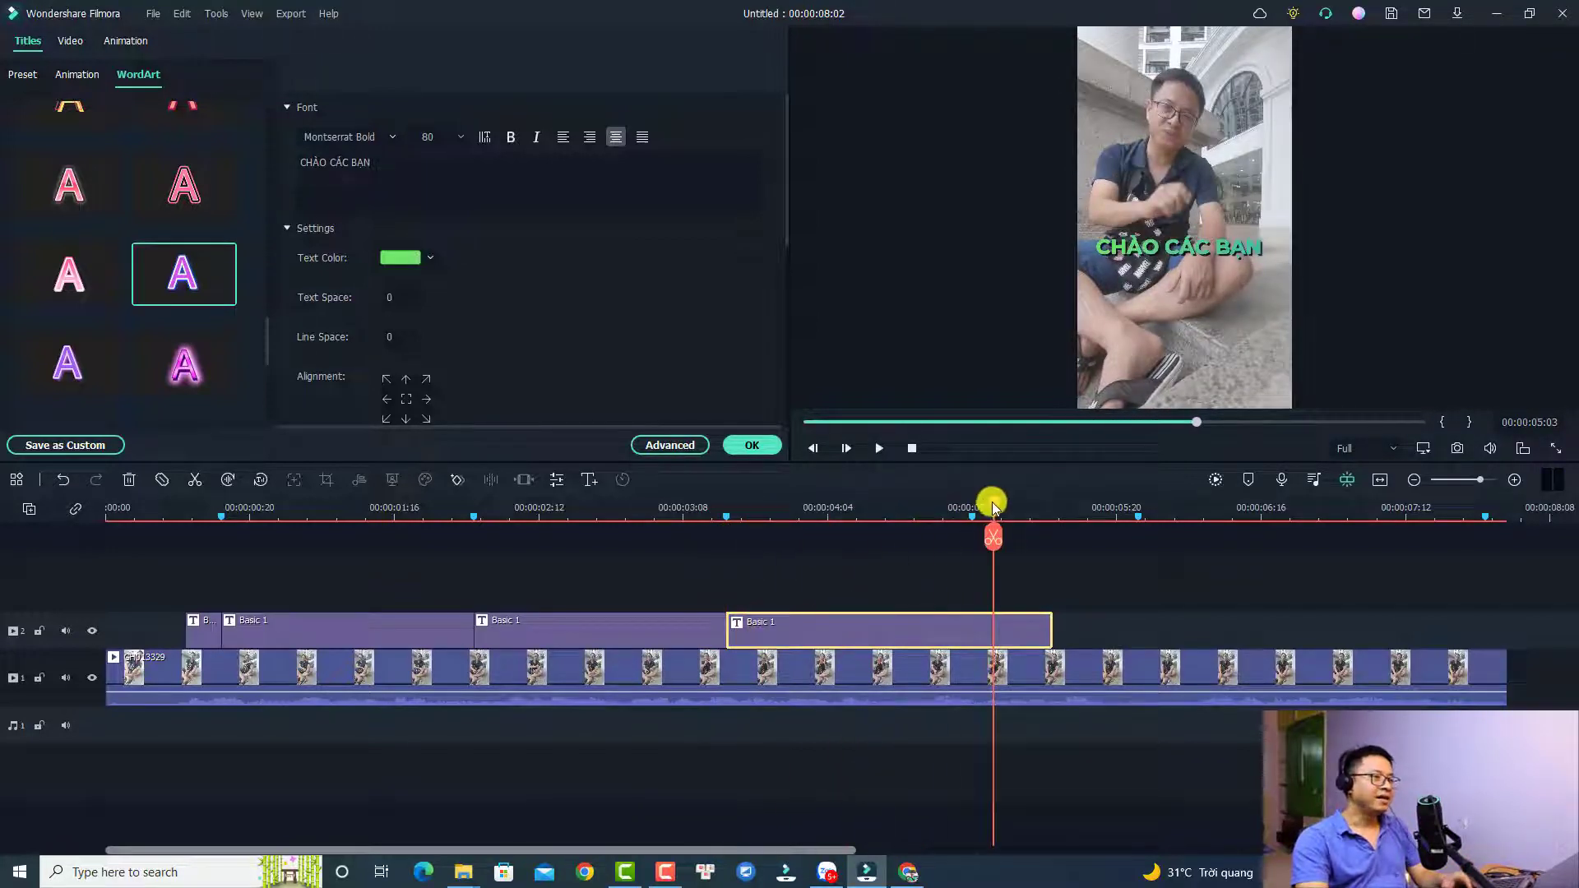
left_click(974, 507)
key("ctrl+b")
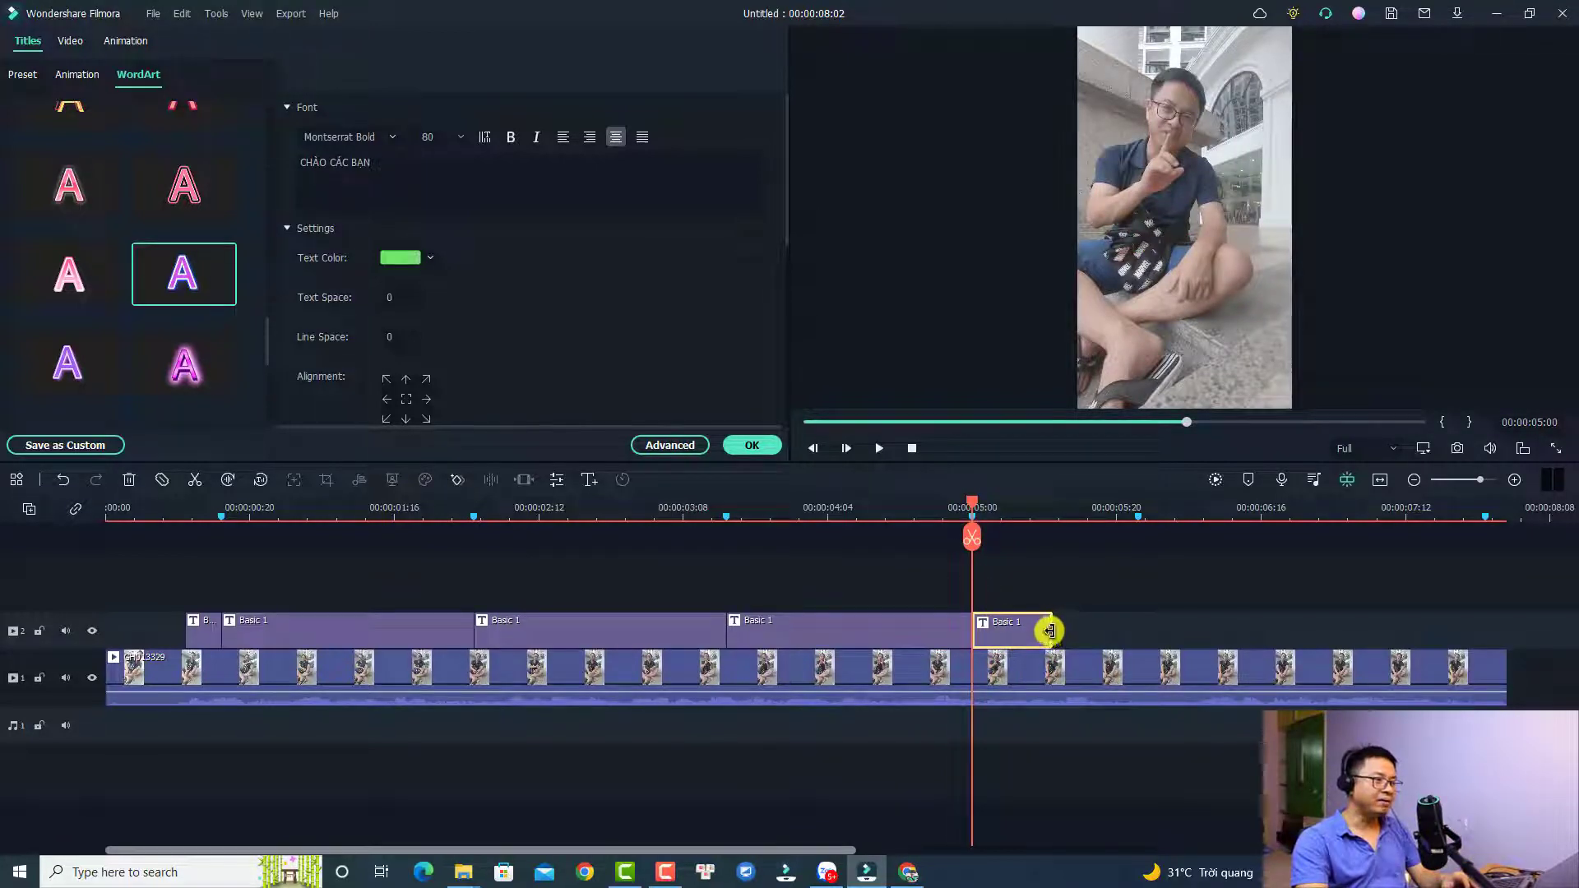
left_click_drag(1050, 630, 1507, 630)
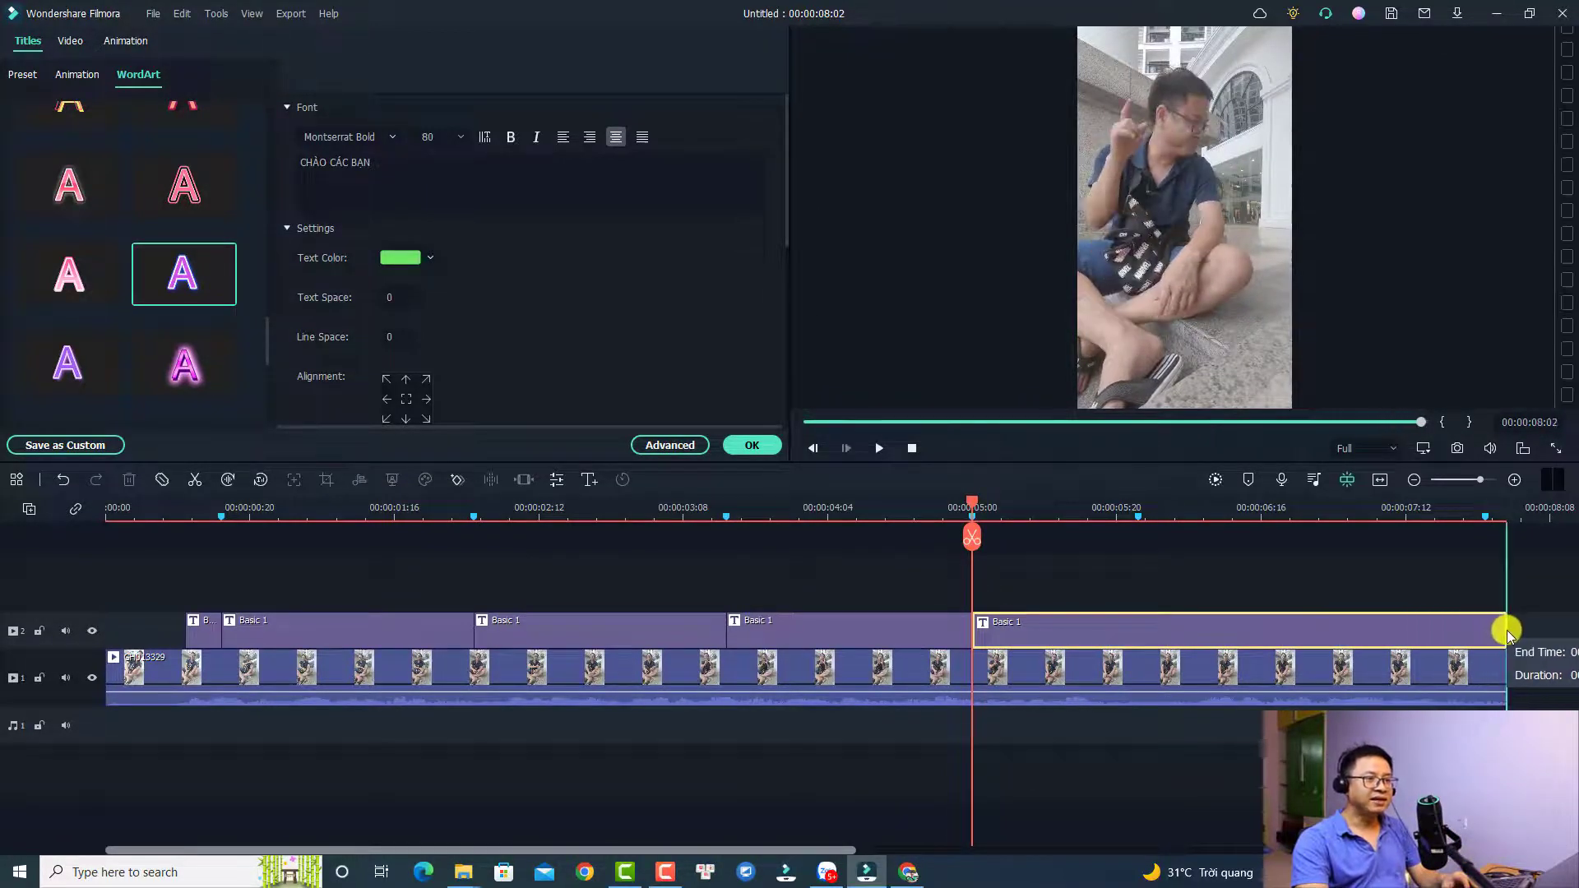
Split the last title piece at the 00:00:05:23 marker and go to the final marker at 00:00:07:23.
left_click(1139, 516)
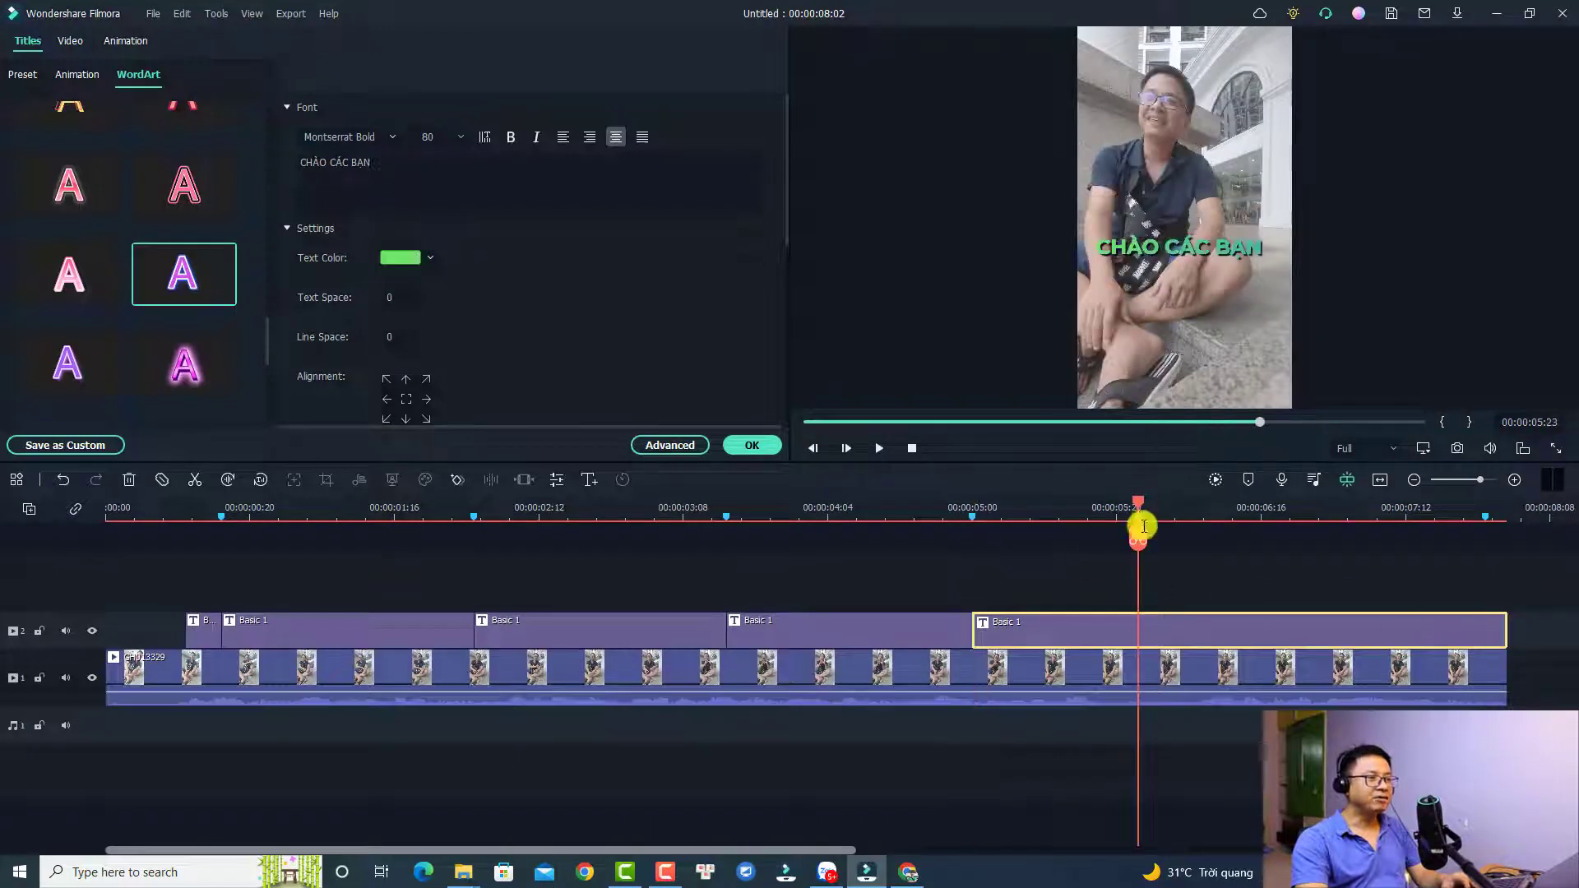
left_click(1143, 628)
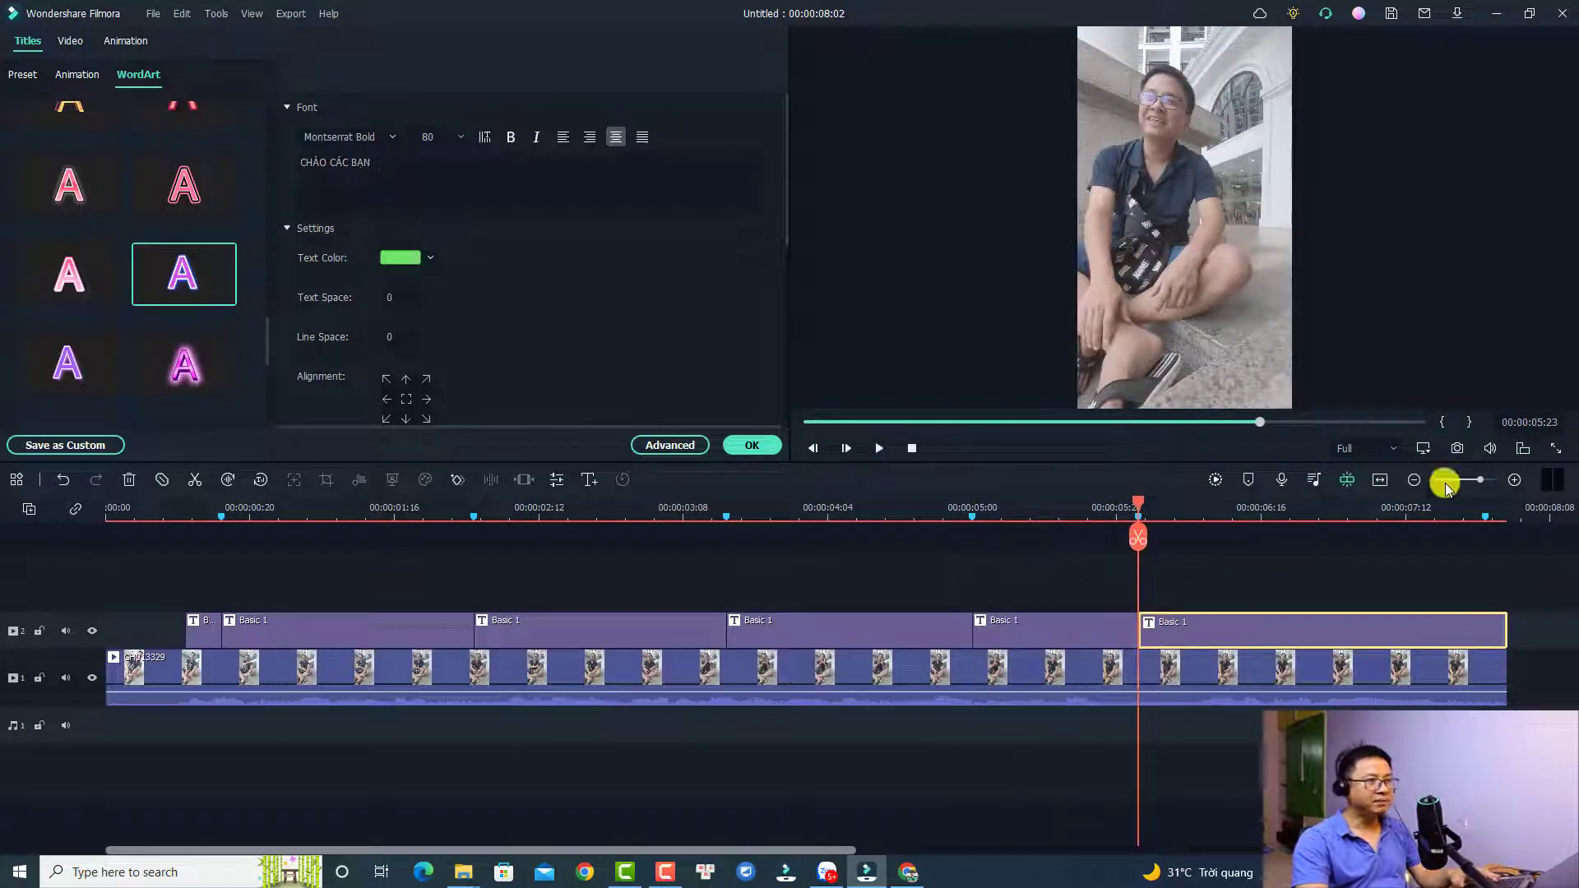
left_click(1485, 509)
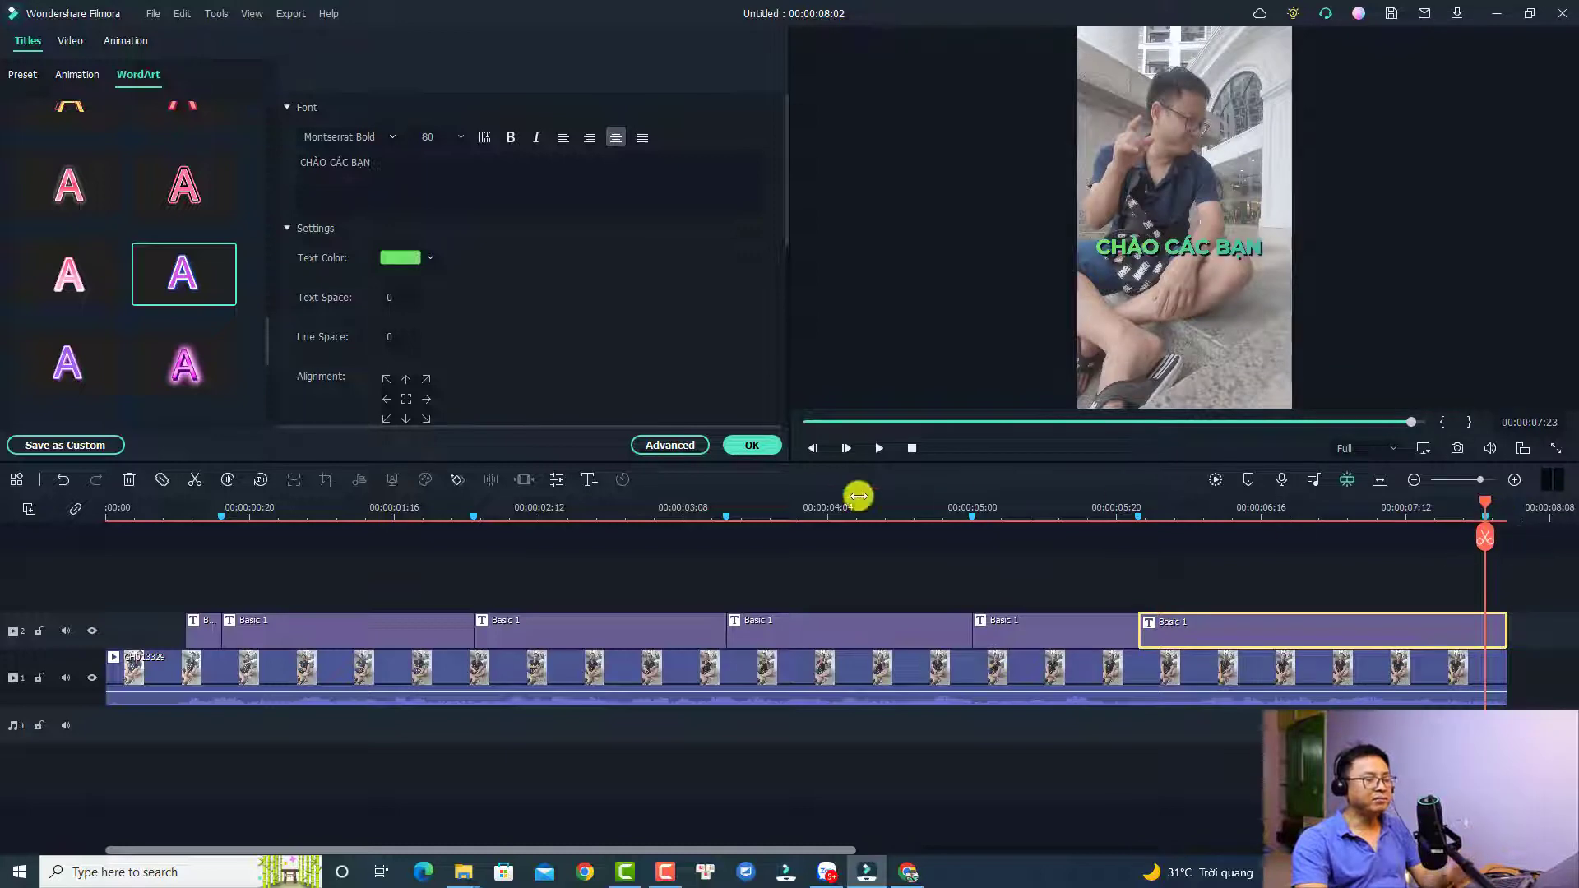
Play the opening and replace the second title piece's text with four lines: "CHÀO MỪNG CÁC", "BẠN ĐẾN VỚI", "CHANNEL CỦA", "MÌNH".
left_click(248, 510)
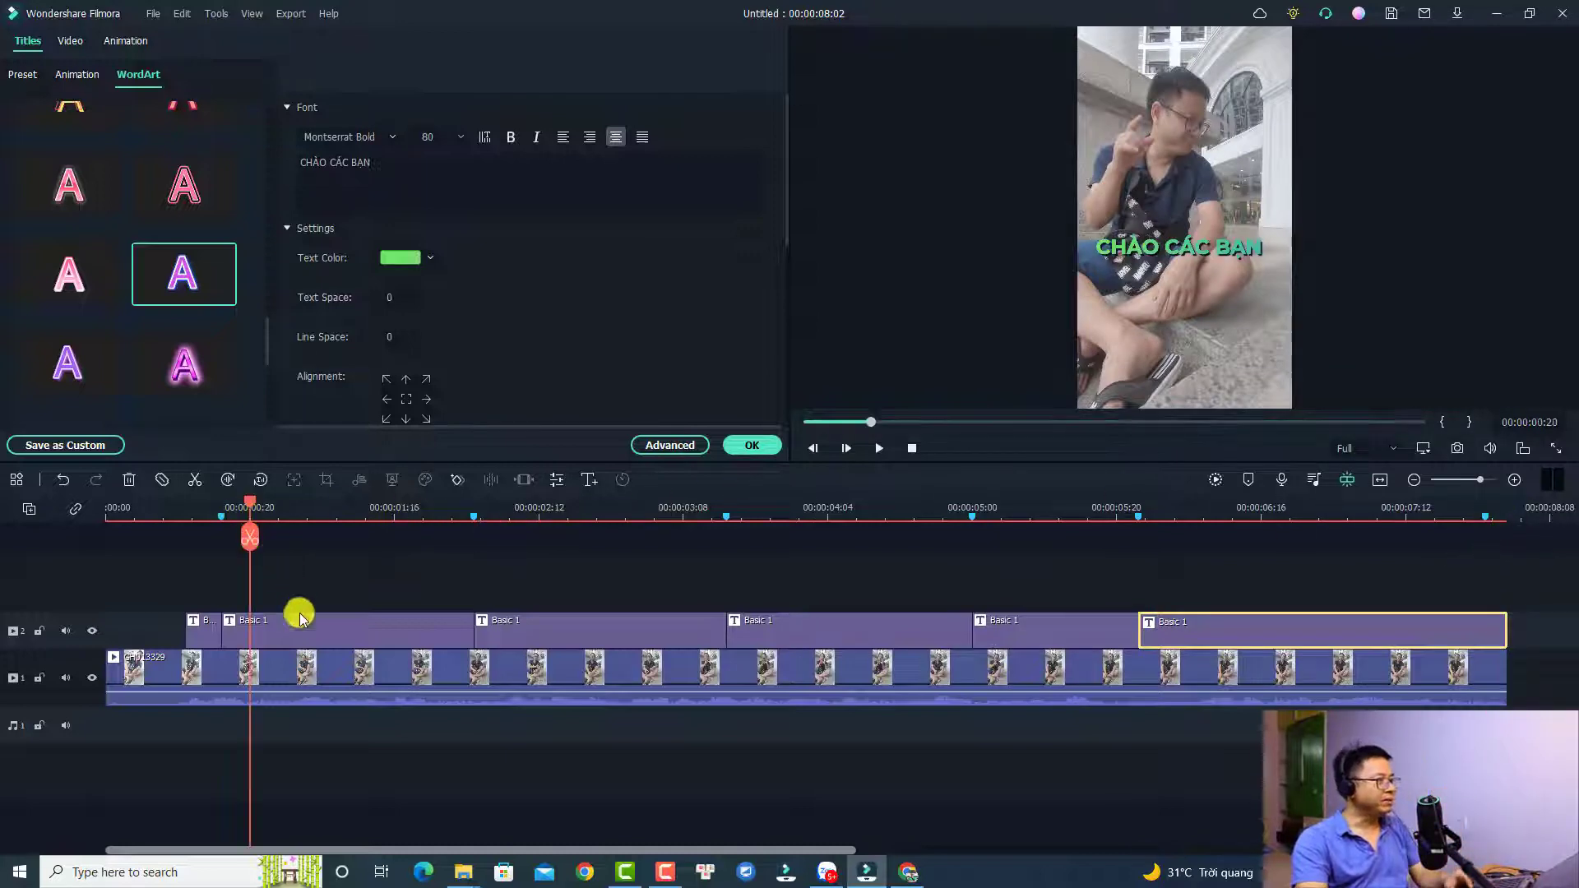
left_click(299, 627)
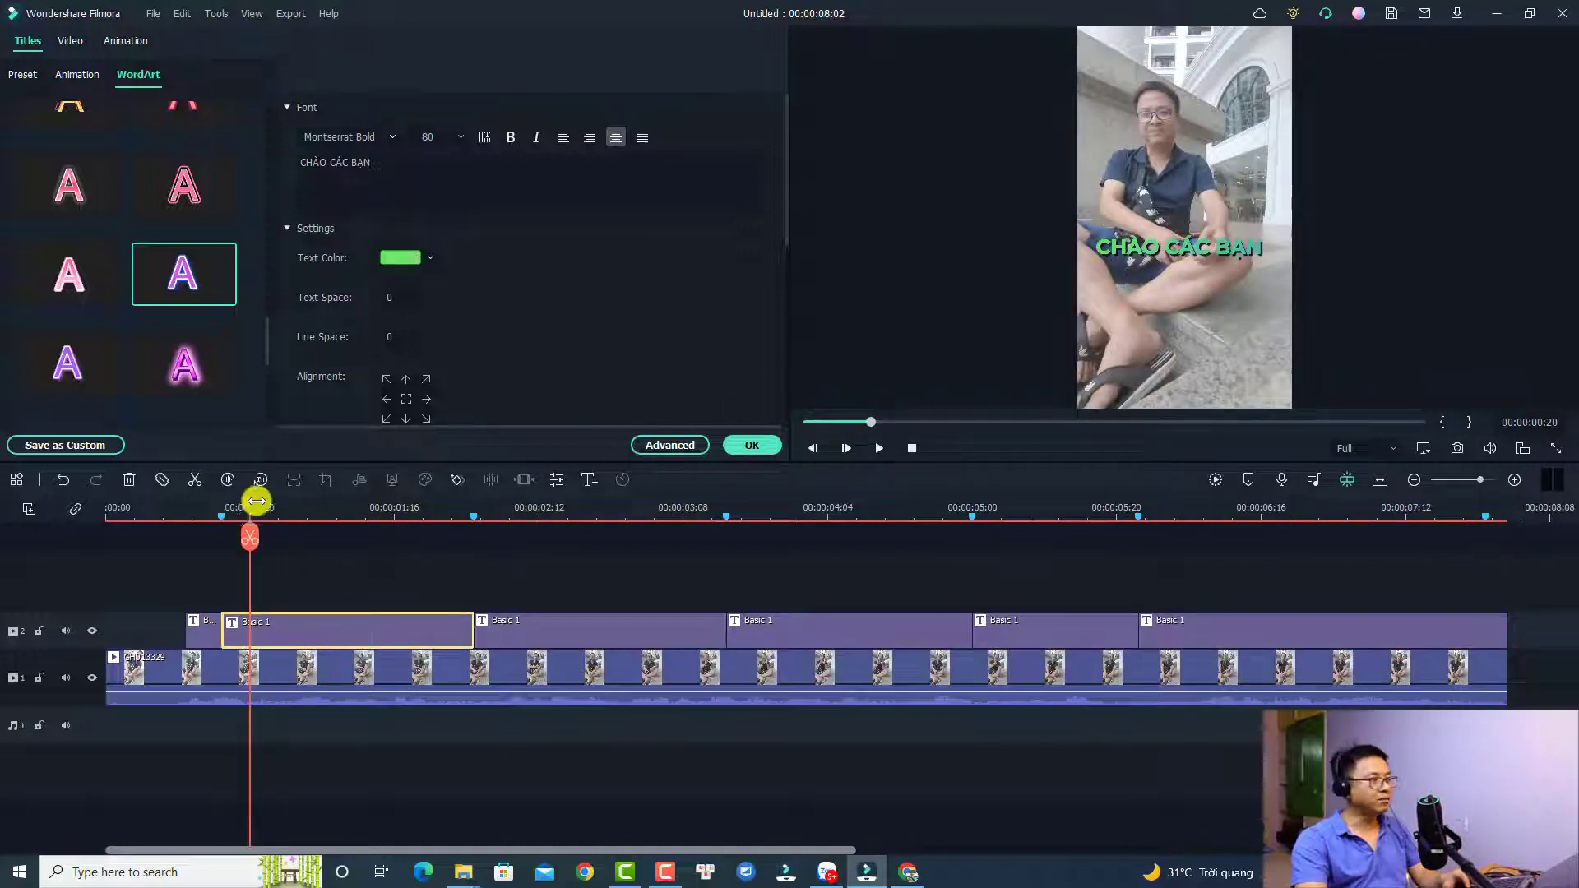
left_click(186, 509)
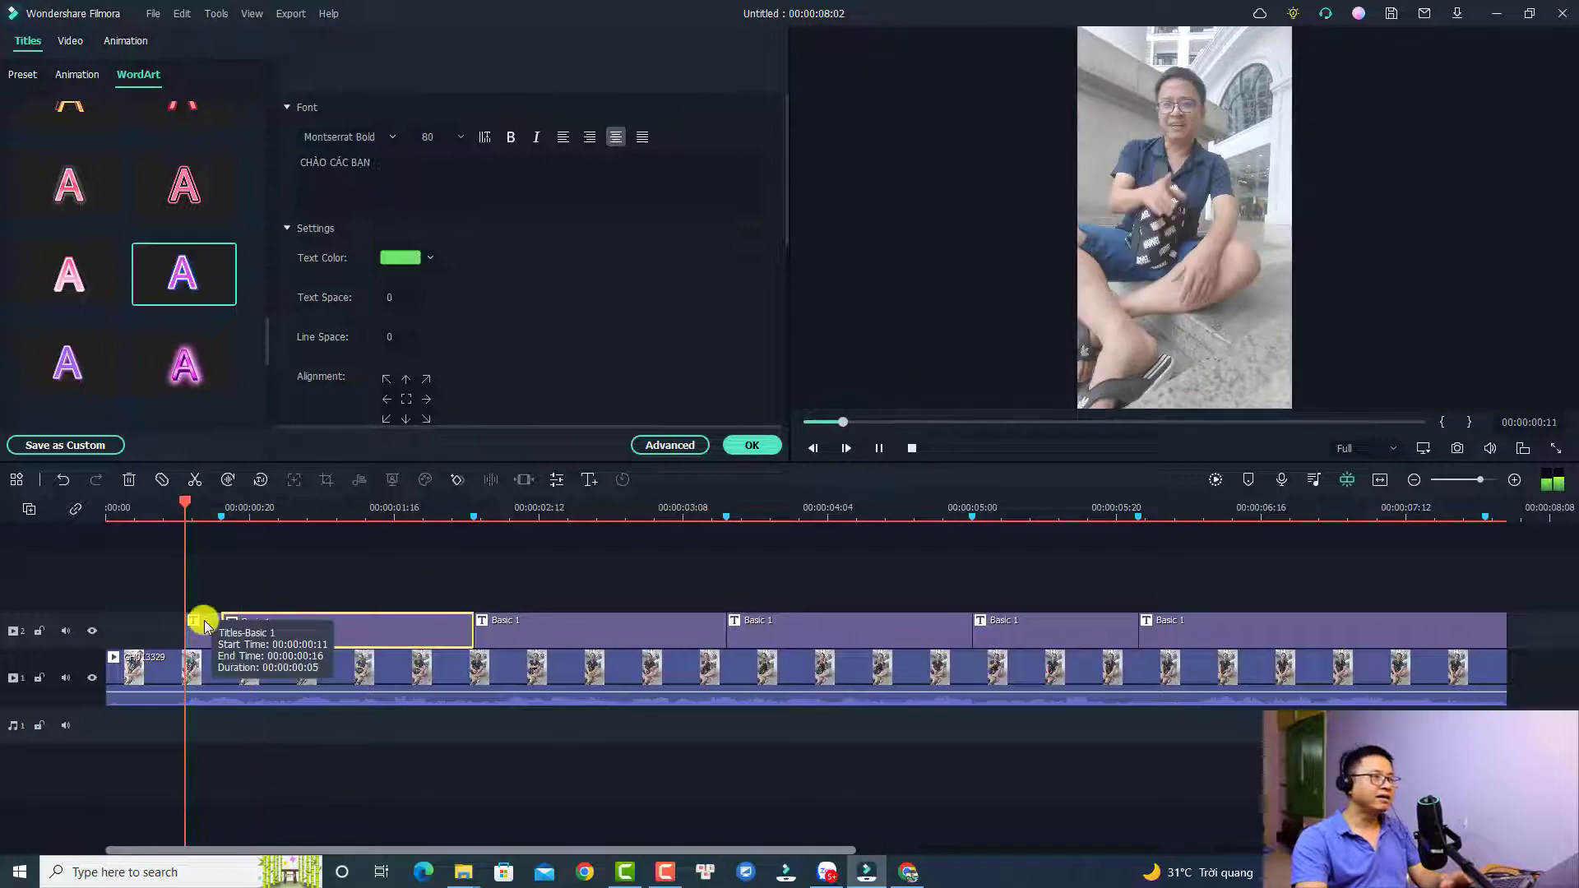
key("space")
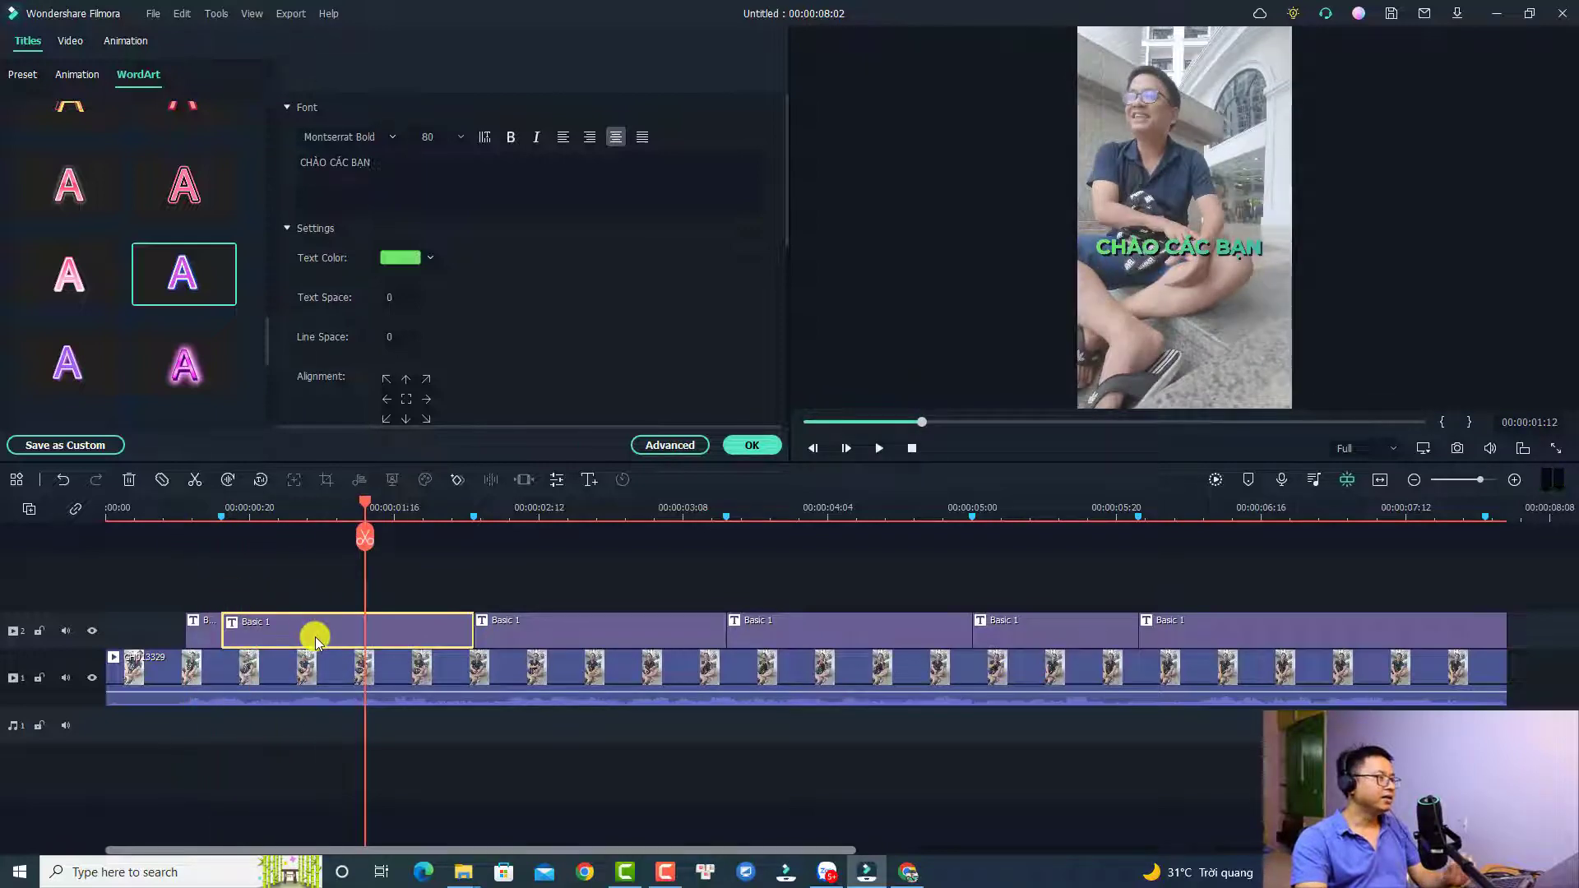
left_click(314, 636)
left_click(409, 162)
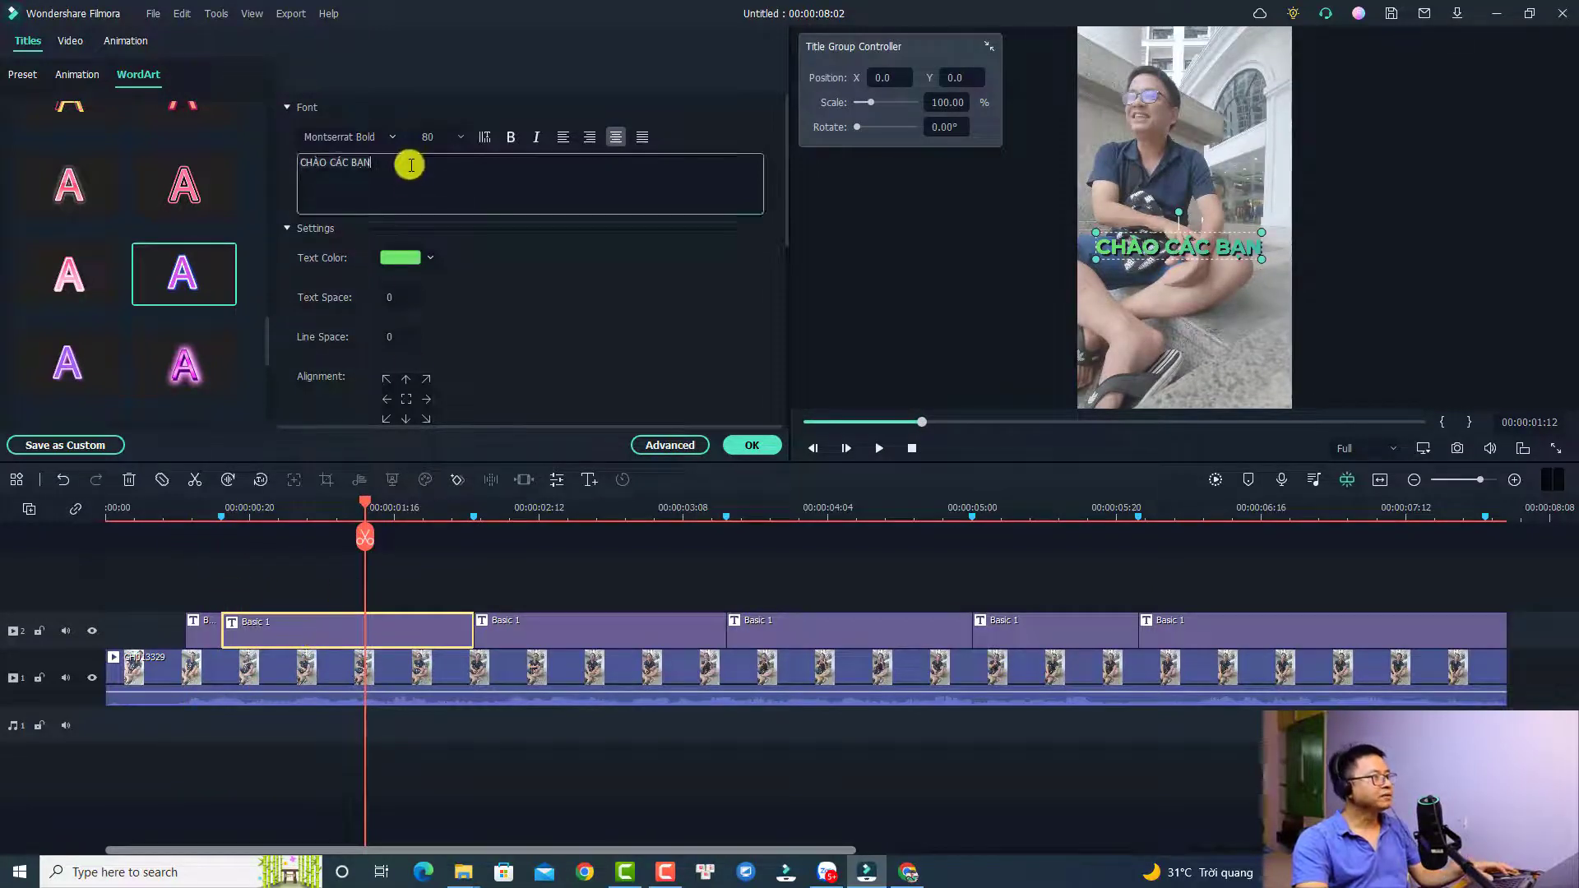
key("ctrl+a")
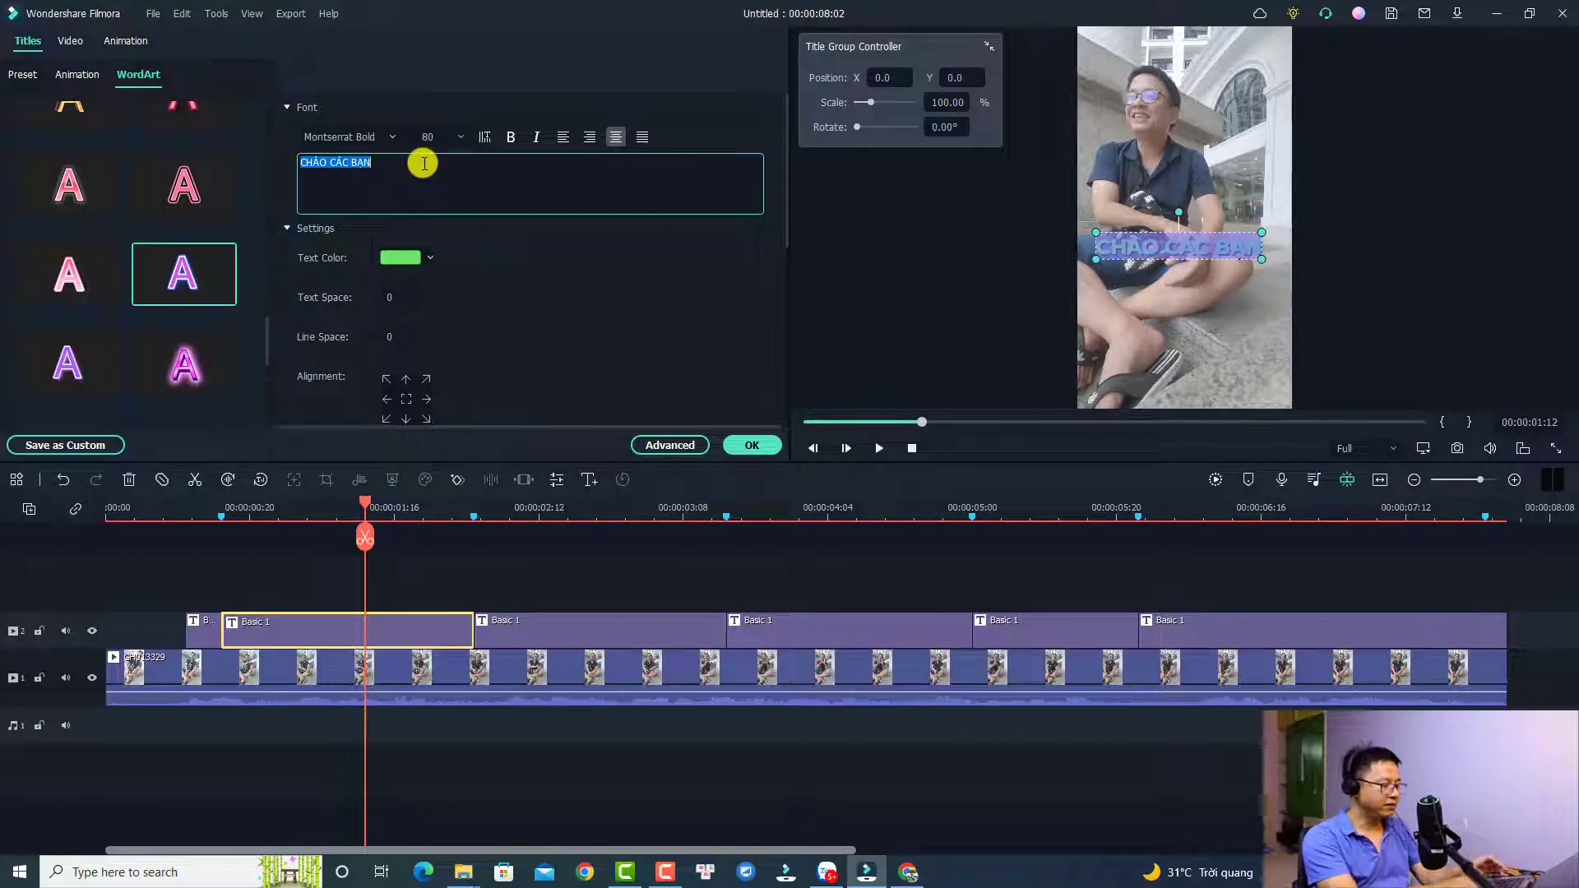
type("CHÀO MỪNG C")
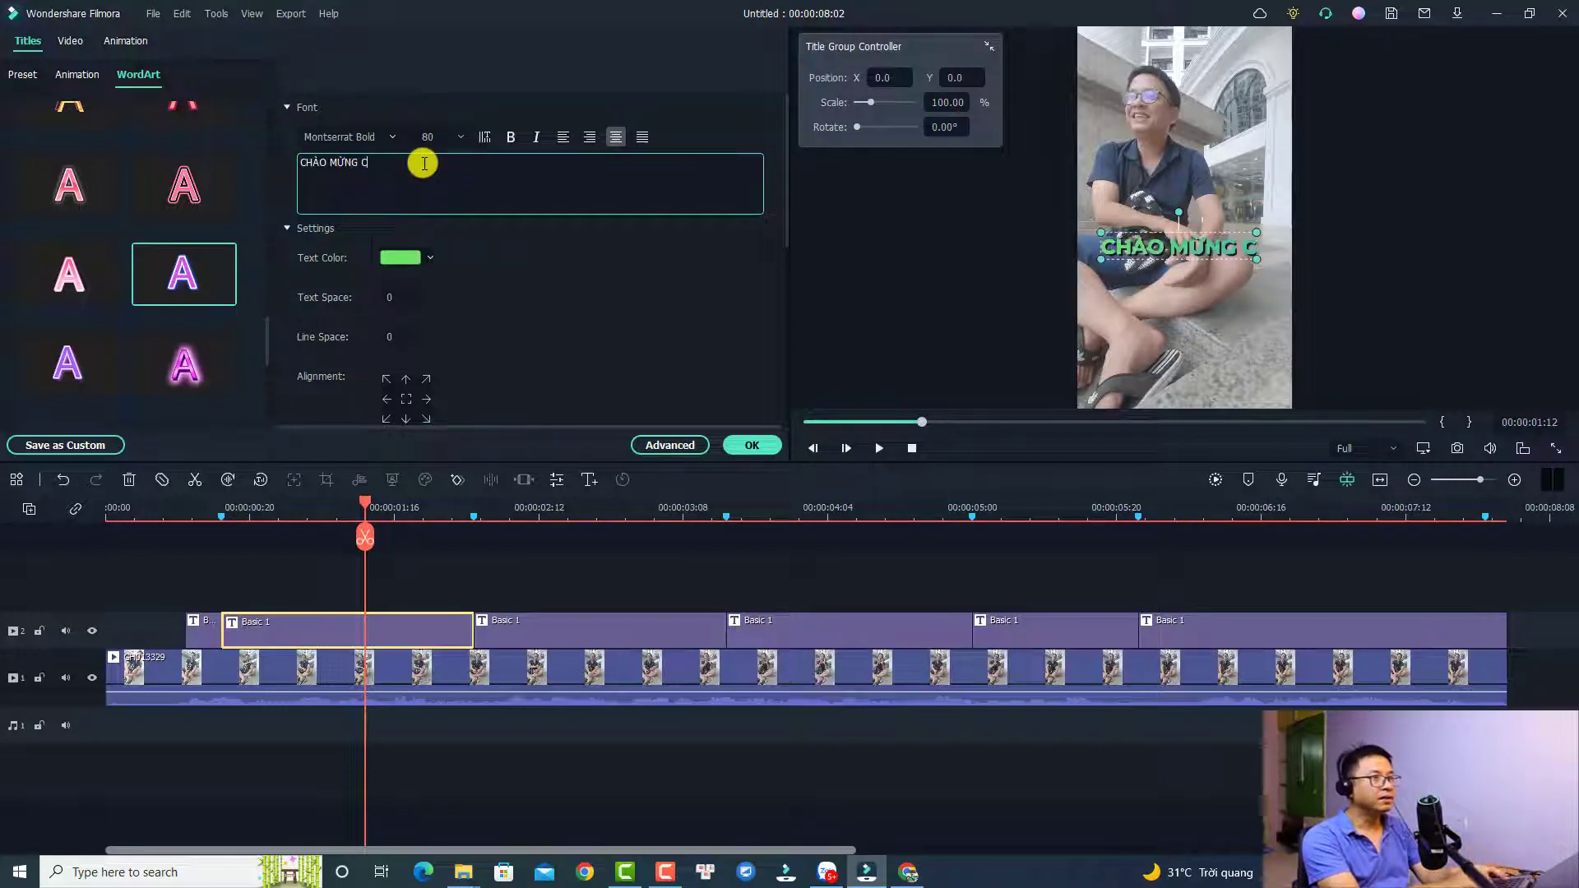
type("A")
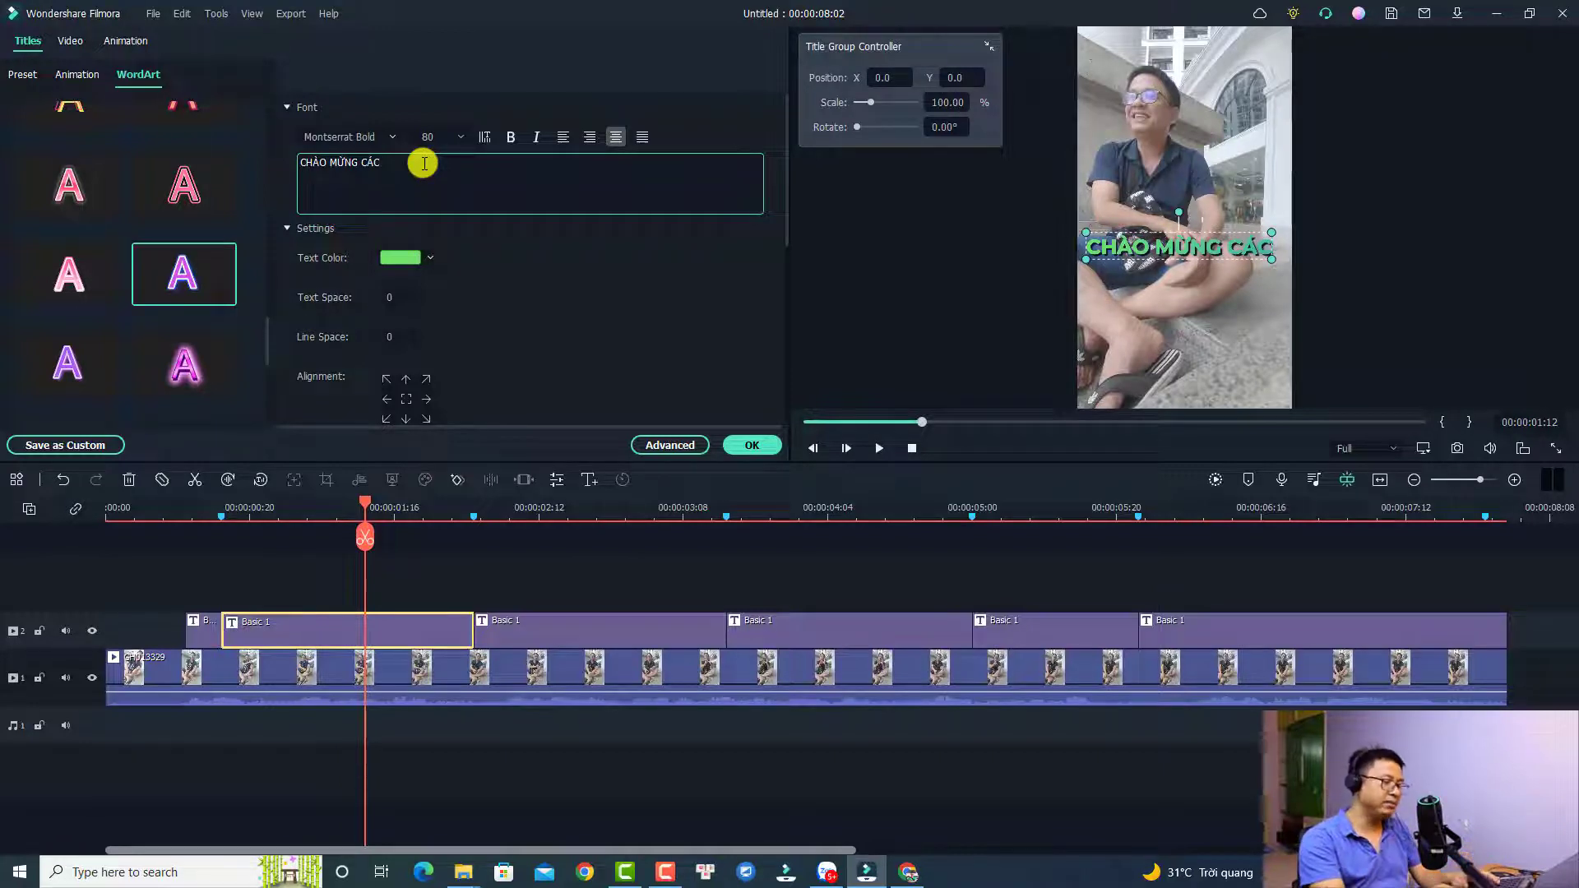
type("C")
key("Return")
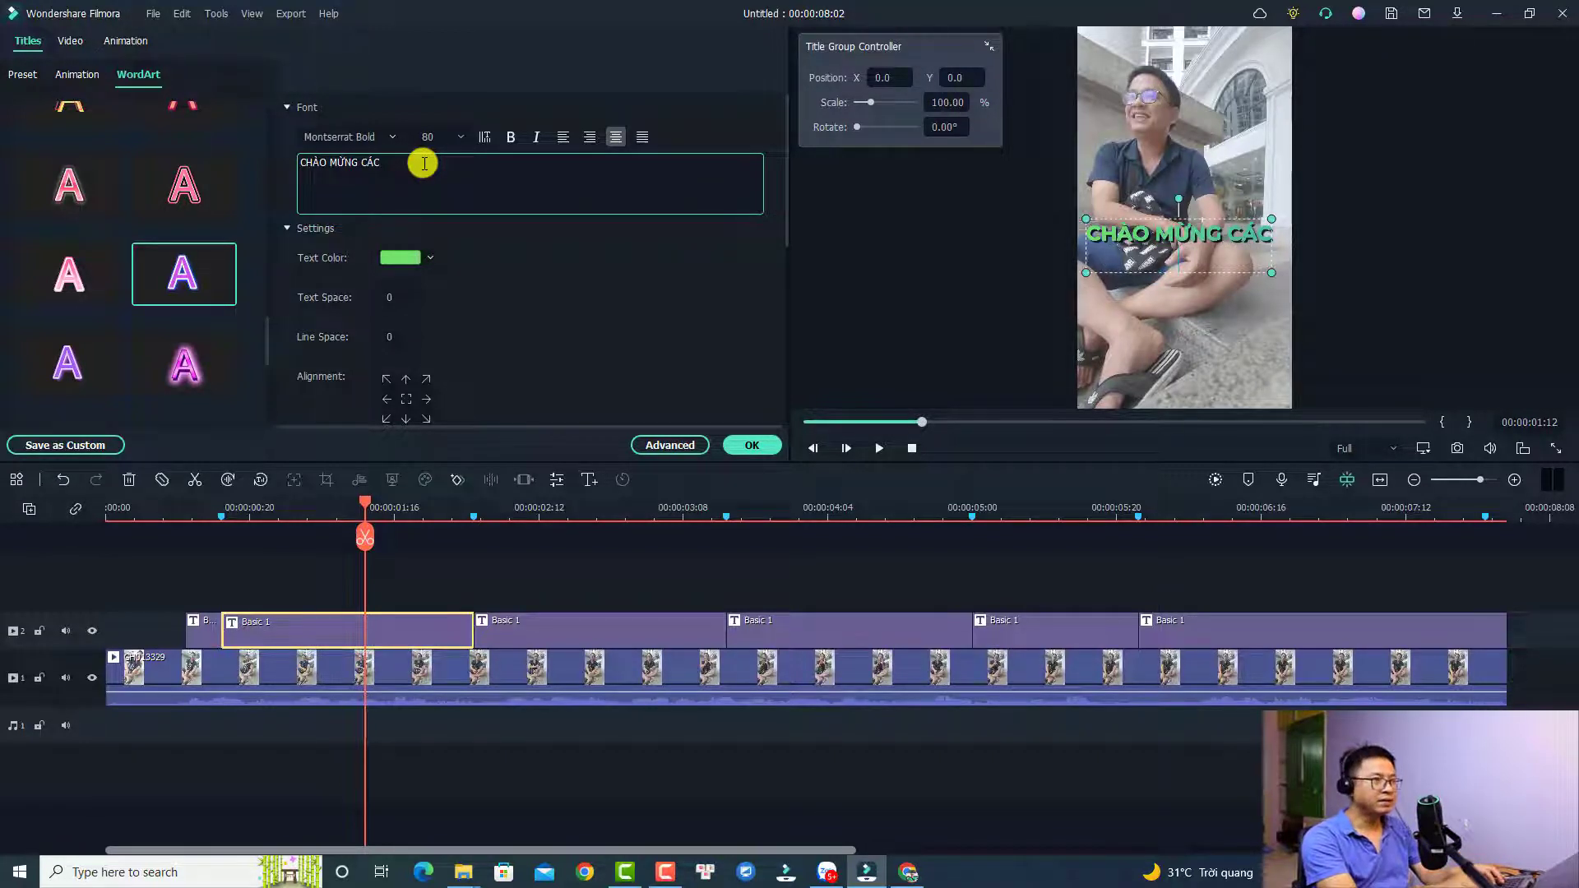
type("BẠN ĐẾN VỚI")
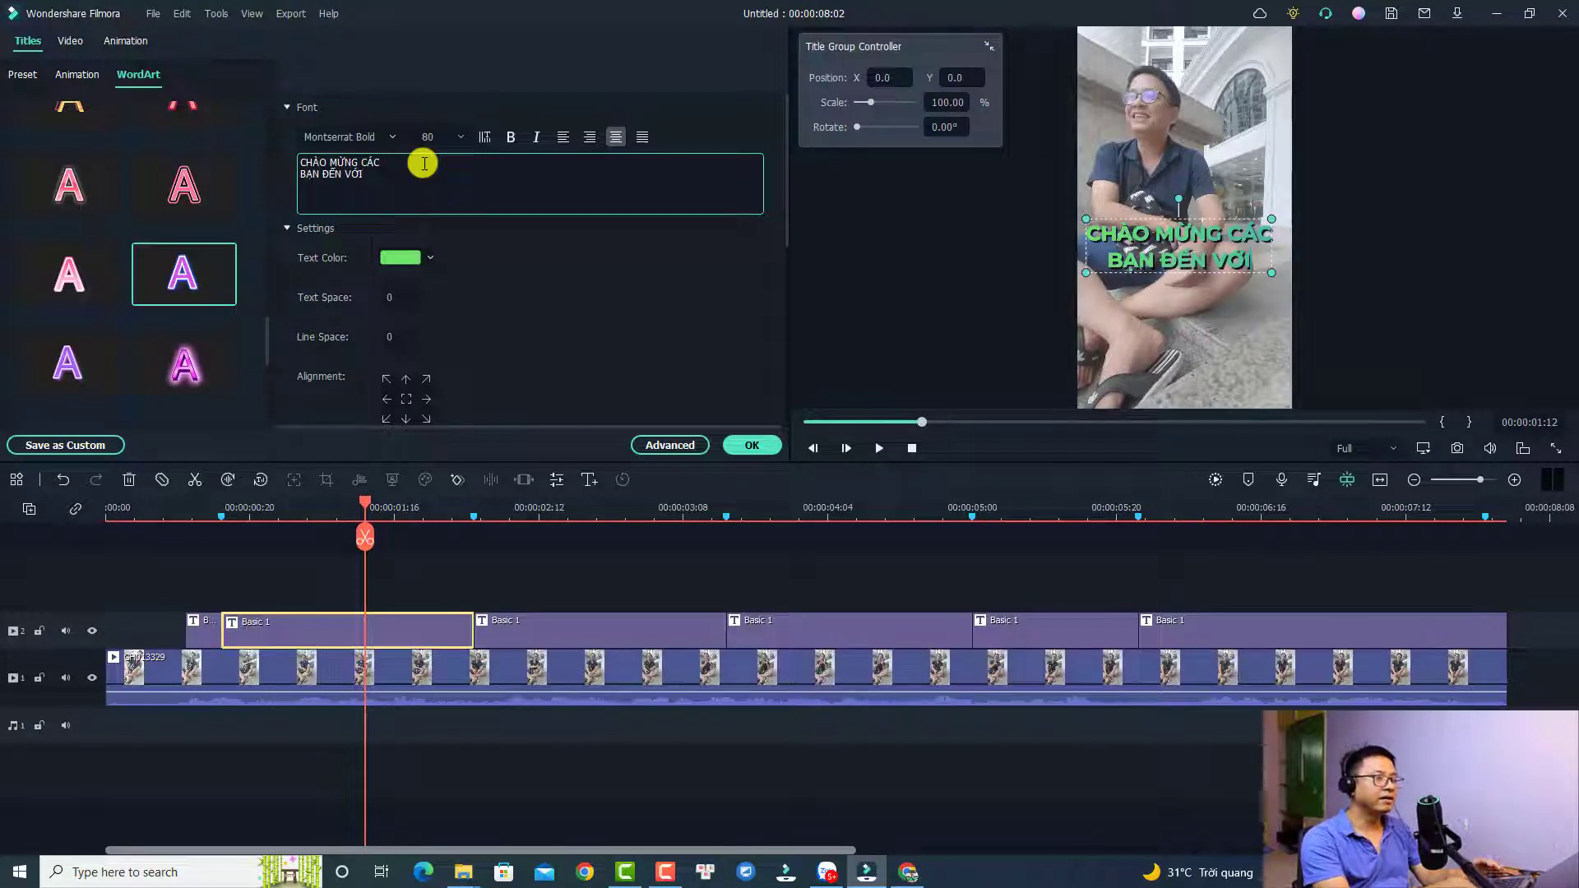
key("Return")
type("CHANNEL CỦA")
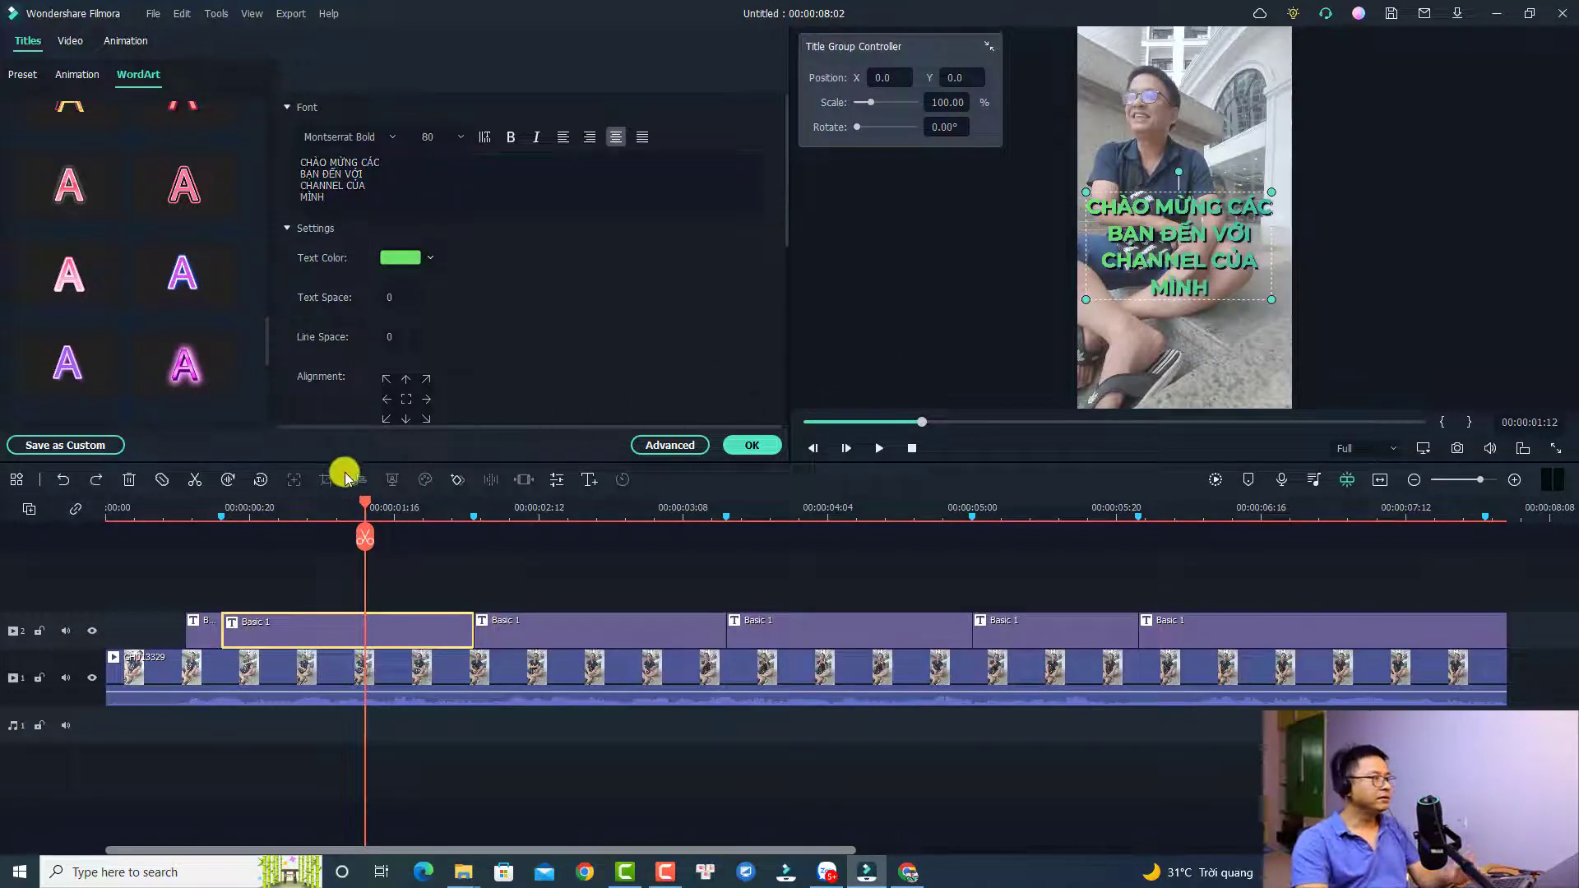
Play through to the third title piece, replace its text with "TRONG VIDEO NÀY" and "MÌNH SẼ" on two lines, and confirm.
left_click(178, 513)
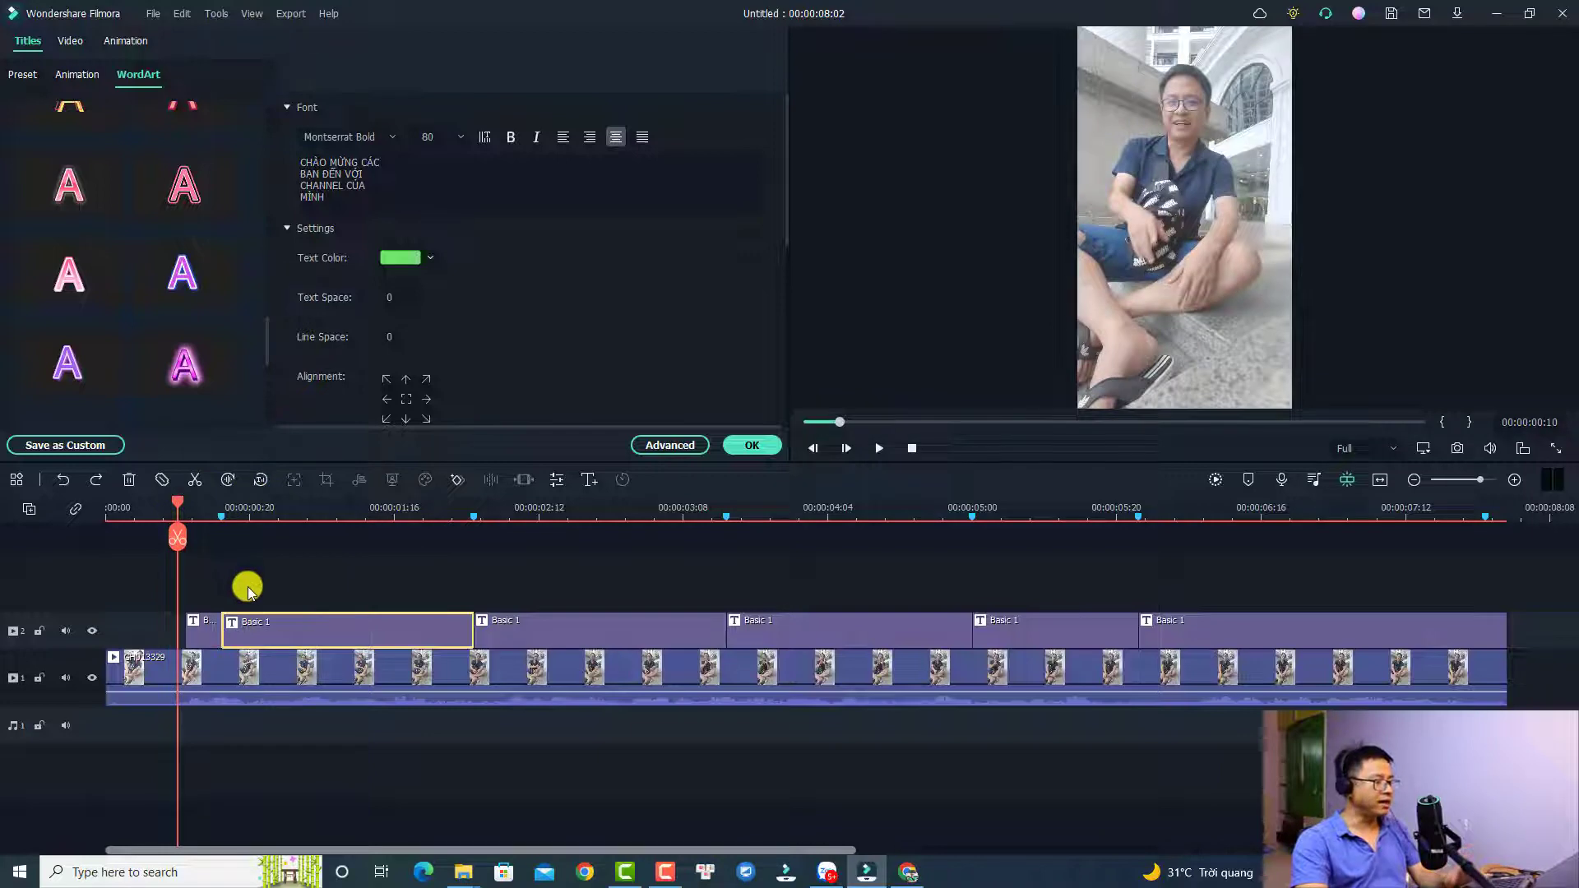
key("space")
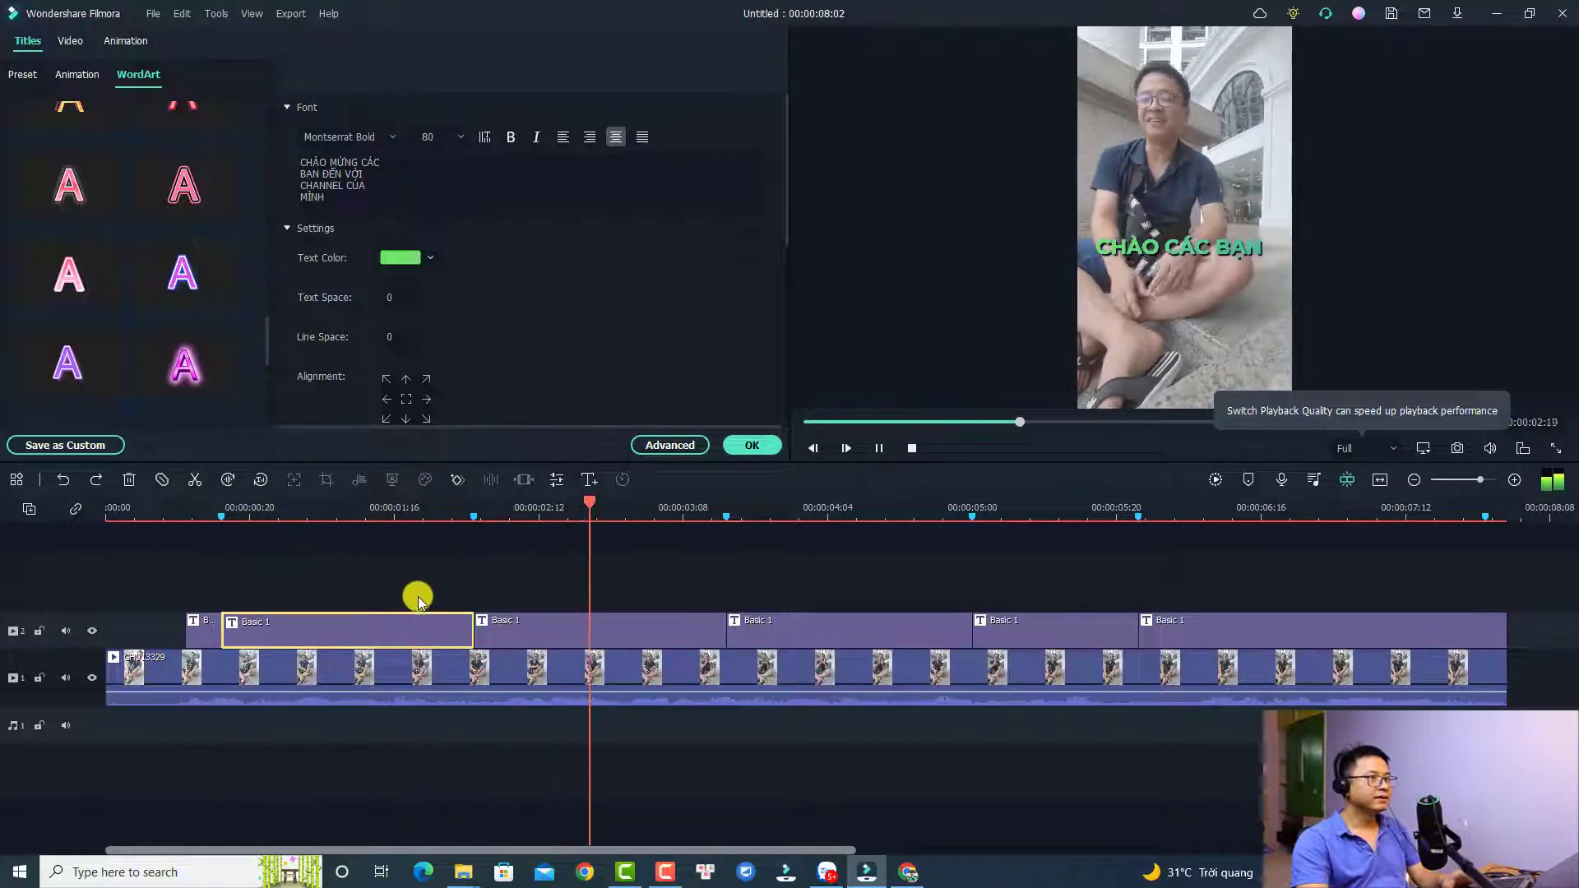
key("space")
left_click(560, 636)
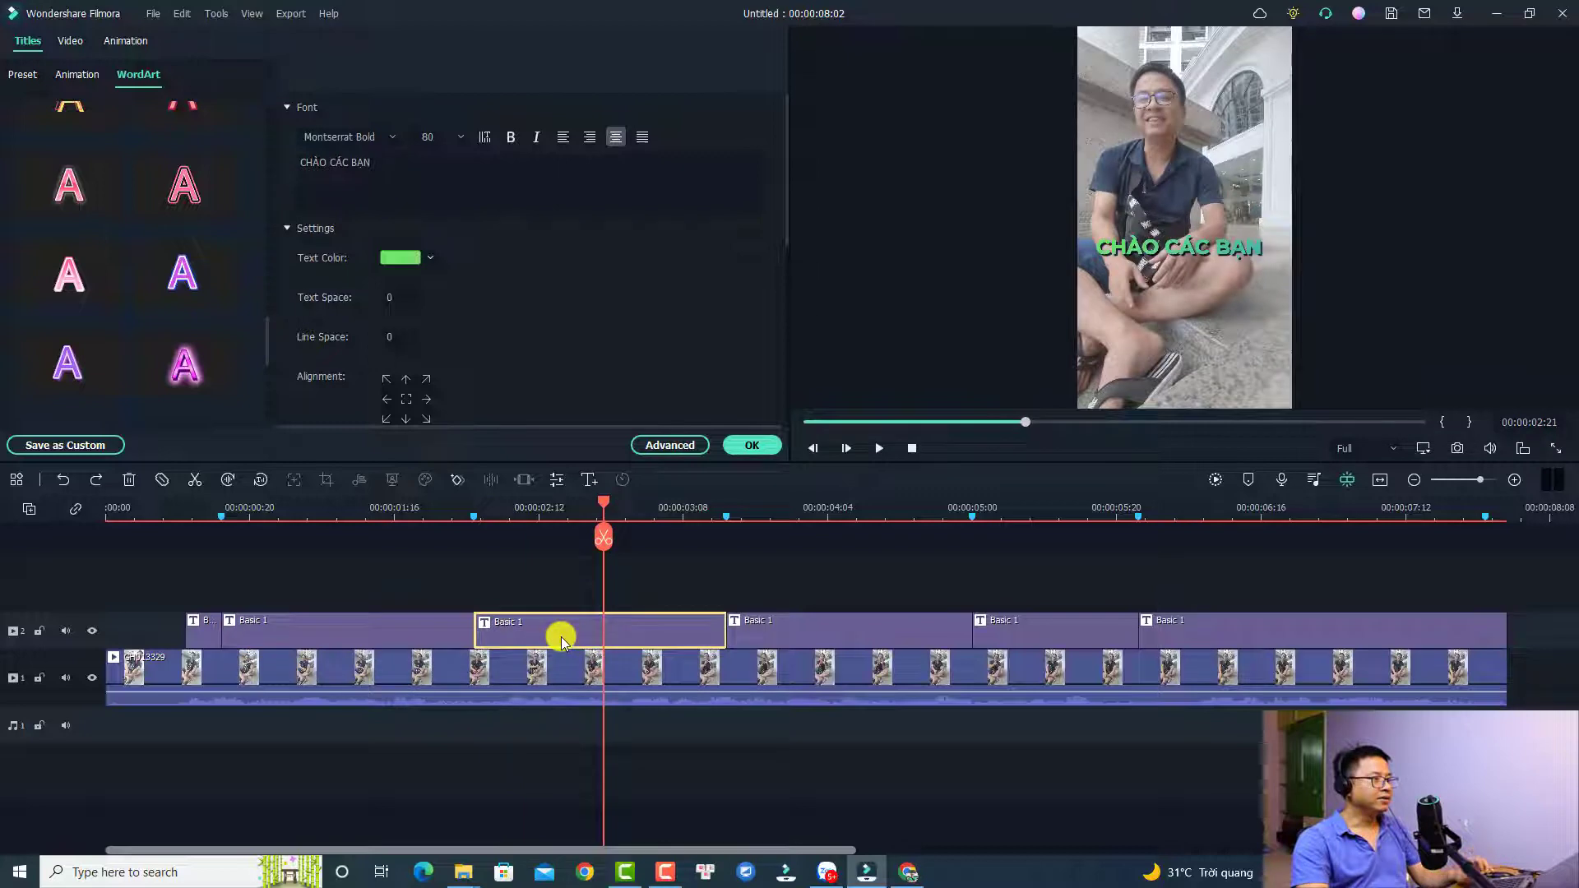
left_click(448, 192)
key("ctrl+a")
type("TRONG ")
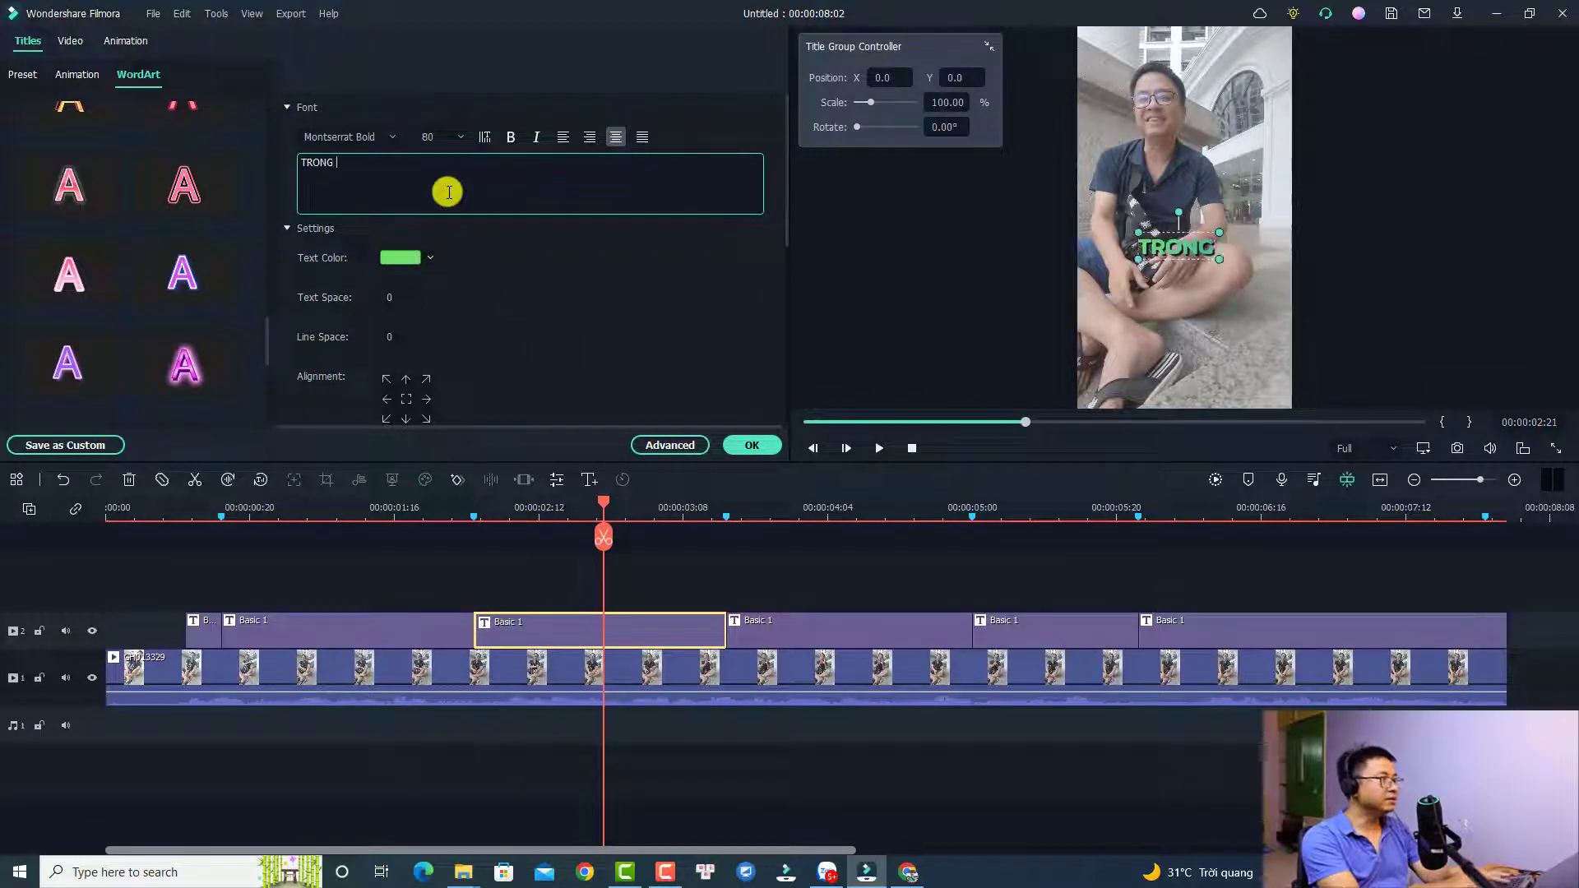
type("VIDE")
key("BackSpace")
key("BackSpace")
key("BackSpace")
type("ID")
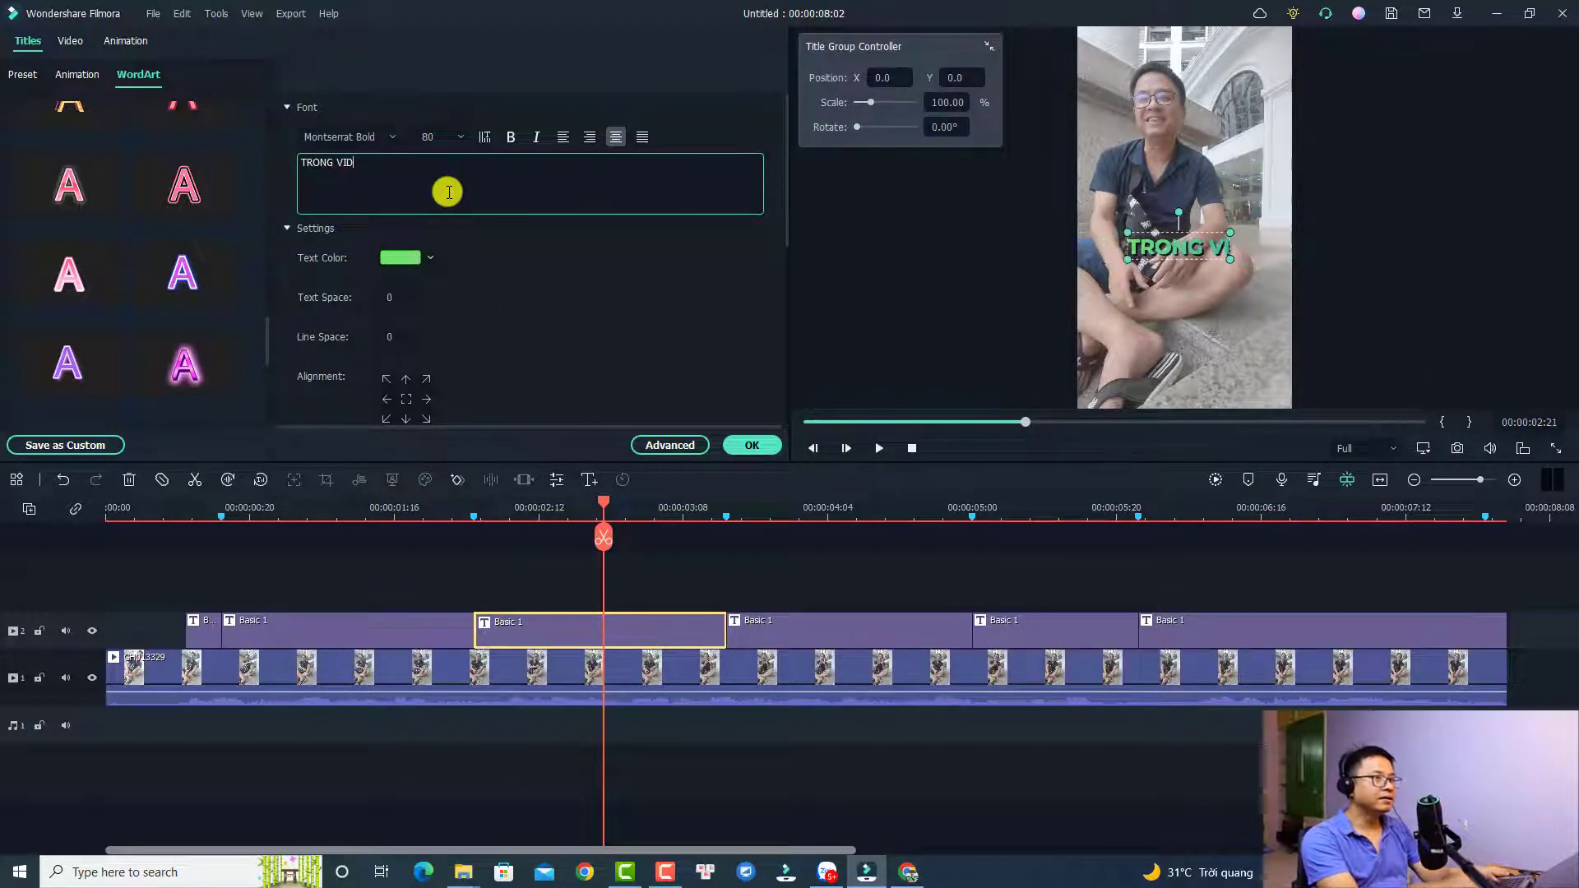
type("EO NÀY")
key("Return")
type("M")
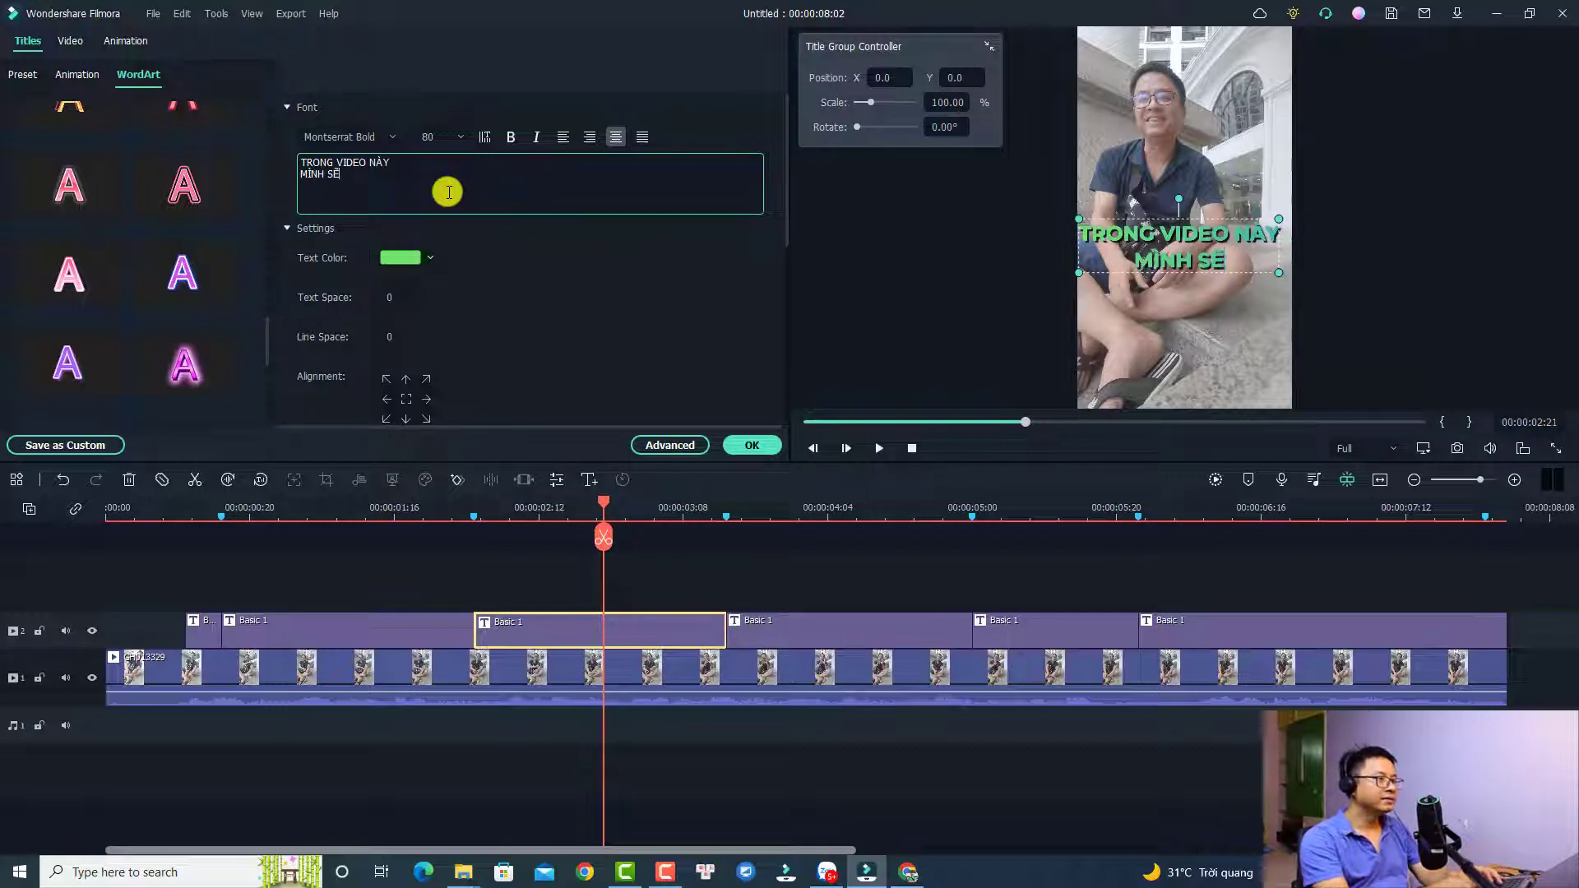
type("ÌNH SẼ")
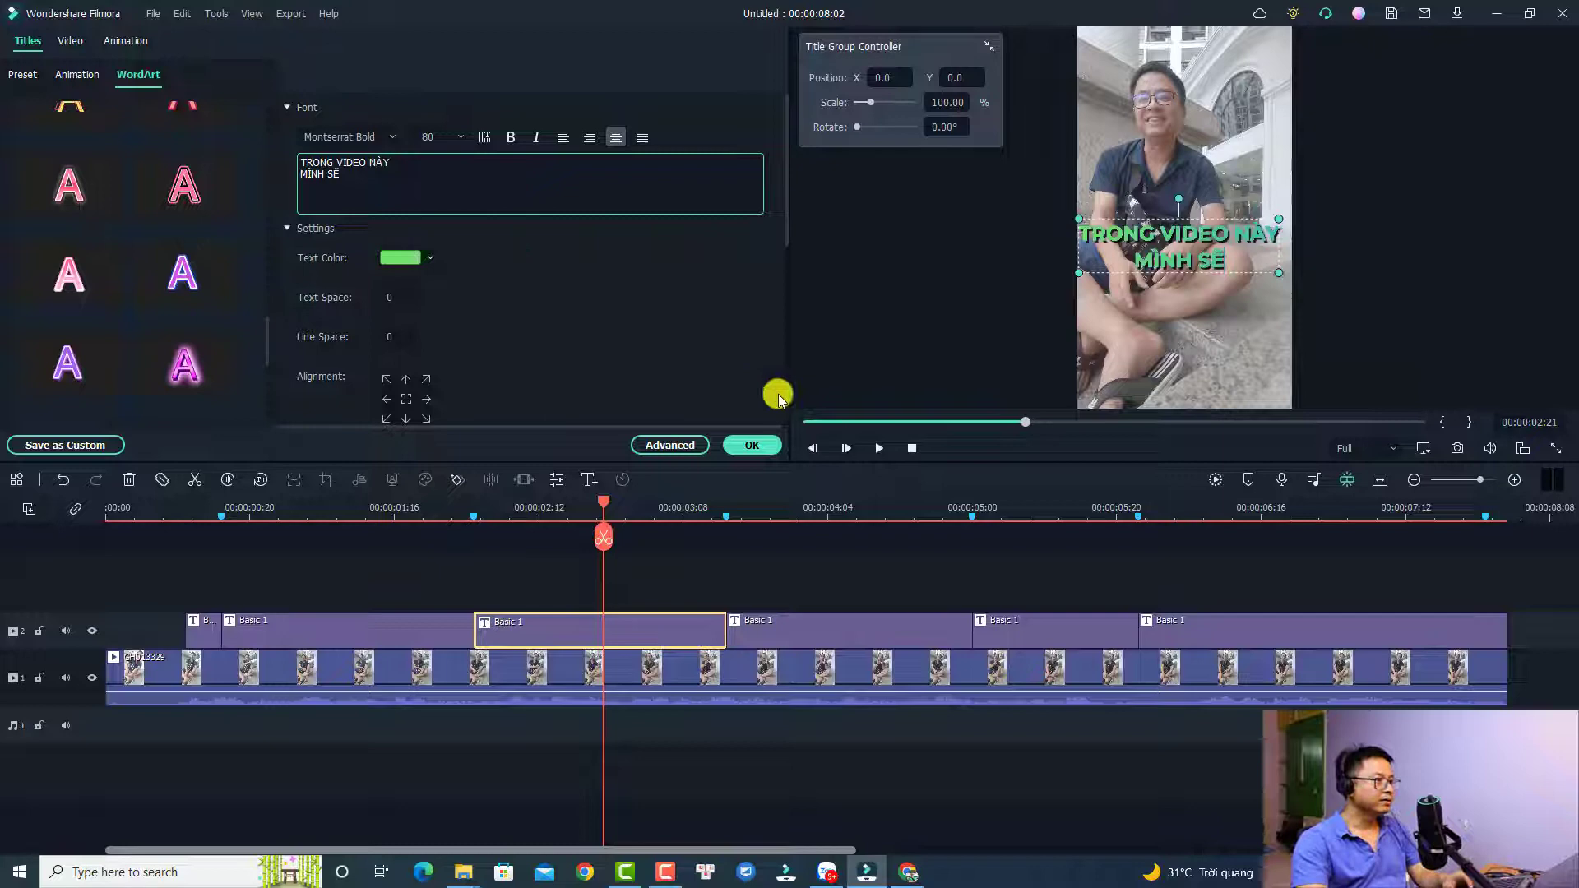
left_click(752, 445)
Listen to the third title's section, extend its second line to "MÌNH SẼ HƯỚNG", add the line "DẪN CÁC BẠN", and confirm.
left_click(420, 513)
key("space")
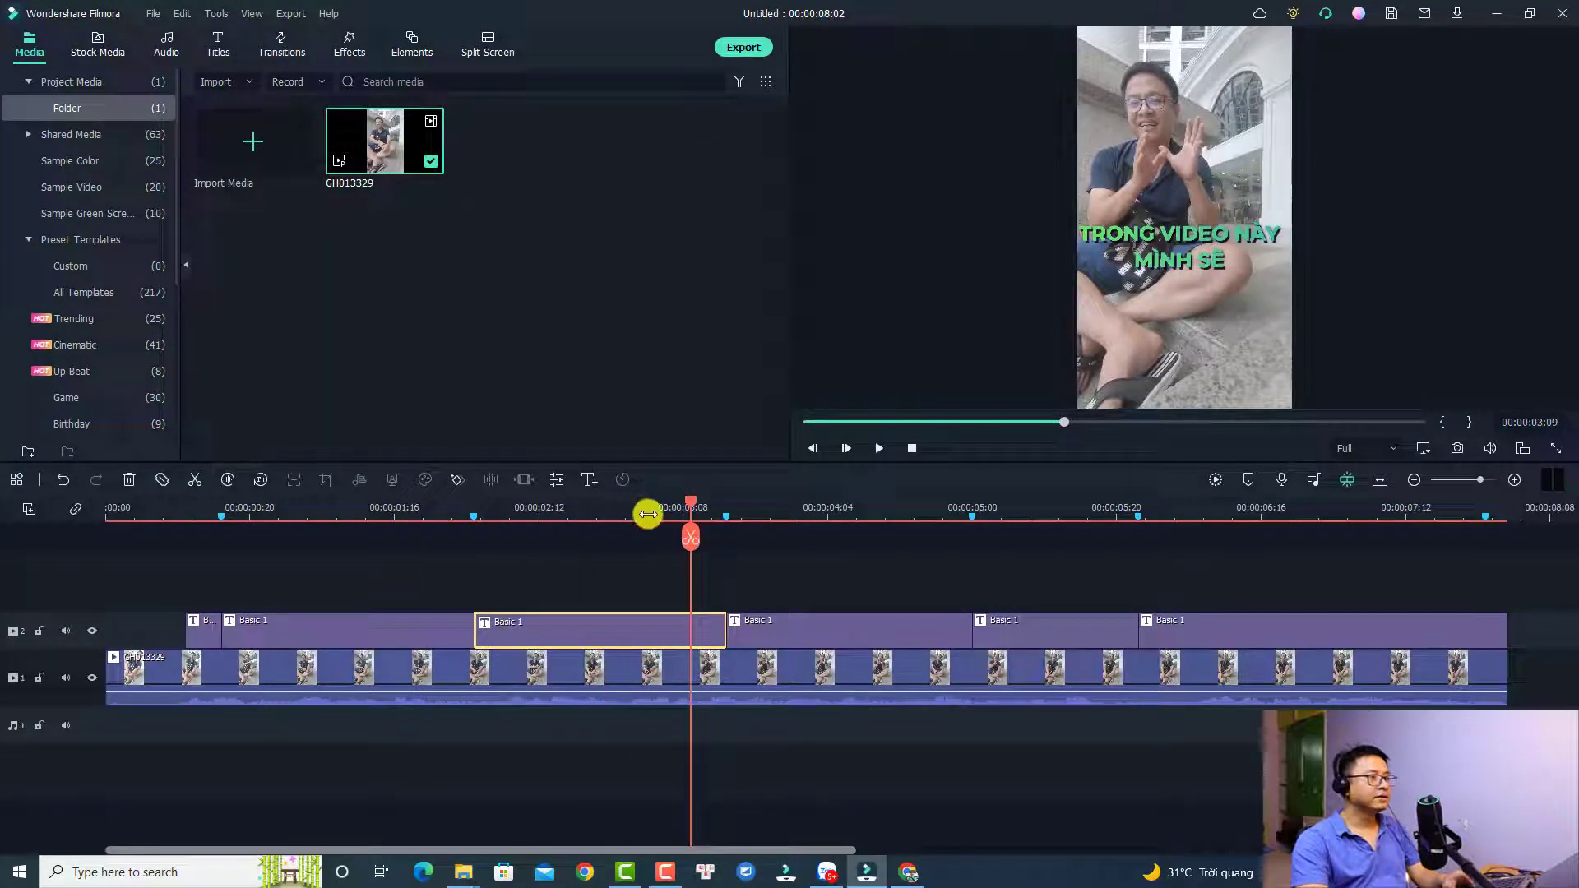
key("space")
double_click(645, 620)
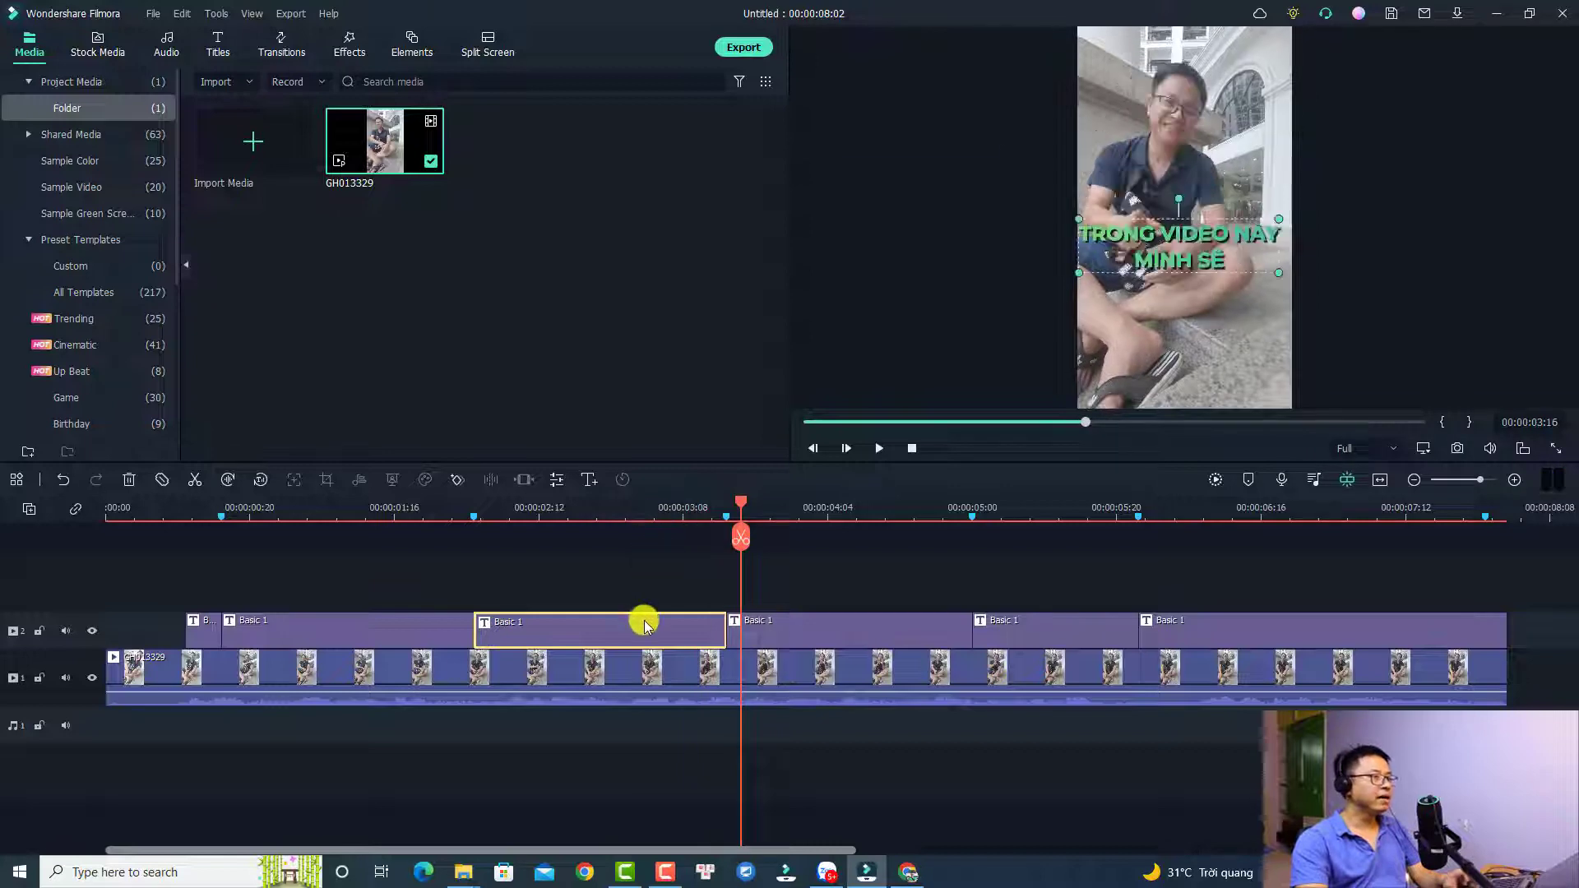
left_click(649, 523)
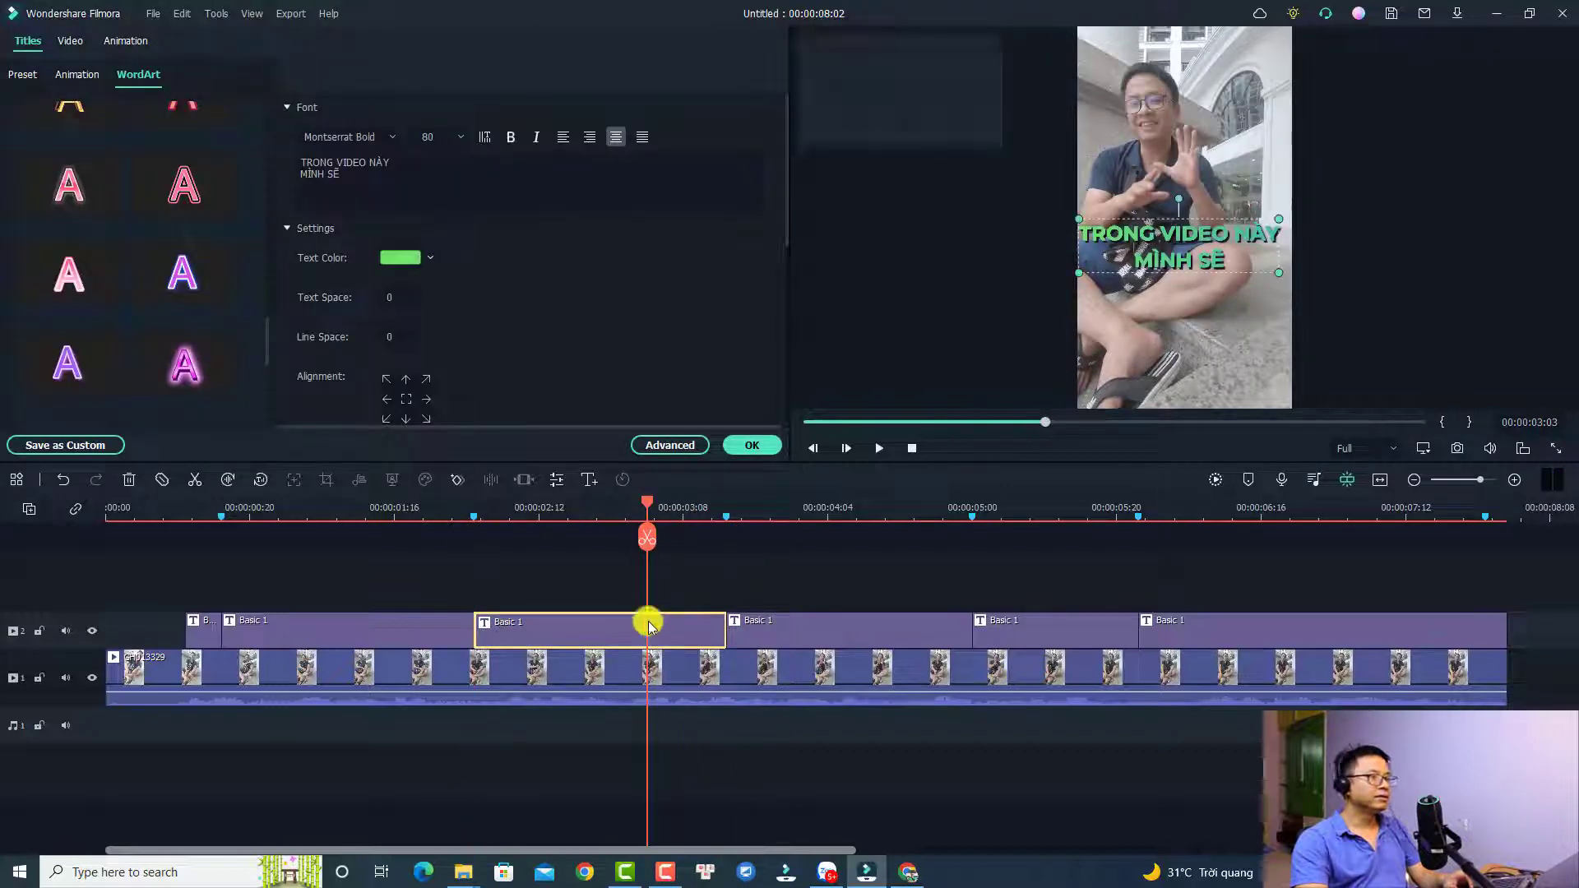
left_click(411, 185)
type("H")
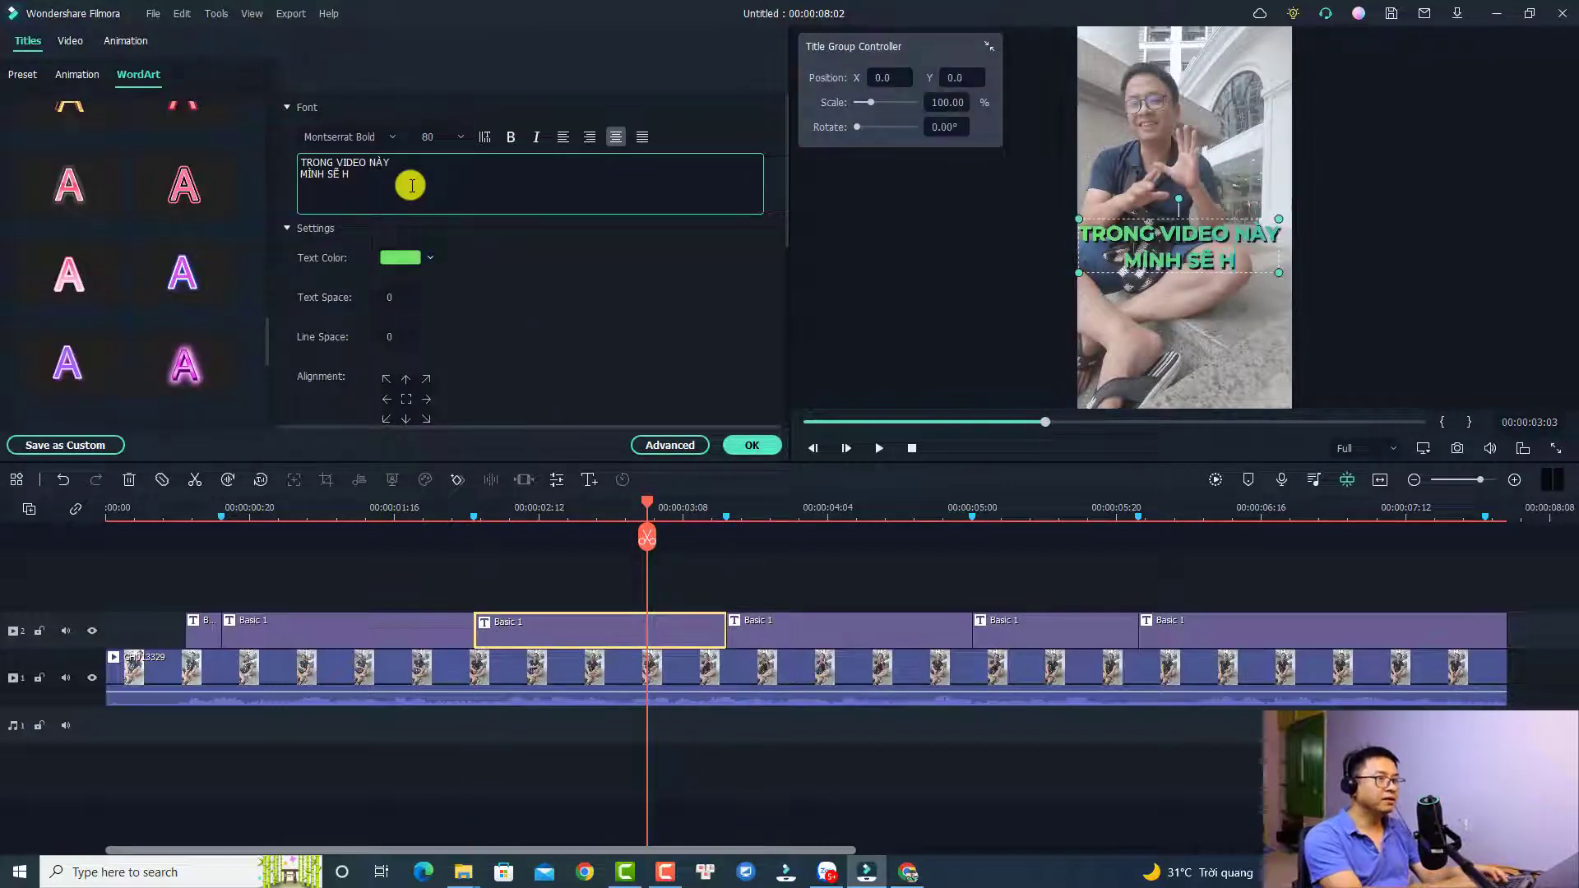
type("ƯỚNG")
key("Return")
type("DẪN")
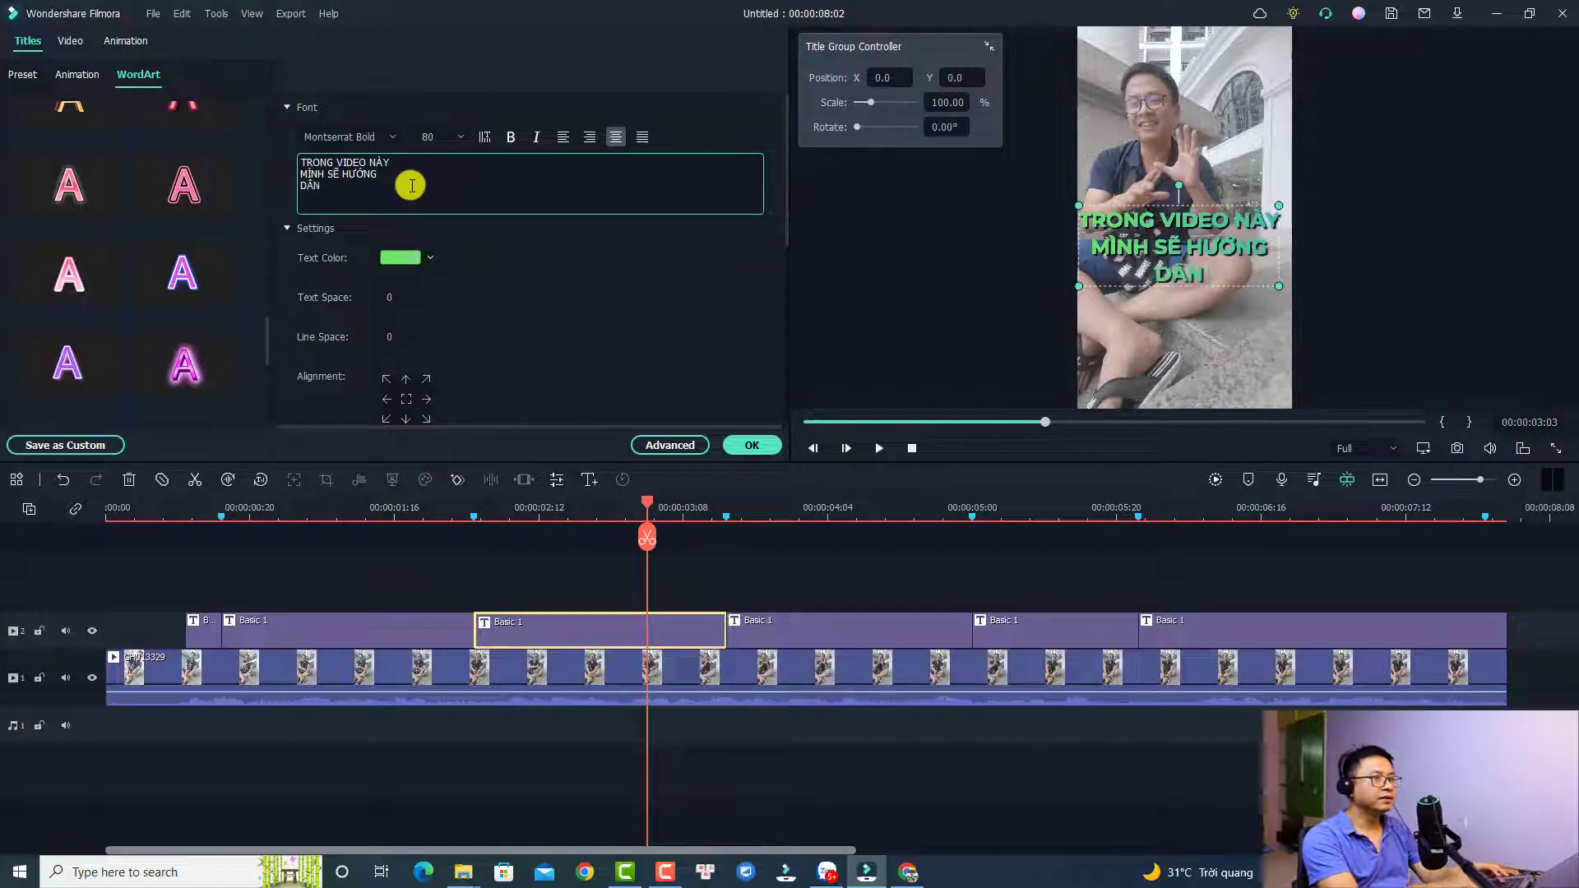
type(" CACs BN")
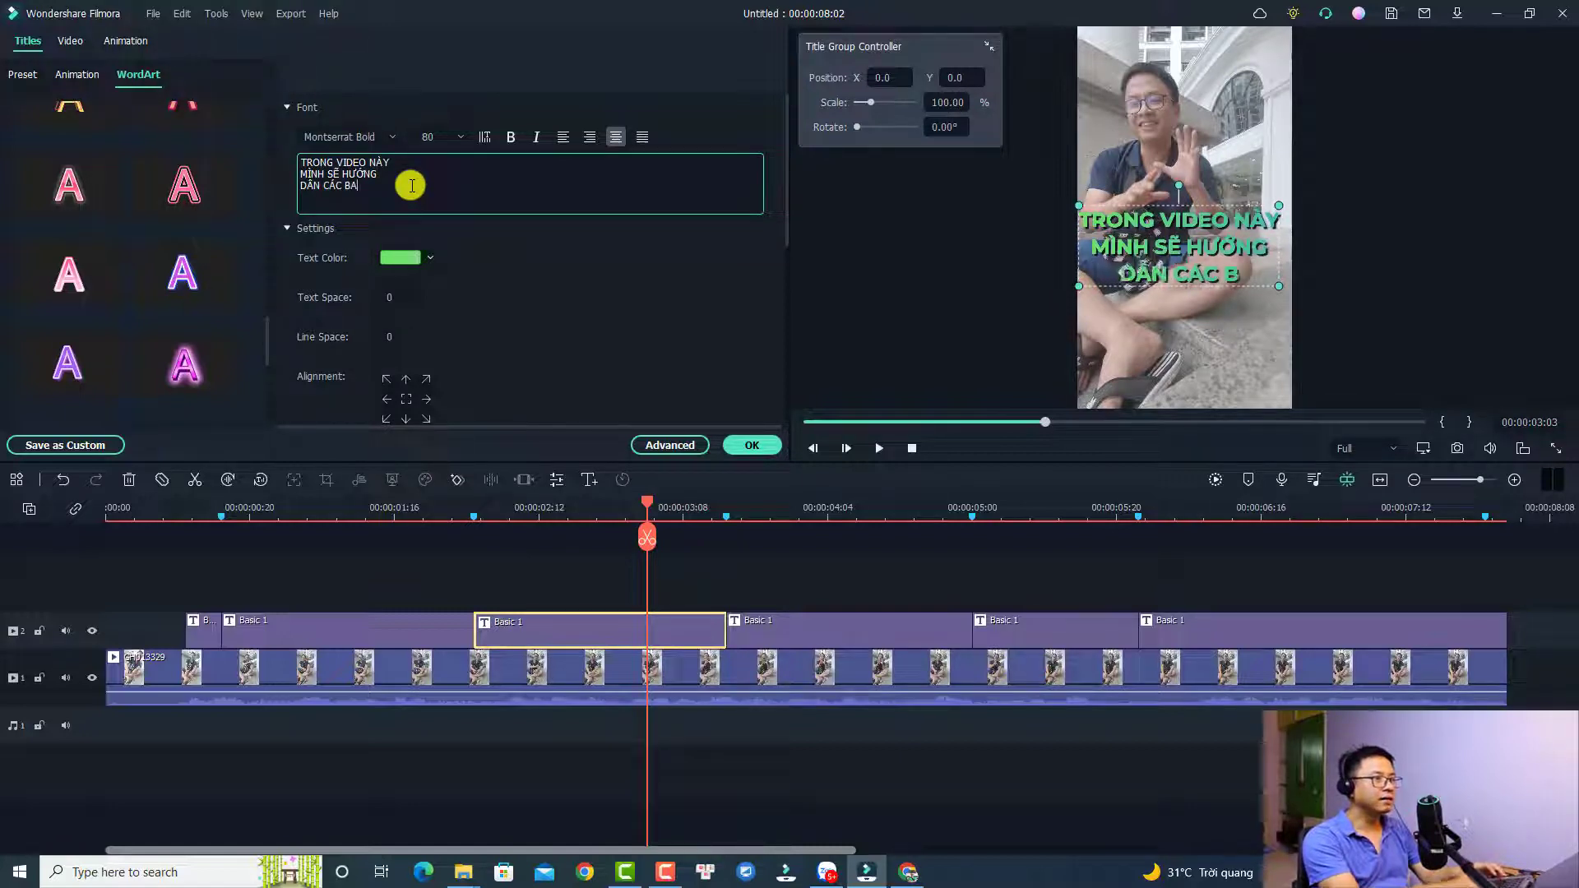
type("N")
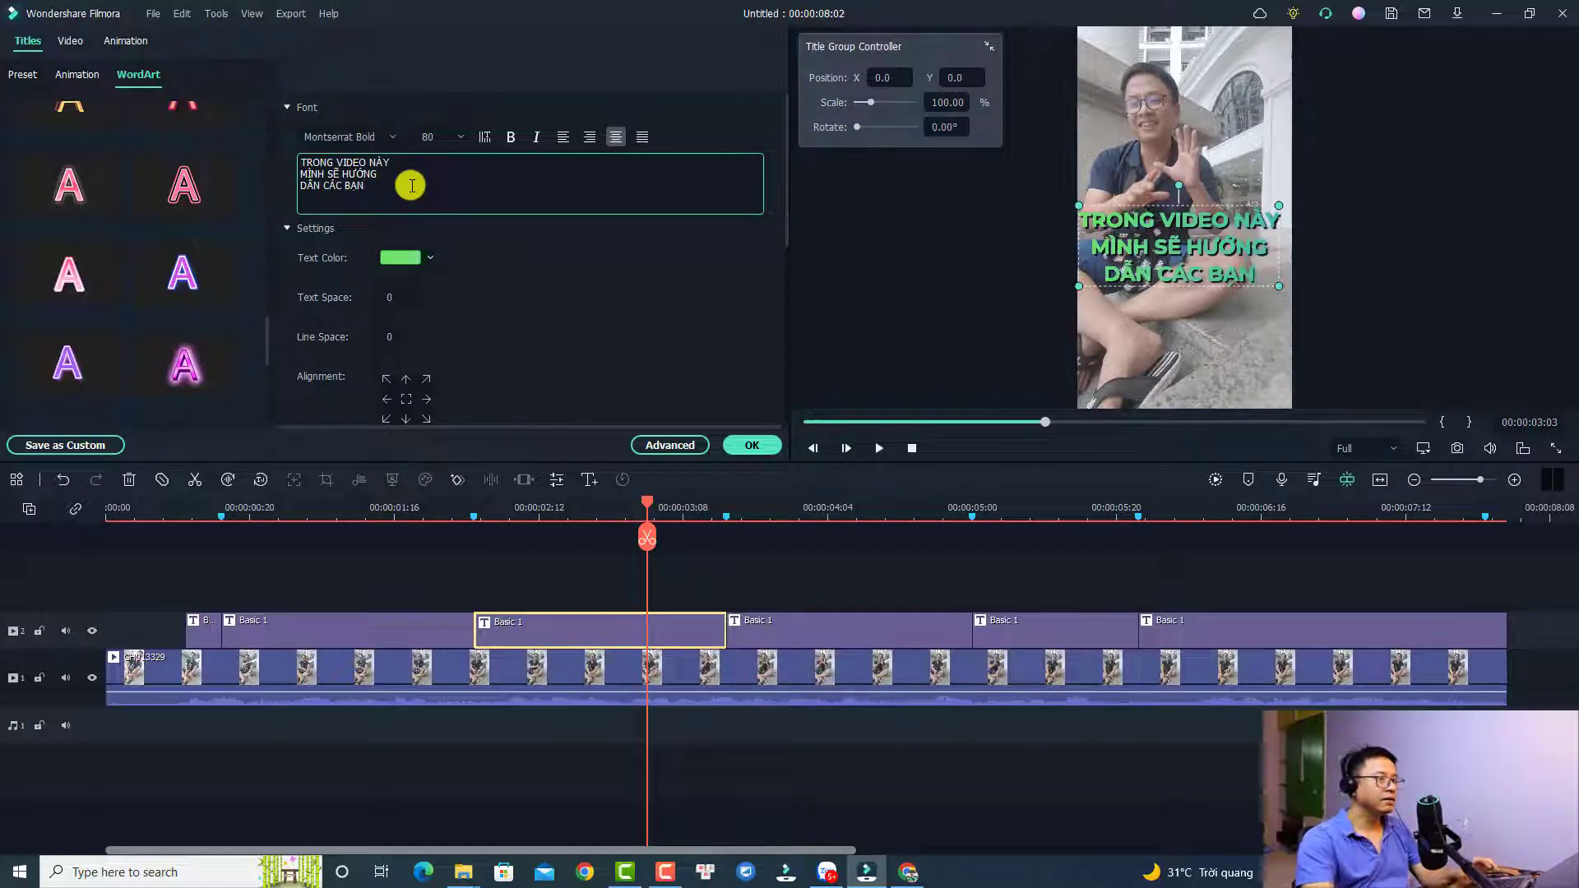
left_click(758, 445)
Play on into the fourth title piece and replace its text with "LÀM THẾ NÀO ĐỂ" and "TẠO PHỤ ĐỀ" on two lines.
left_click(451, 508)
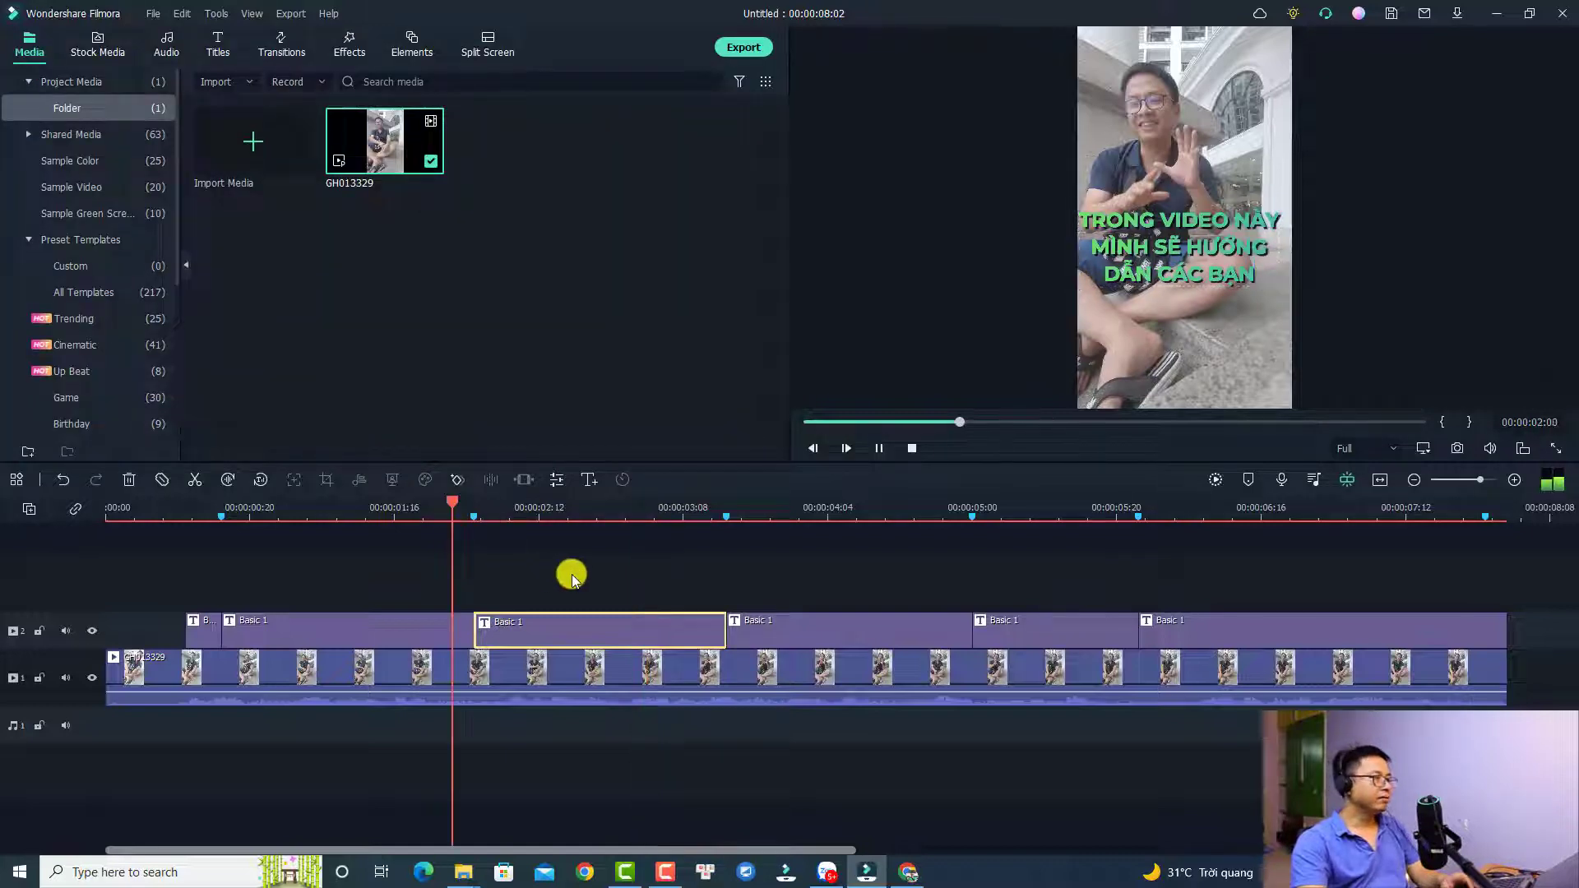
key("space")
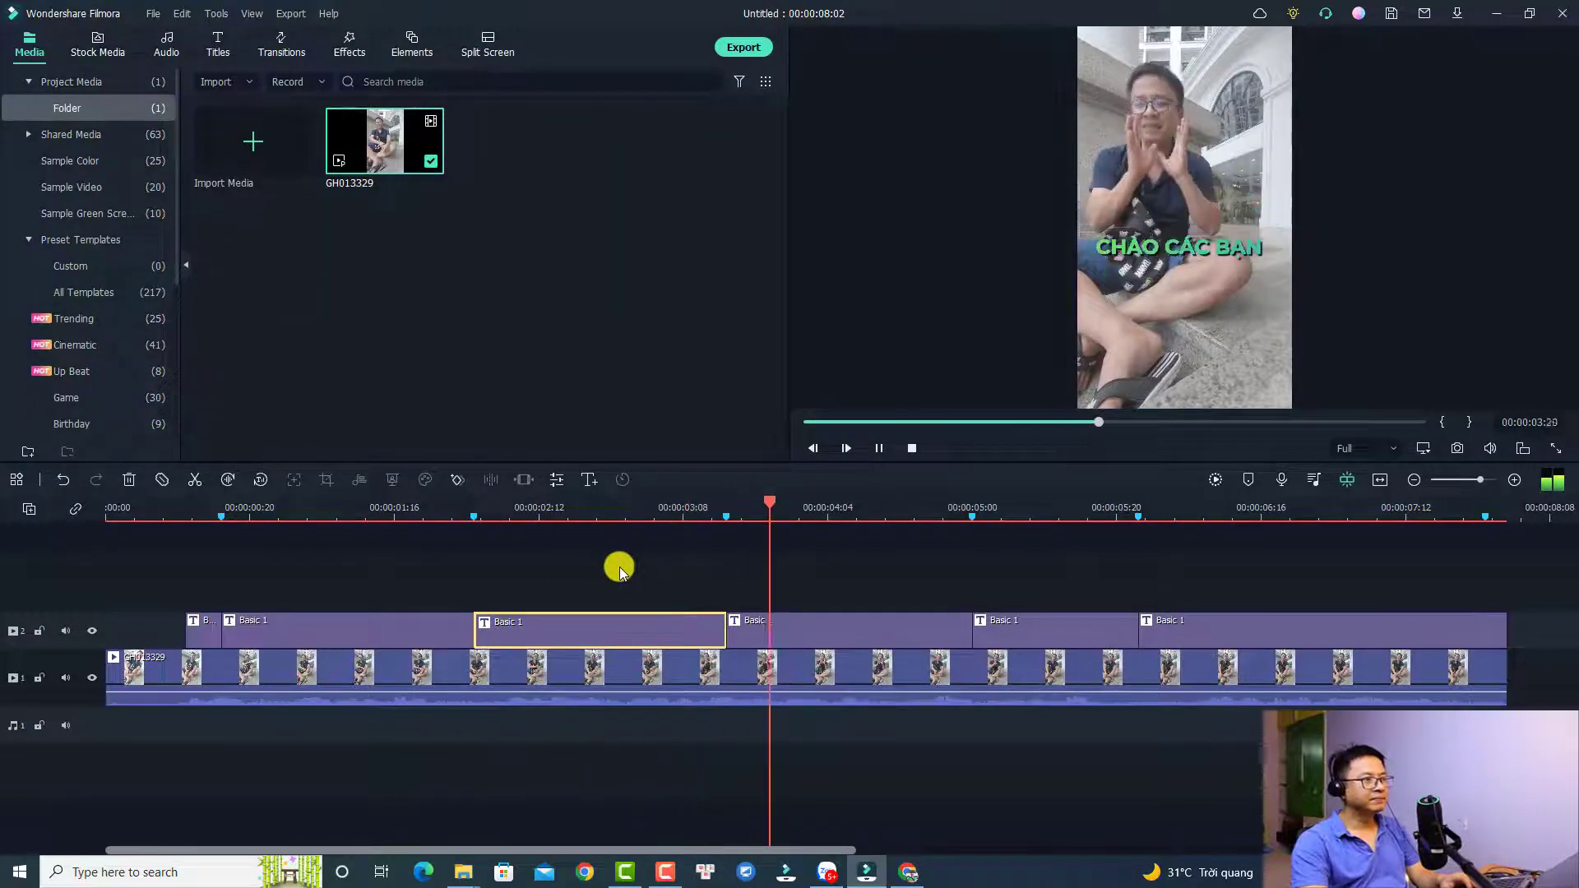
key("space")
double_click(853, 633)
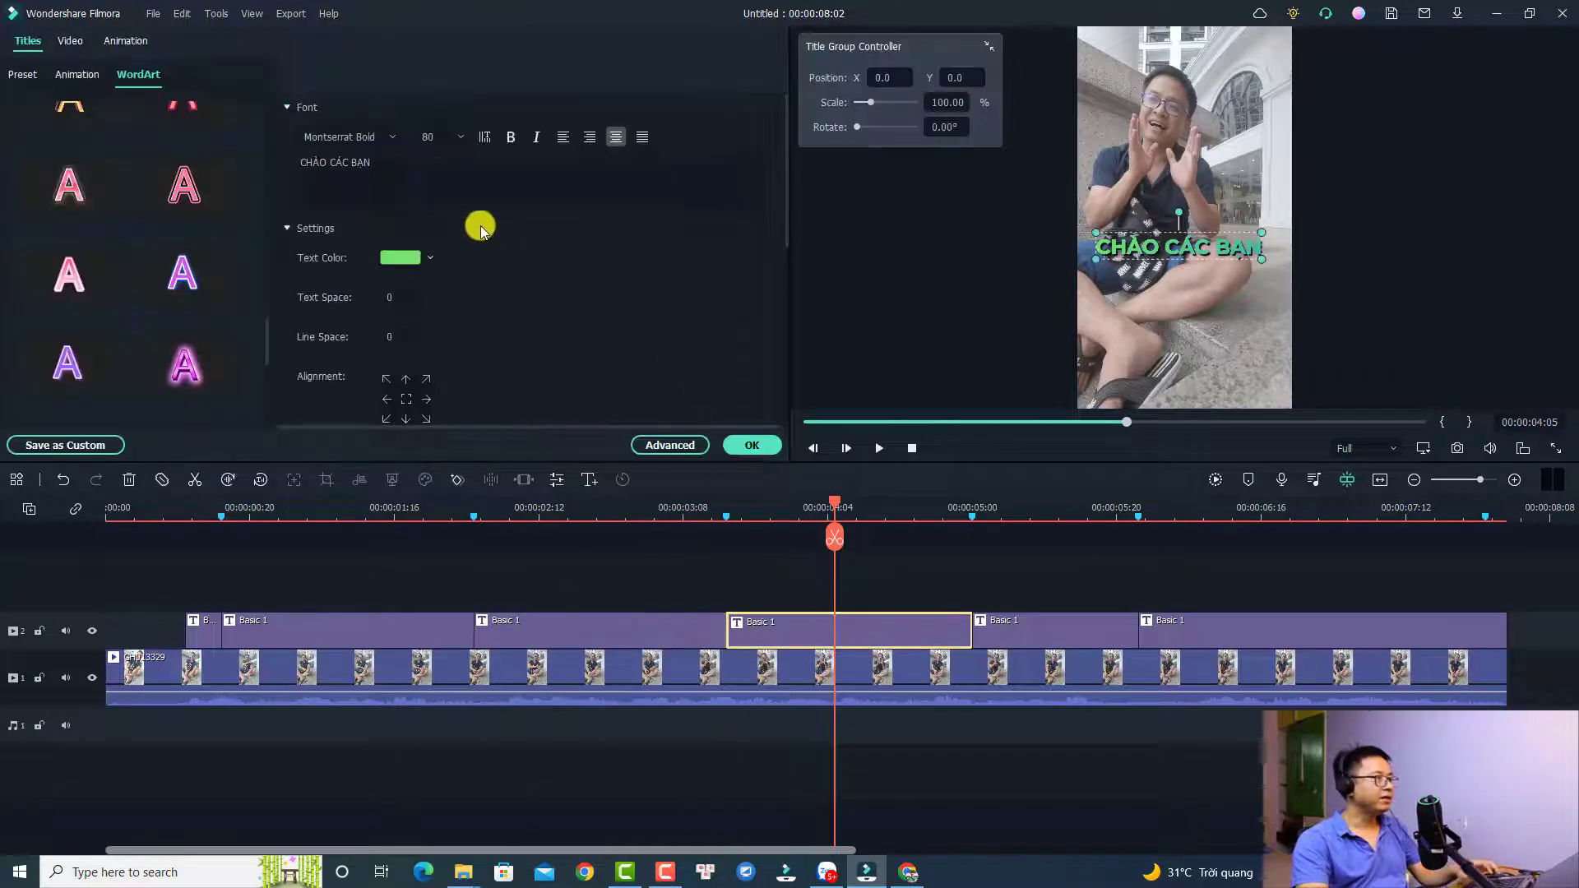
left_click(434, 169)
key("ctrl+a")
type("LAM")
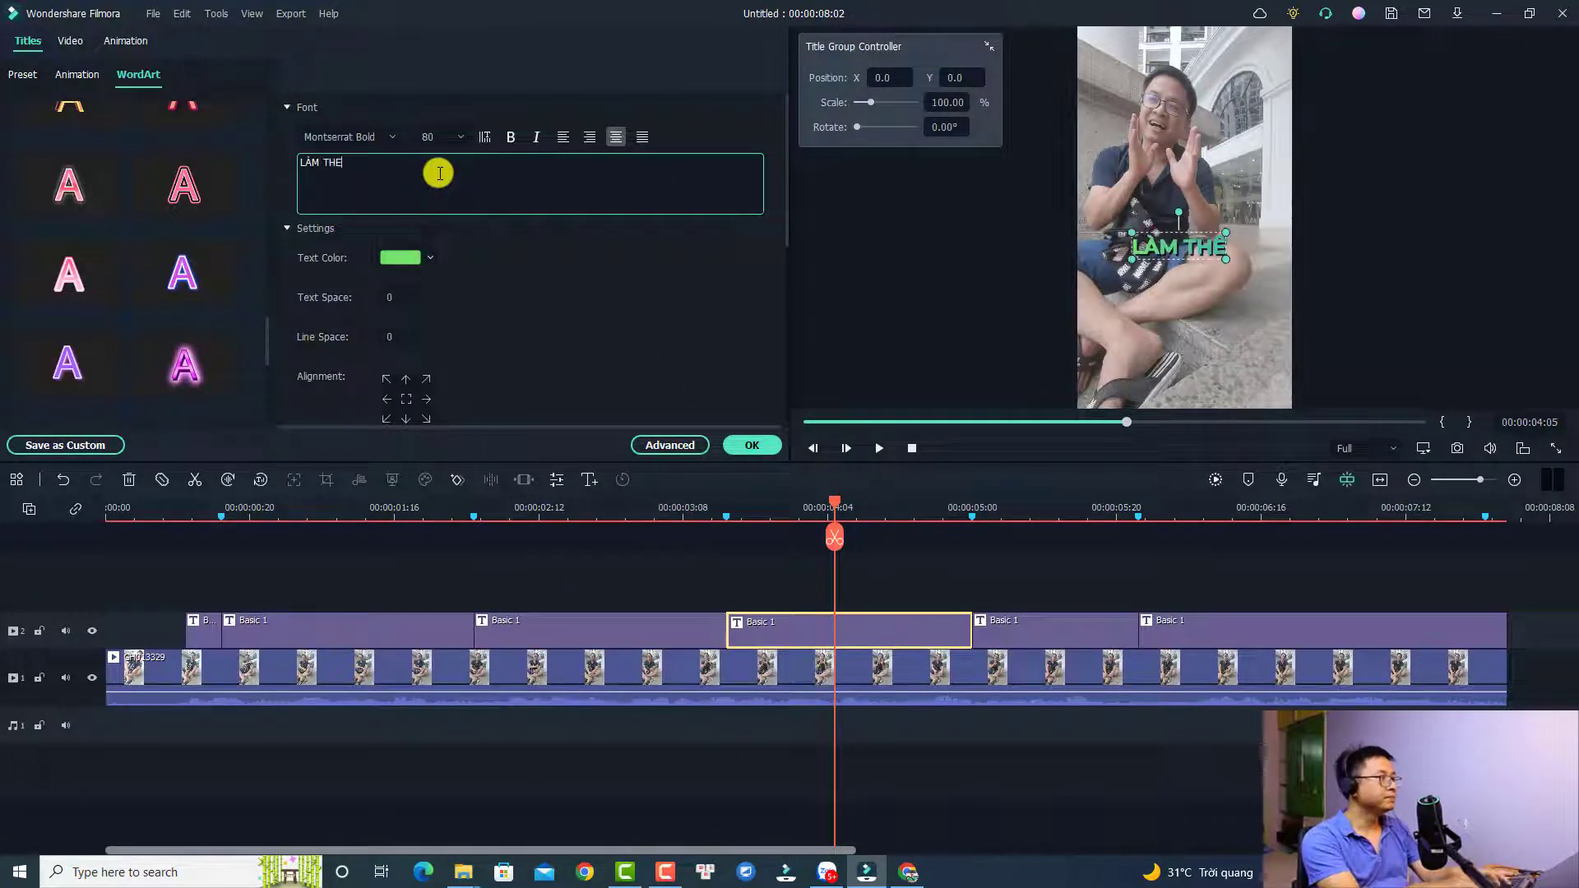
type(" THẾ NÀO ĐỂ TAO")
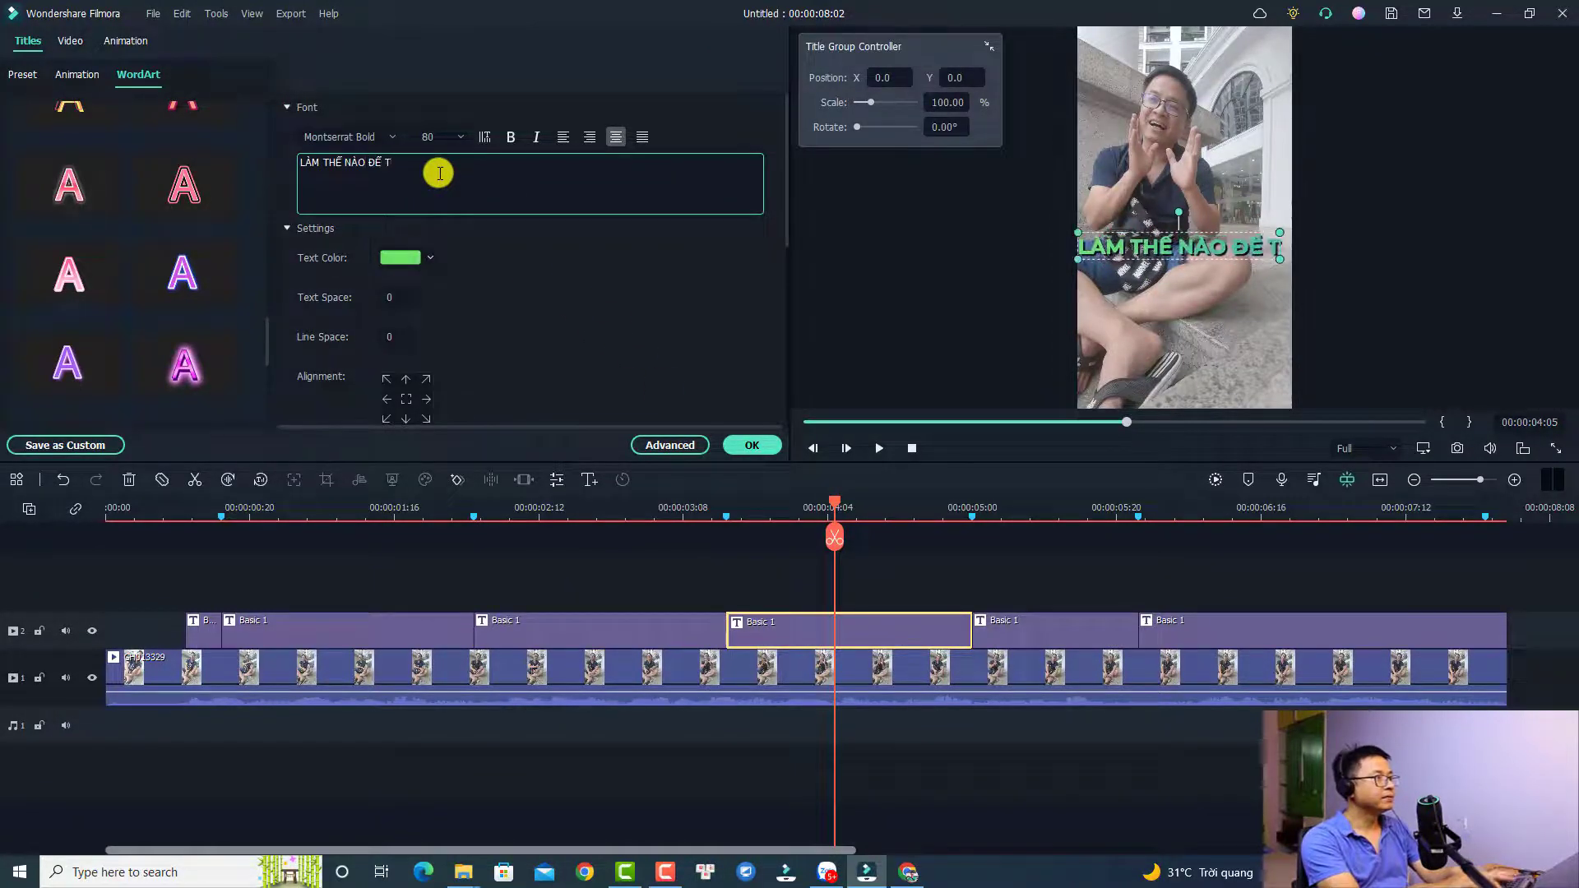
key("BackSpace")
key("BackSpace")
key("BackSpace")
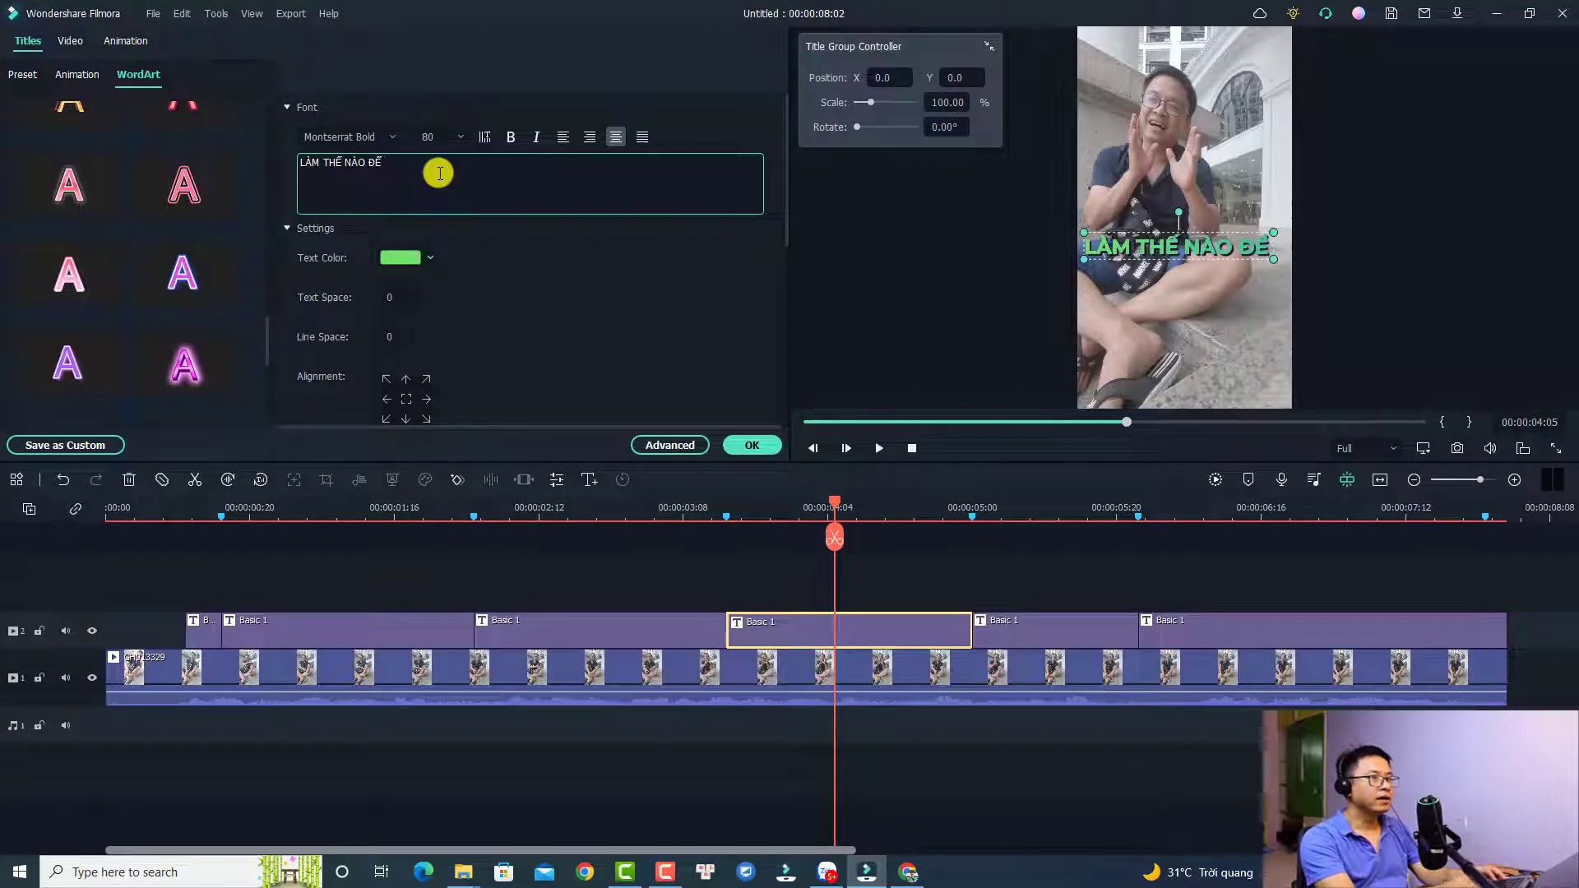
key("Return")
type("TẠO PHỤ ĐỀ")
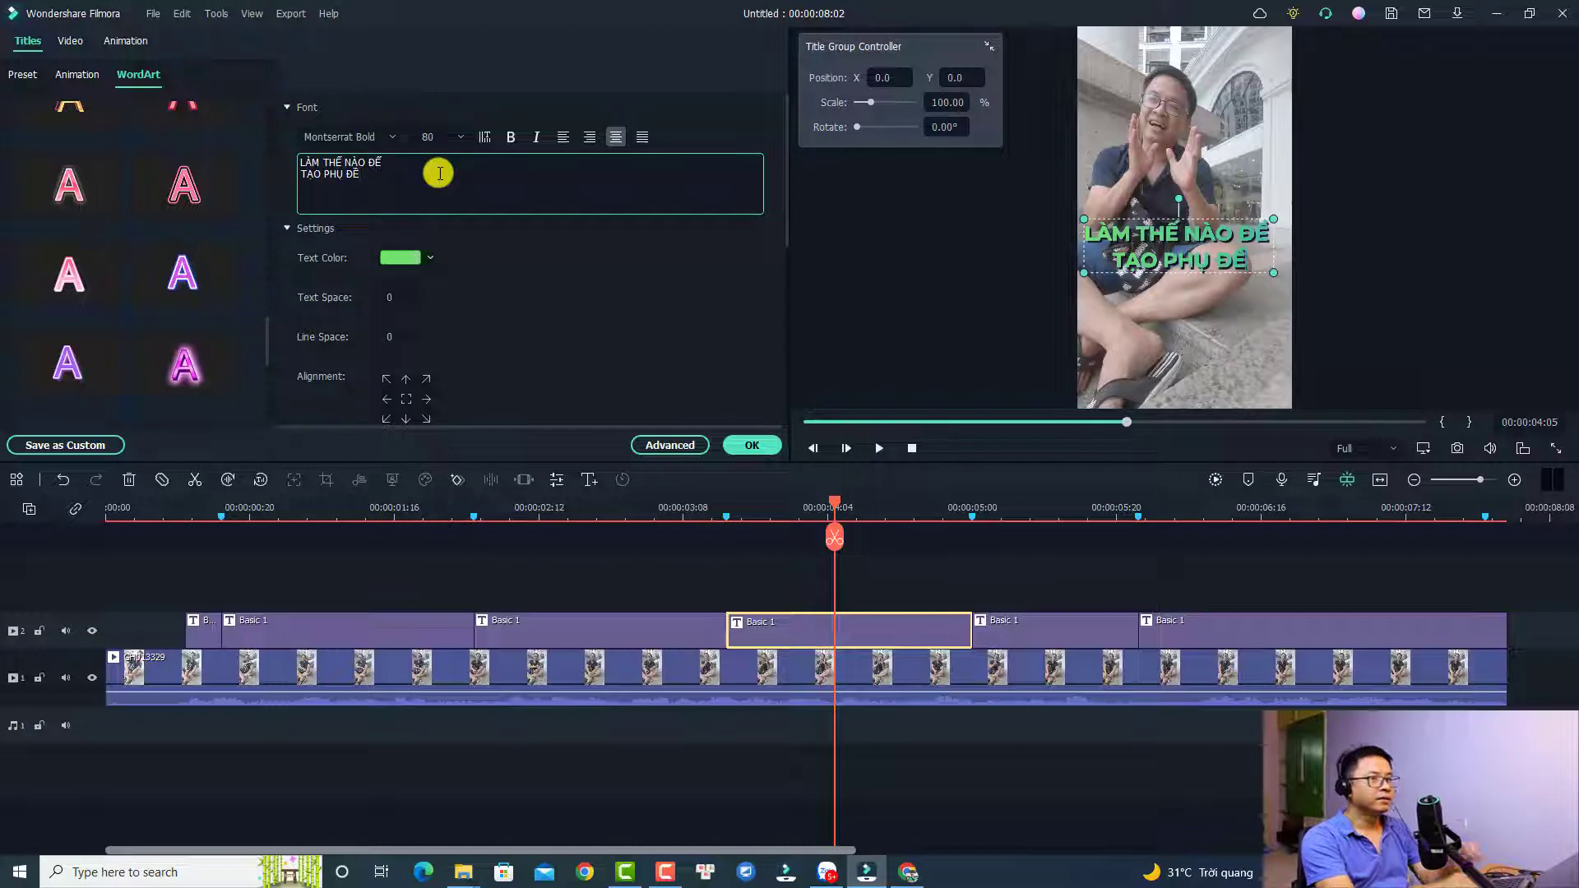
Confirm the fourth title piece's text and play that section through into the fifth title piece.
left_click(752, 445)
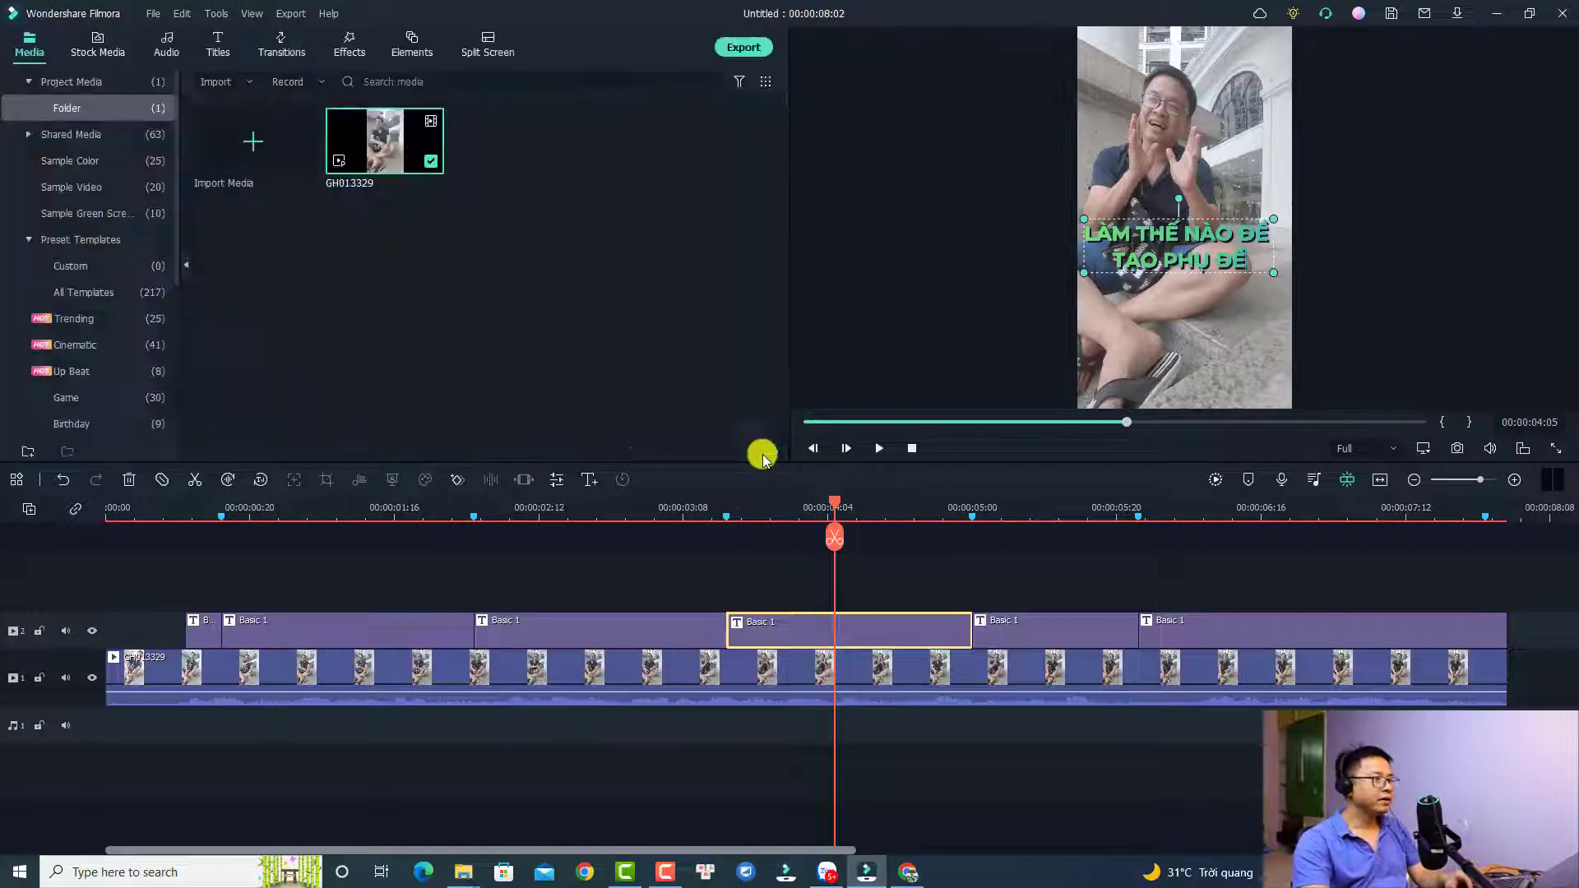
left_click(685, 511)
key("space")
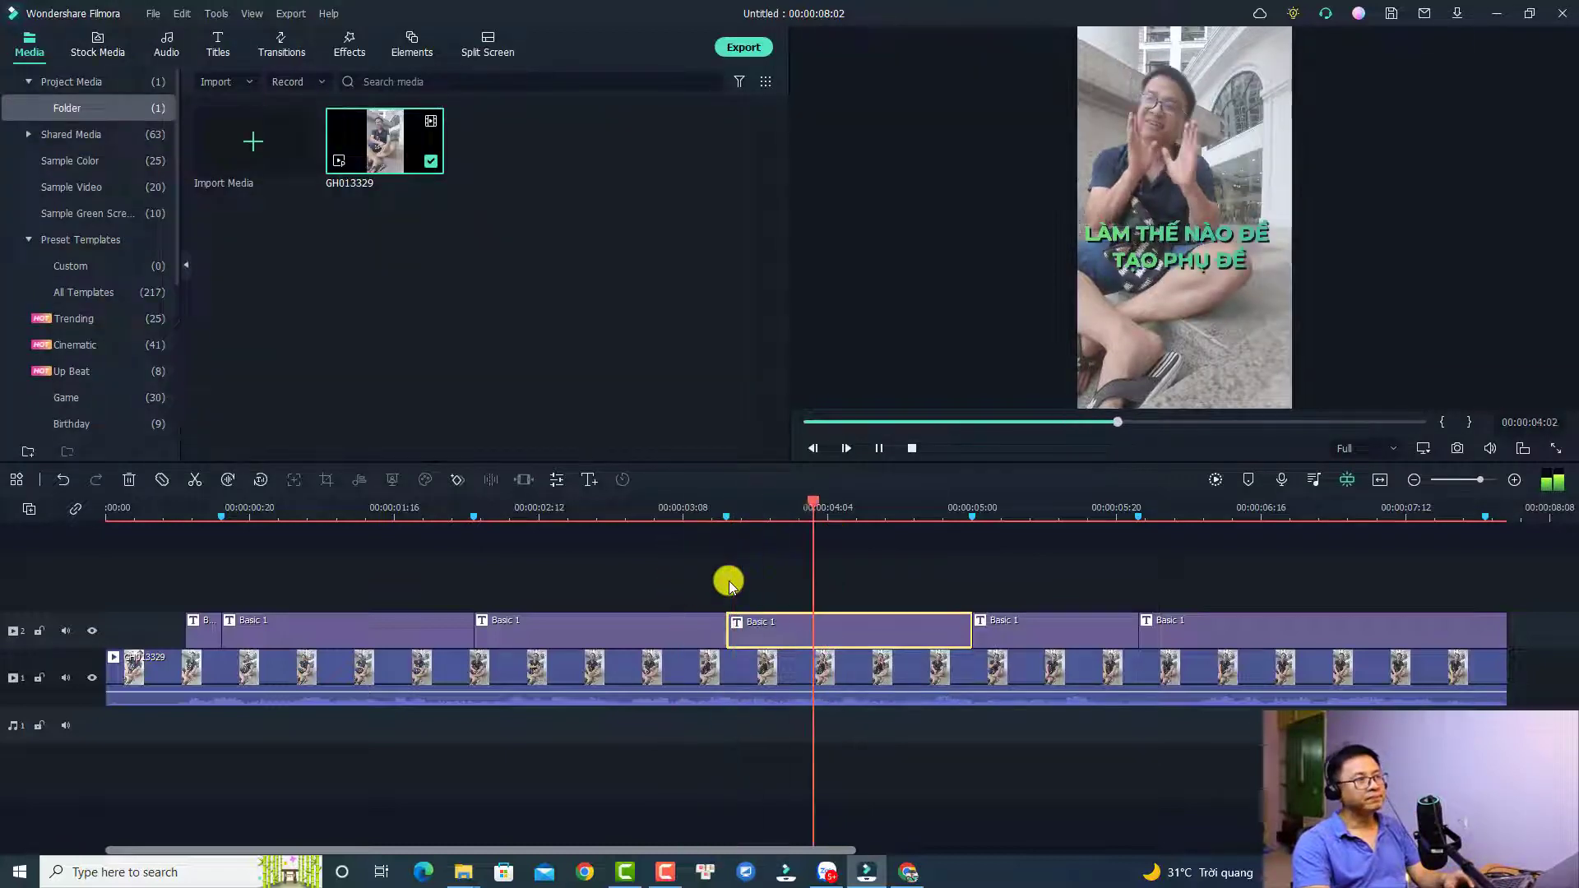
key("space")
Replace the fifth title piece's text with "CHO YOUTUBE" and a second line starting with "SH".
double_click(1025, 628)
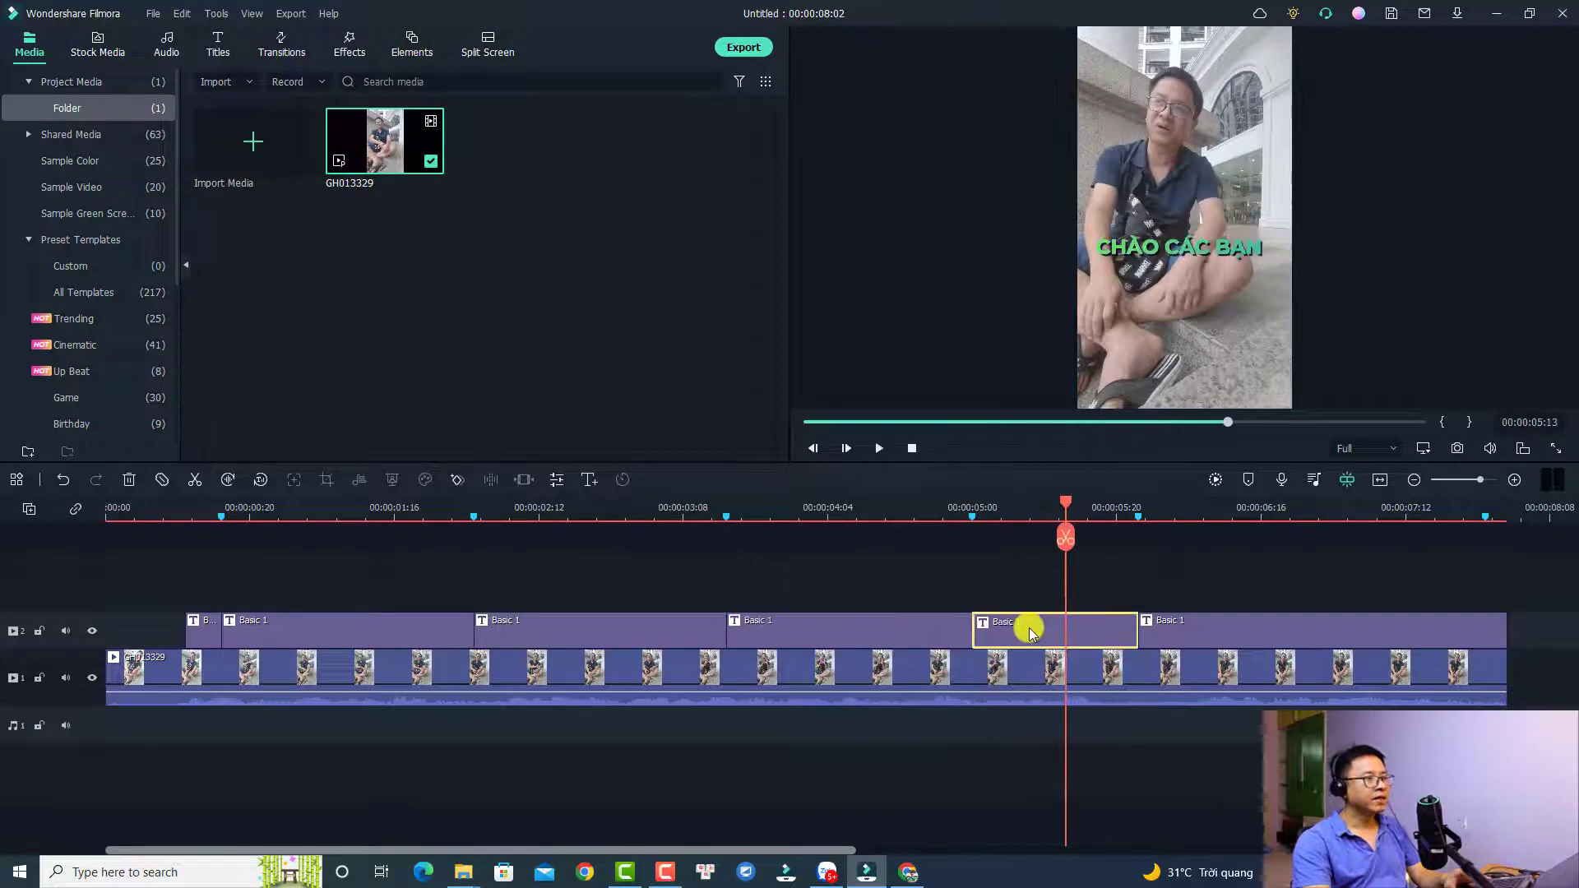
triple_click(445, 195)
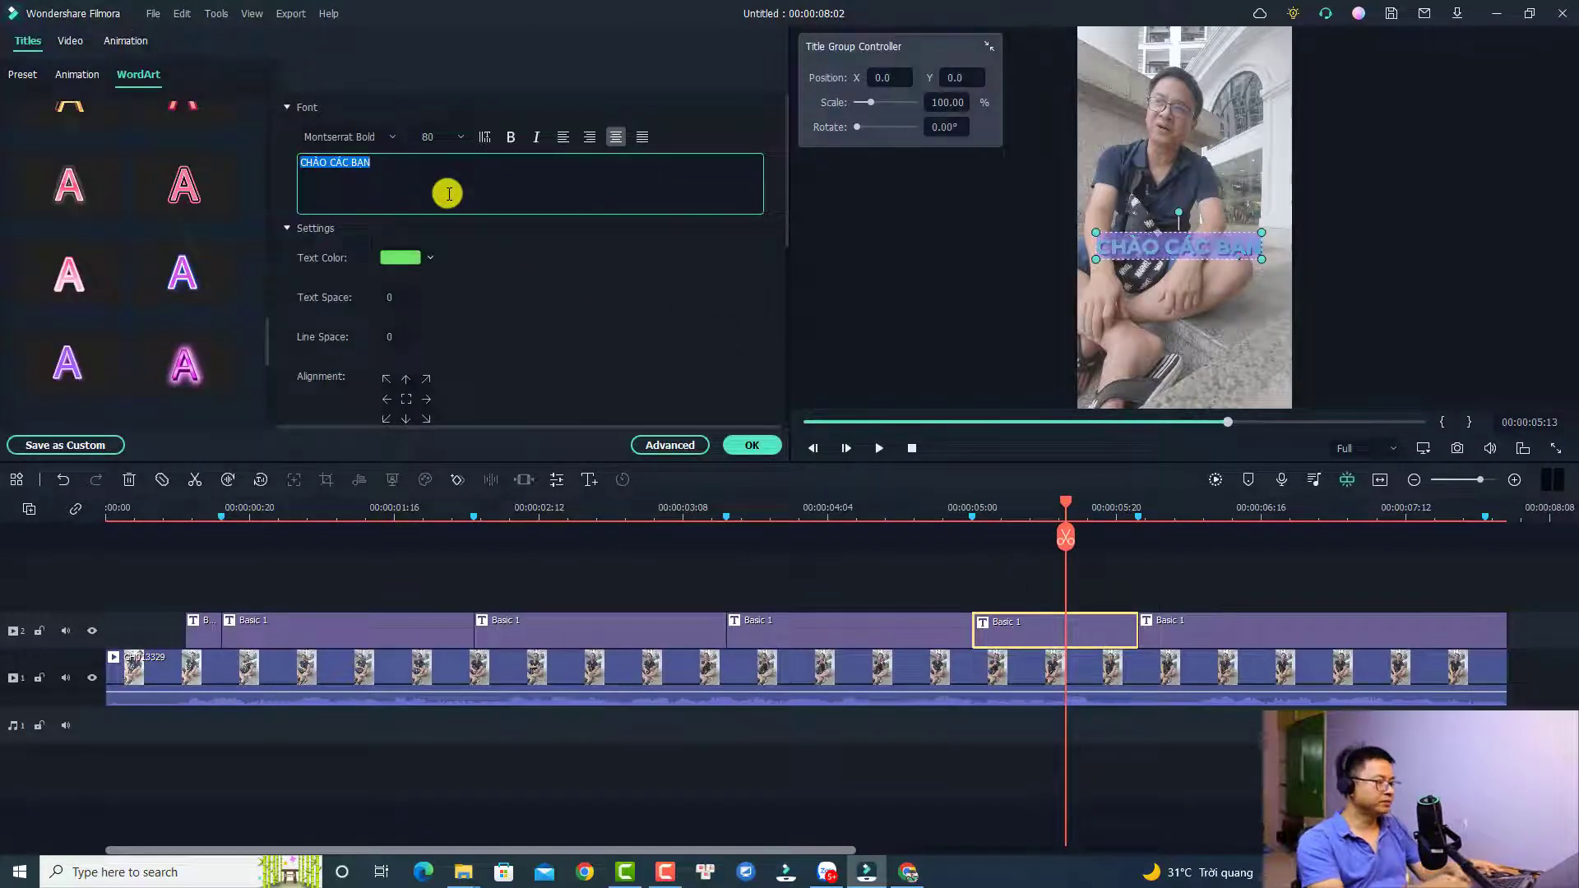
type("cHO")
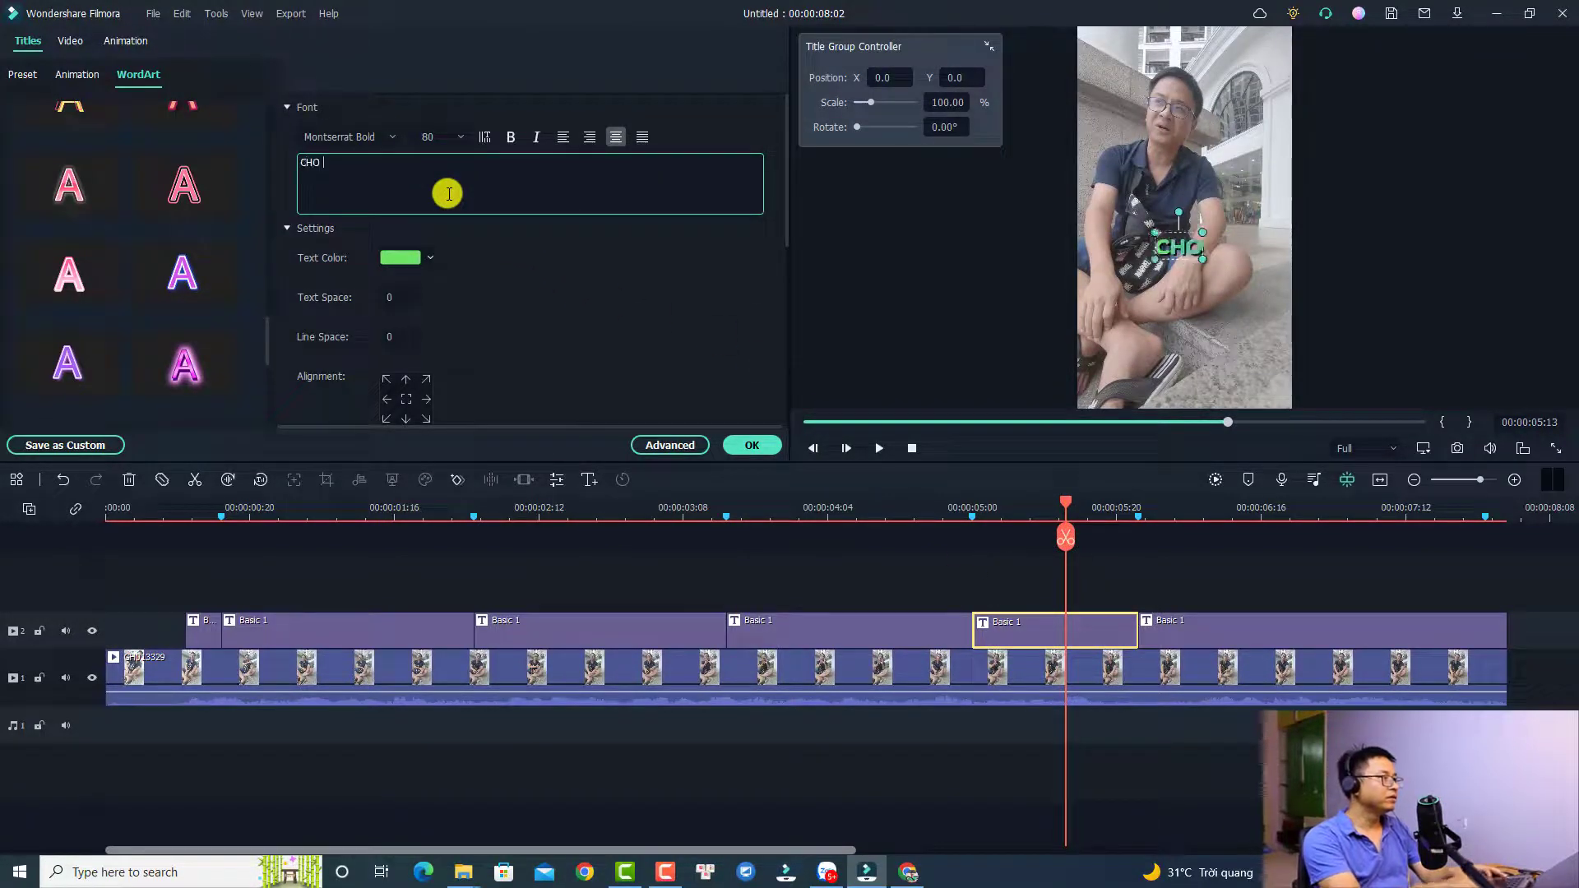
type(" YOUTUBE SH")
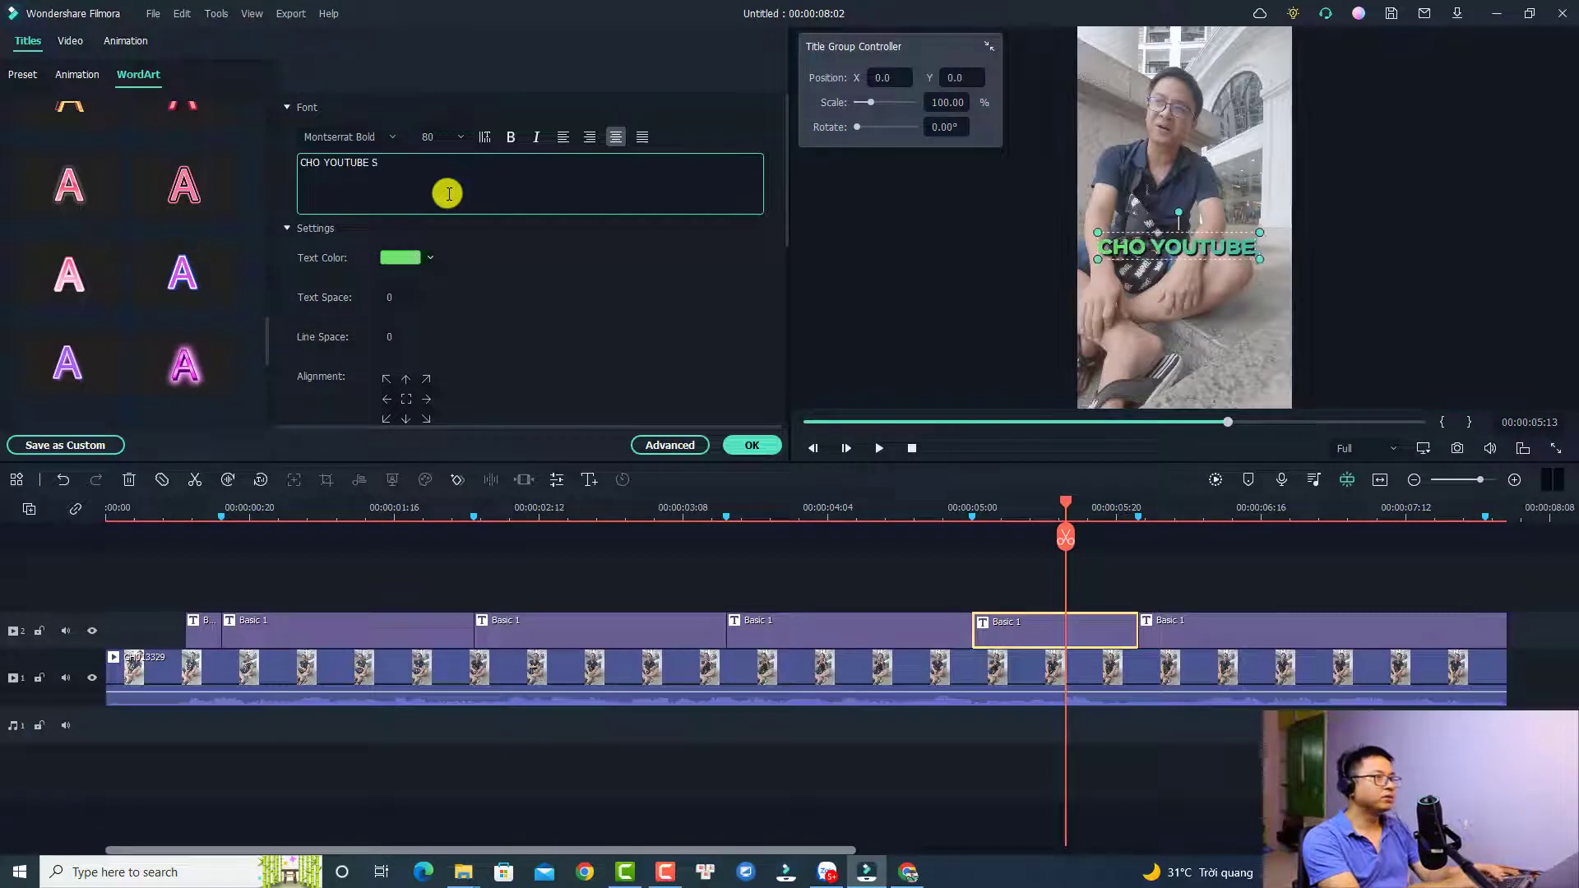
key("BackSpace")
key("BackSpace")
key("BackSpace")
key("Return")
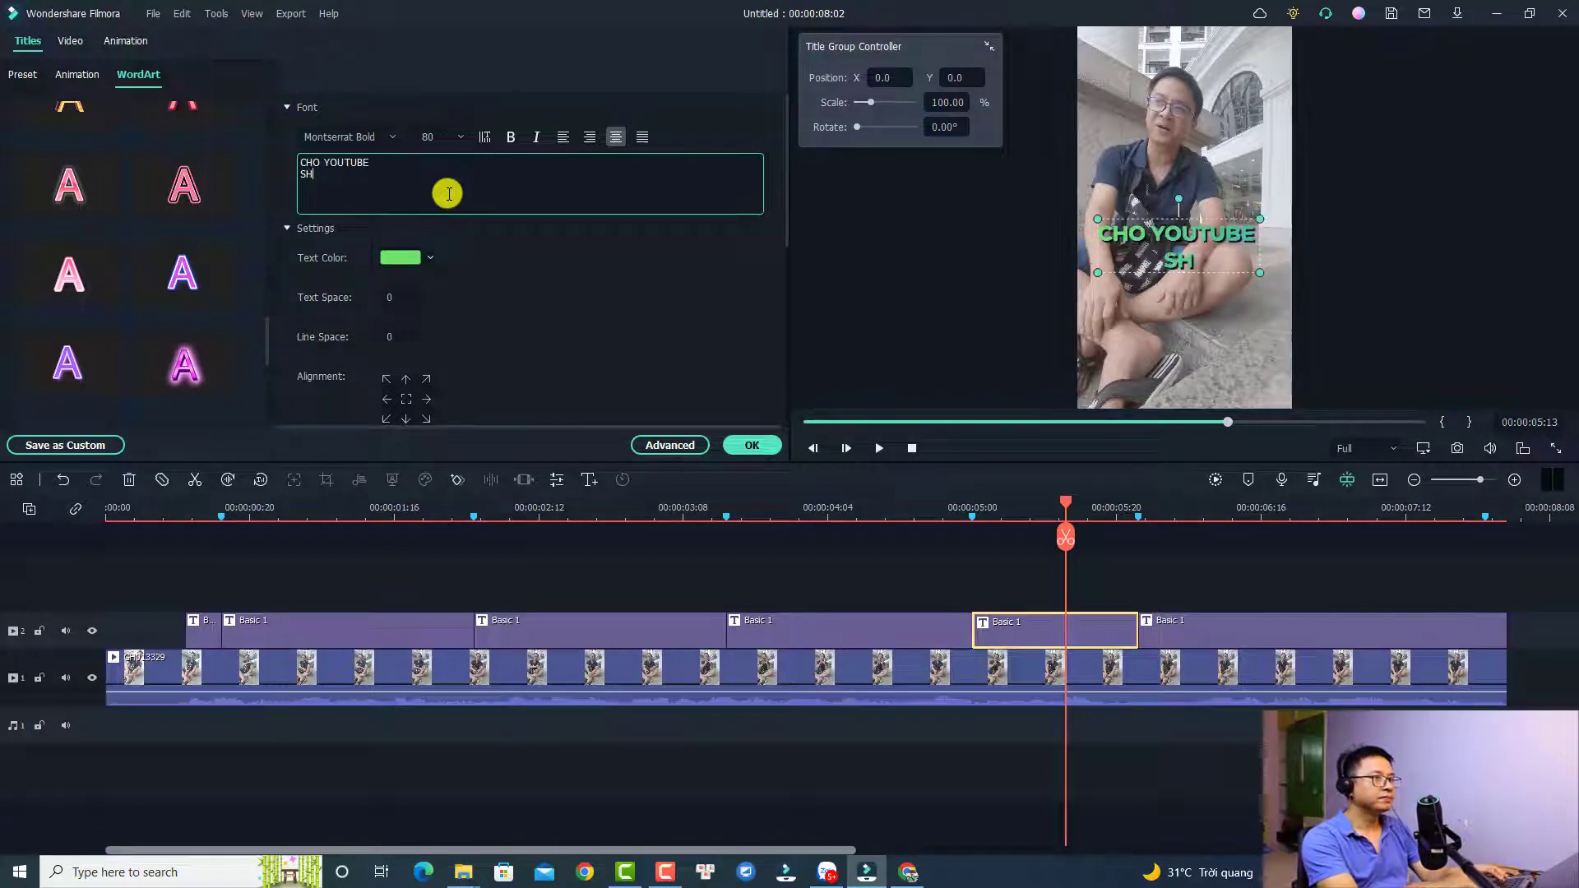
Replace the last title piece's text with "VỚI PHẦN MỀM" and "FILMORA 11" on two lines, and play the whole video from the start.
left_click(1203, 508)
left_click(1206, 633)
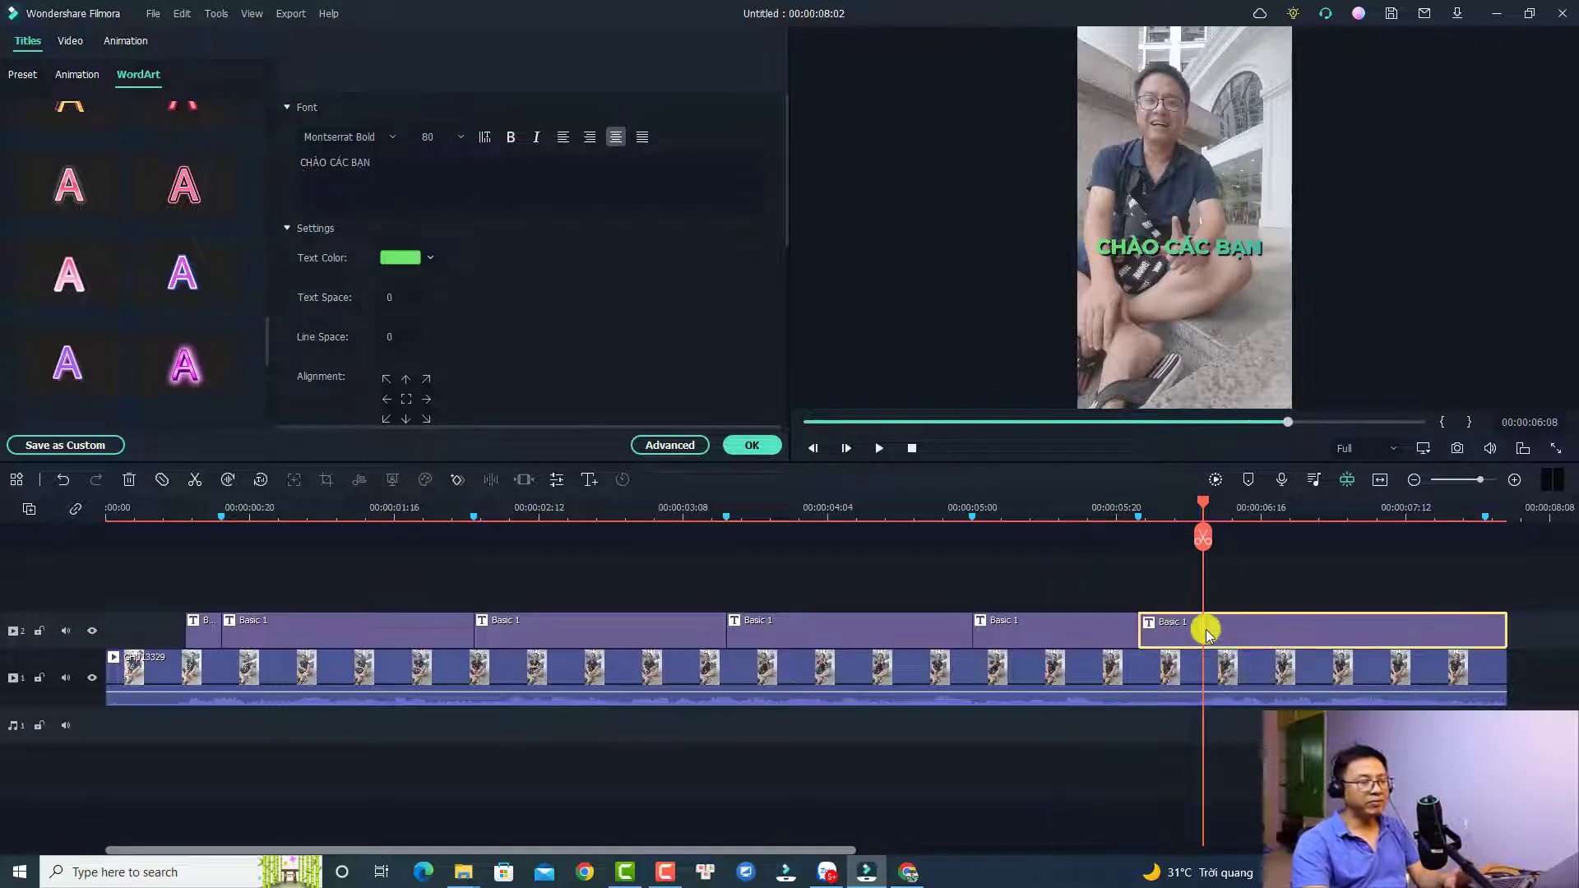
triple_click(456, 174)
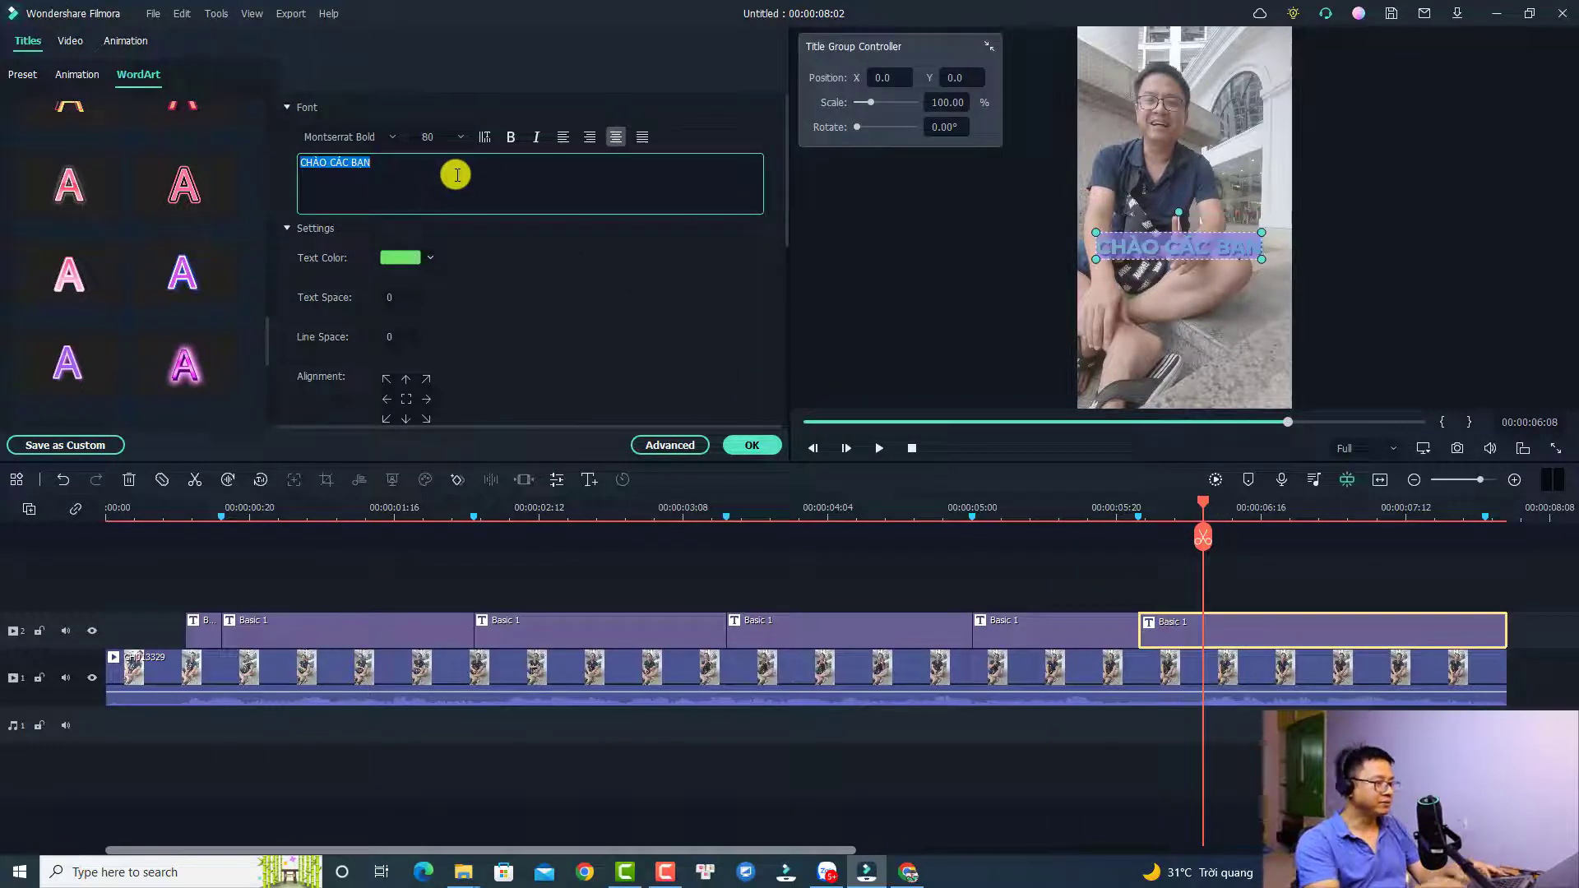
type("VỚI PHẦN MỀM")
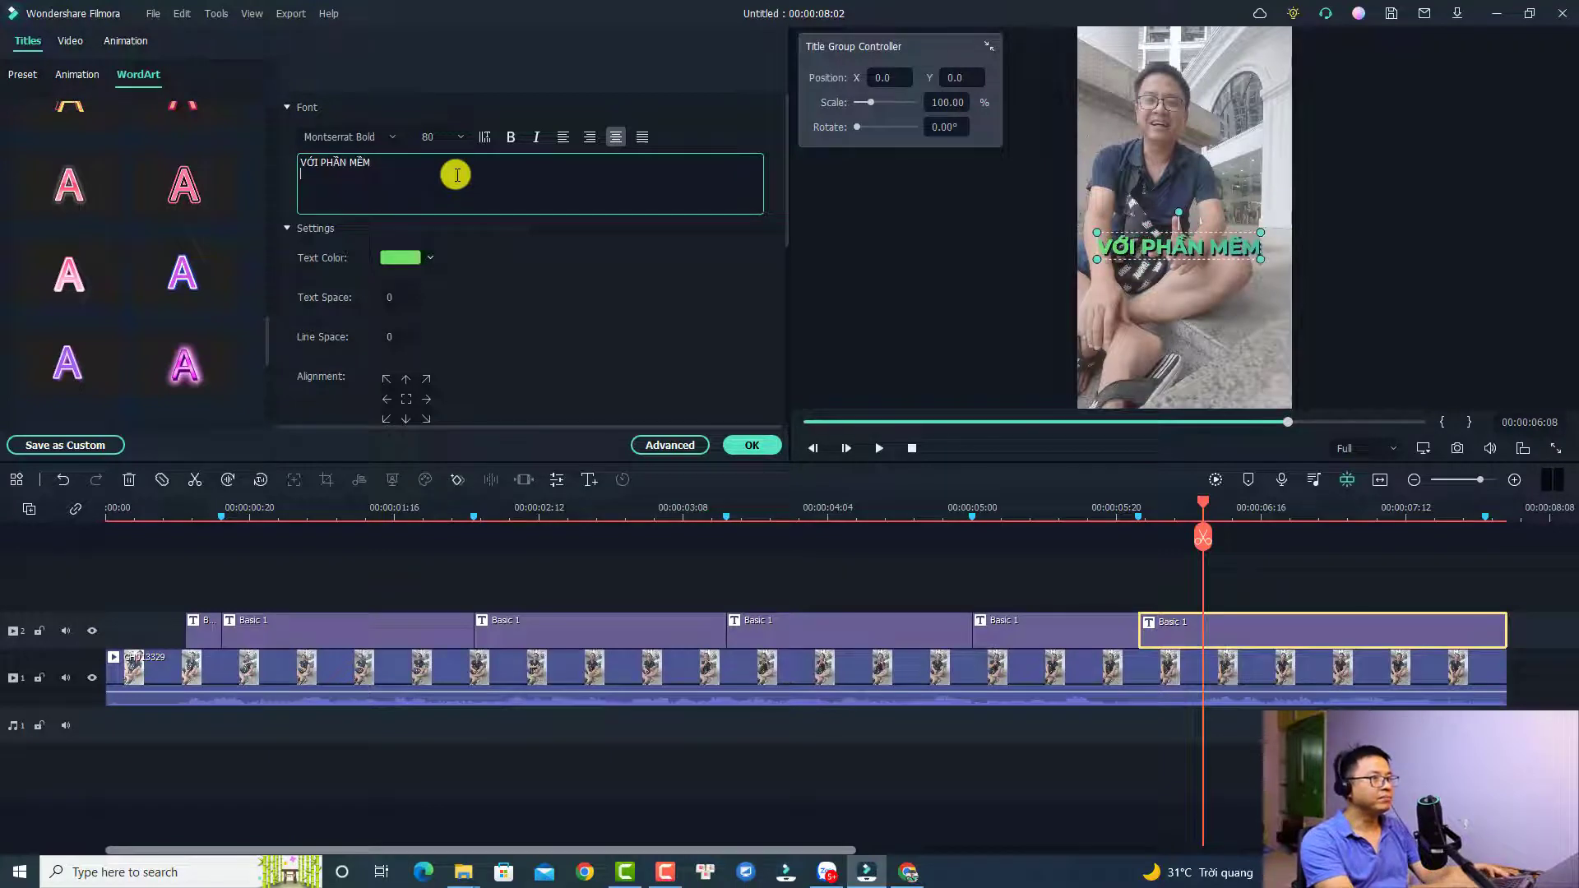
key("Return")
type("FILMORA 11")
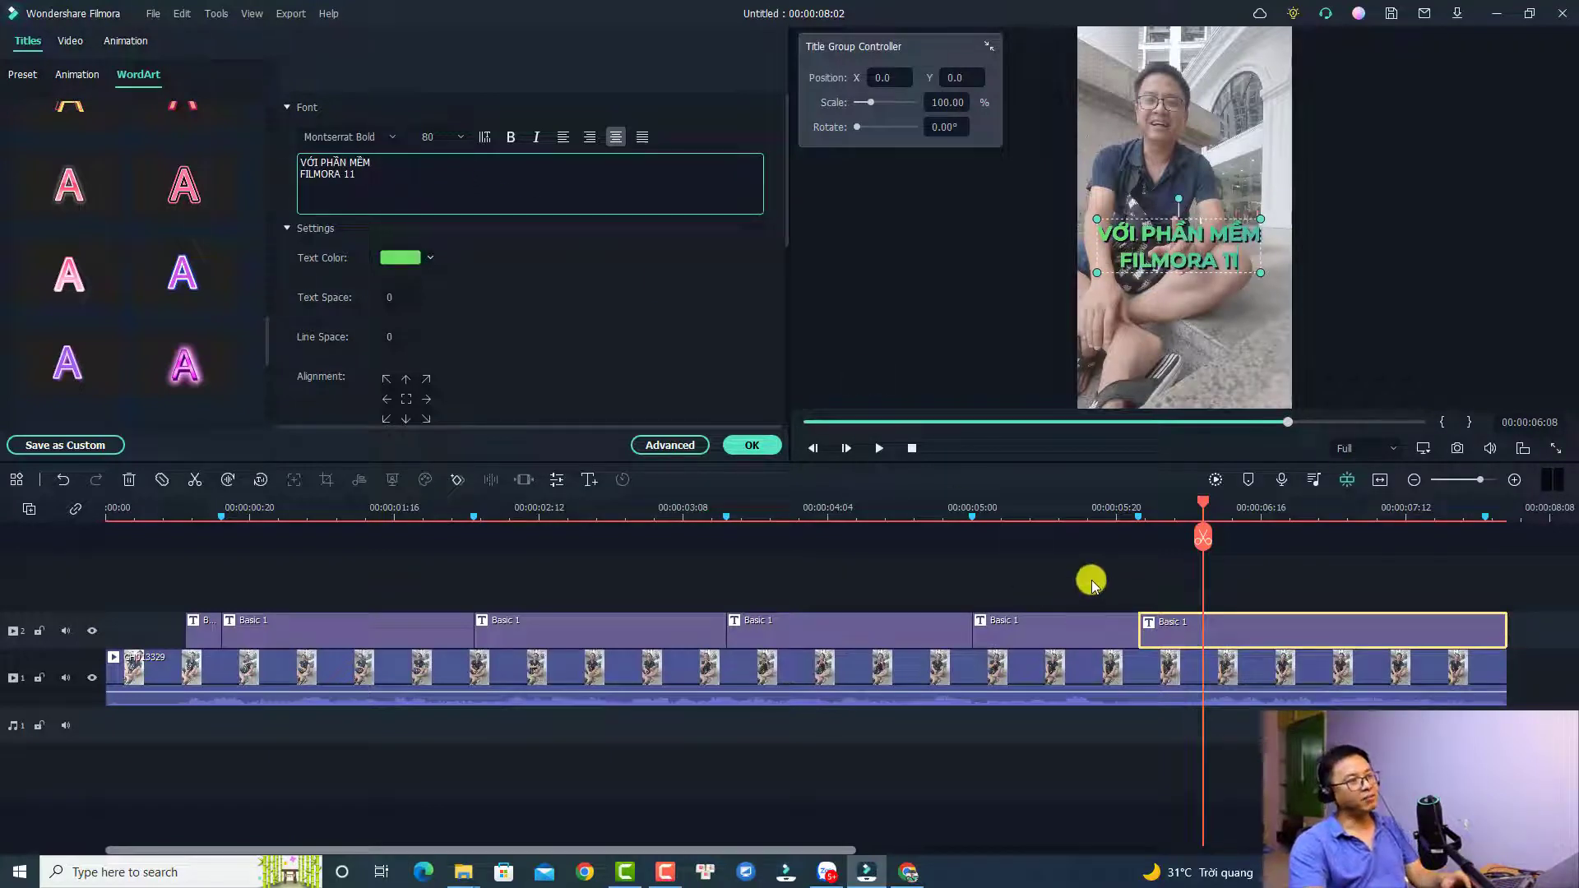
left_click(1092, 579)
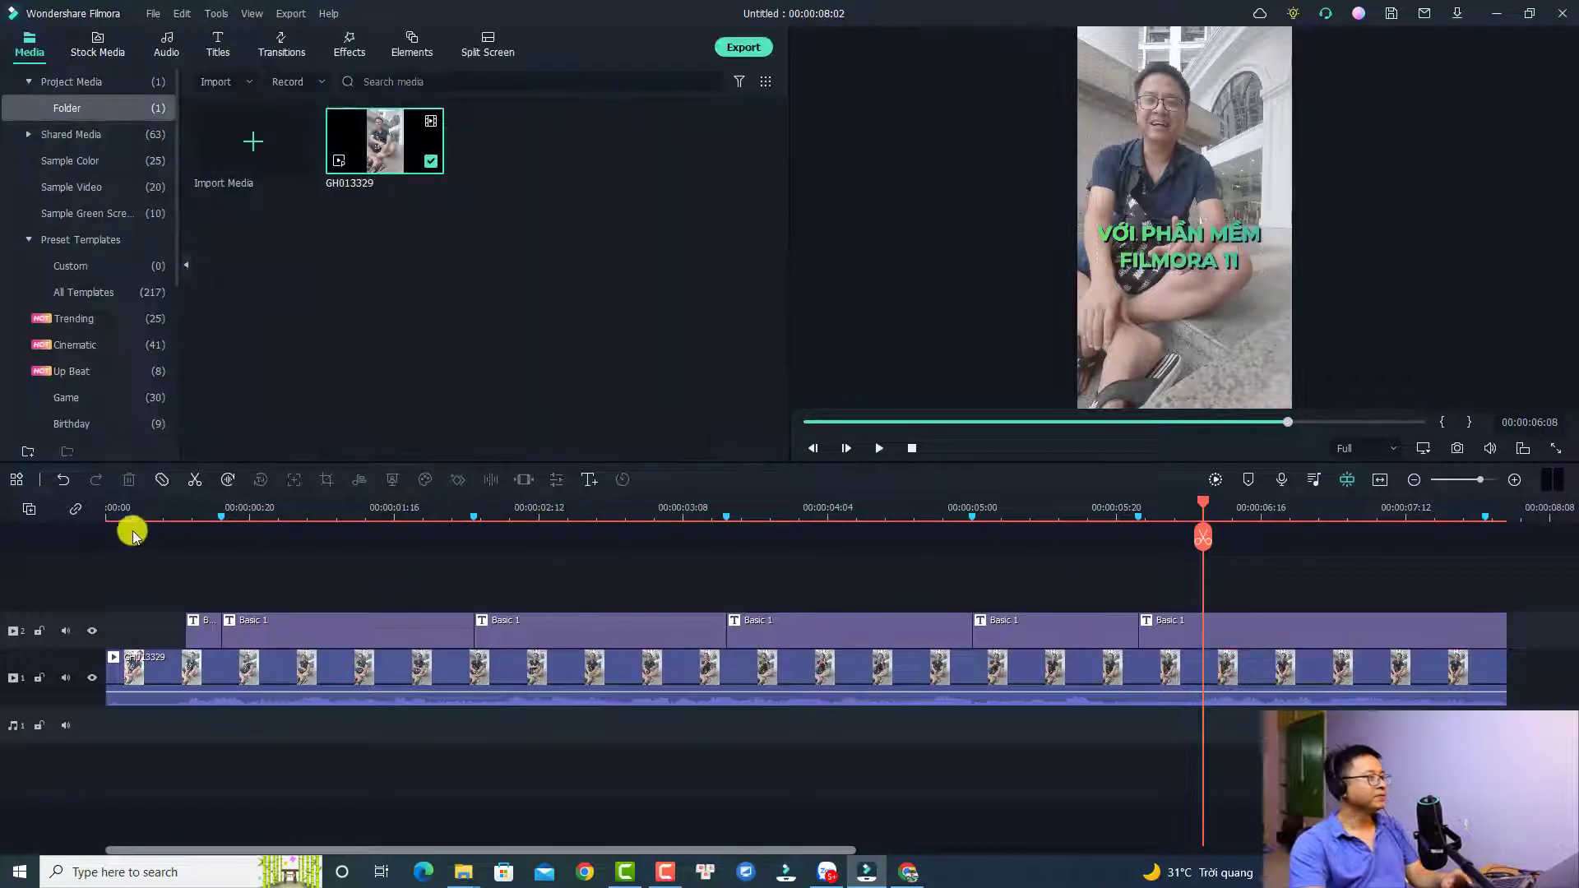
left_click(117, 516)
key("space")
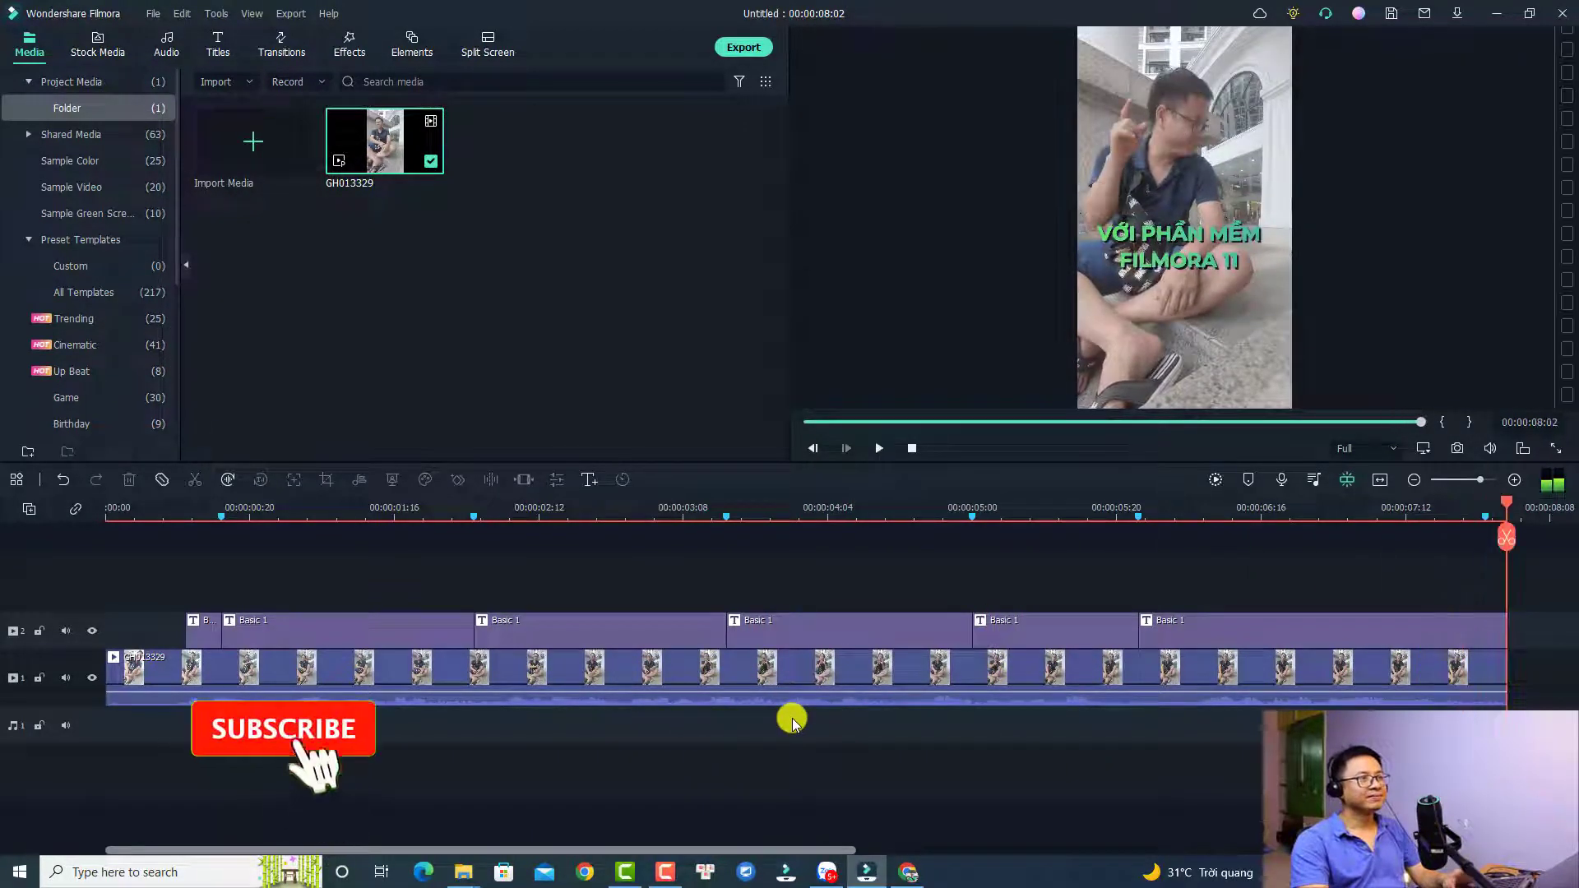
Open the Speech-to-Text settings for the GH013329 video clip and choose English (US) as the language of the audio.
left_click(787, 669)
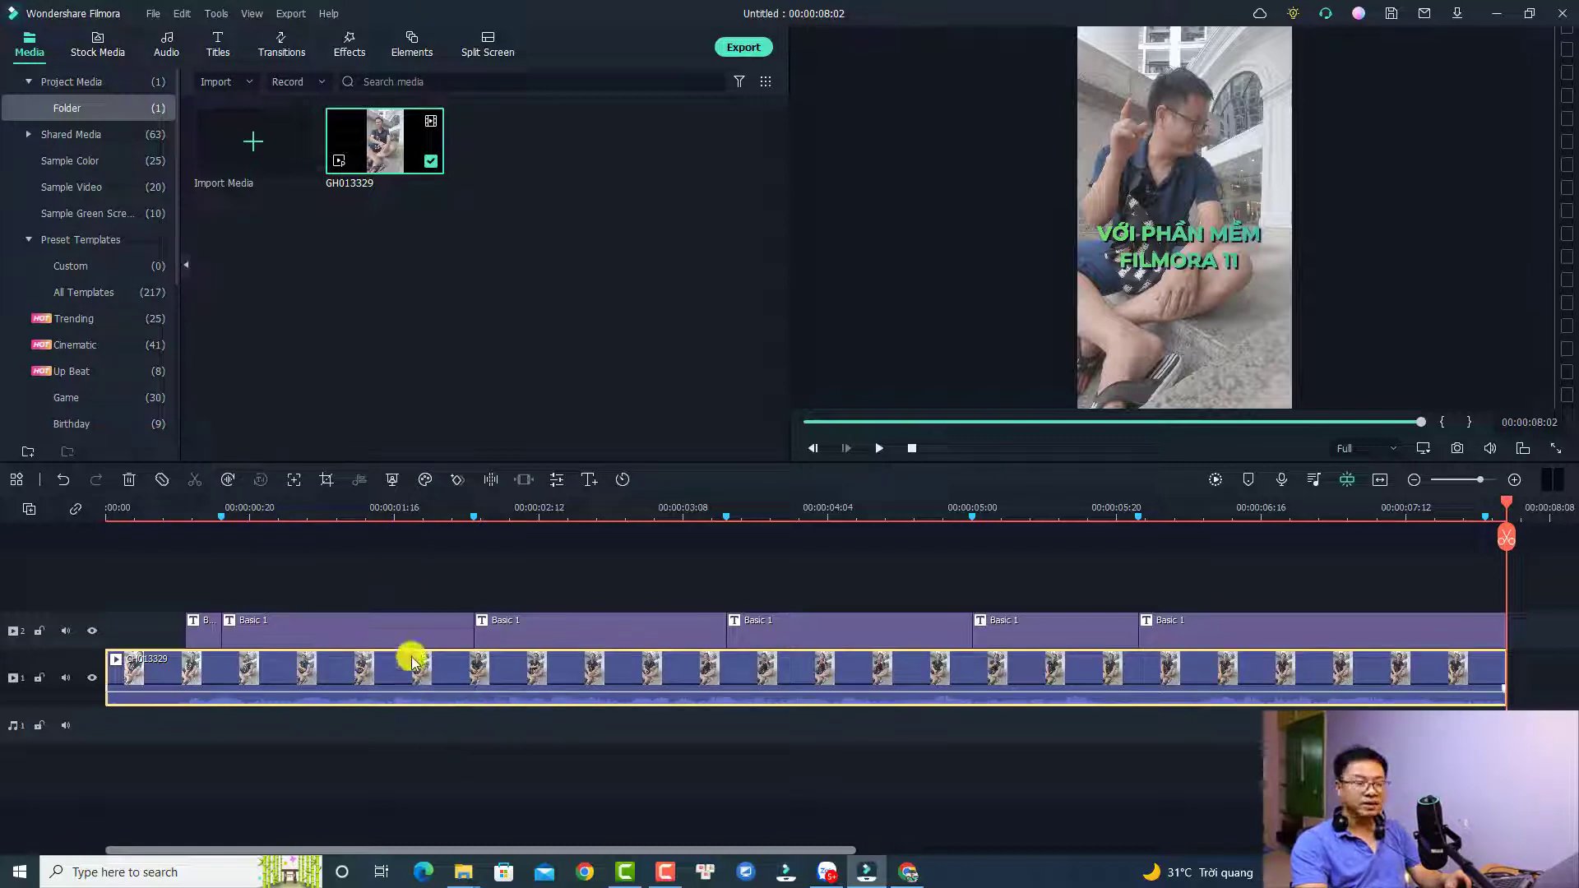
left_click(225, 482)
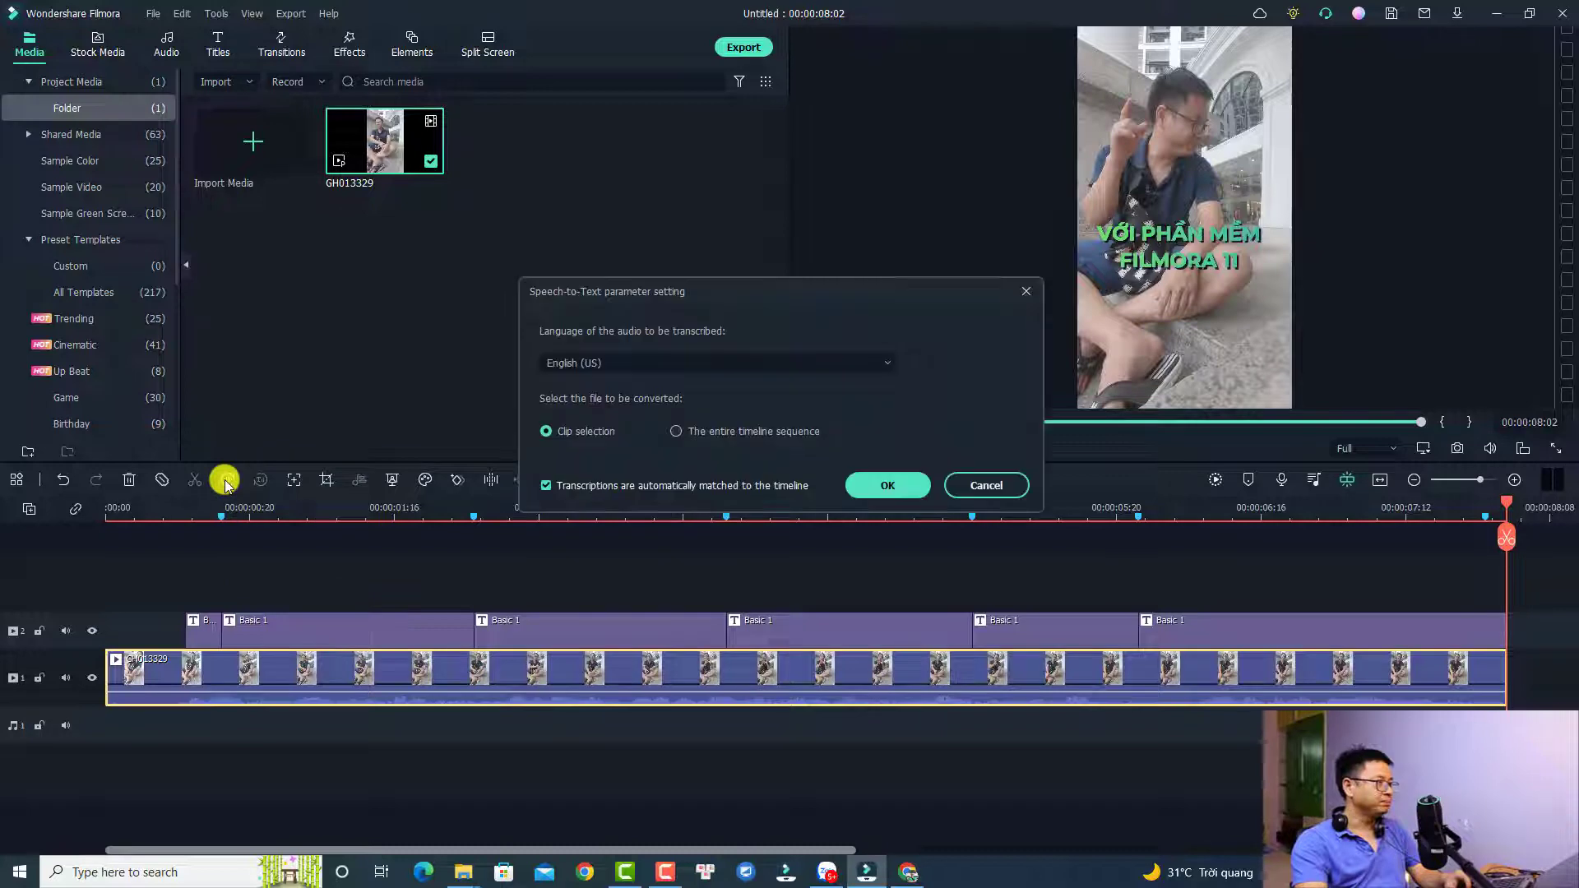
left_click(645, 364)
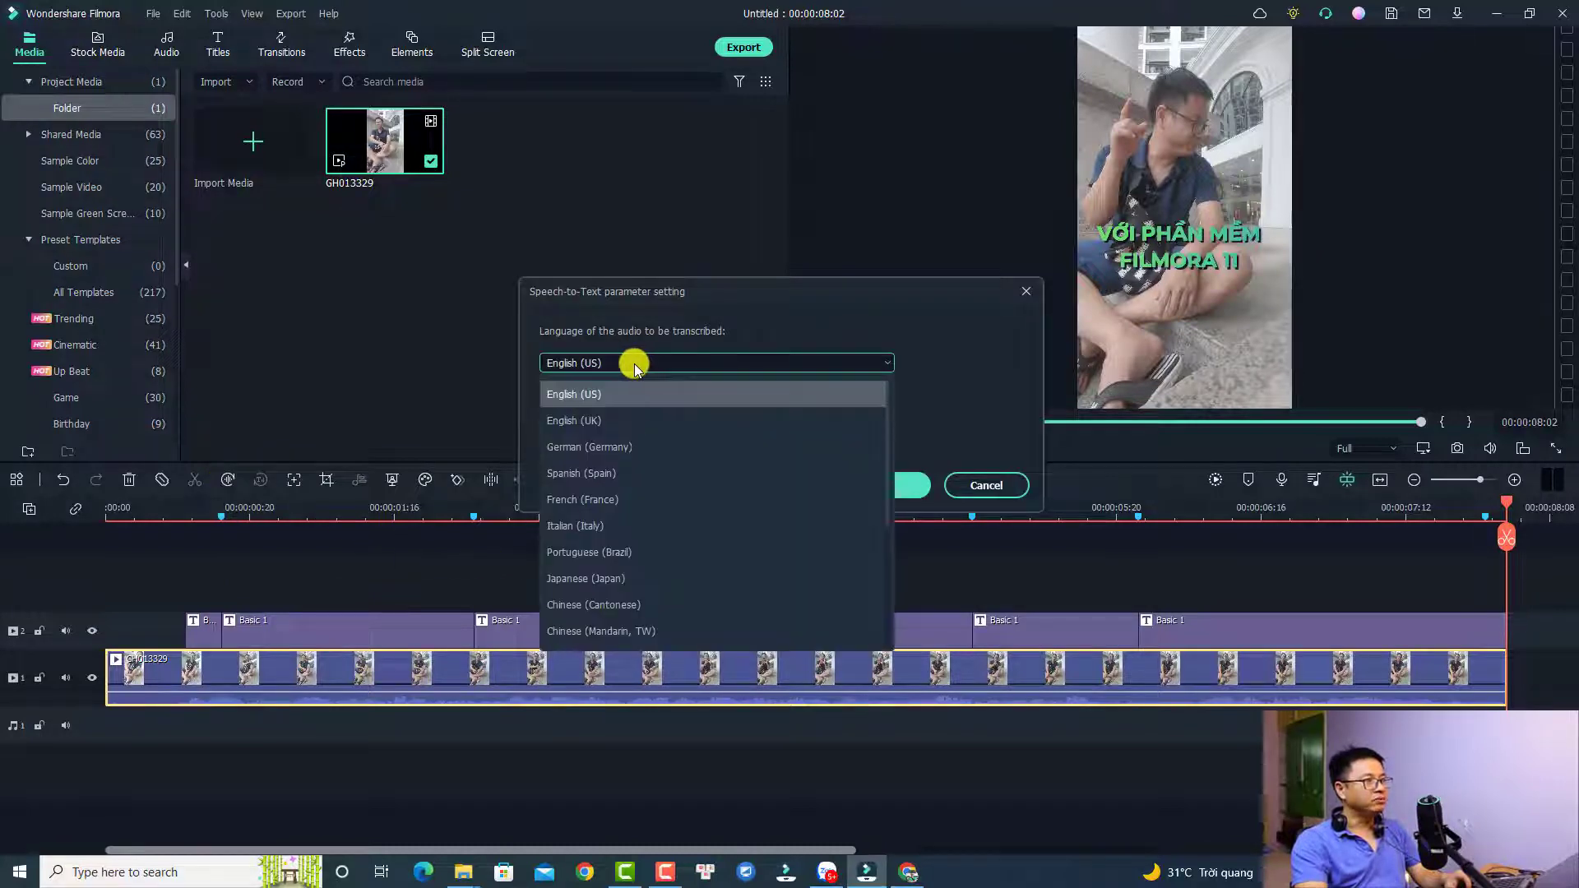
left_click(580, 397)
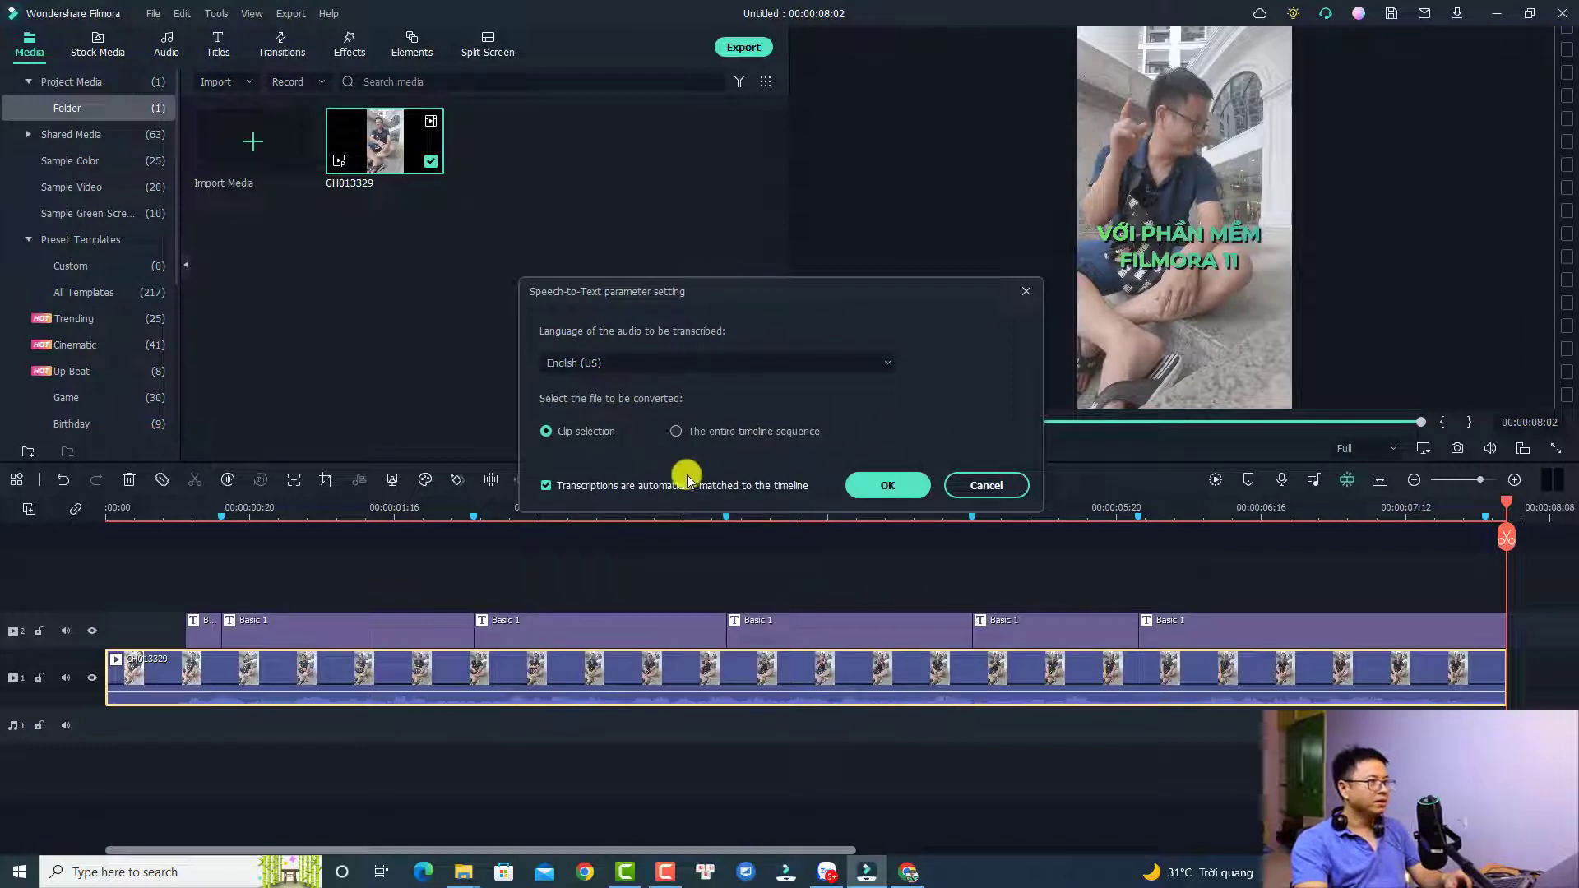